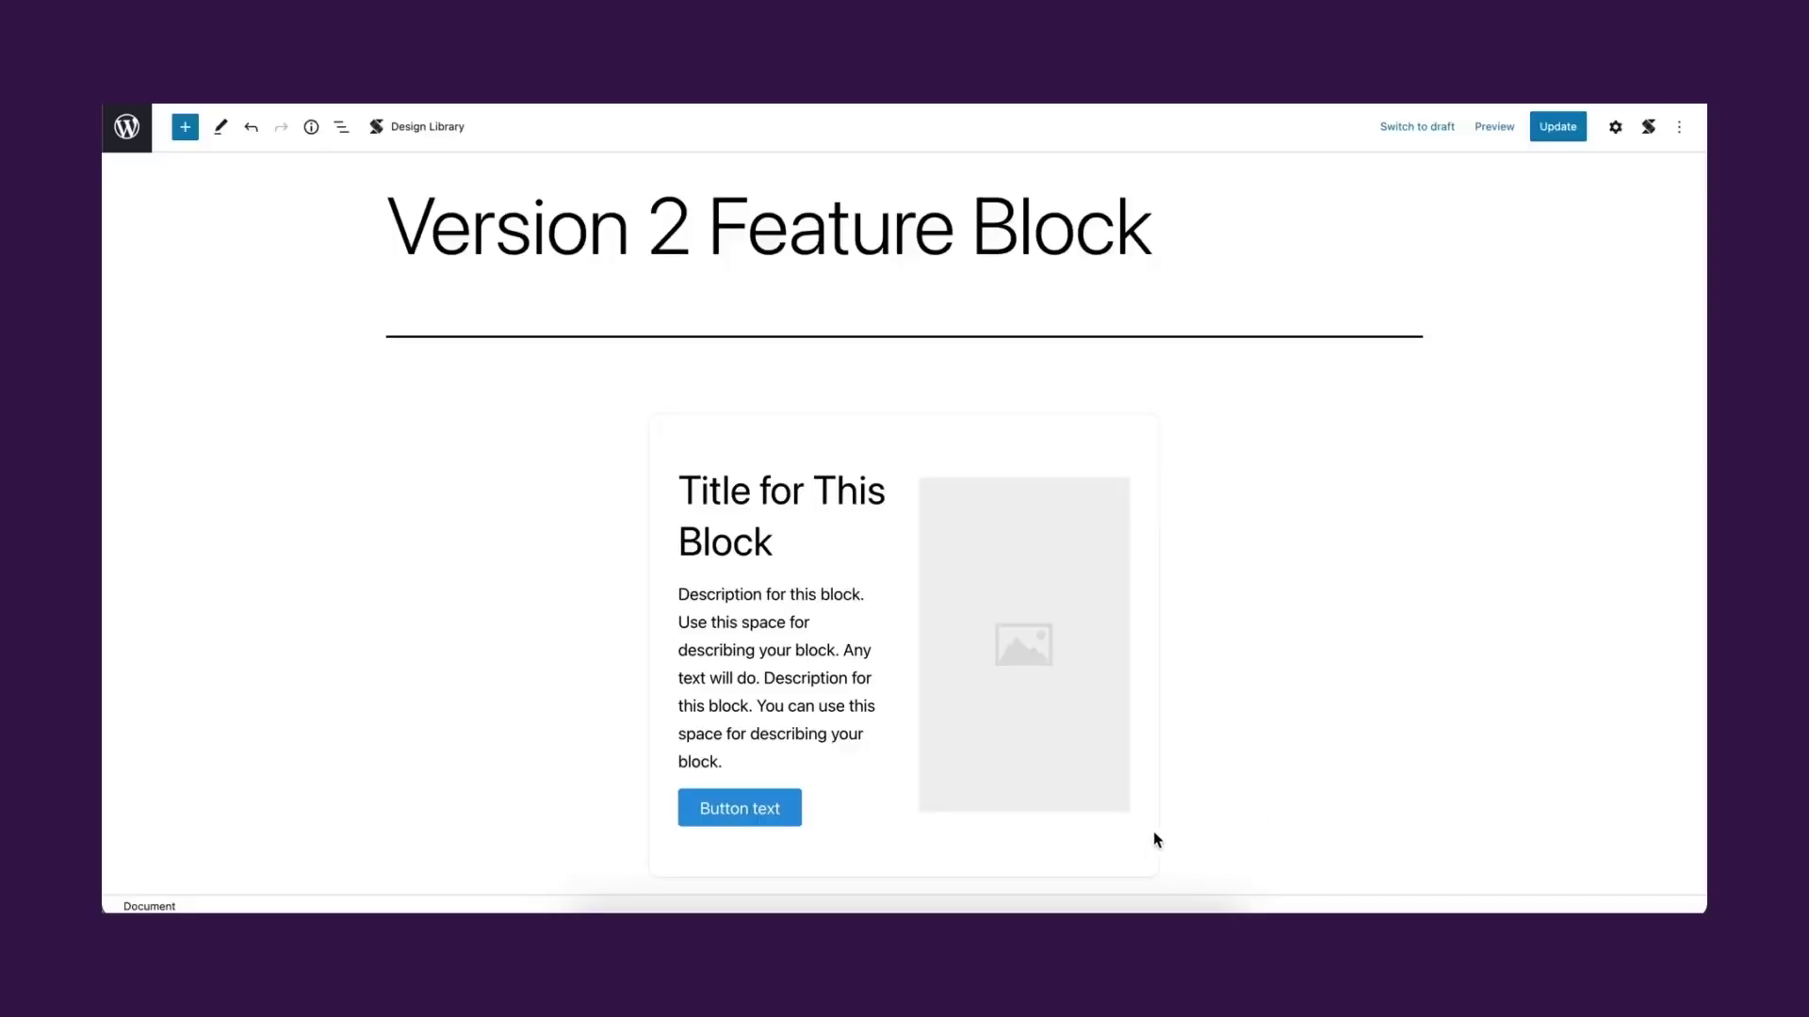
- Select the Version 2 Feature block and show its Style settings sections in the sidebar
left_click(1128, 842)
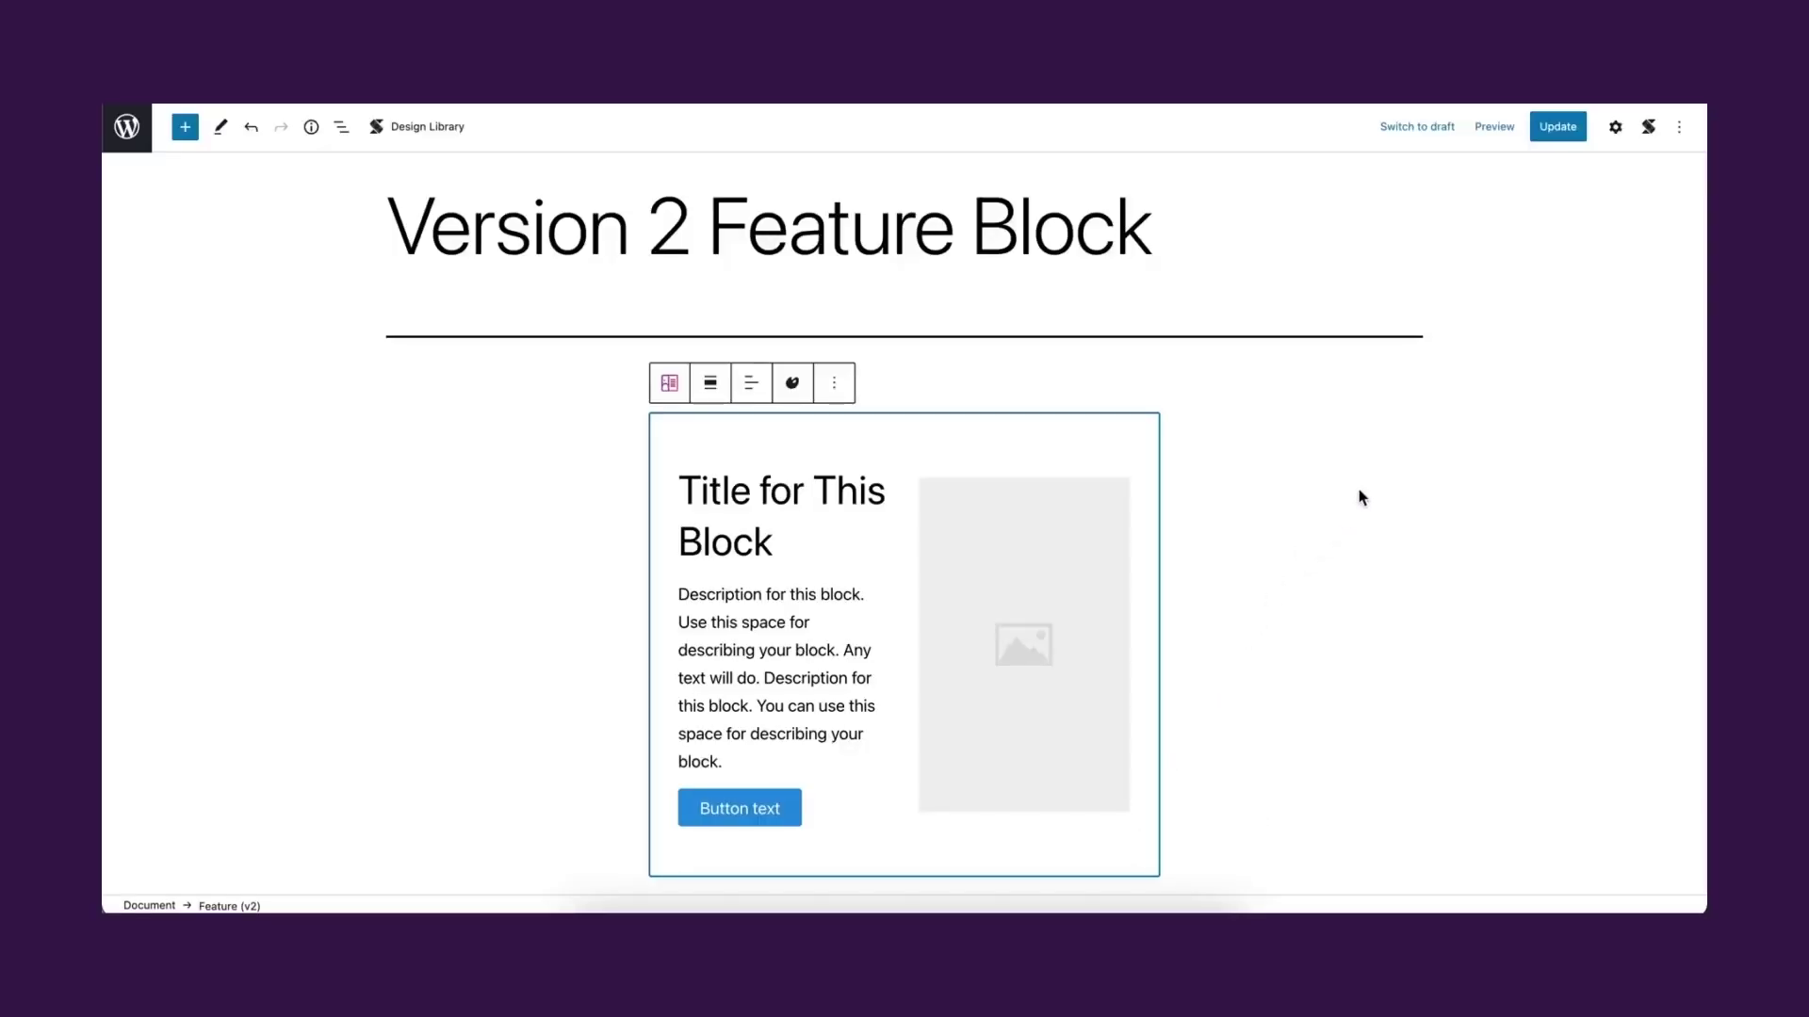
left_click(1616, 129)
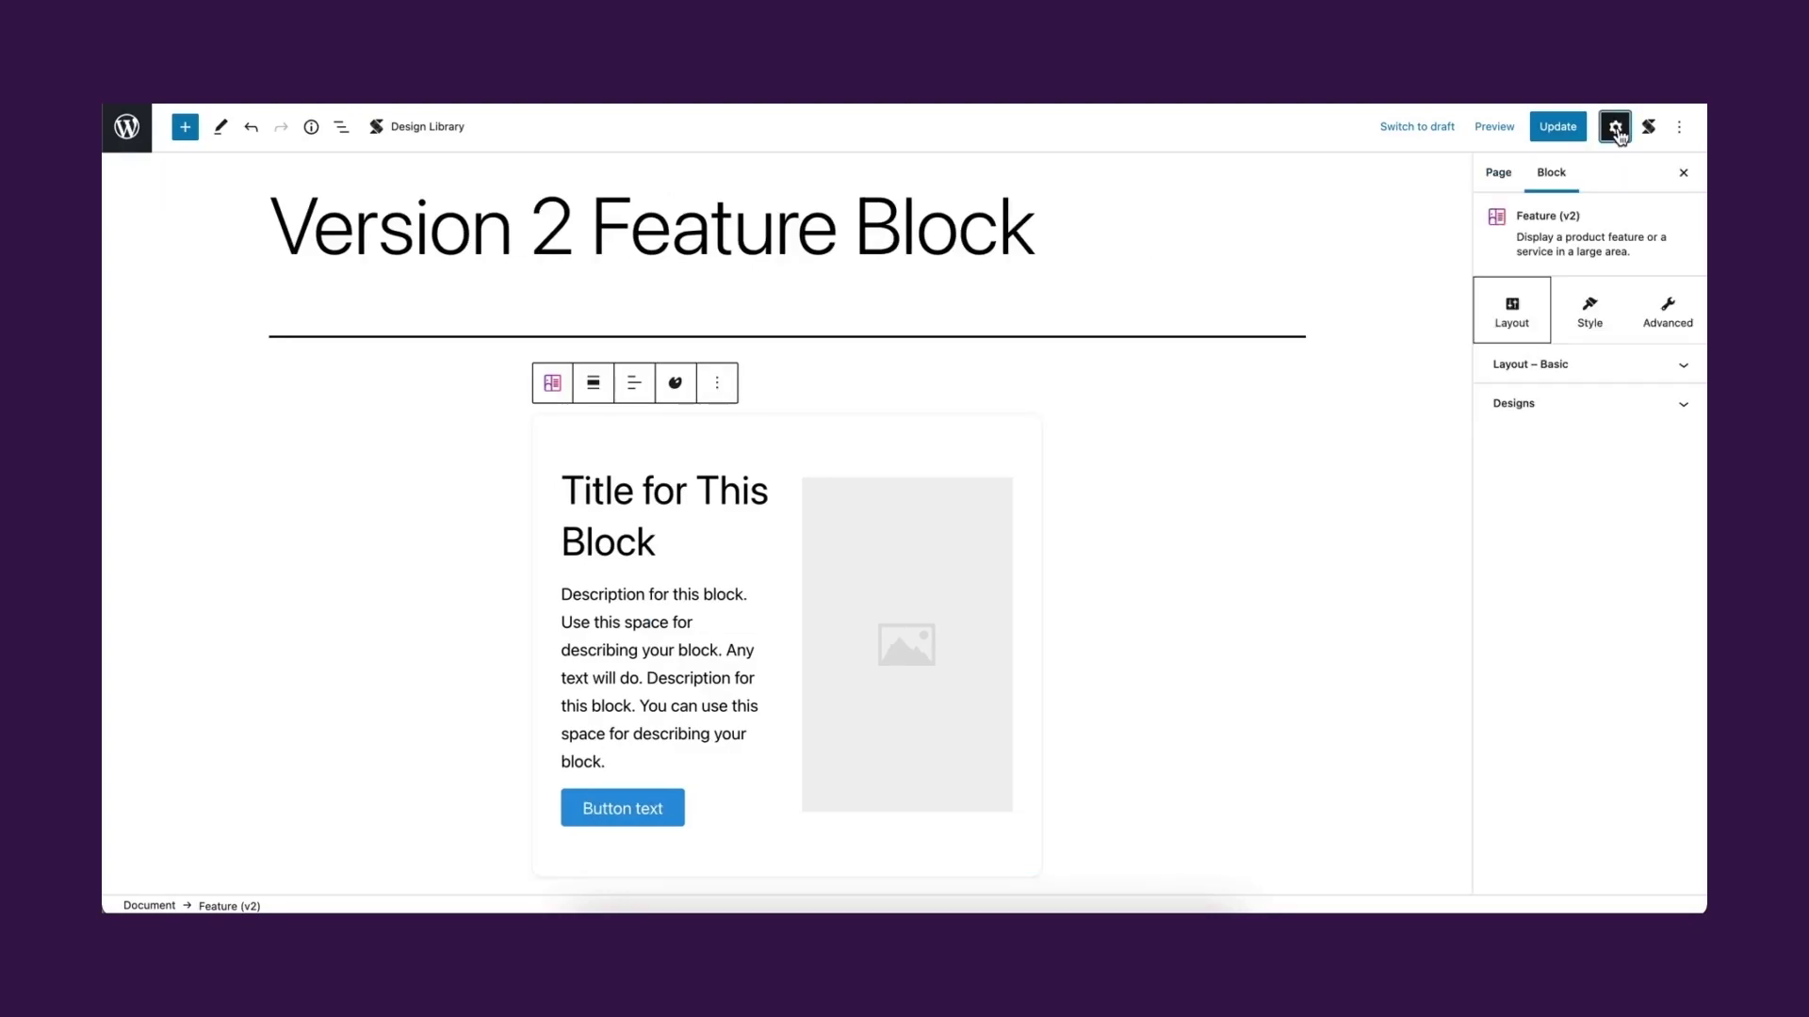
left_click(1593, 325)
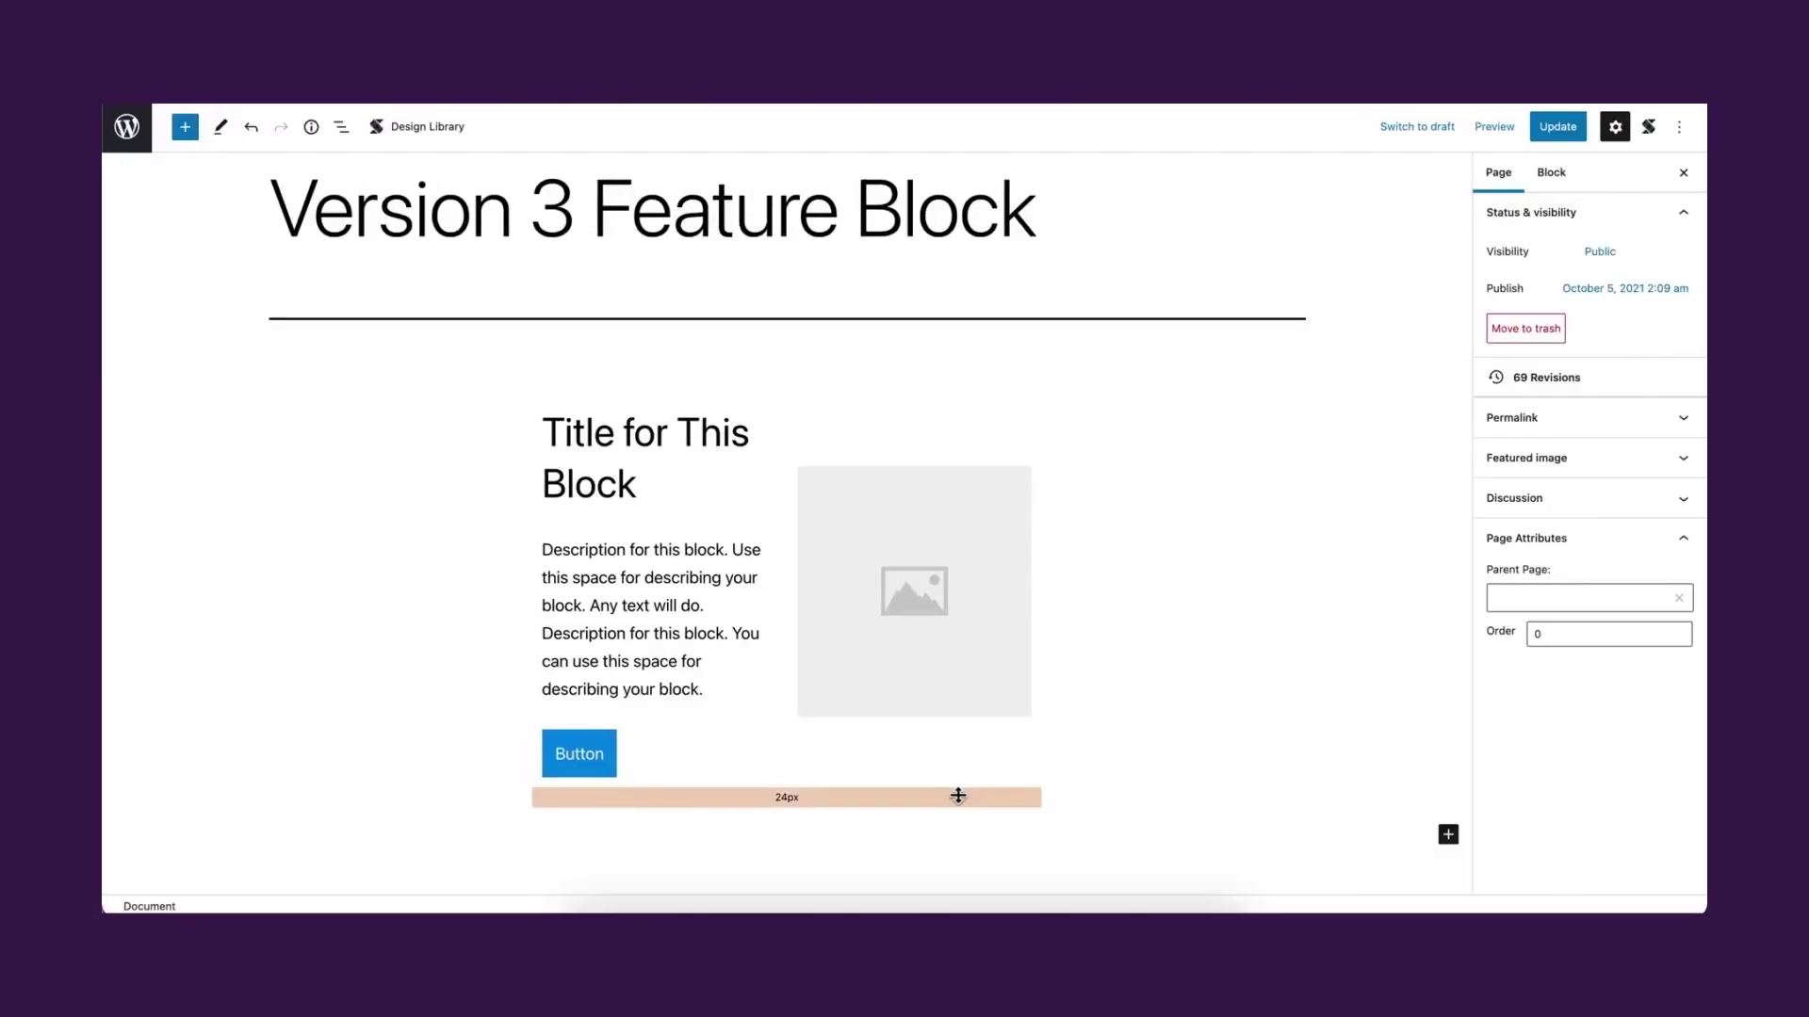
- Select the V3 Feature block, then its inner Heading, Text, Button and Image blocks in turn
left_click(957, 796)
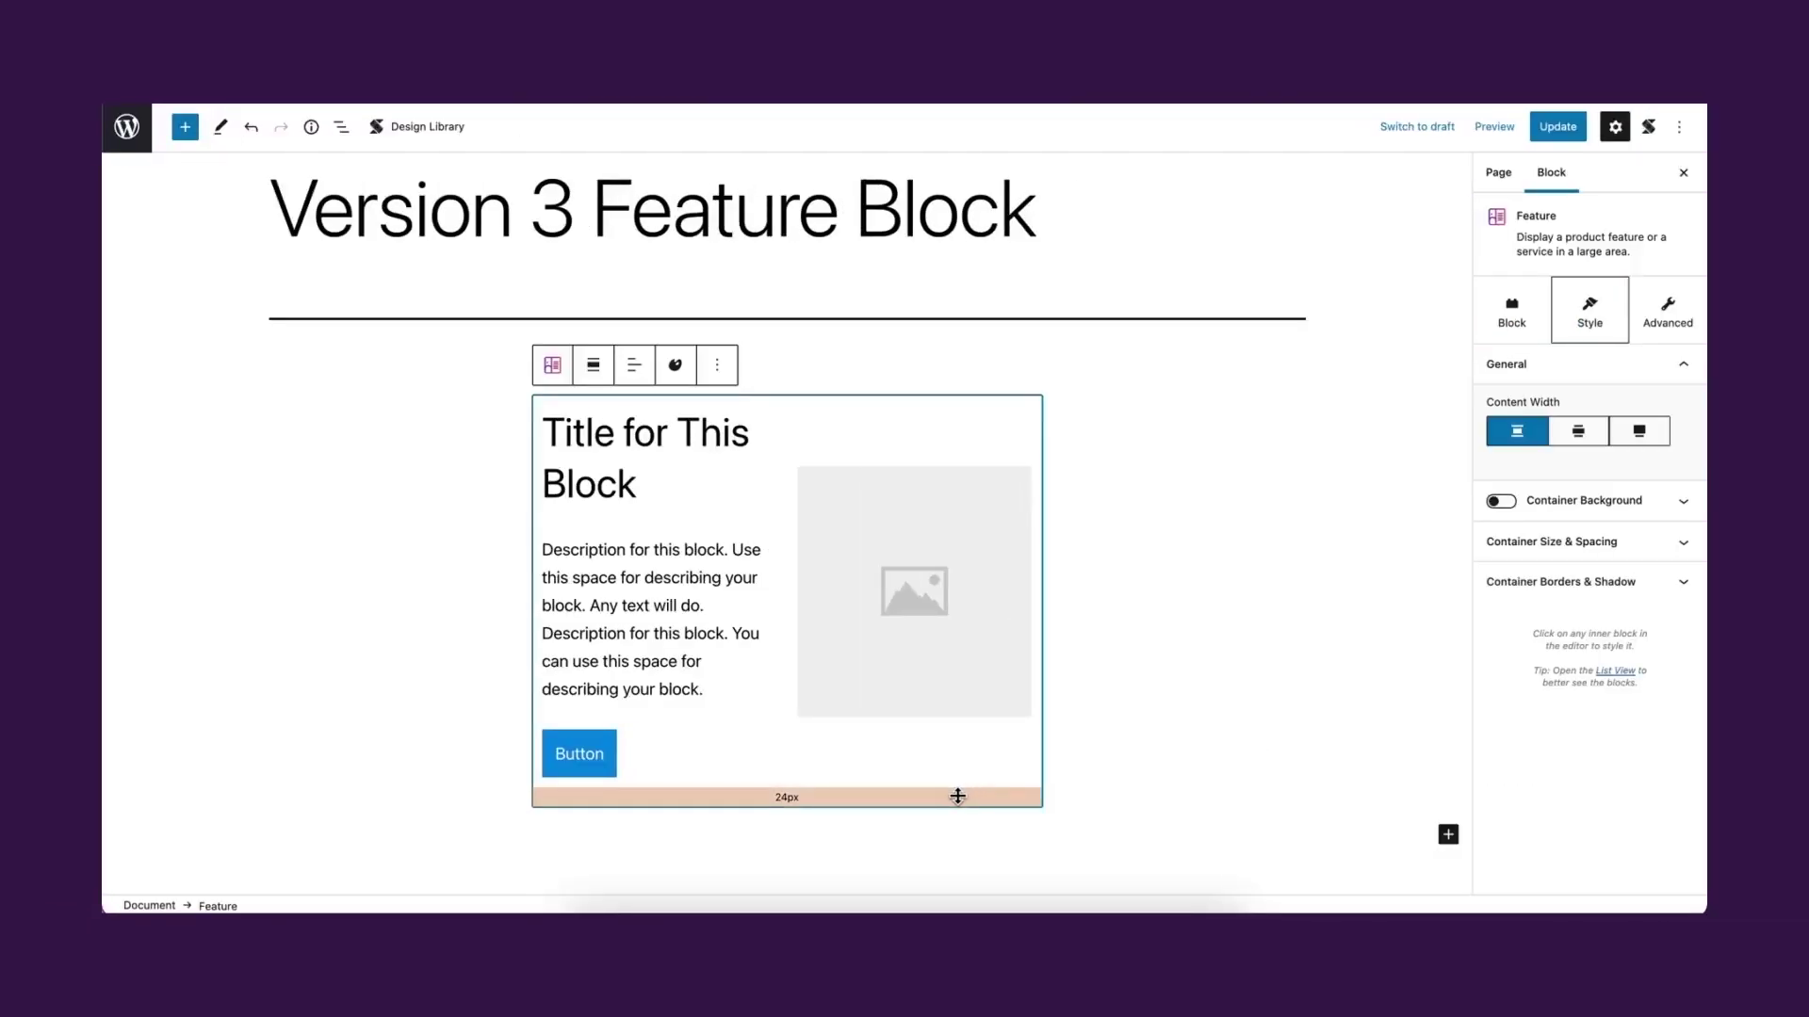
left_click(681, 520)
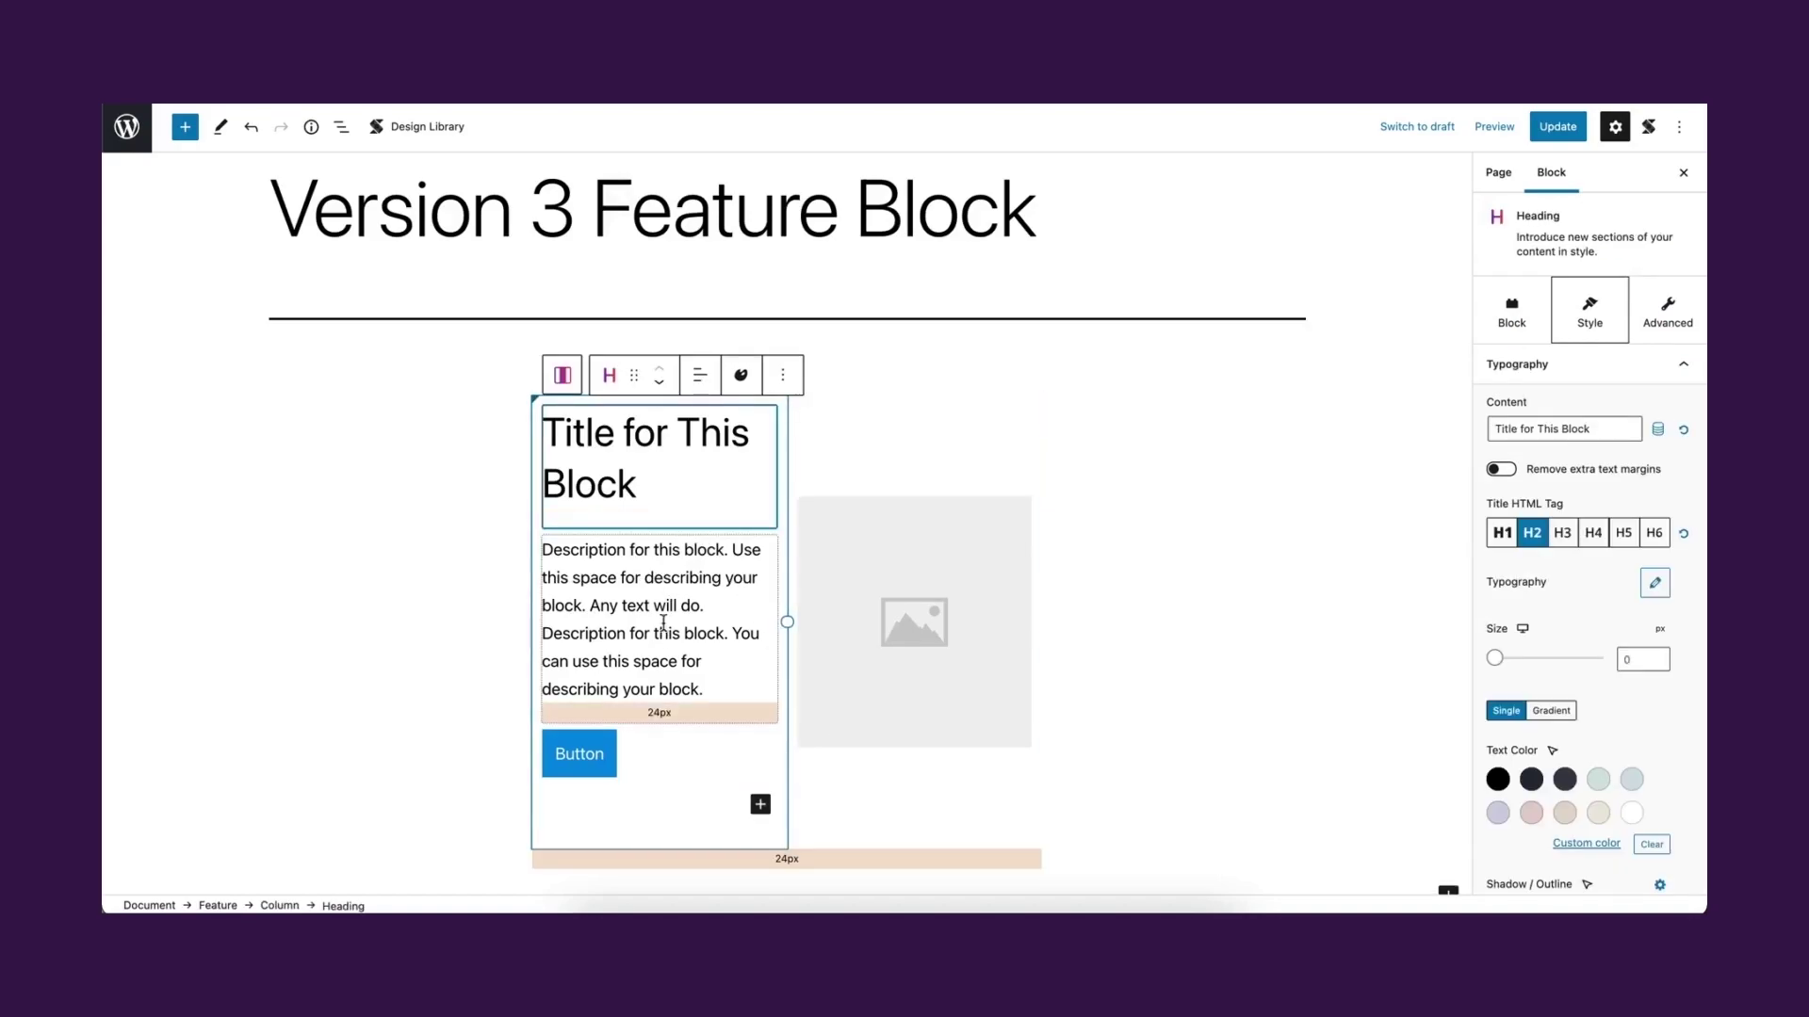
left_click(648, 711)
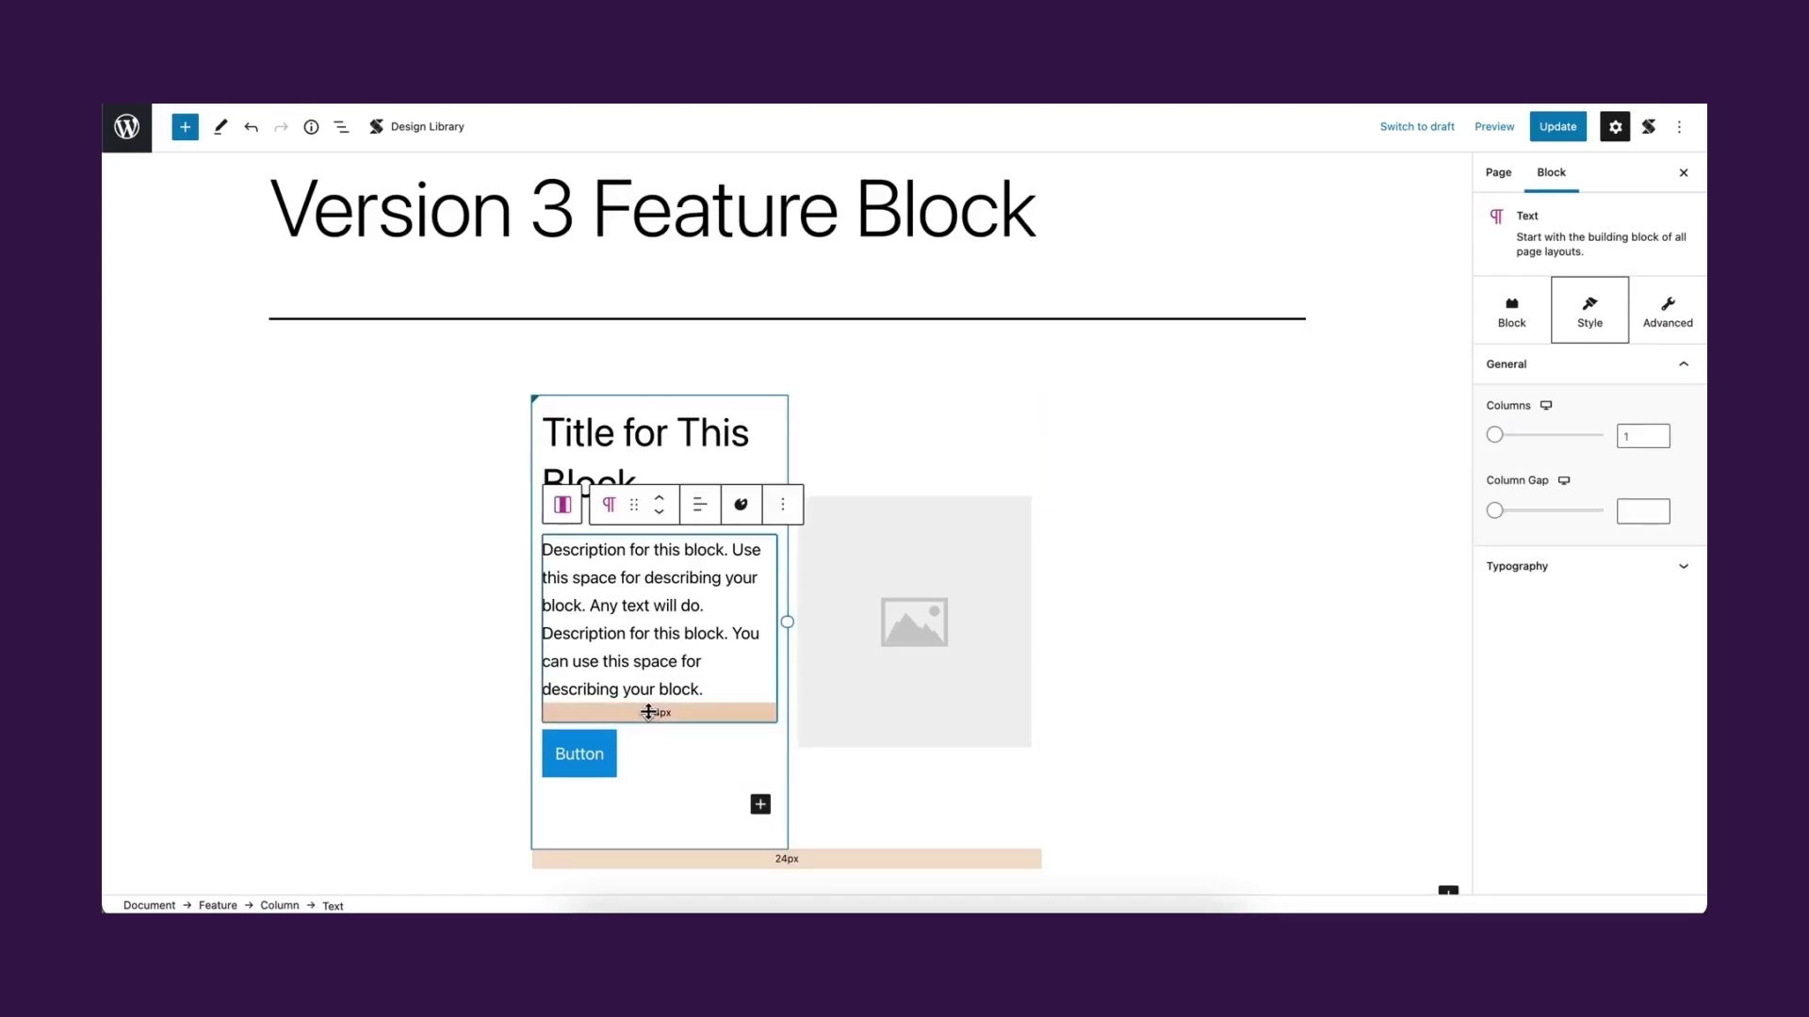
left_click(626, 767)
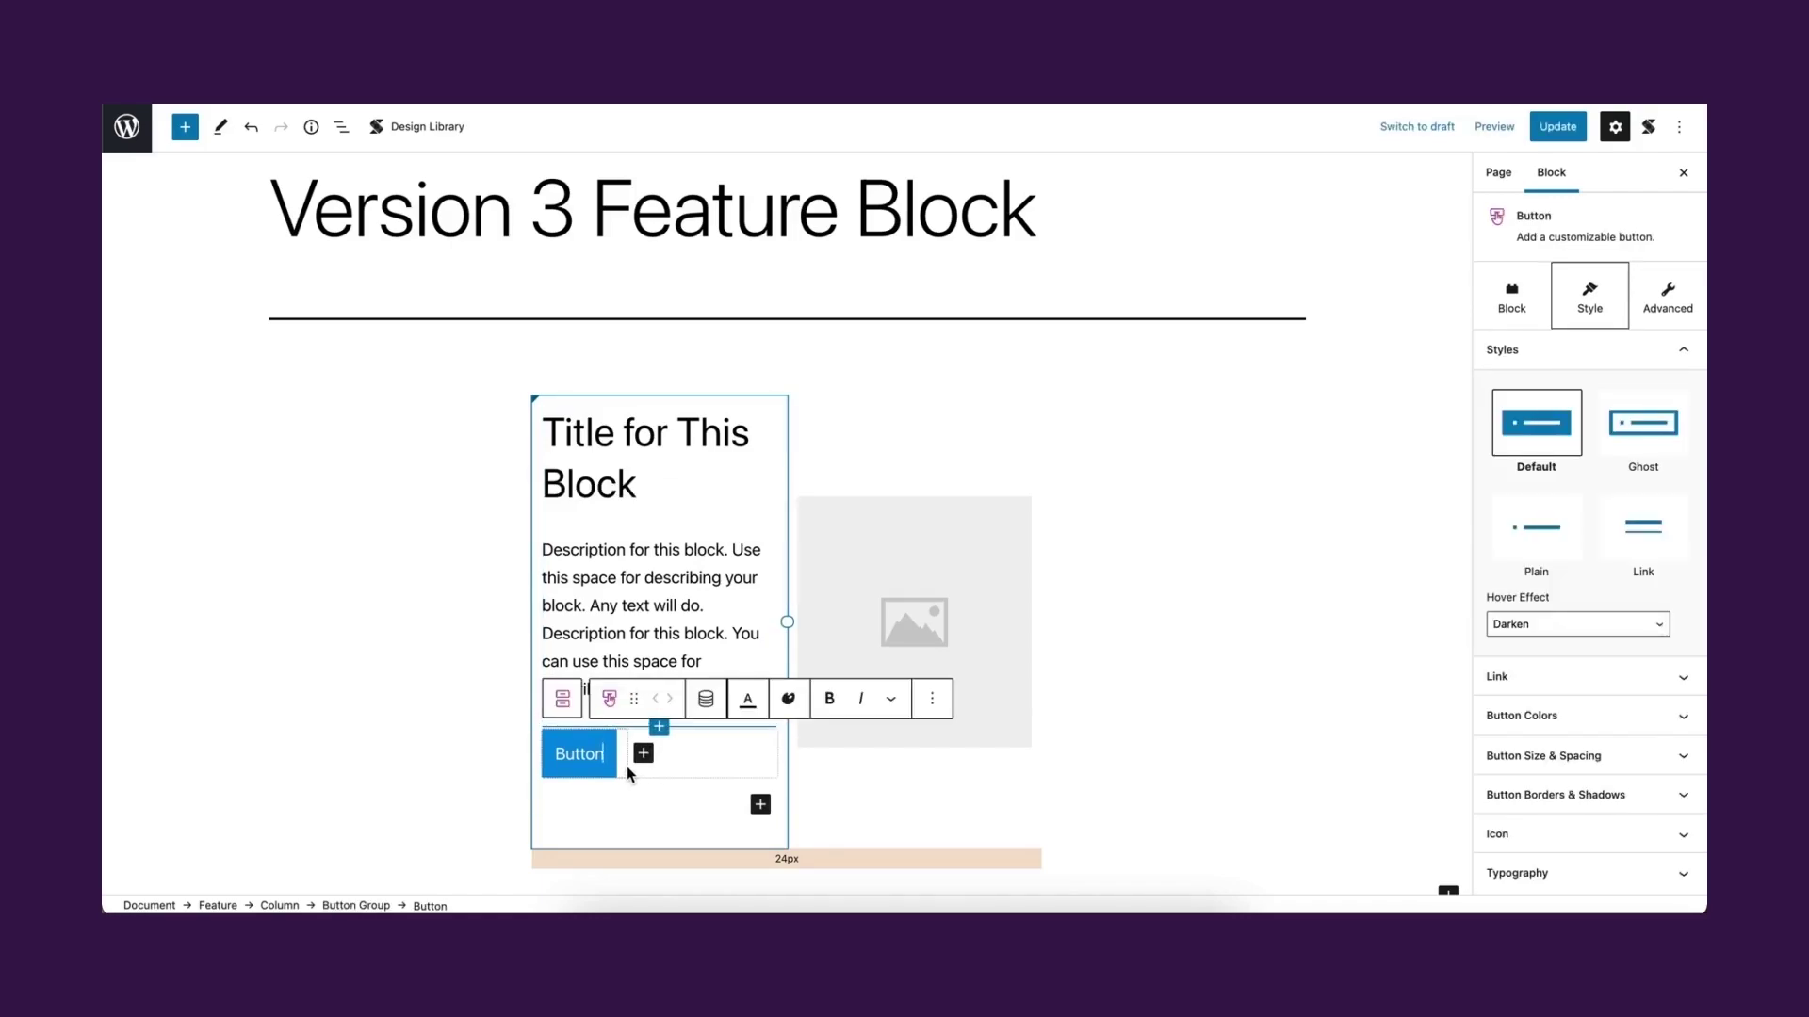
left_click(850, 760)
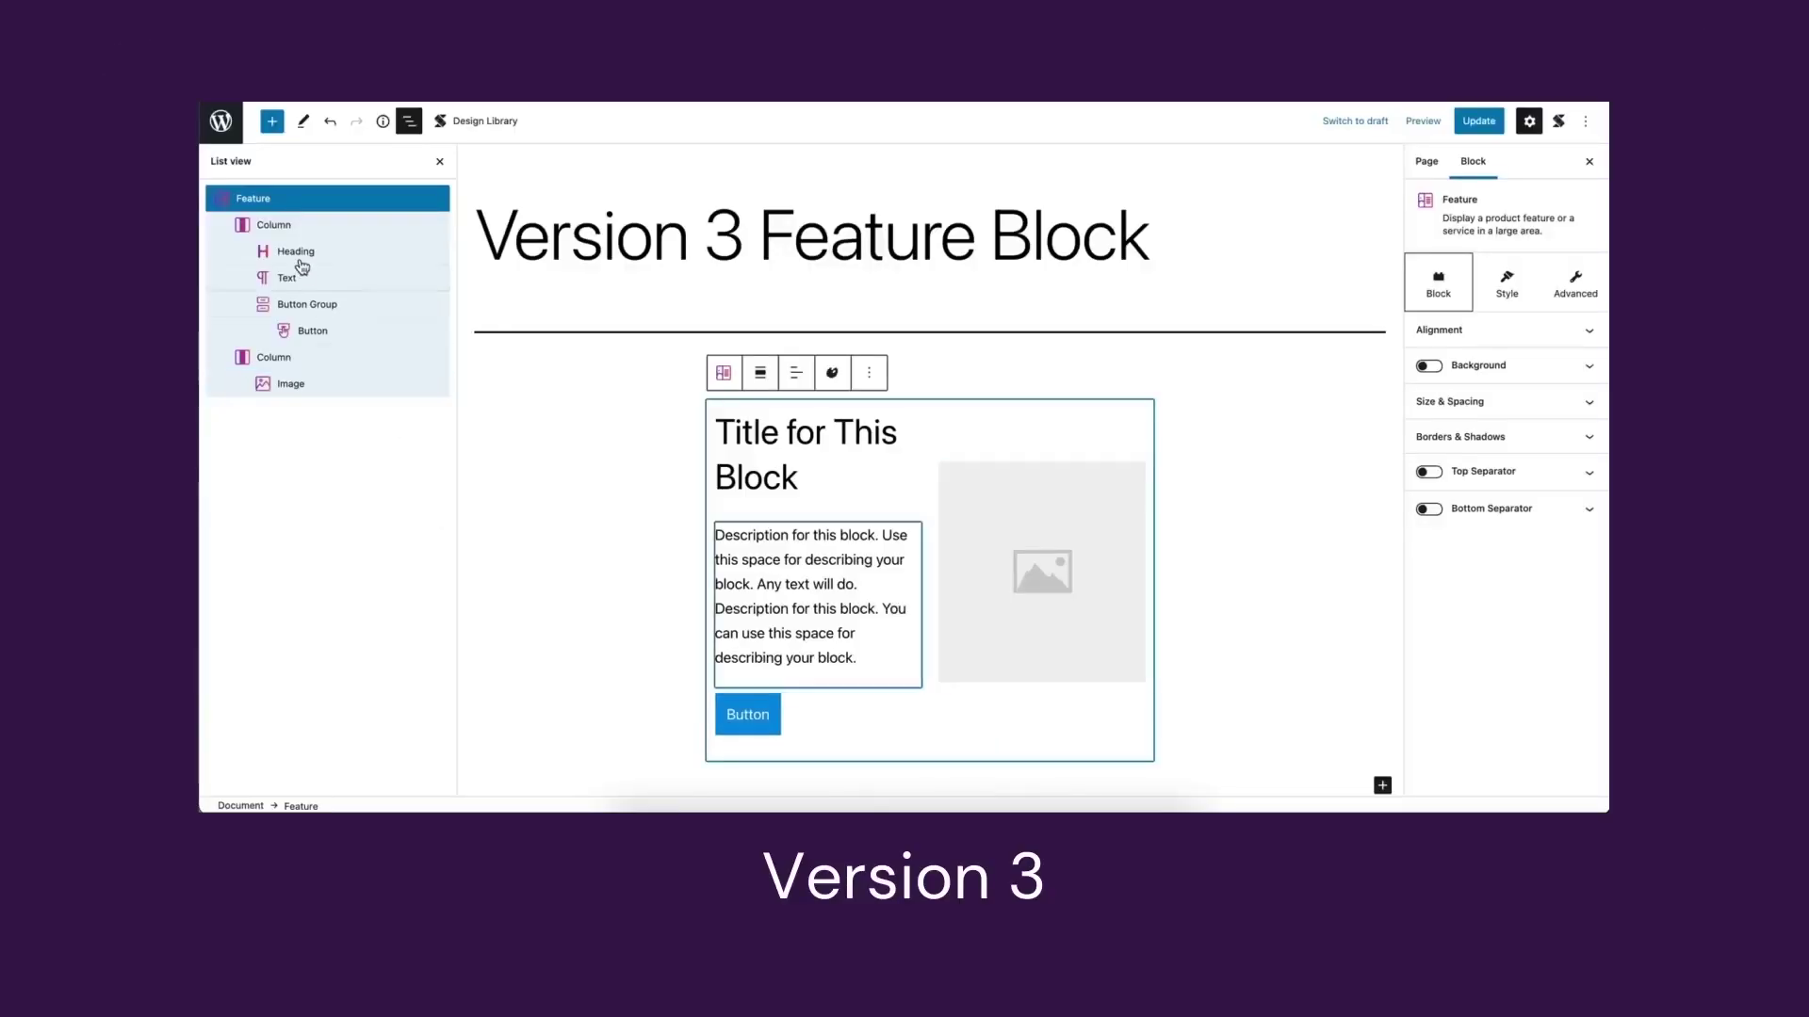
- Add an Icon Button and a plain Button after the existing button in the Button Group
left_click(275, 226)
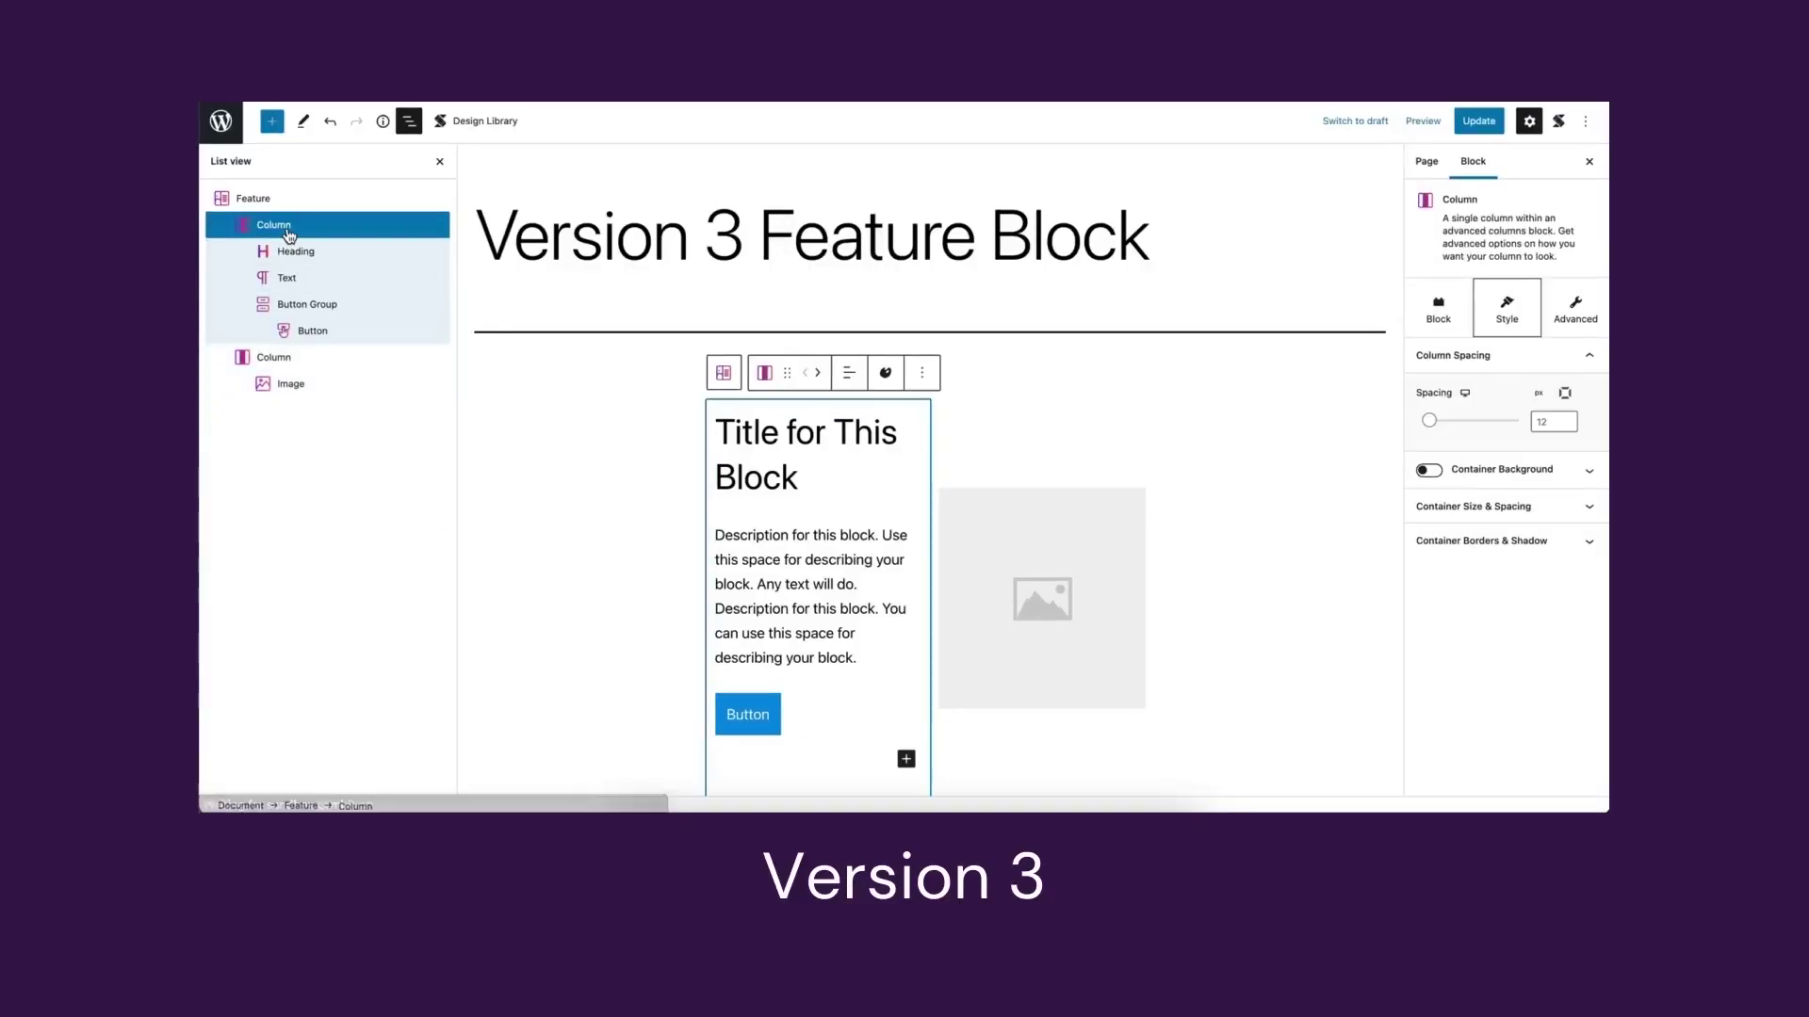
left_click(790, 726)
left_click(803, 714)
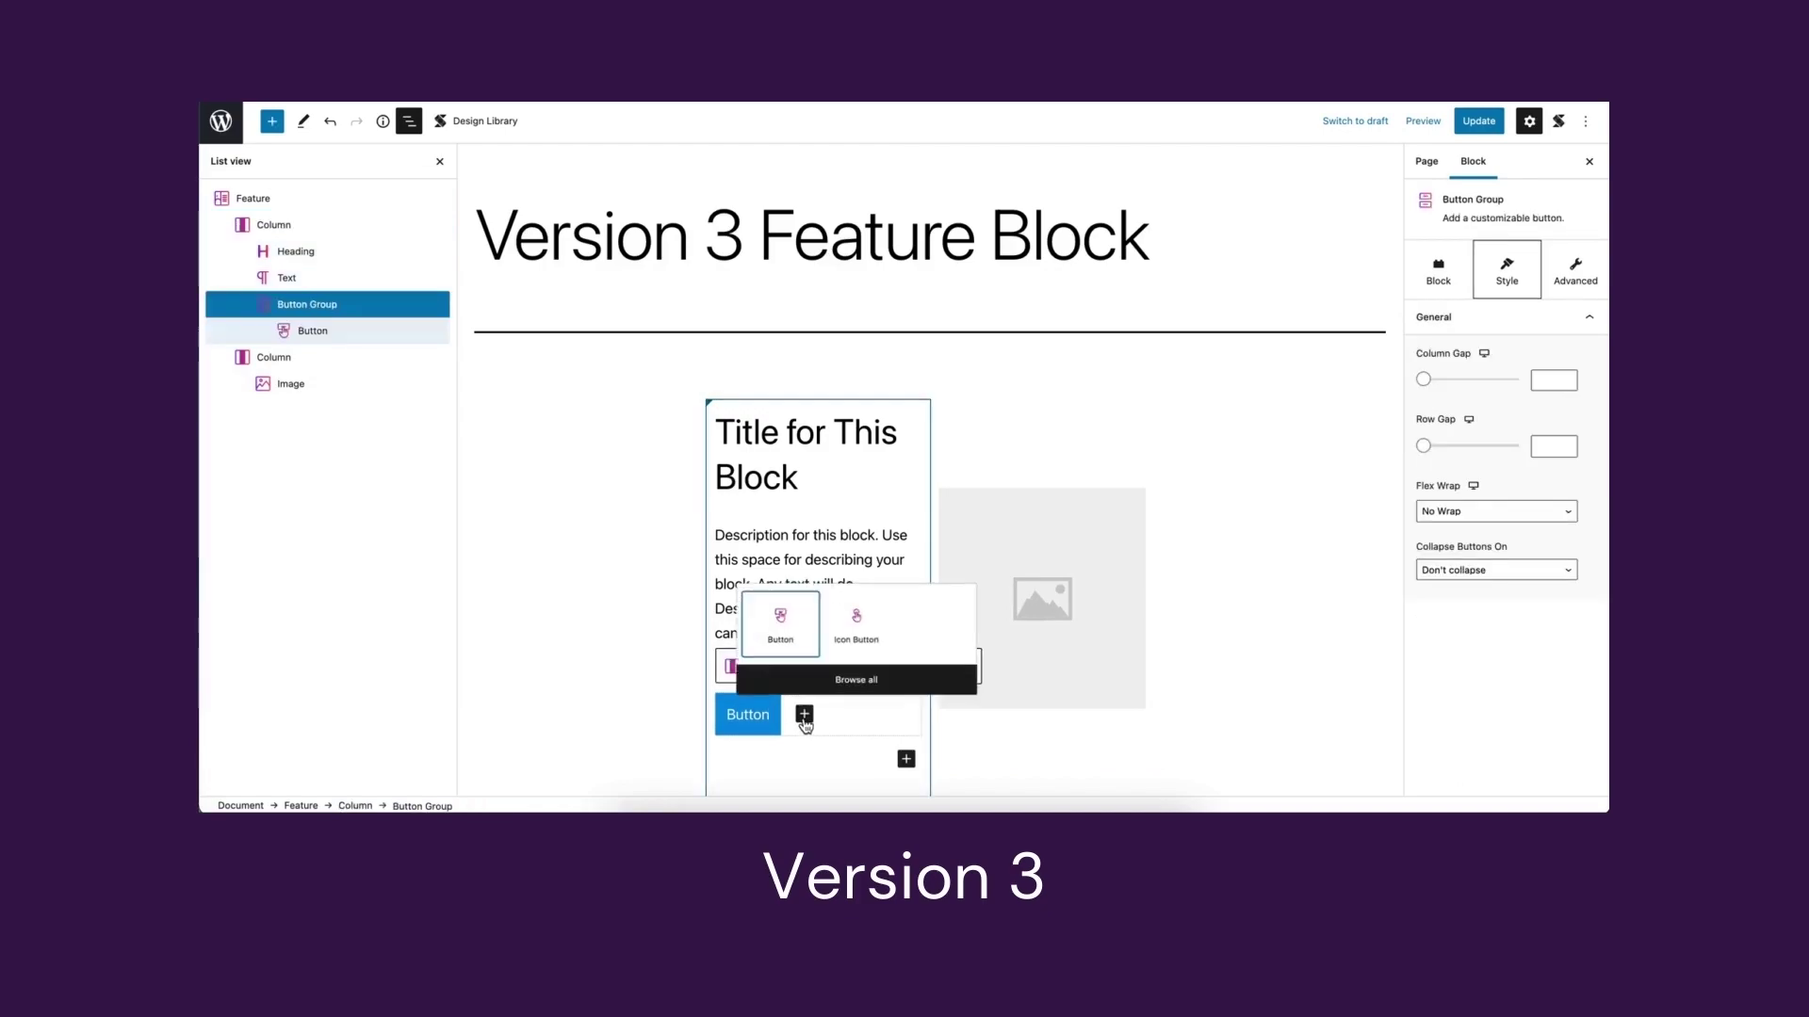
left_click(840, 650)
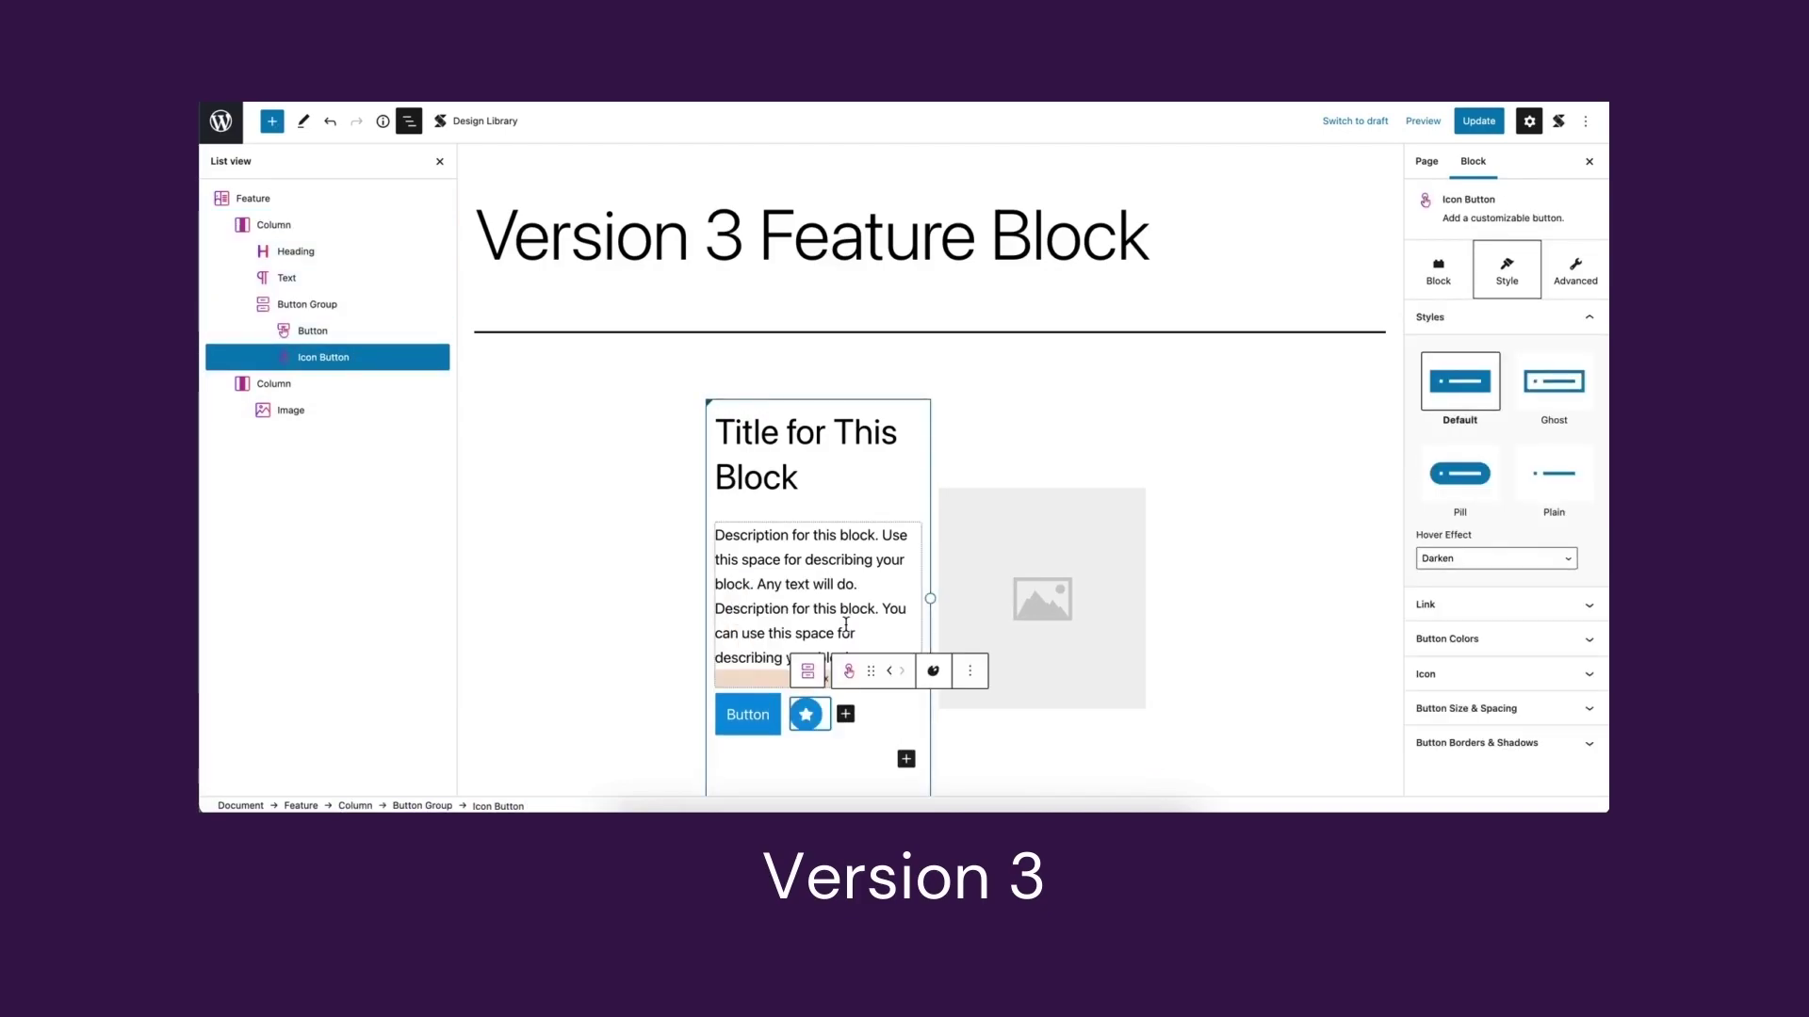
left_click(846, 714)
left_click(797, 627)
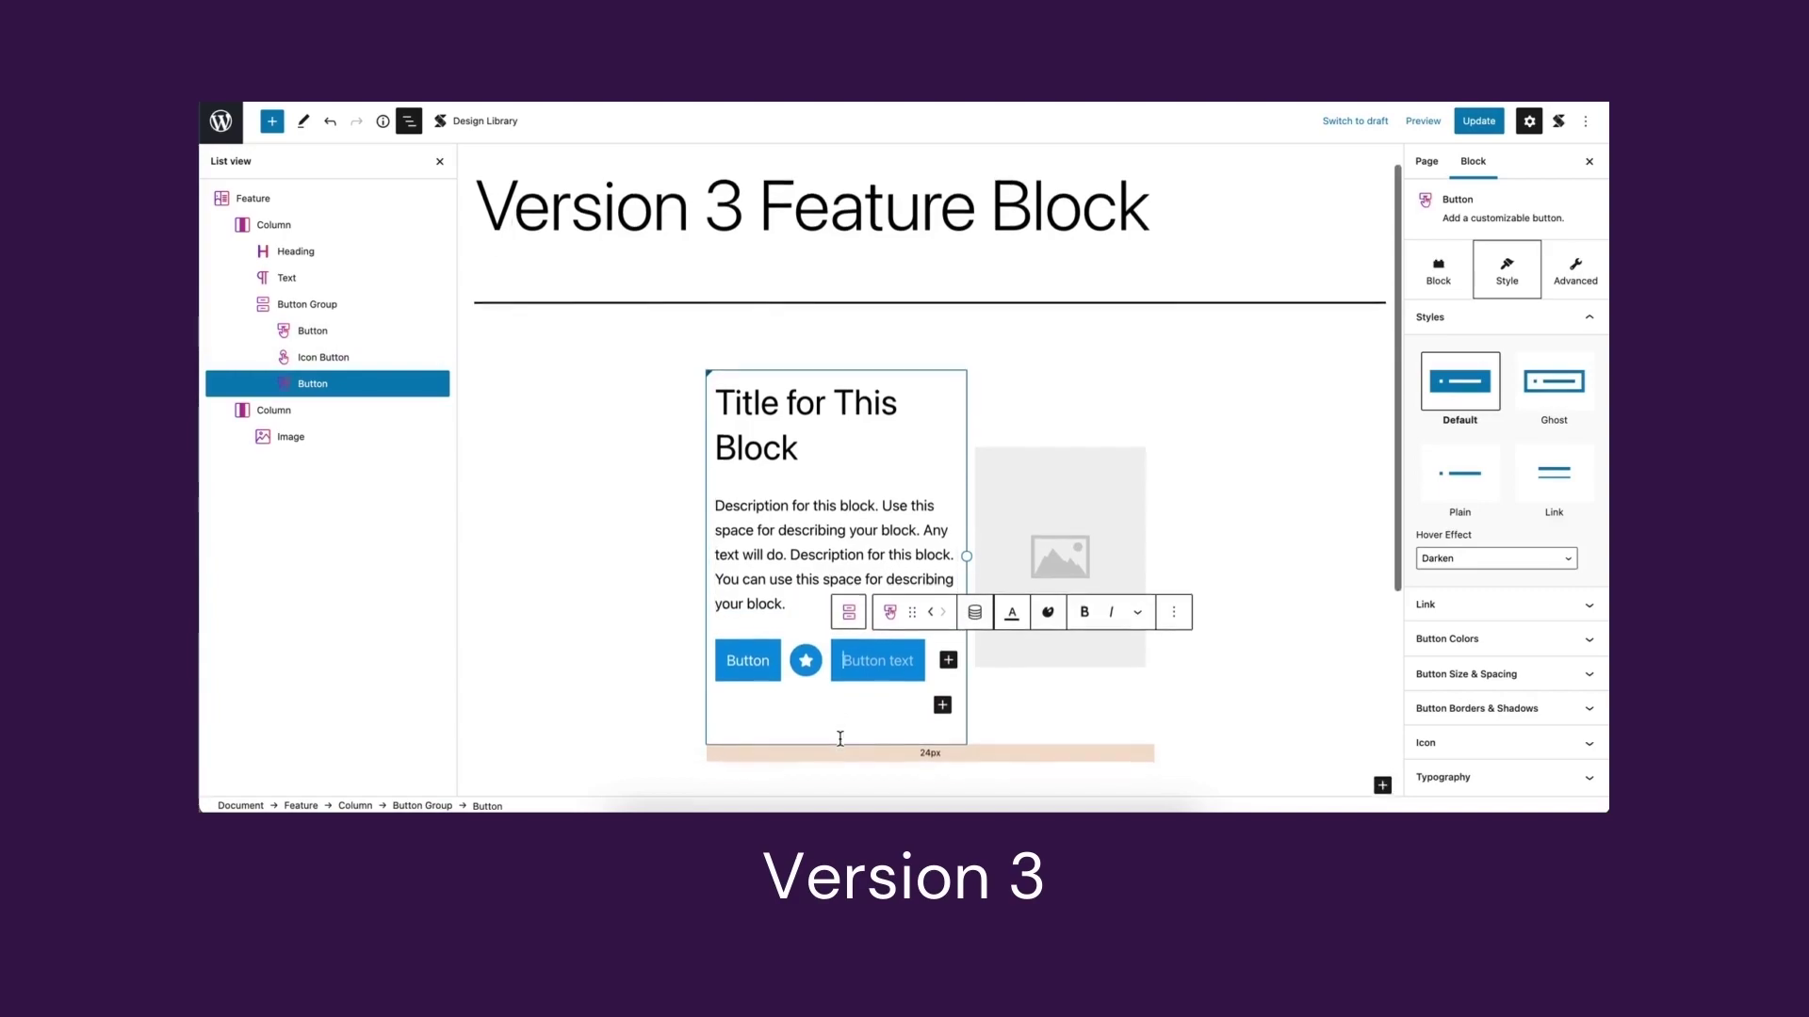
- Insert a two-item Icon List into the first column and move it above the buttons and description
left_click(938, 692)
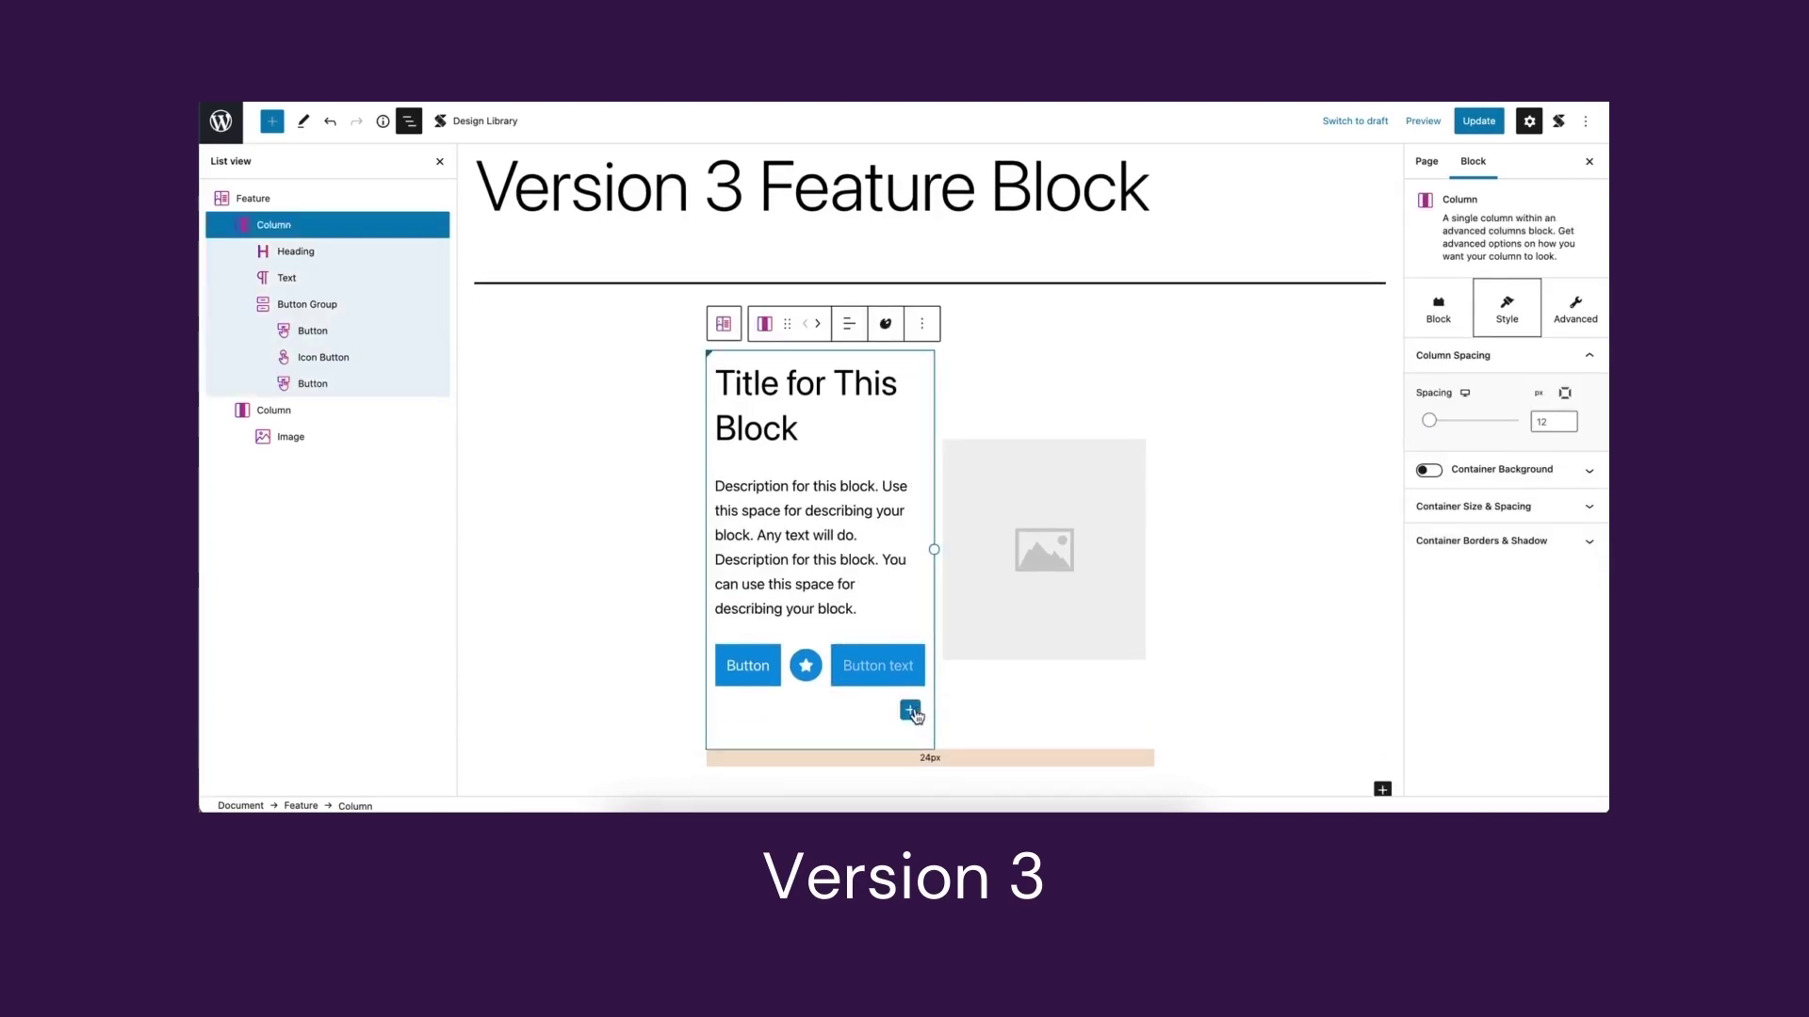
left_click(910, 711)
left_click(937, 608)
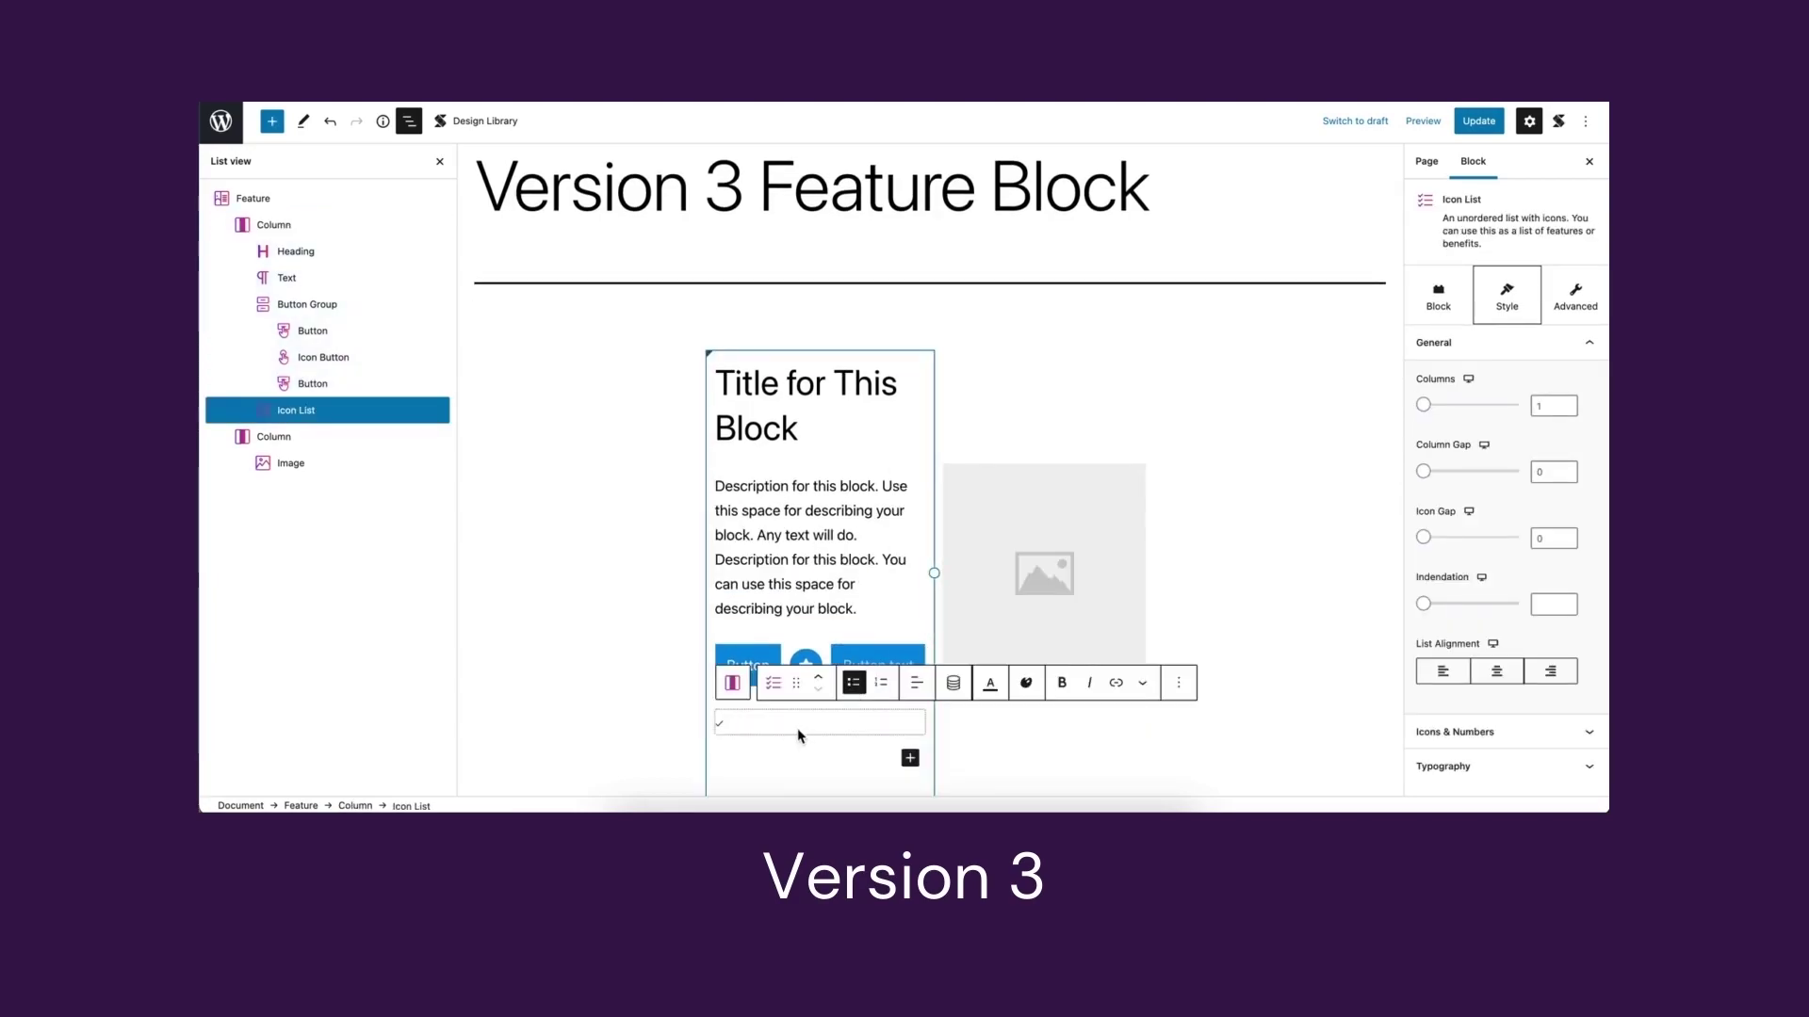
key("Return")
scroll(799, 734, "down", 1)
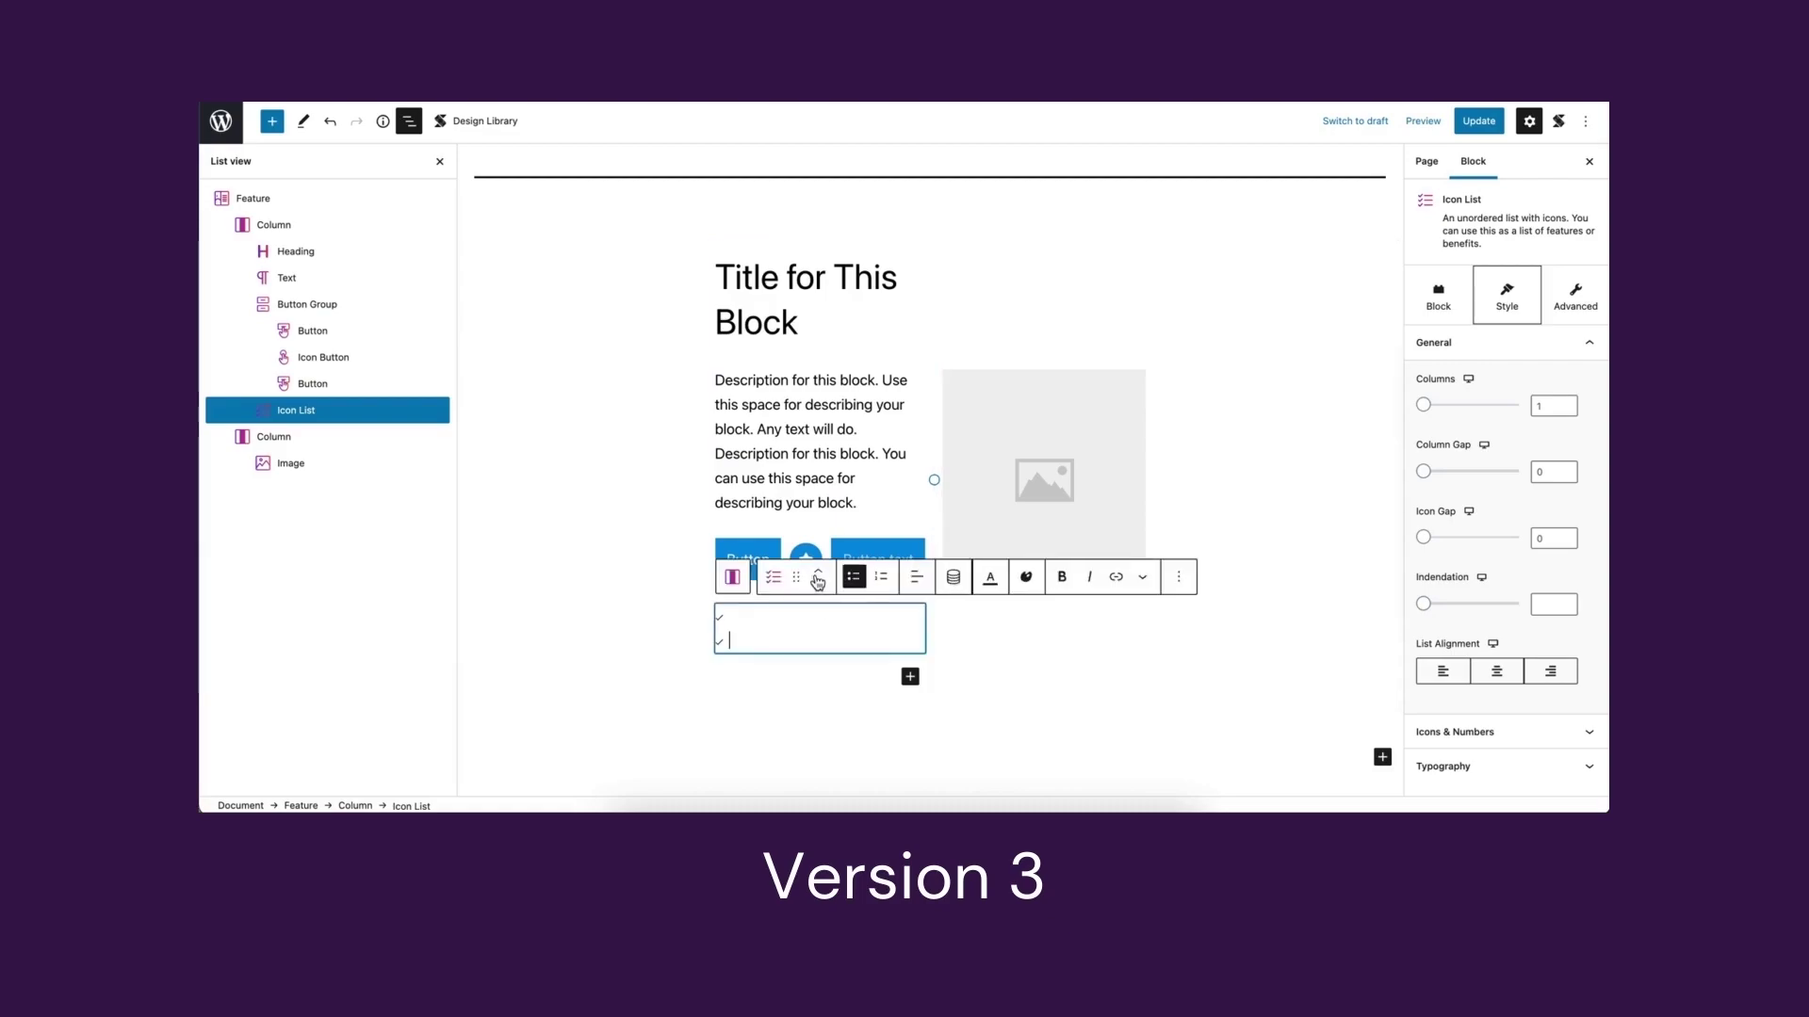
left_click(817, 576)
left_click(817, 576)
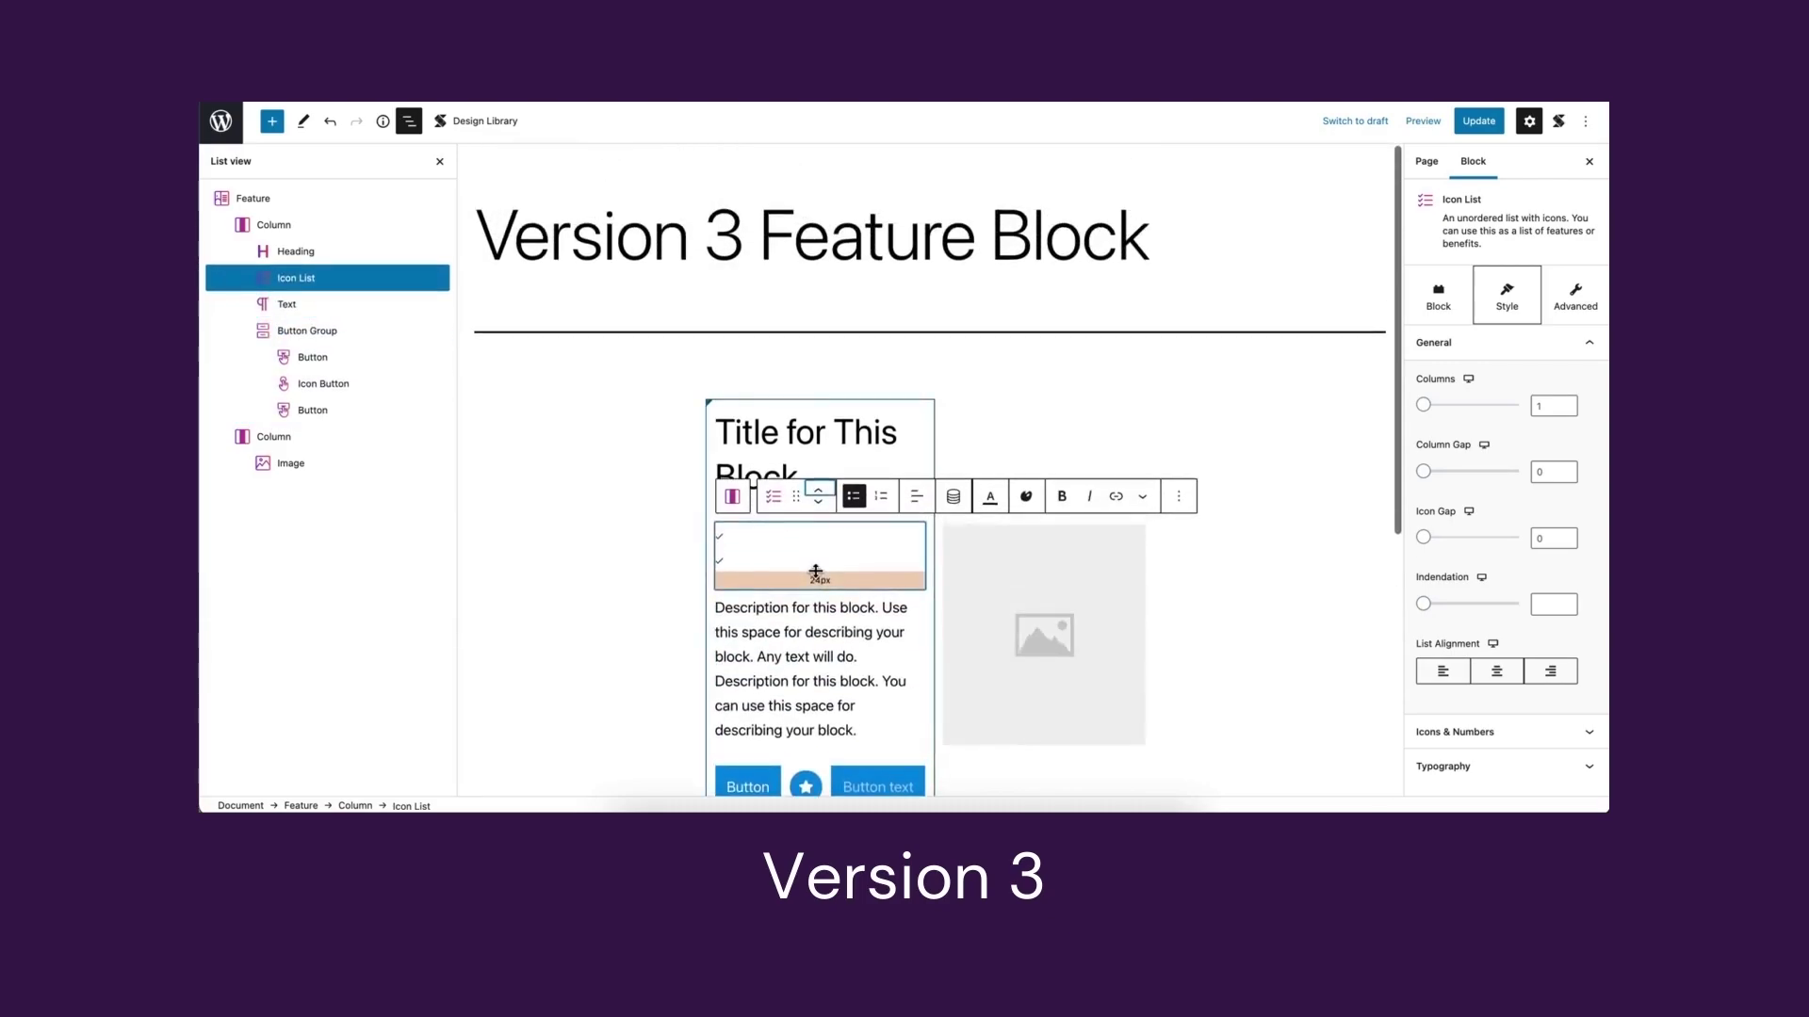
- Move the description Text block below the buttons
scroll(816, 572, "down", 1)
left_click(817, 557)
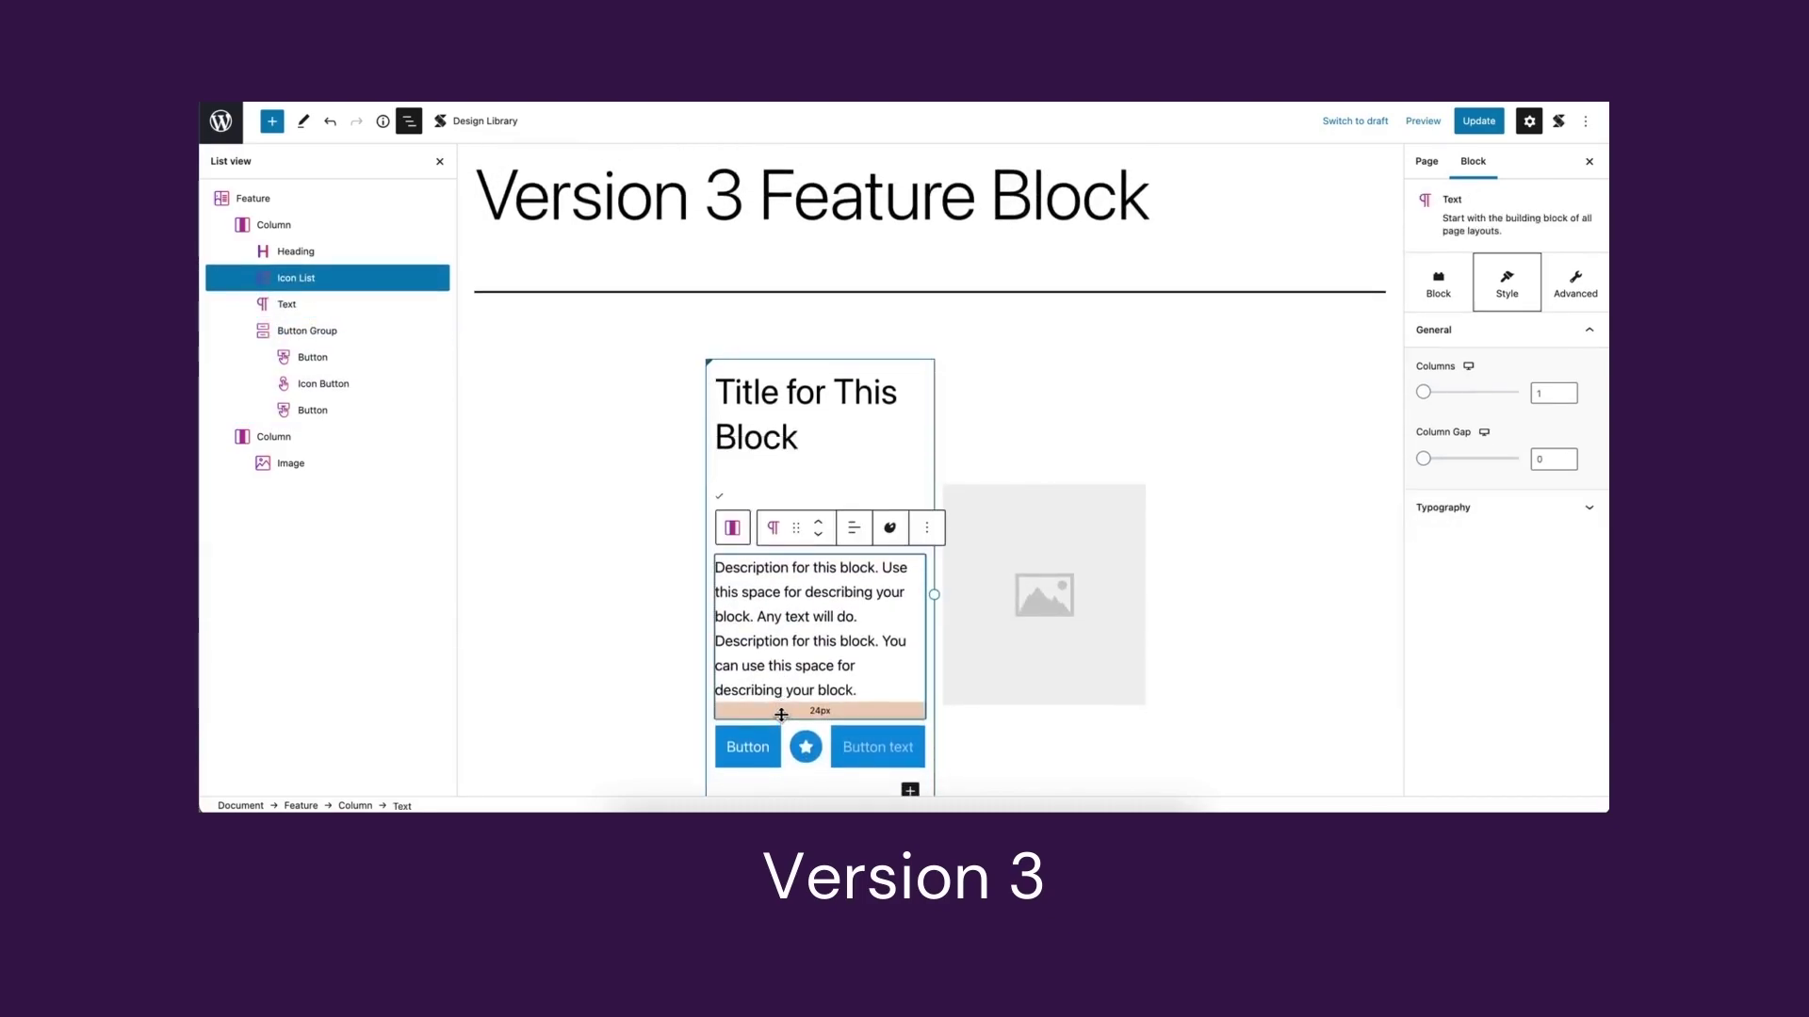
left_click(819, 537)
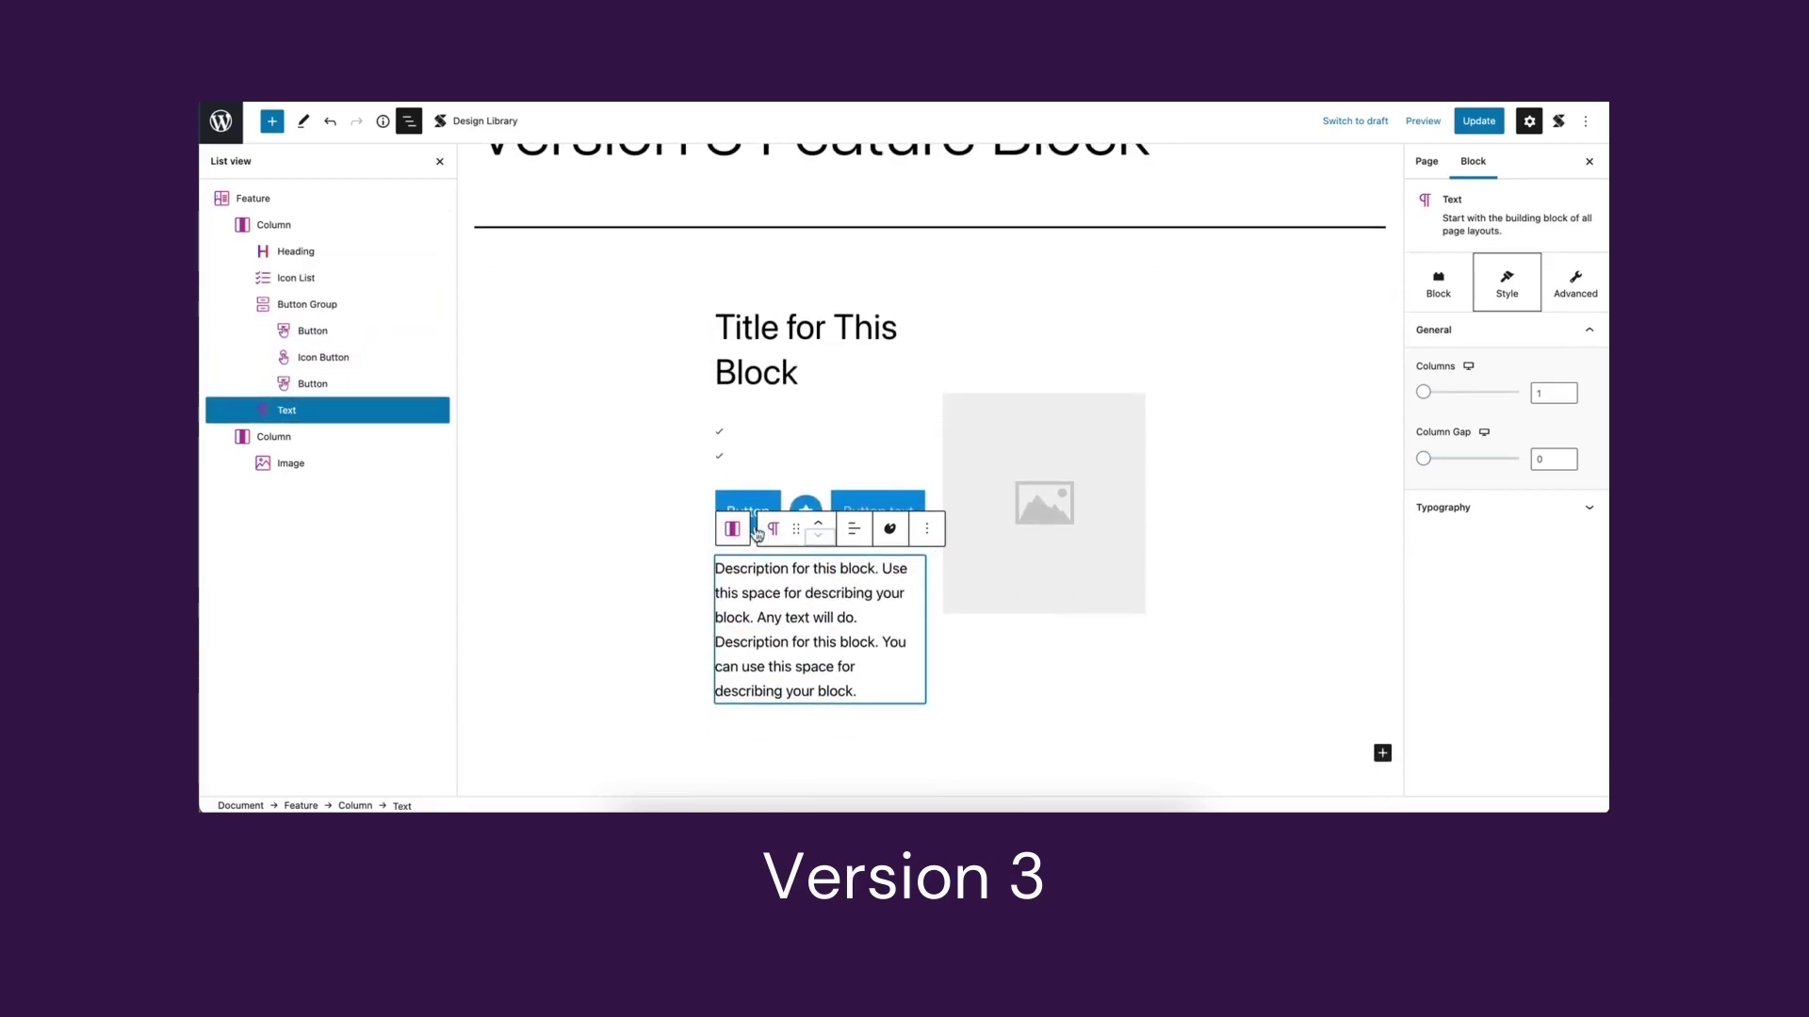
left_click(274, 224)
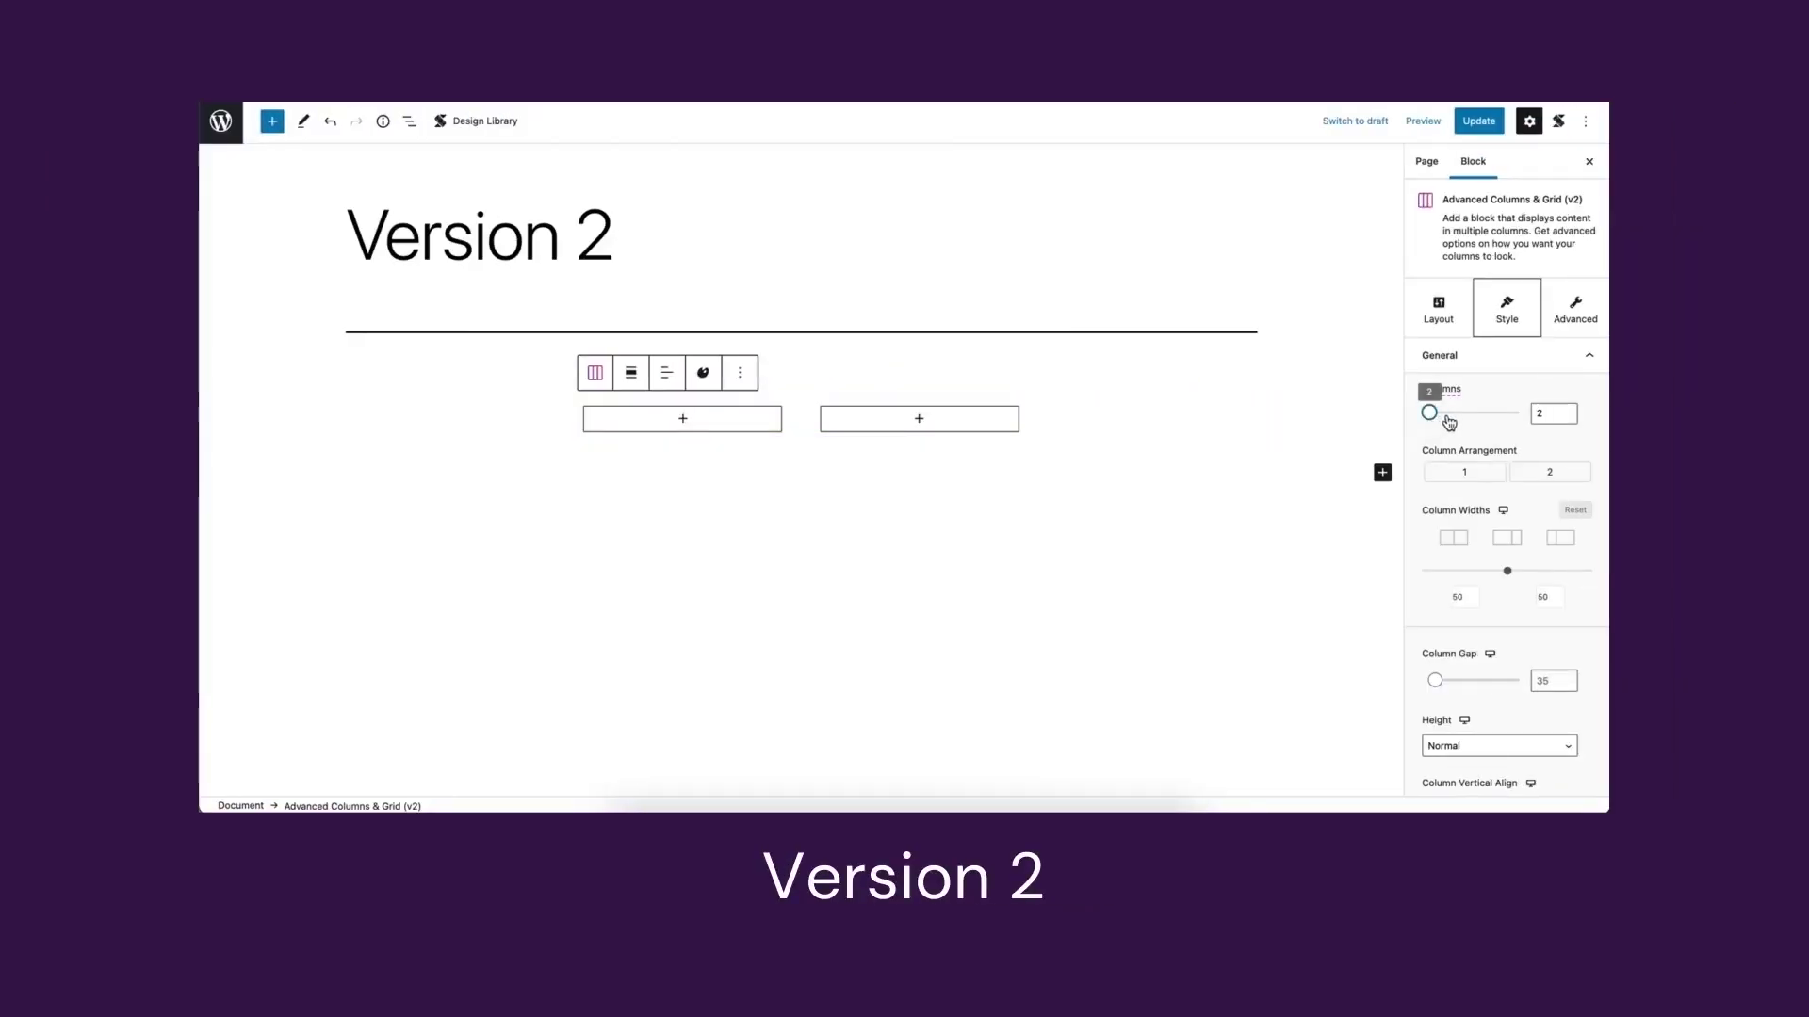
- Raise the v2 Columns count, then set the v3 Columns / Container block to 10 columns
left_click_drag(1431, 415, 1520, 414)
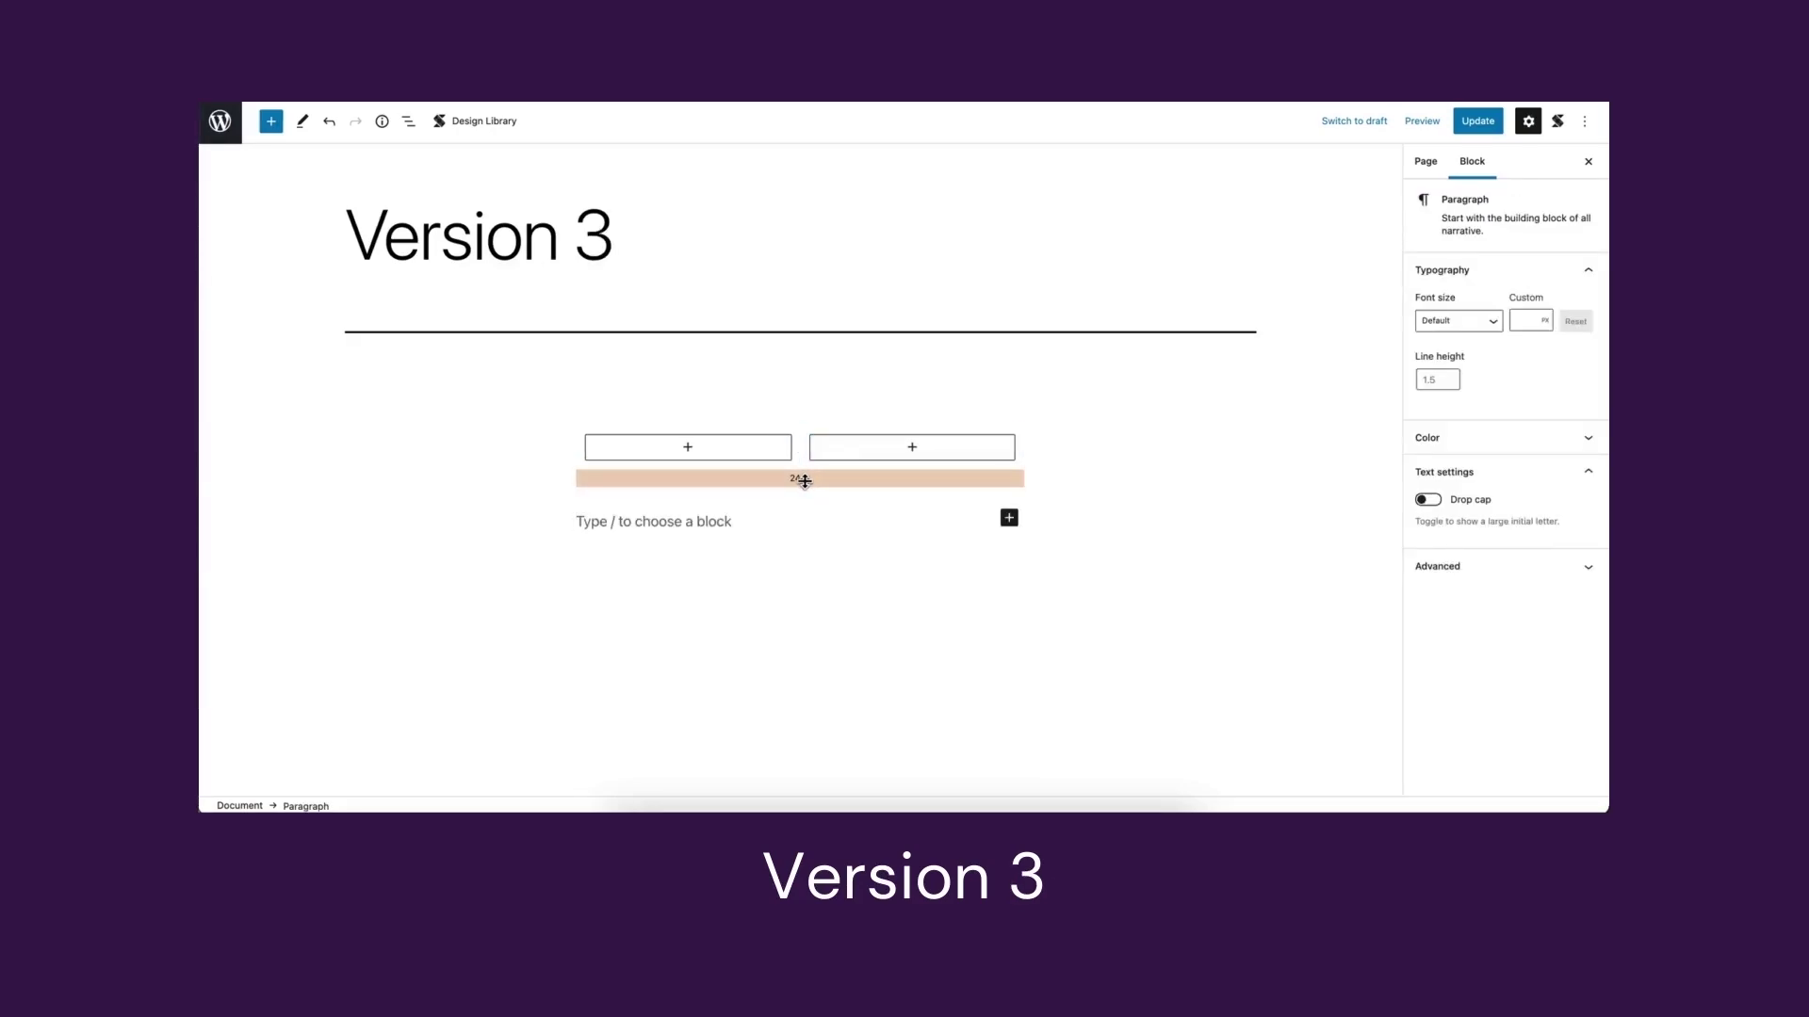
left_click(804, 481)
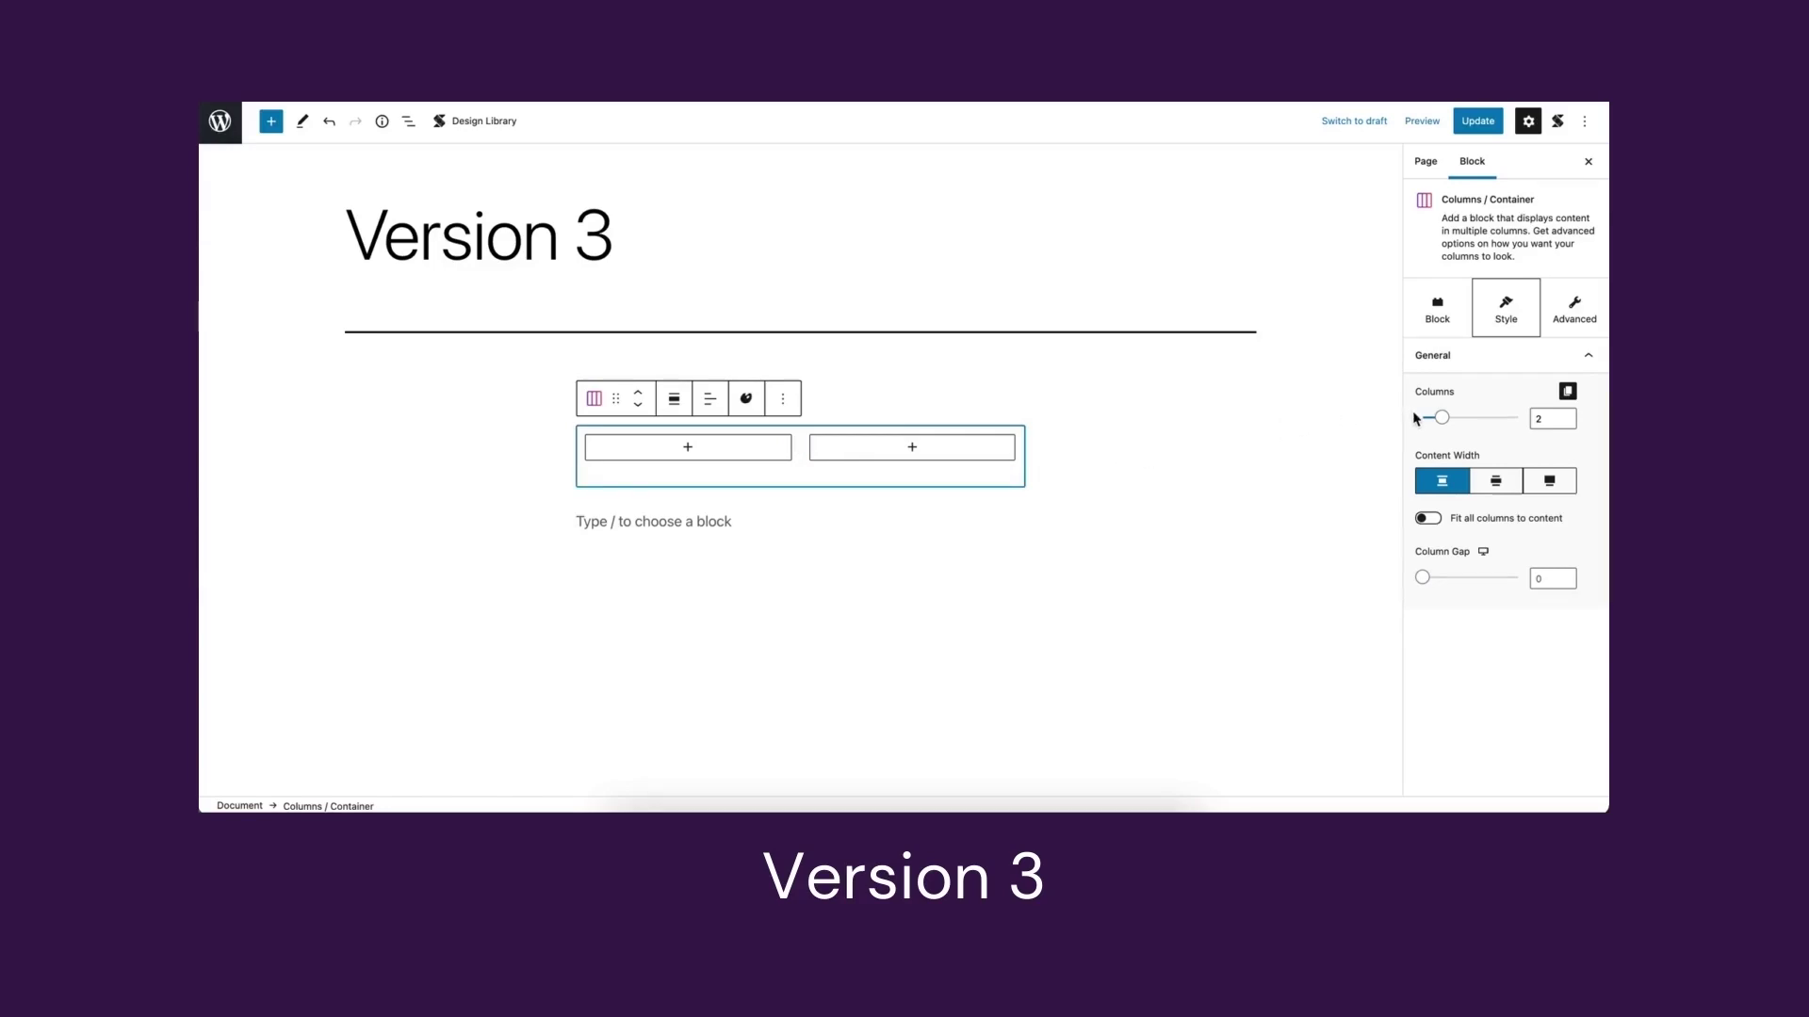
left_click(1545, 419)
key("BackSpace")
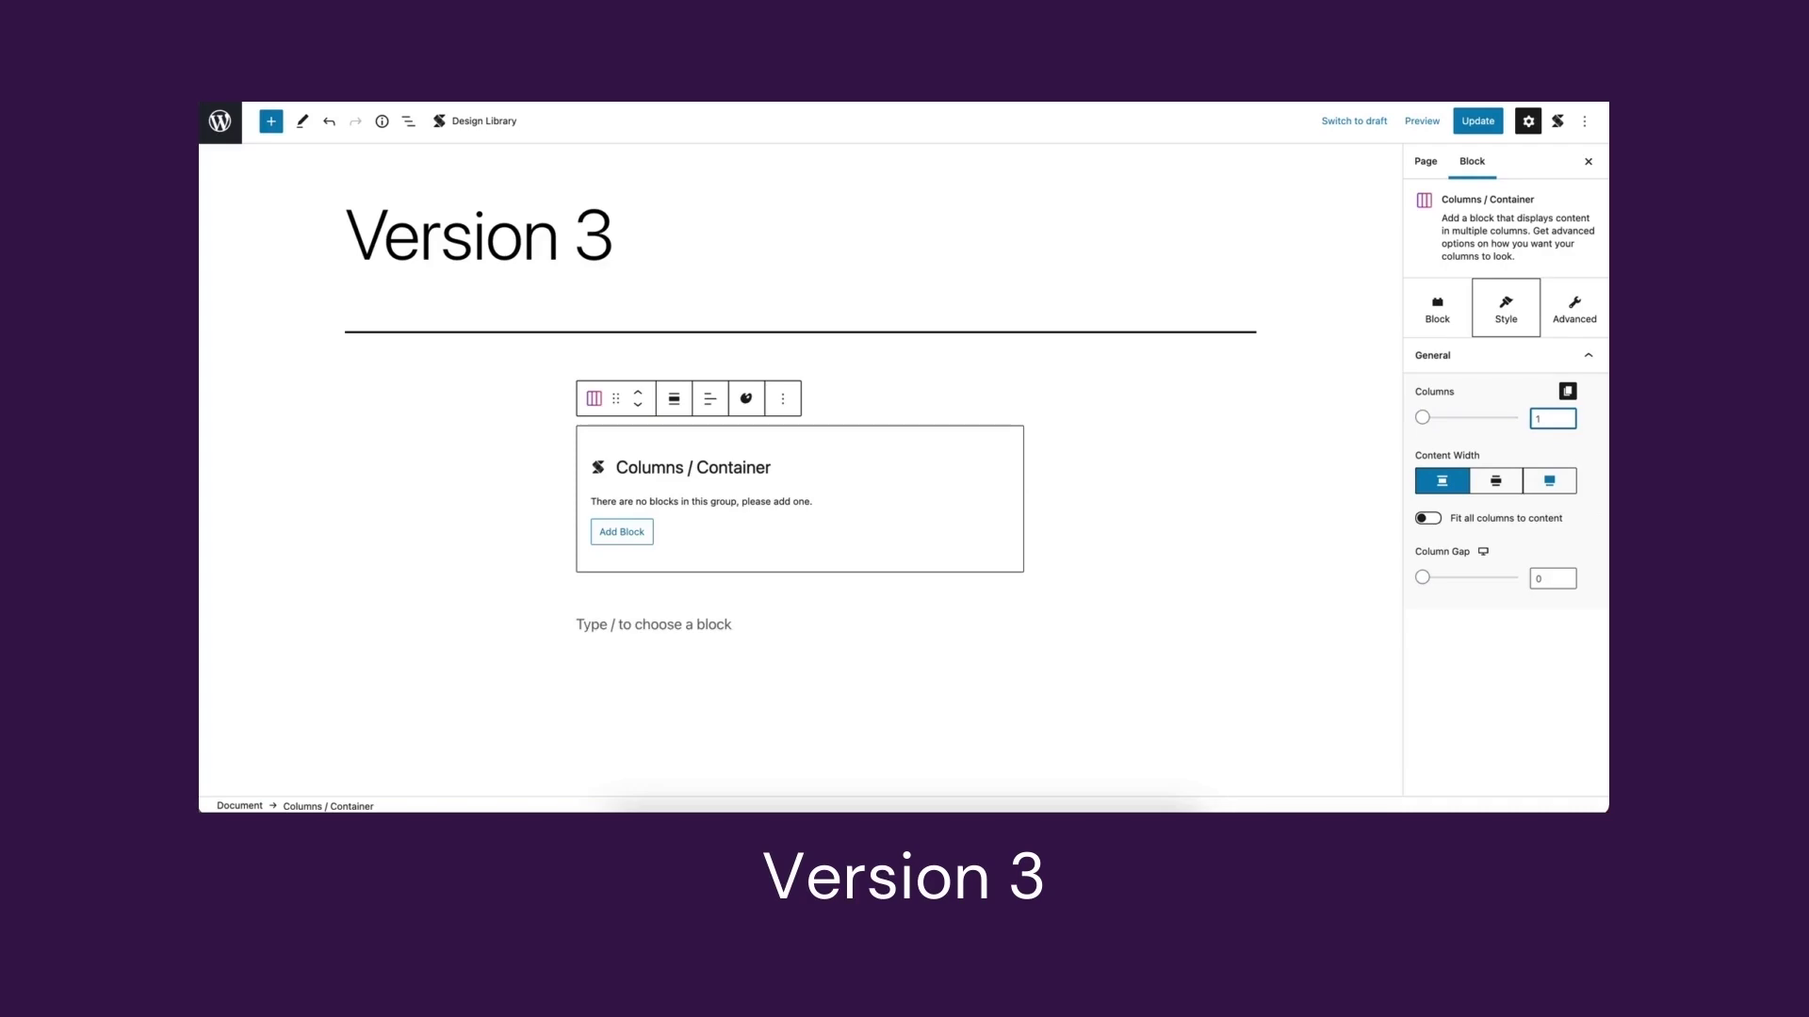
type("10")
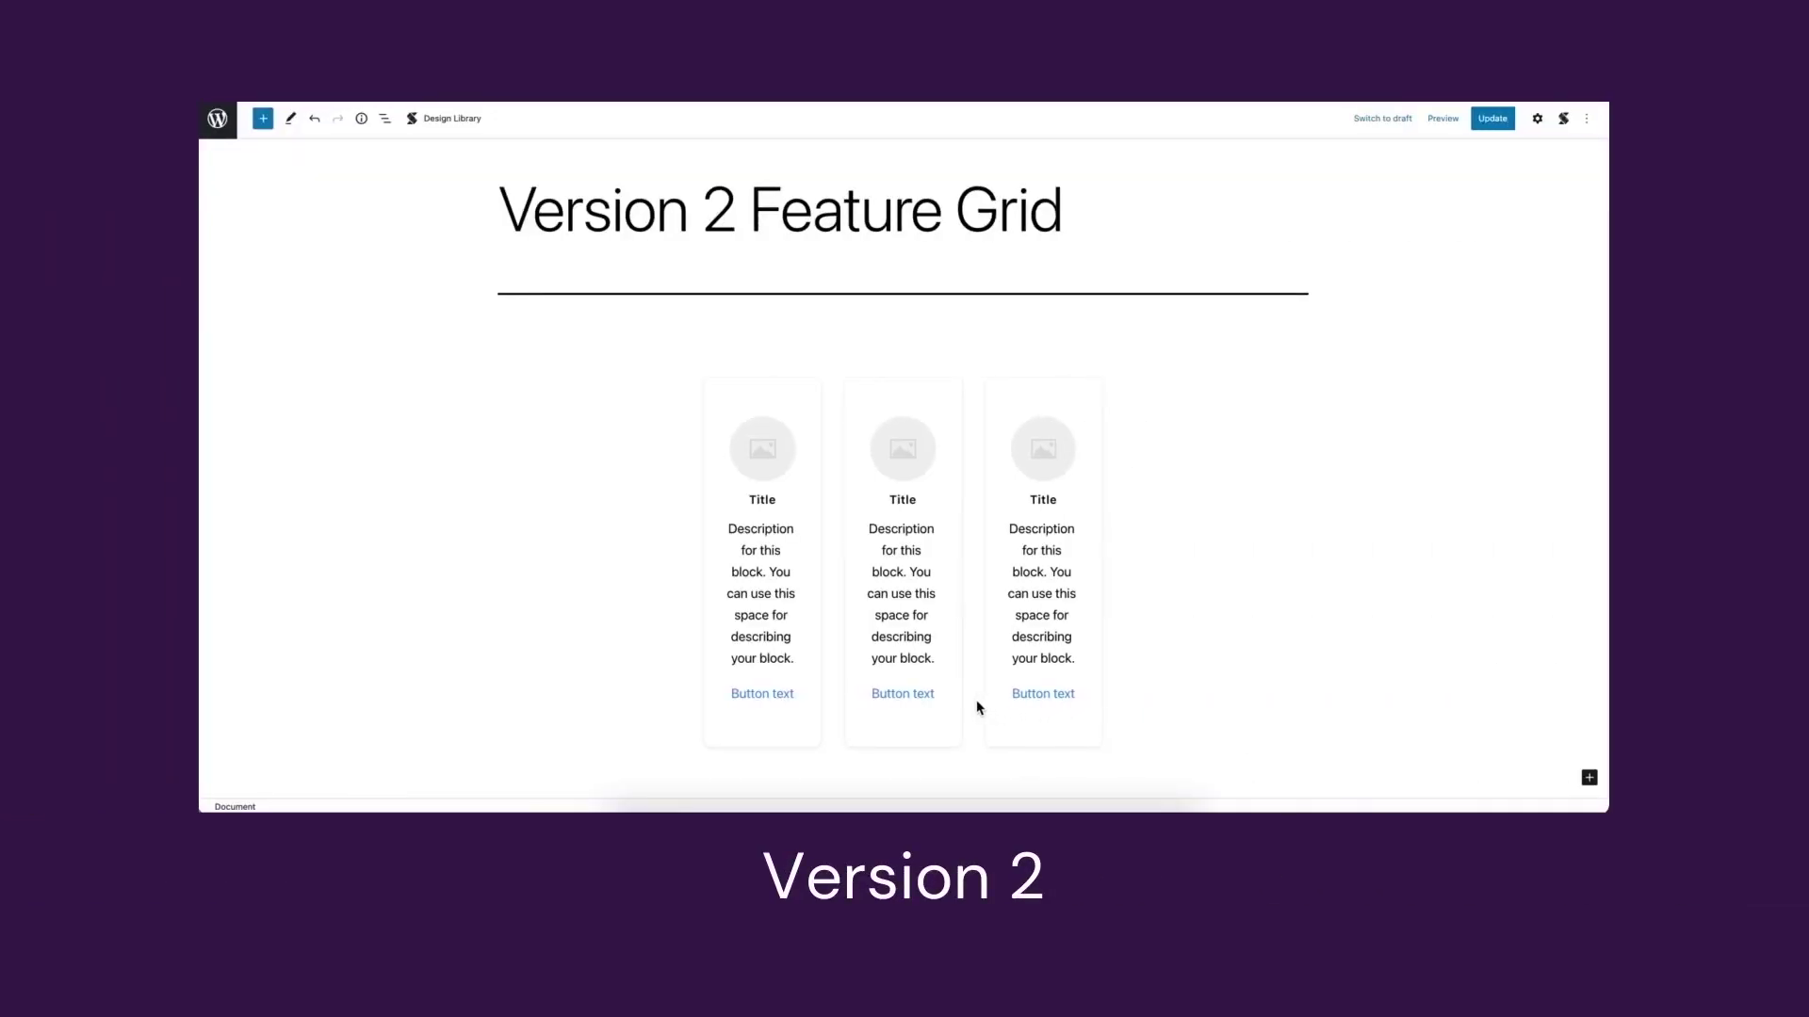
- Give the Feature Grid (v2) cards border radius 50, a light blue-grey background and shadow 7
left_click(977, 706)
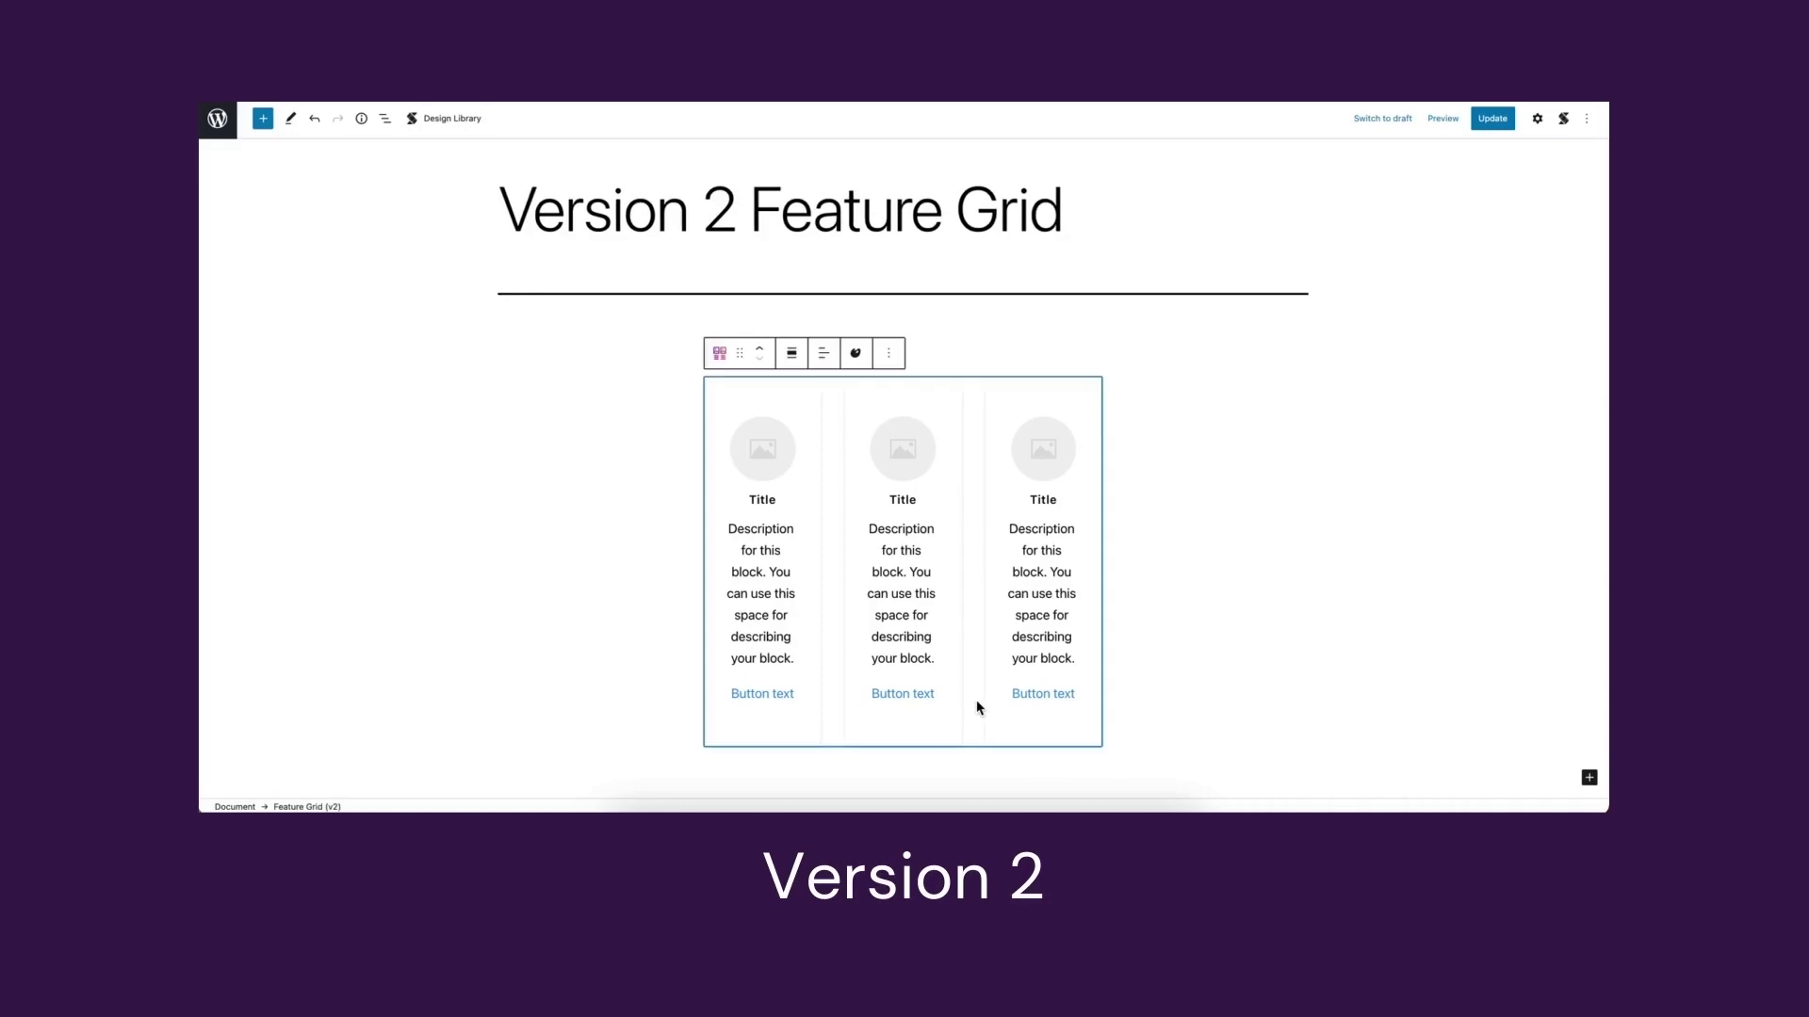
left_click(1537, 119)
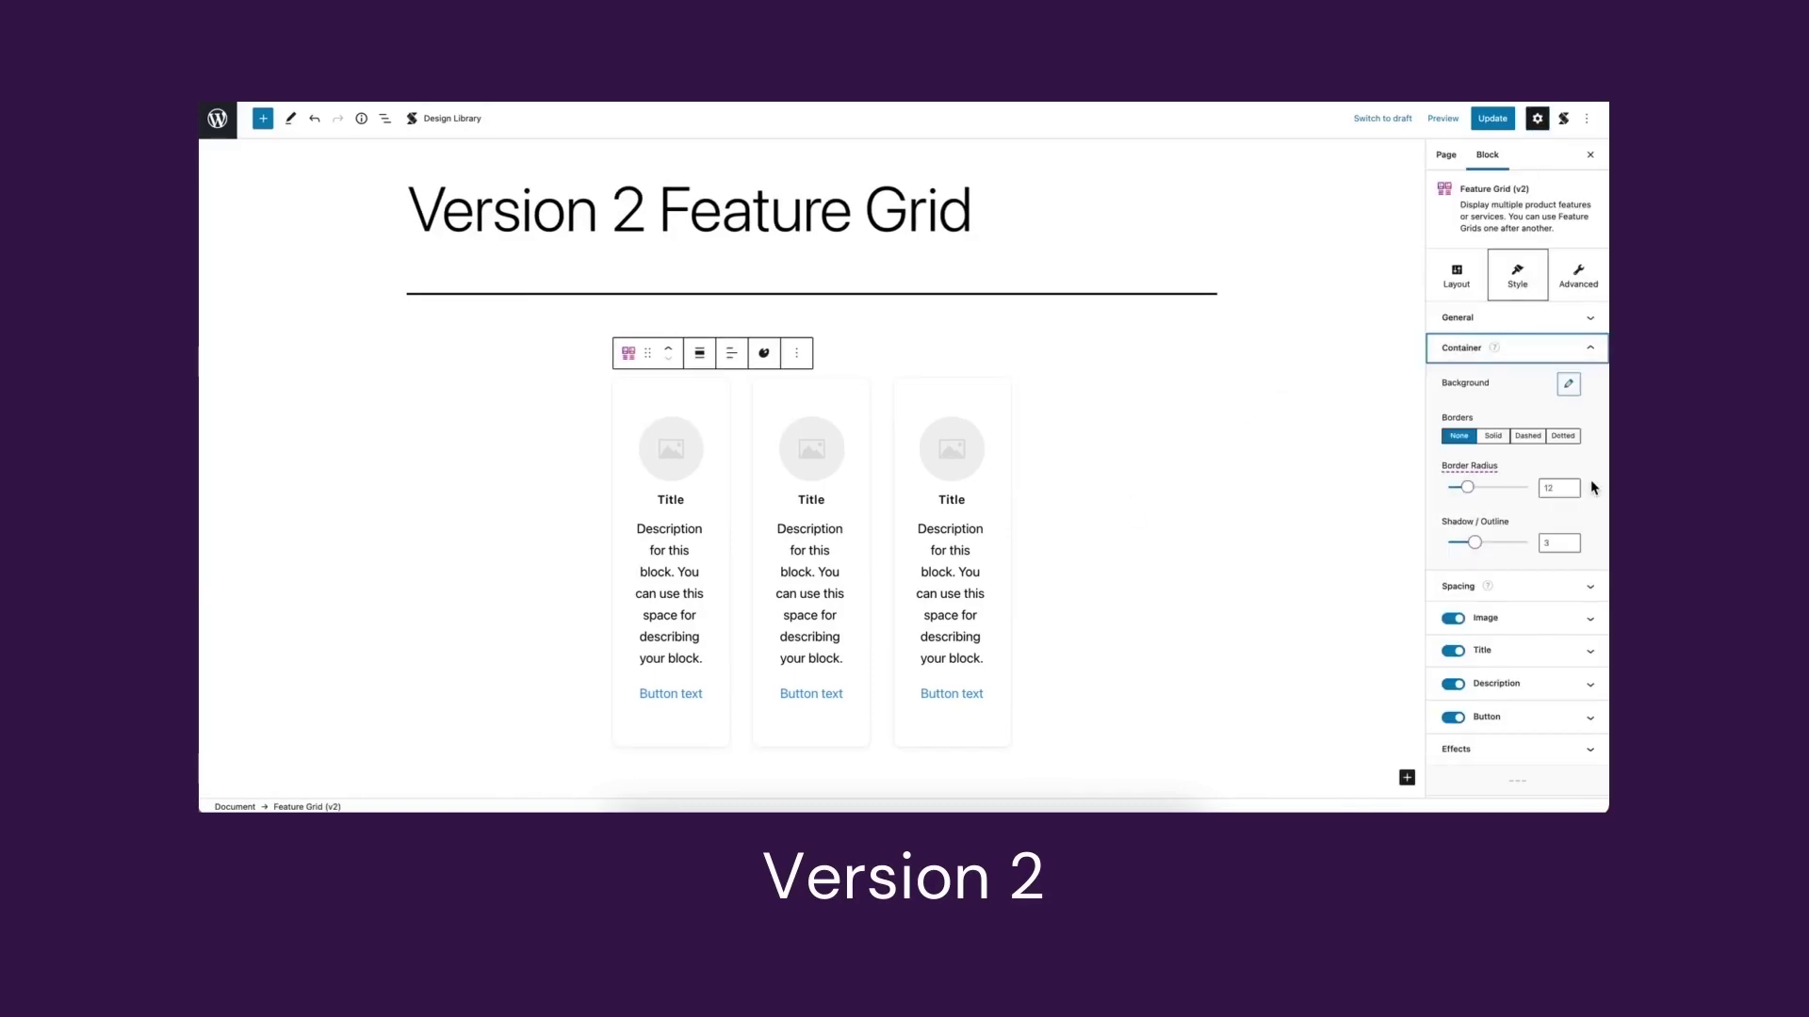
left_click_drag(1468, 488, 1529, 487)
left_click(1569, 384)
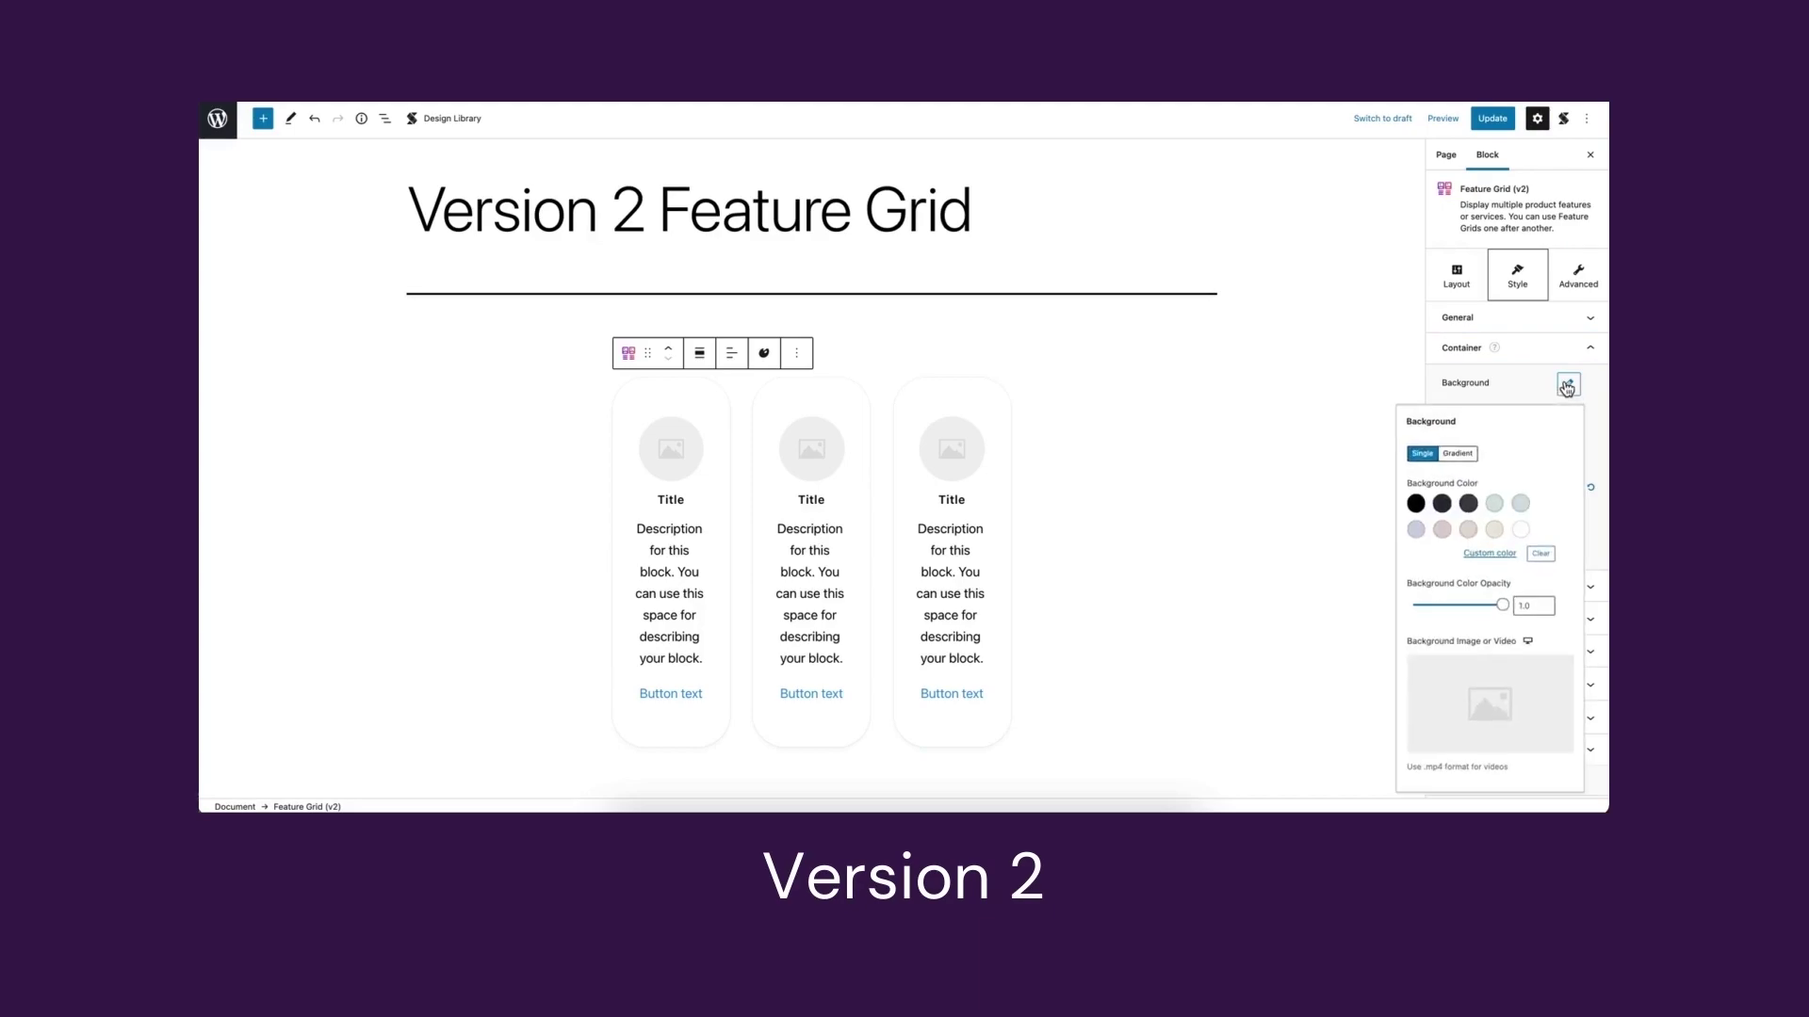
left_click(1520, 504)
left_click(1569, 384)
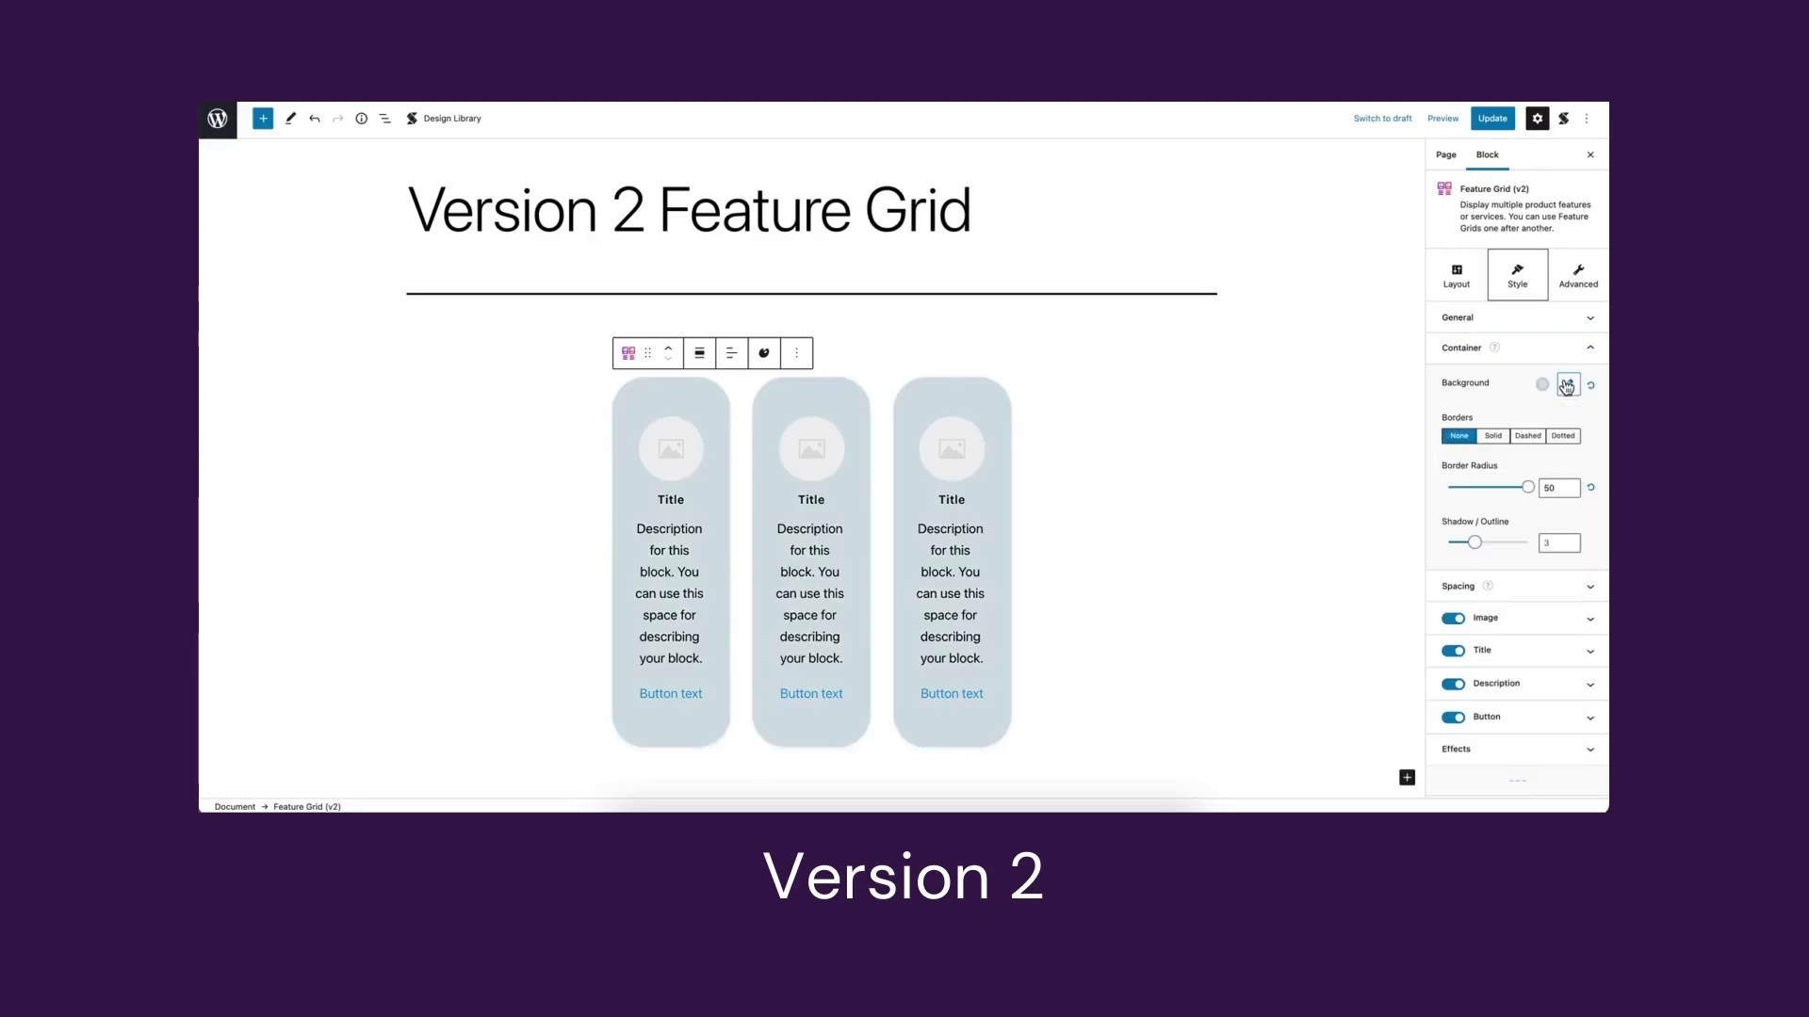
left_click(1495, 543)
left_click_drag(1495, 544, 1512, 544)
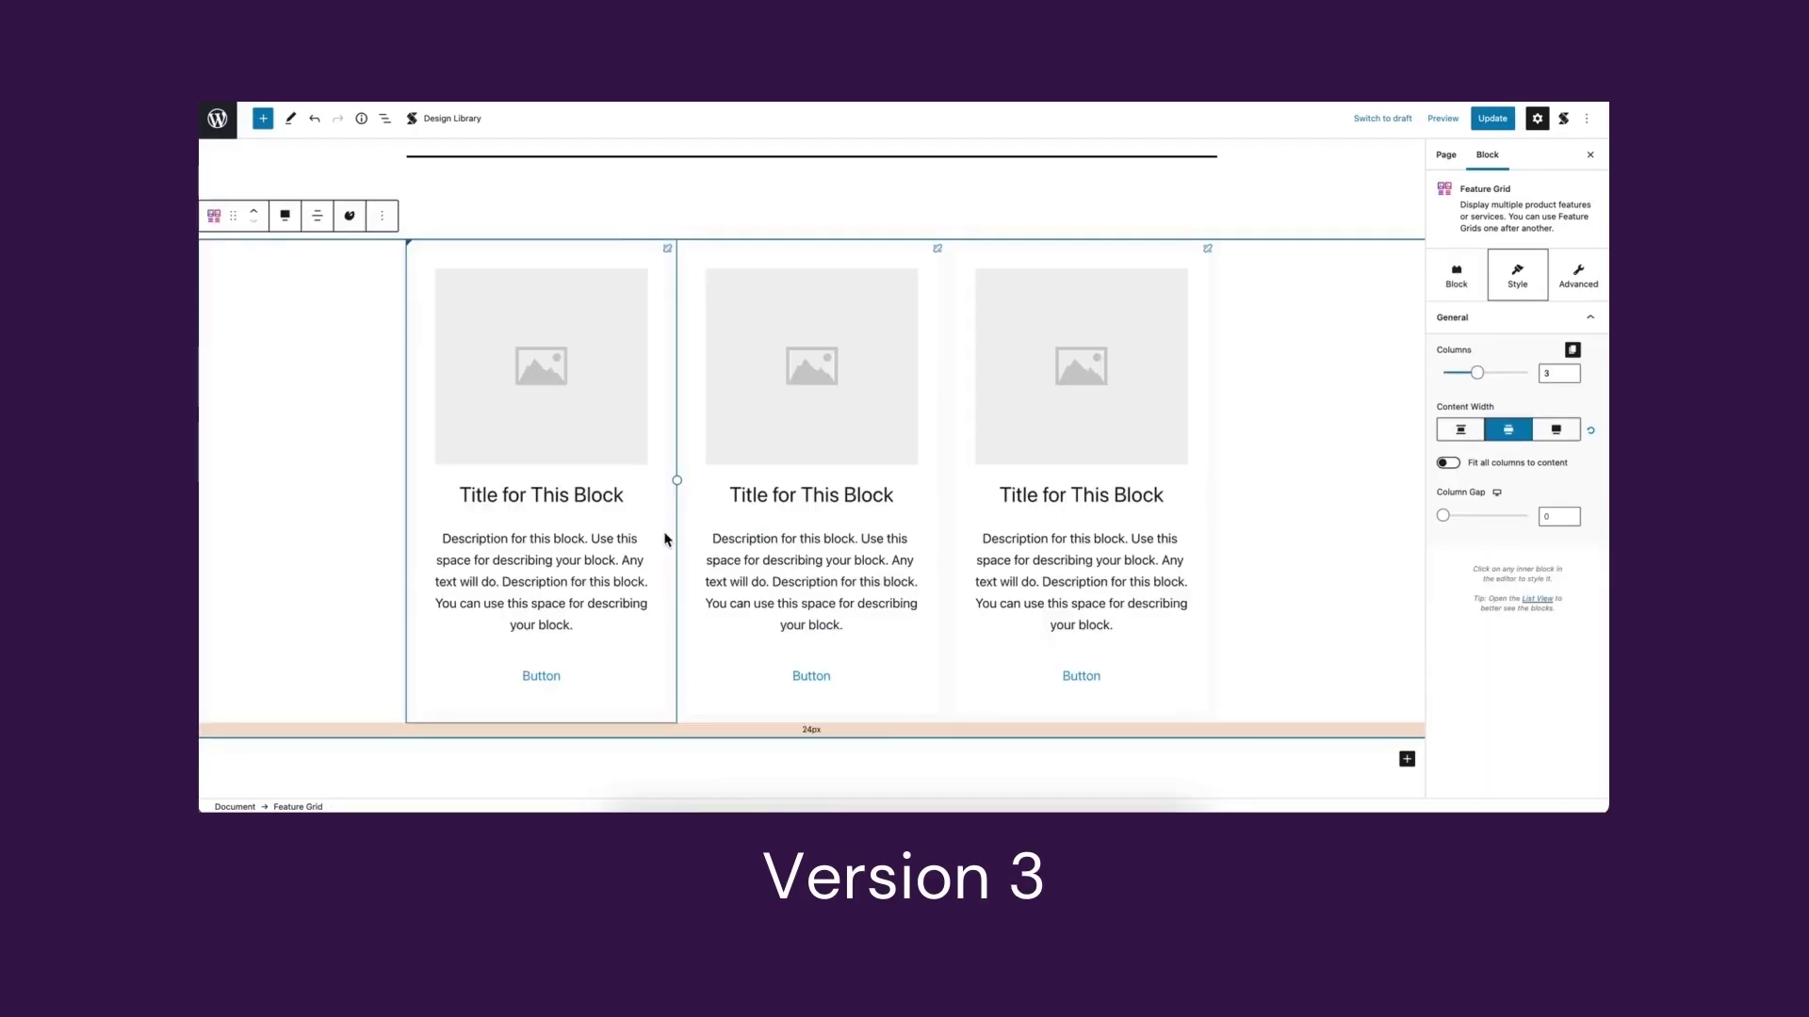
- Give the first grid column a light-blue background, rounded corners and a shadow
left_click(667, 532)
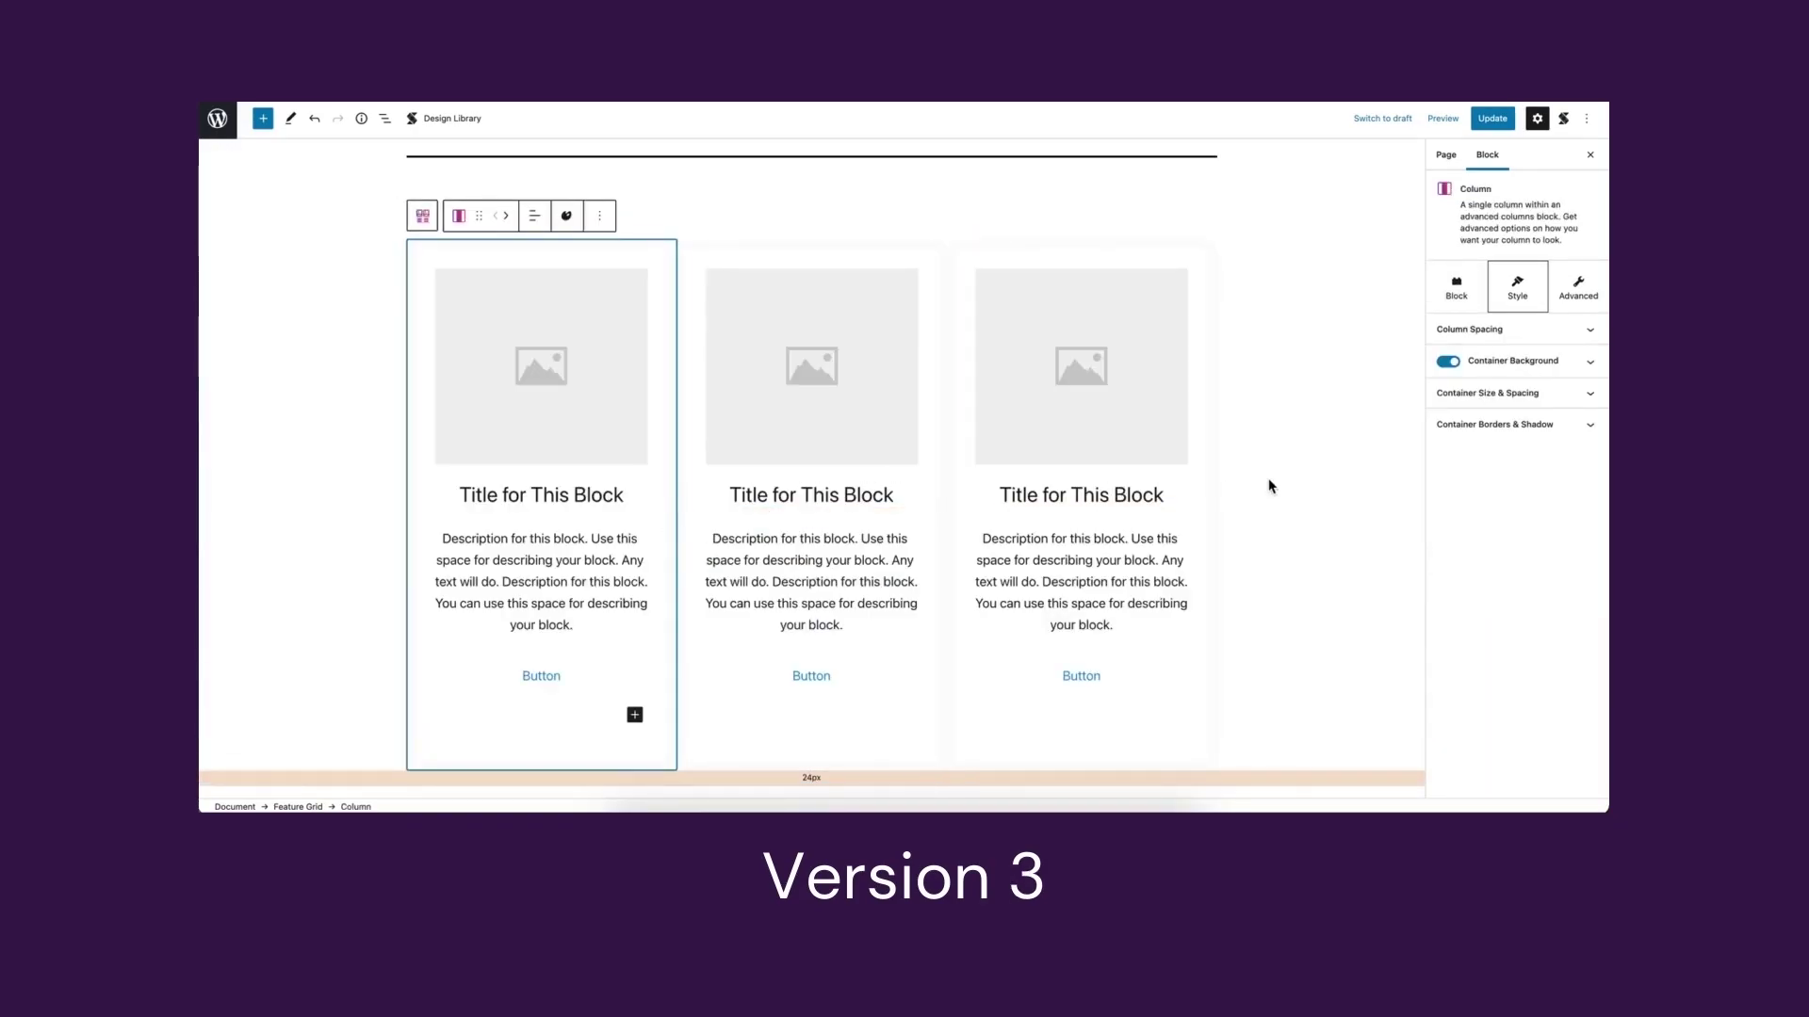
left_click(1587, 369)
left_click(1556, 477)
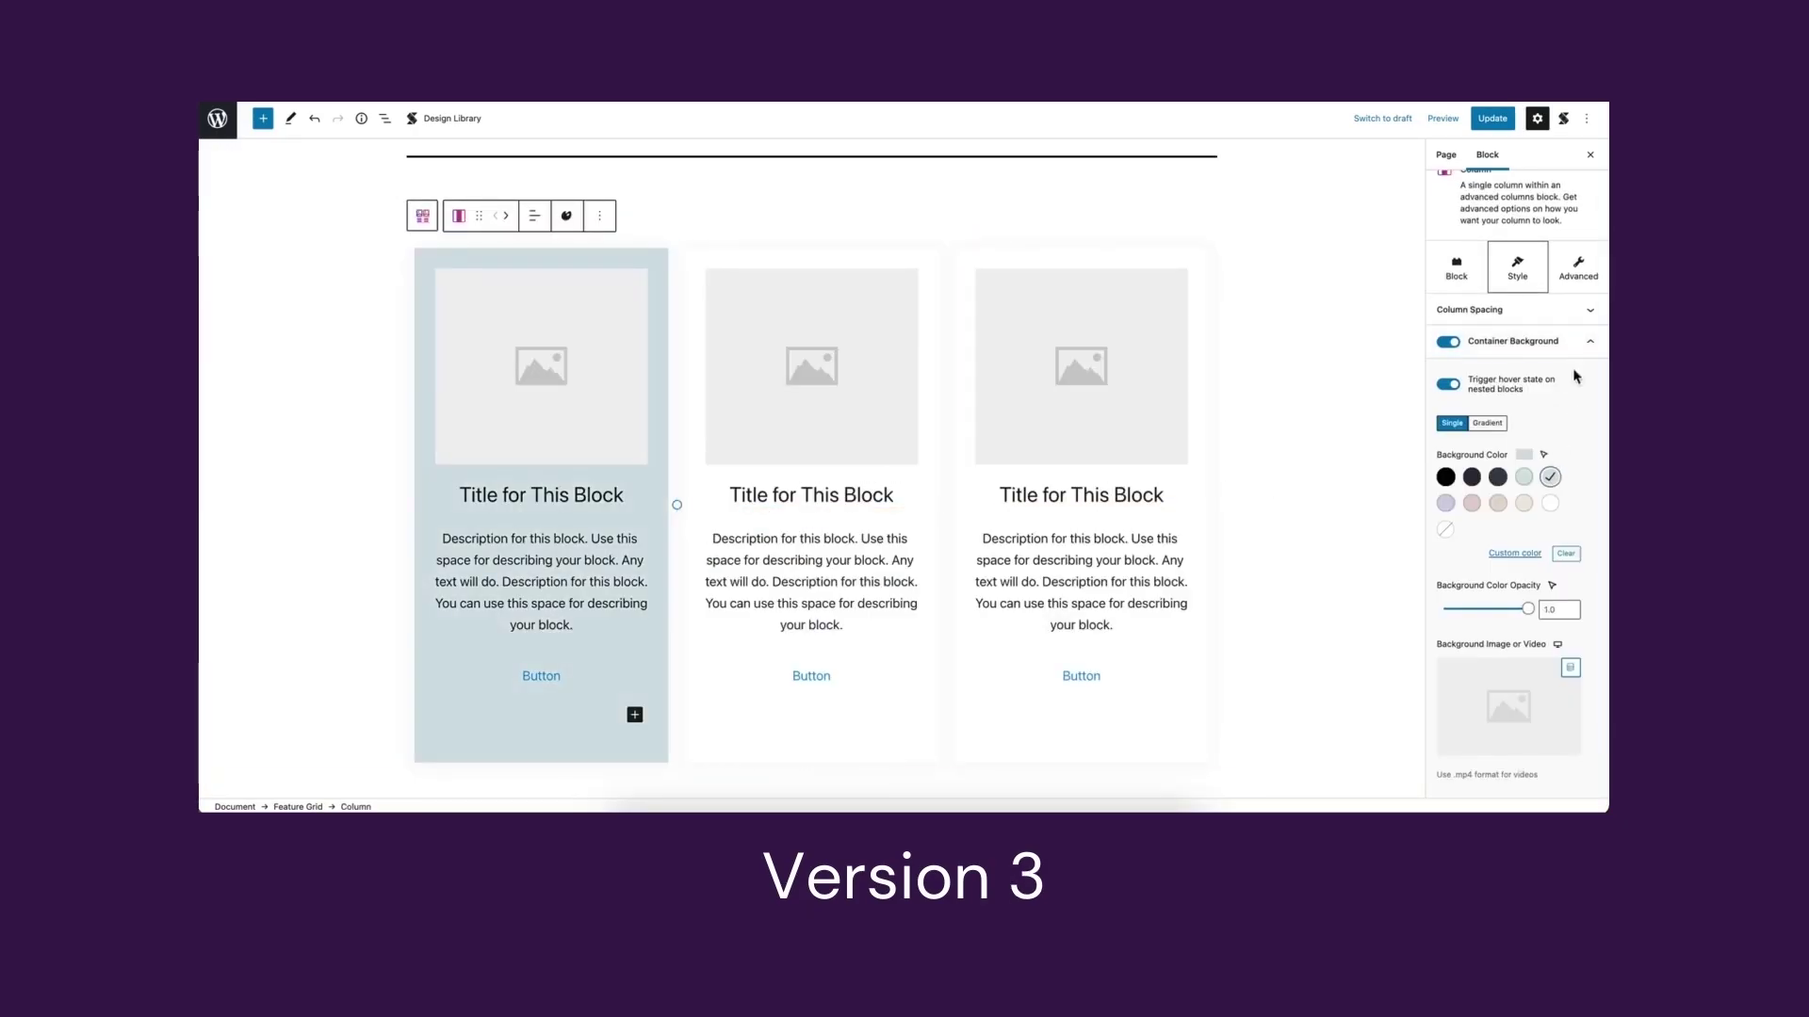
left_click(1589, 359)
left_click(1588, 425)
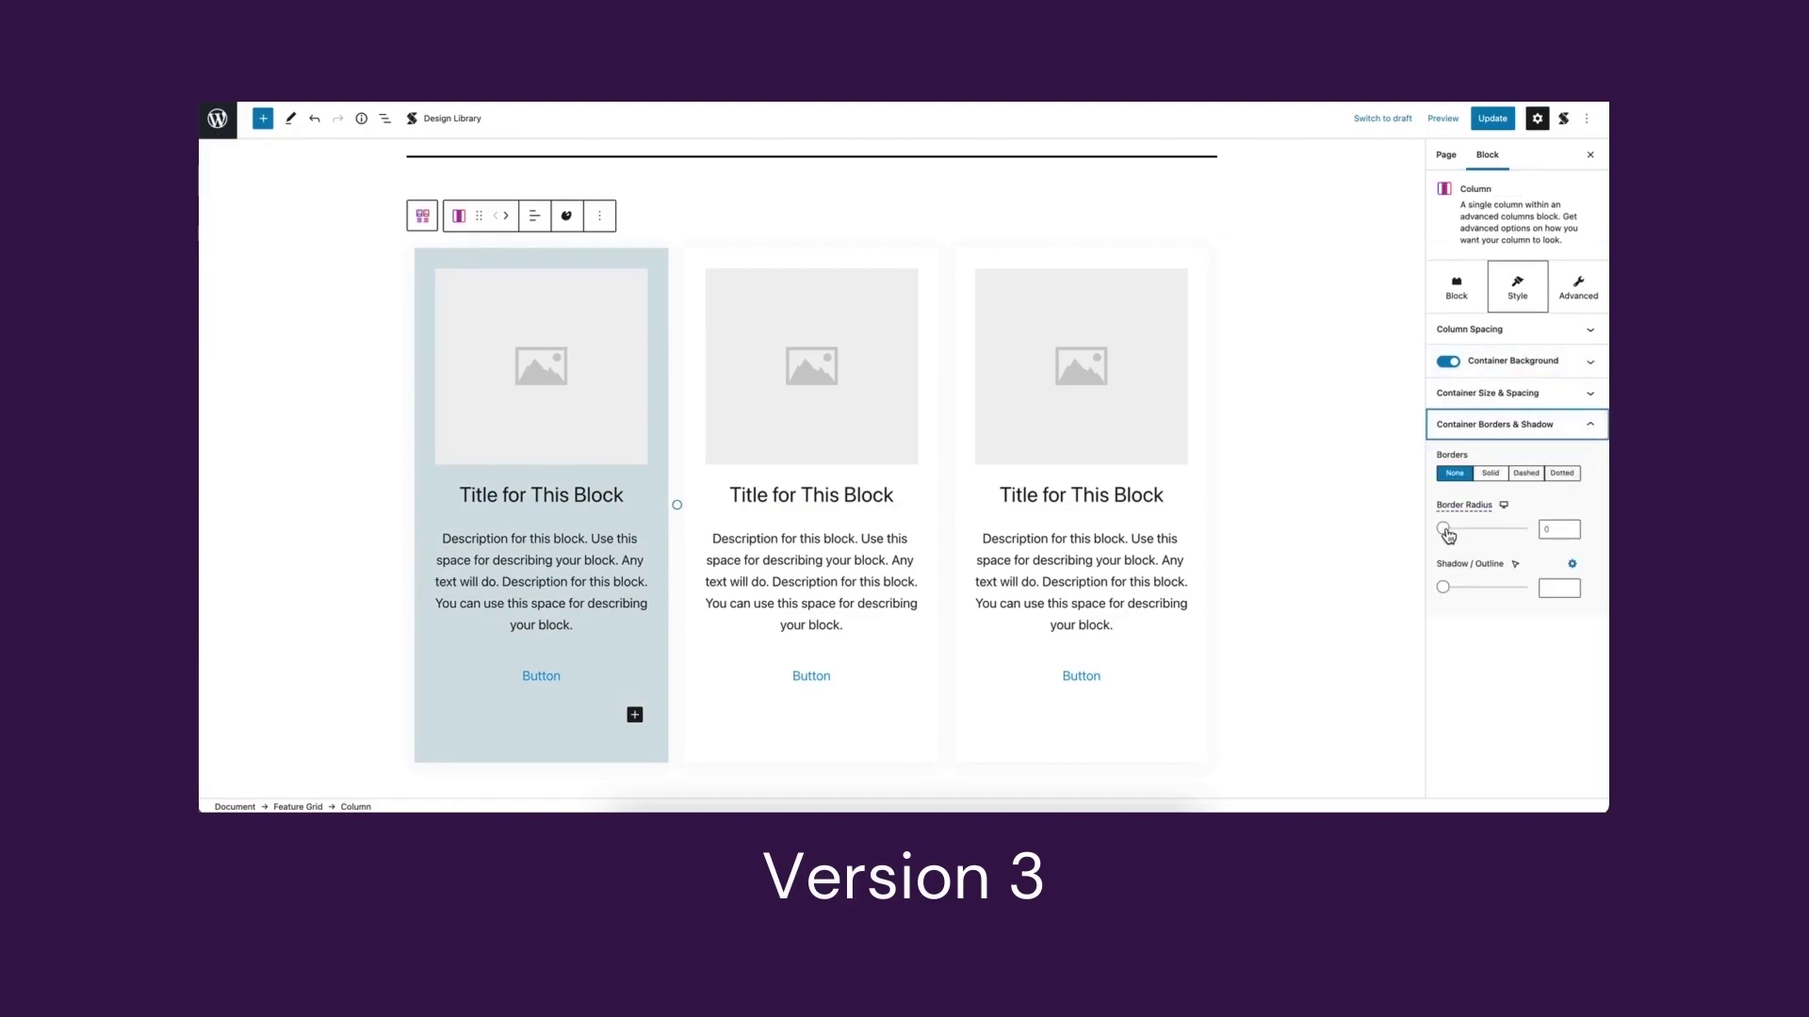
left_click_drag(1443, 528, 1528, 528)
left_click_drag(1442, 587, 1501, 592)
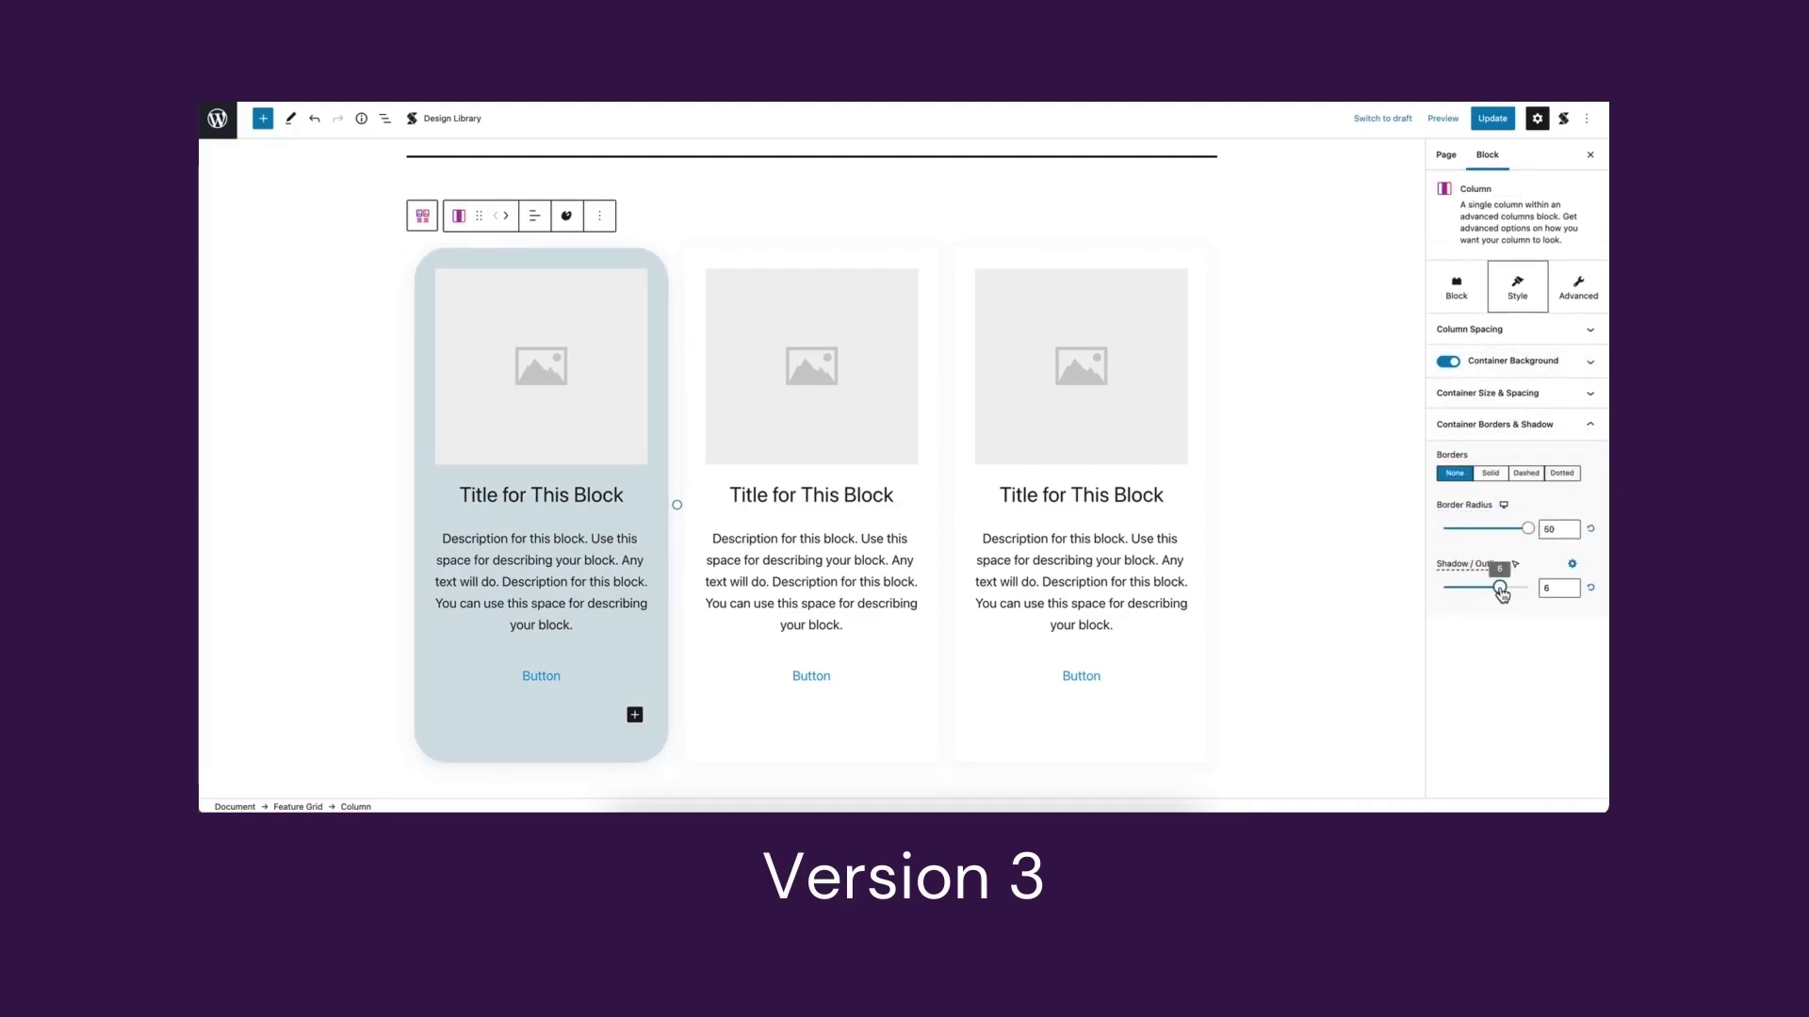
- Give the middle column a pink background
left_click(936, 622)
left_click(1591, 362)
left_click(1471, 504)
left_click(1590, 343)
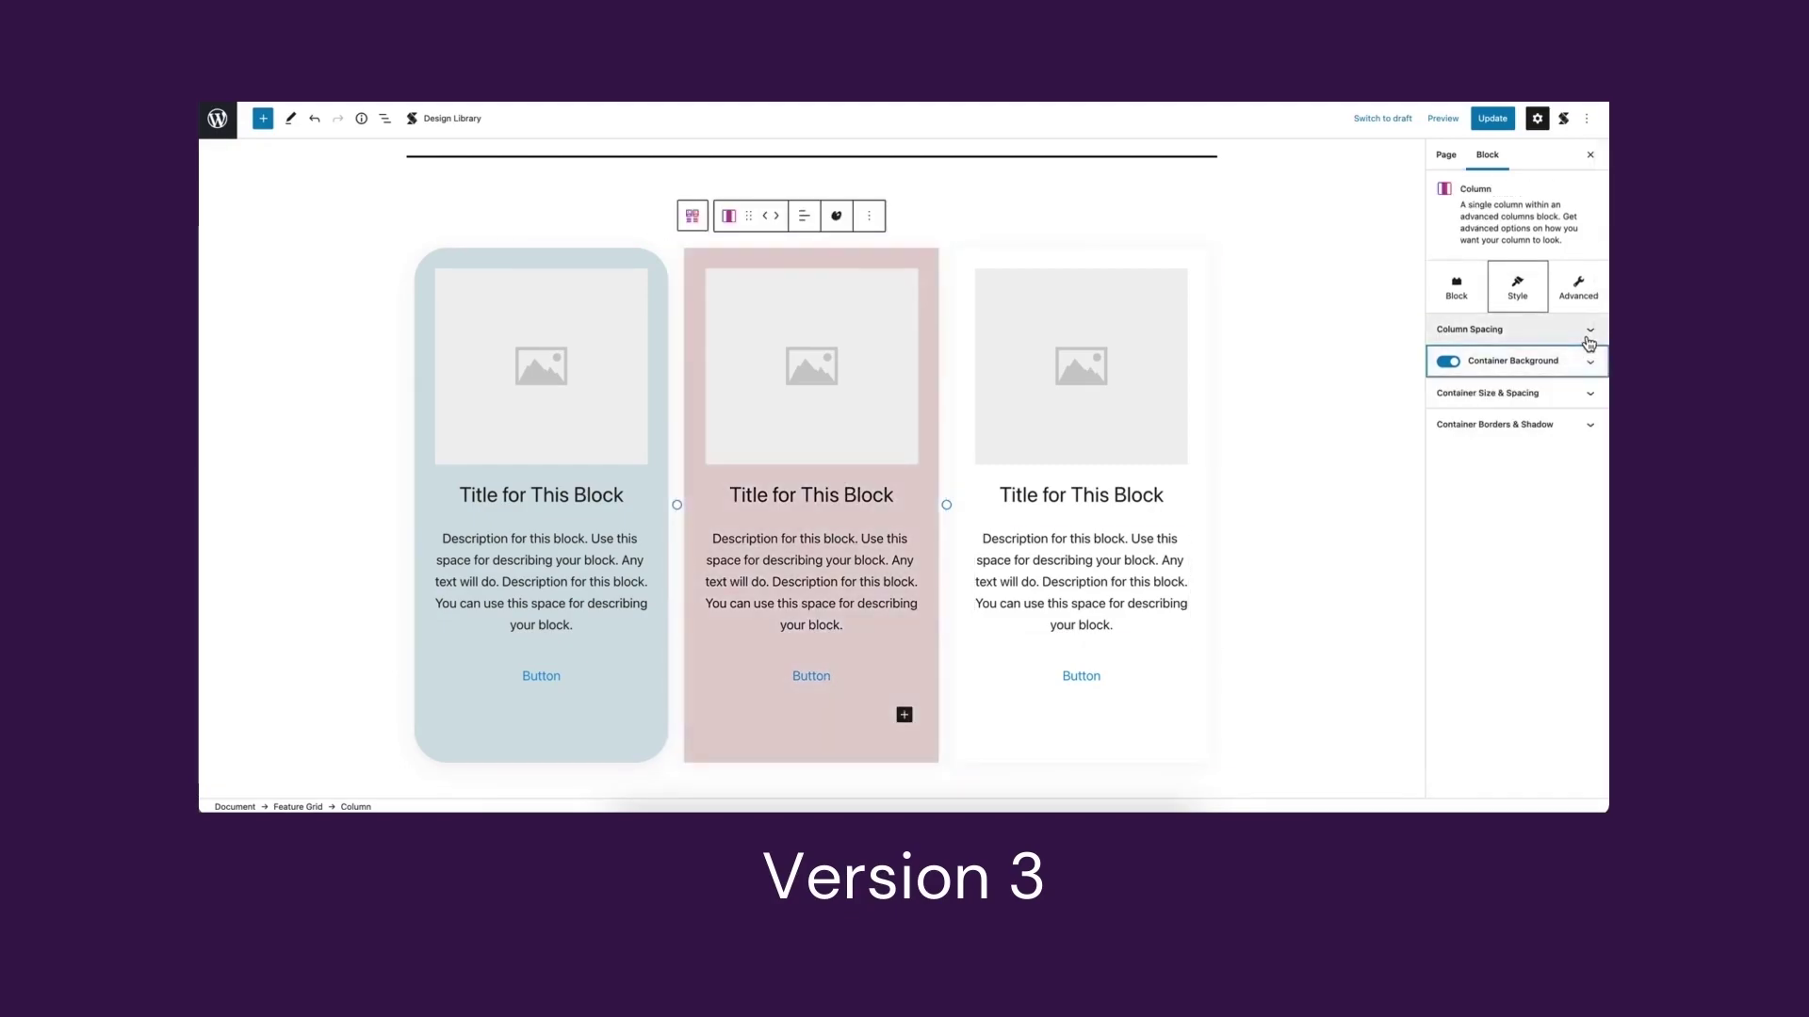
- Give the third column a lavender background and a solid dark border with radius 25
left_click(1208, 490)
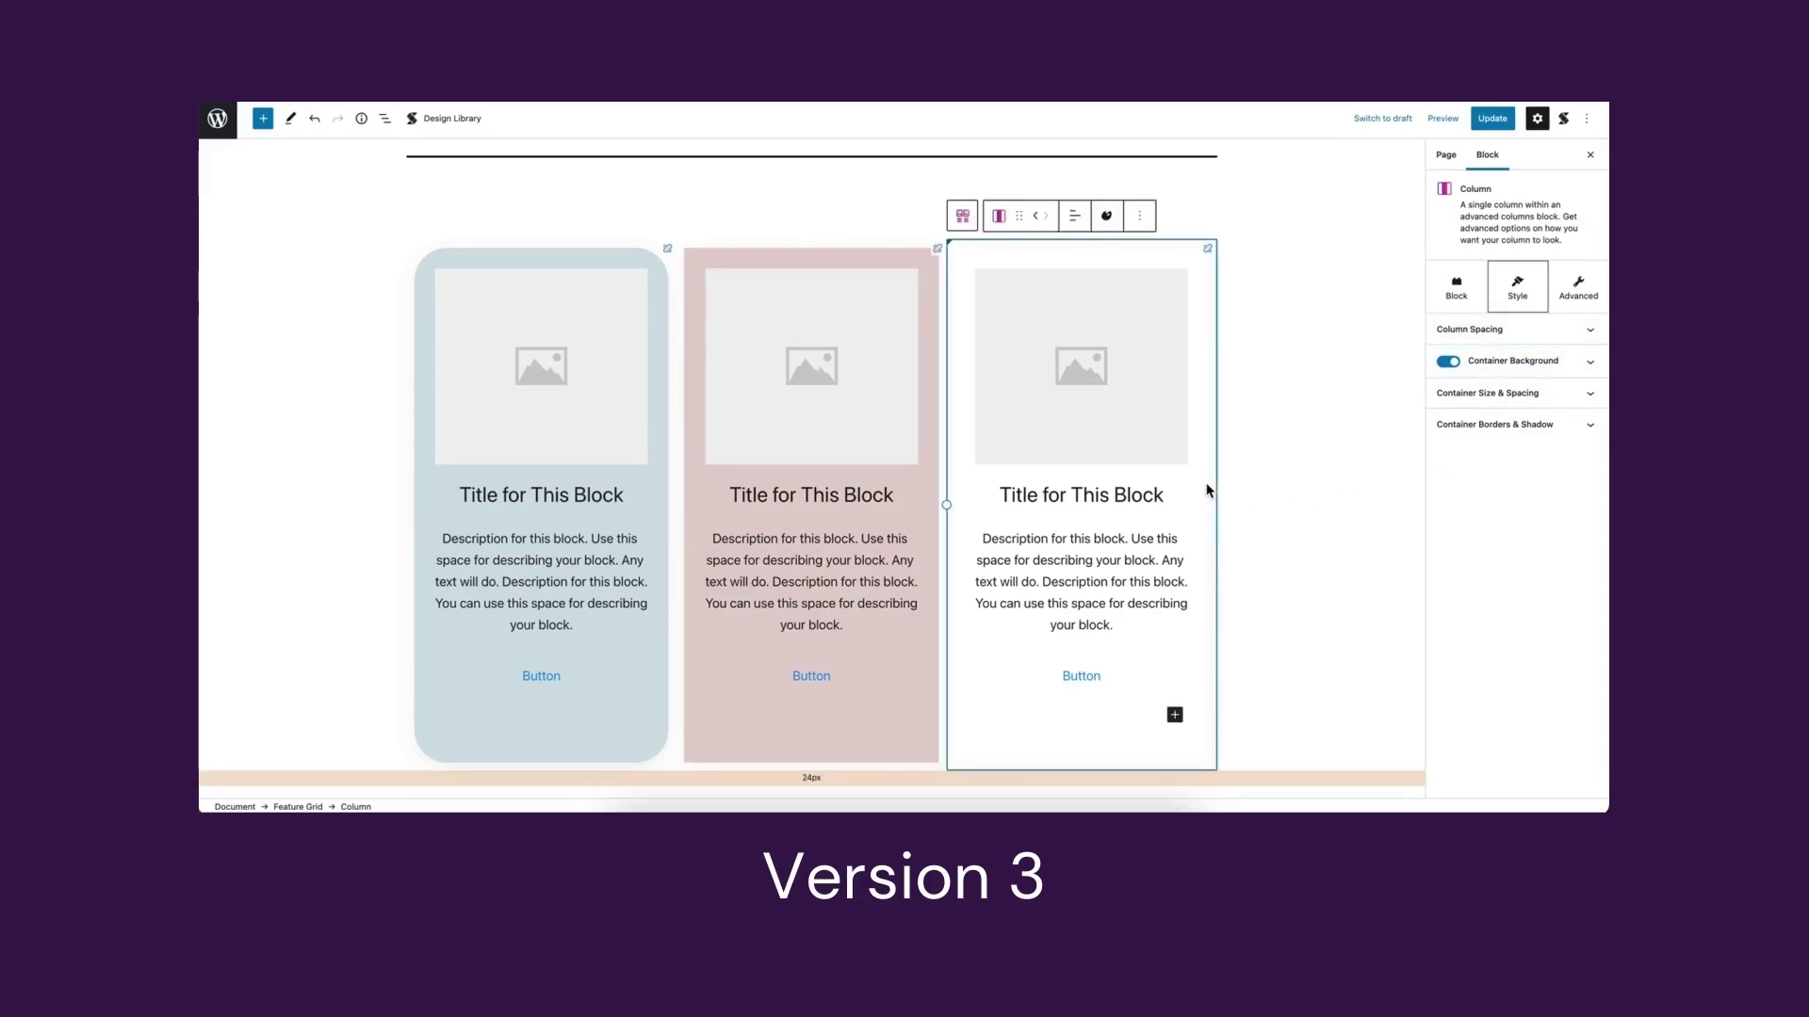
left_click(1578, 361)
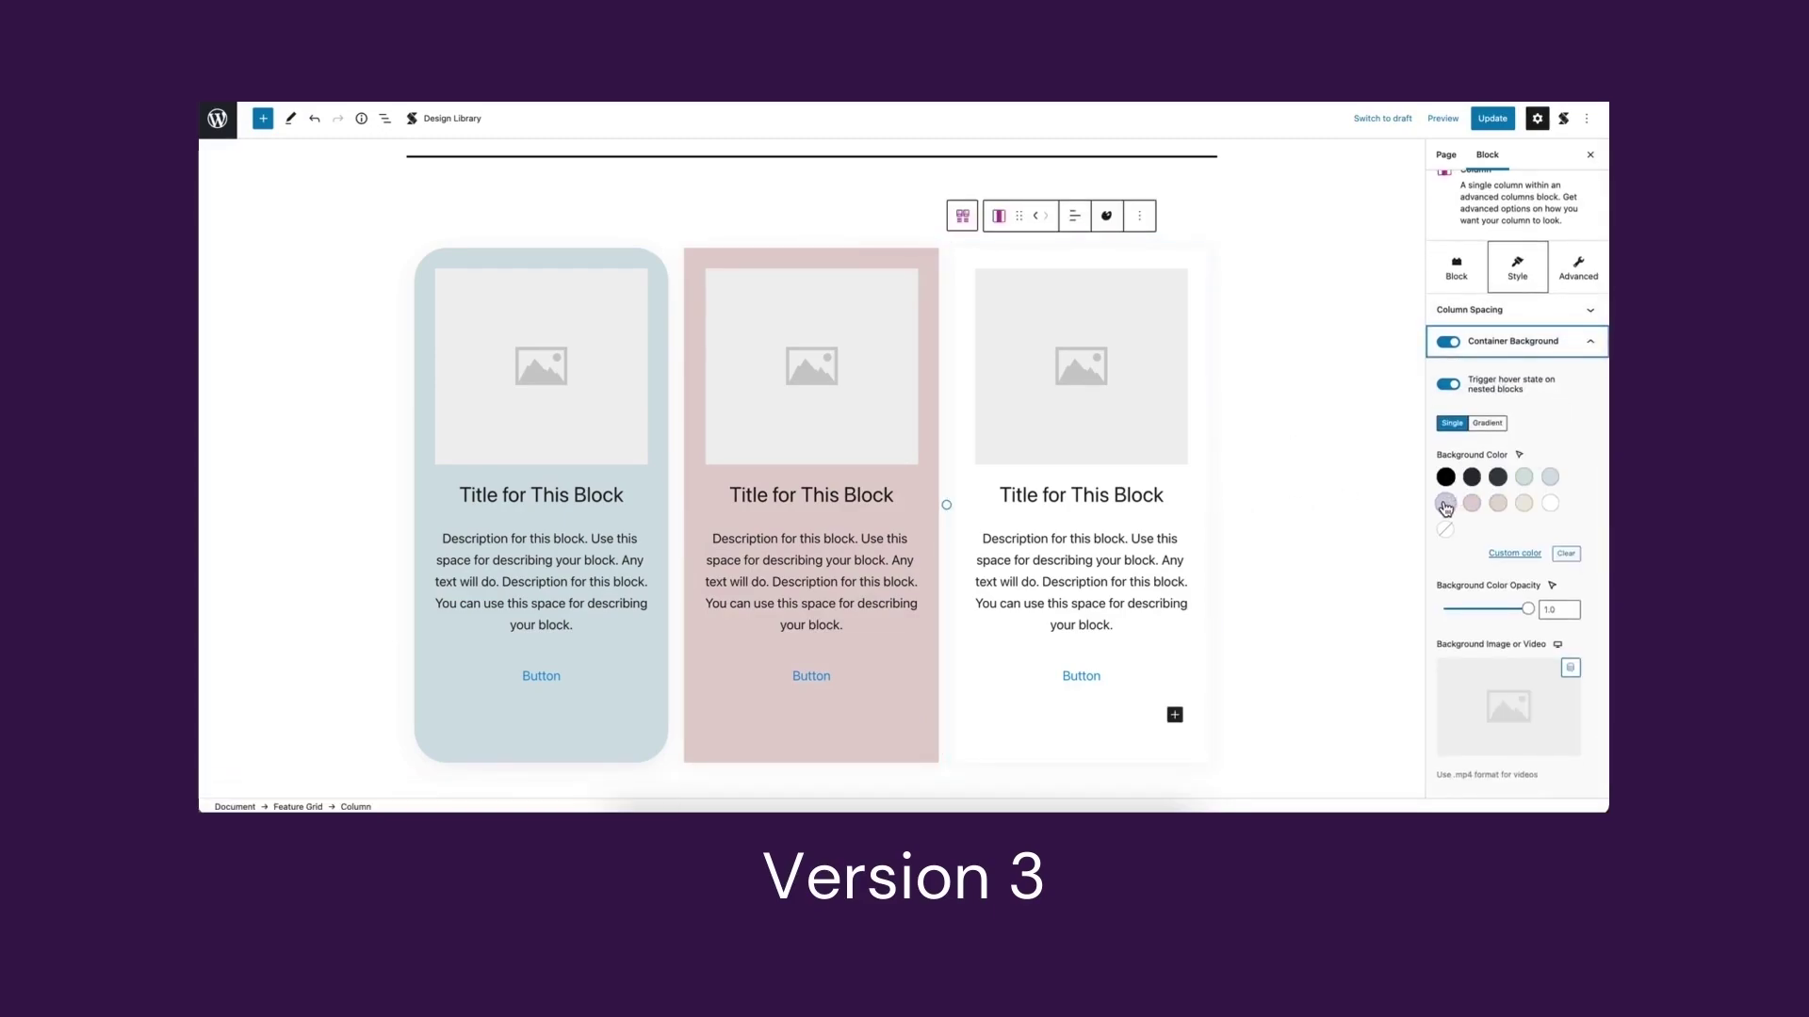
left_click(1445, 504)
left_click(1580, 348)
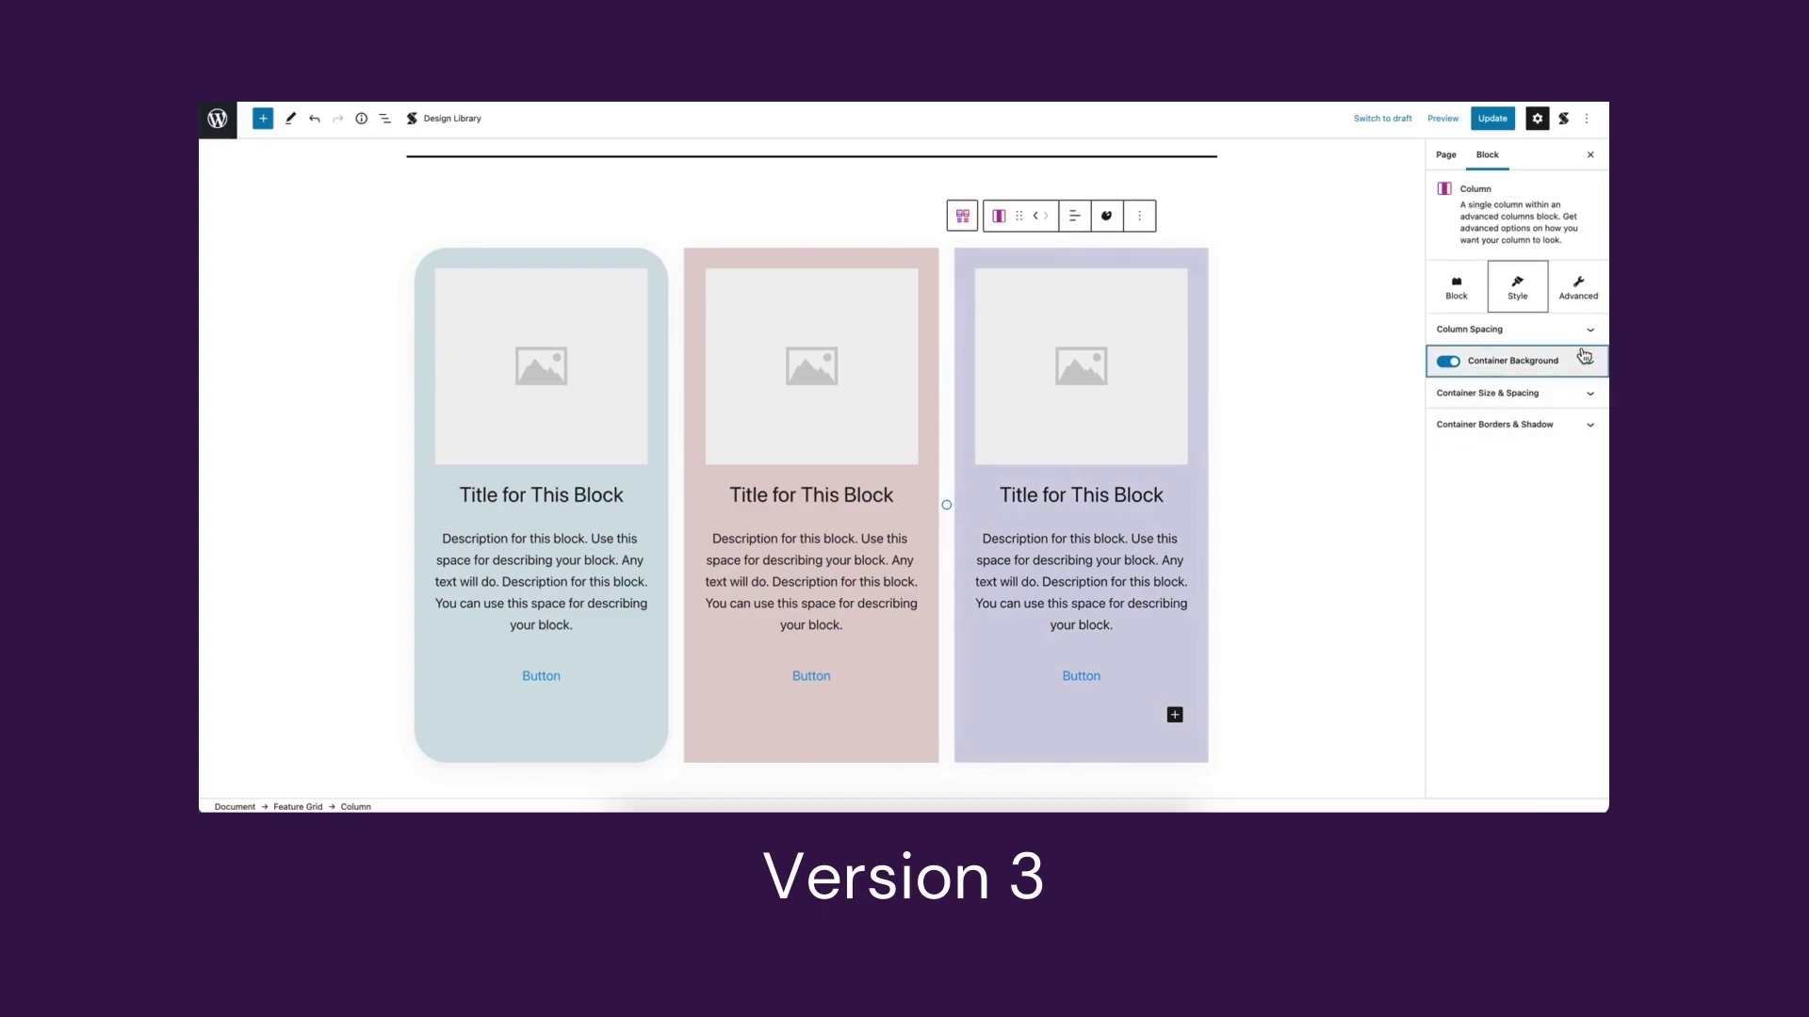
left_click(1572, 426)
left_click(1490, 473)
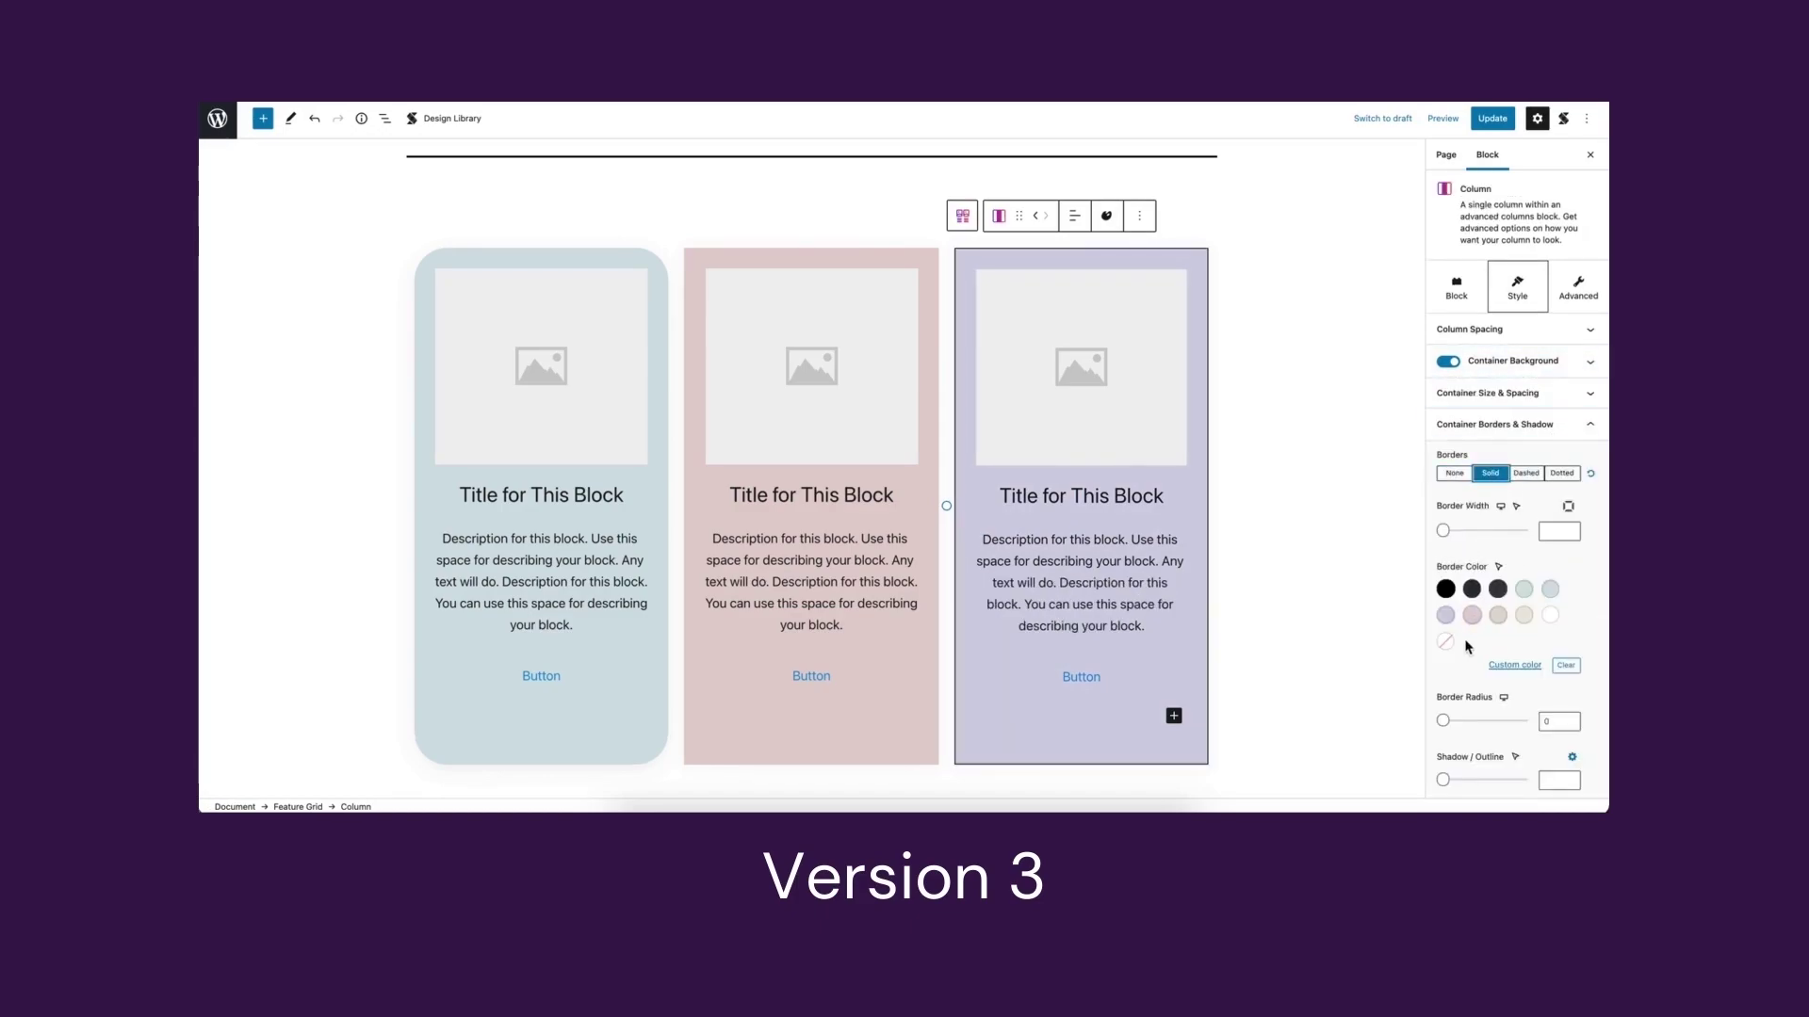
left_click_drag(1442, 721, 1486, 721)
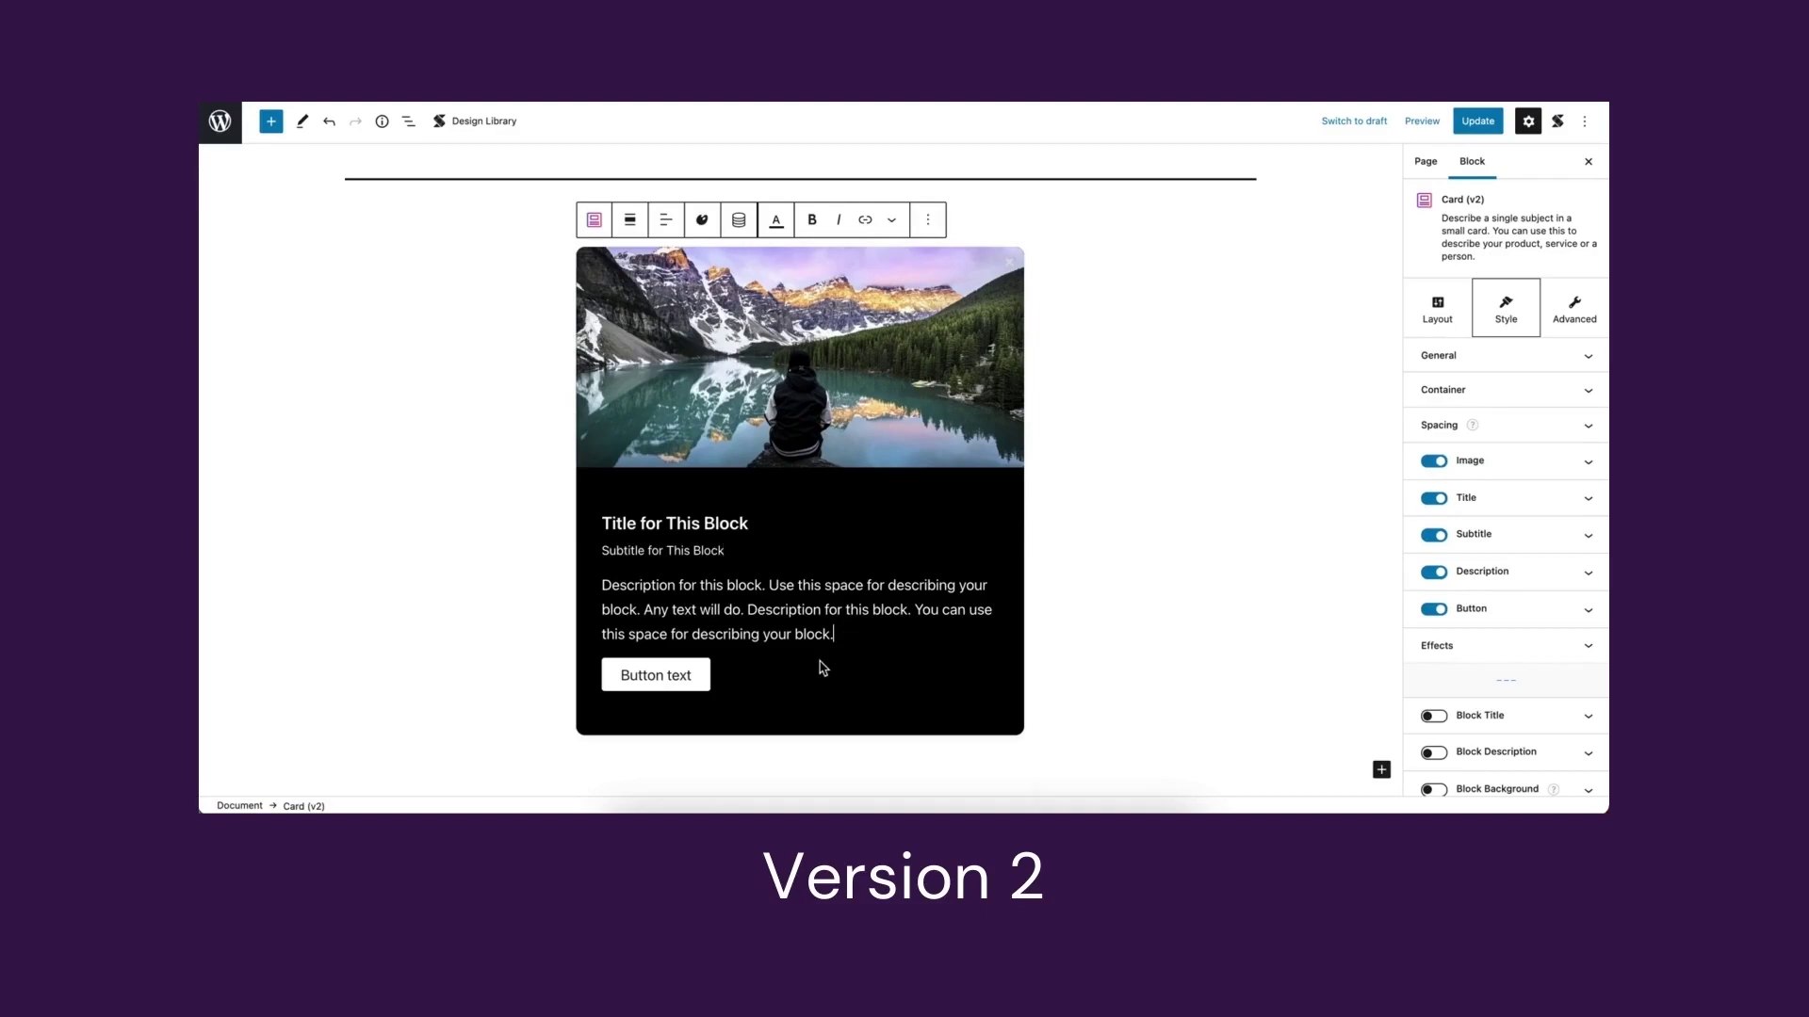
- Switch the Version 3 card's button to the Ghost style with a pill-shaped border radius
key("ctrl+k")
left_click(852, 642)
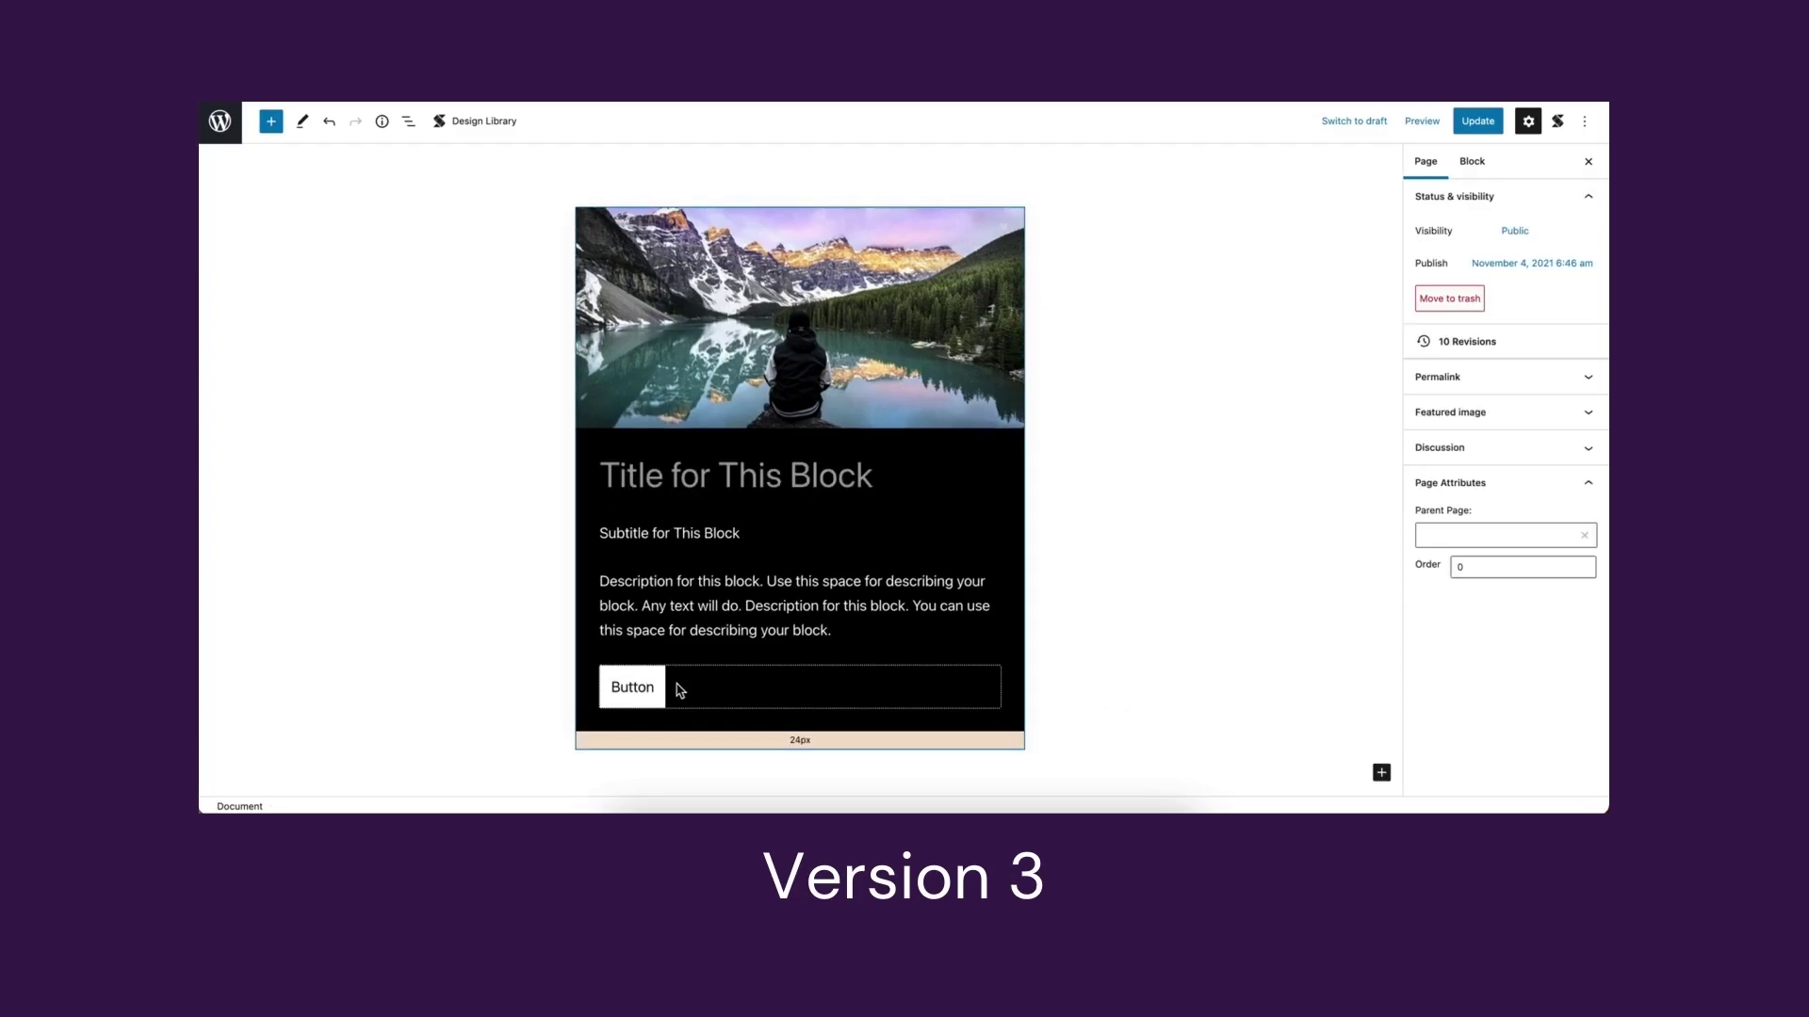
left_click(664, 687)
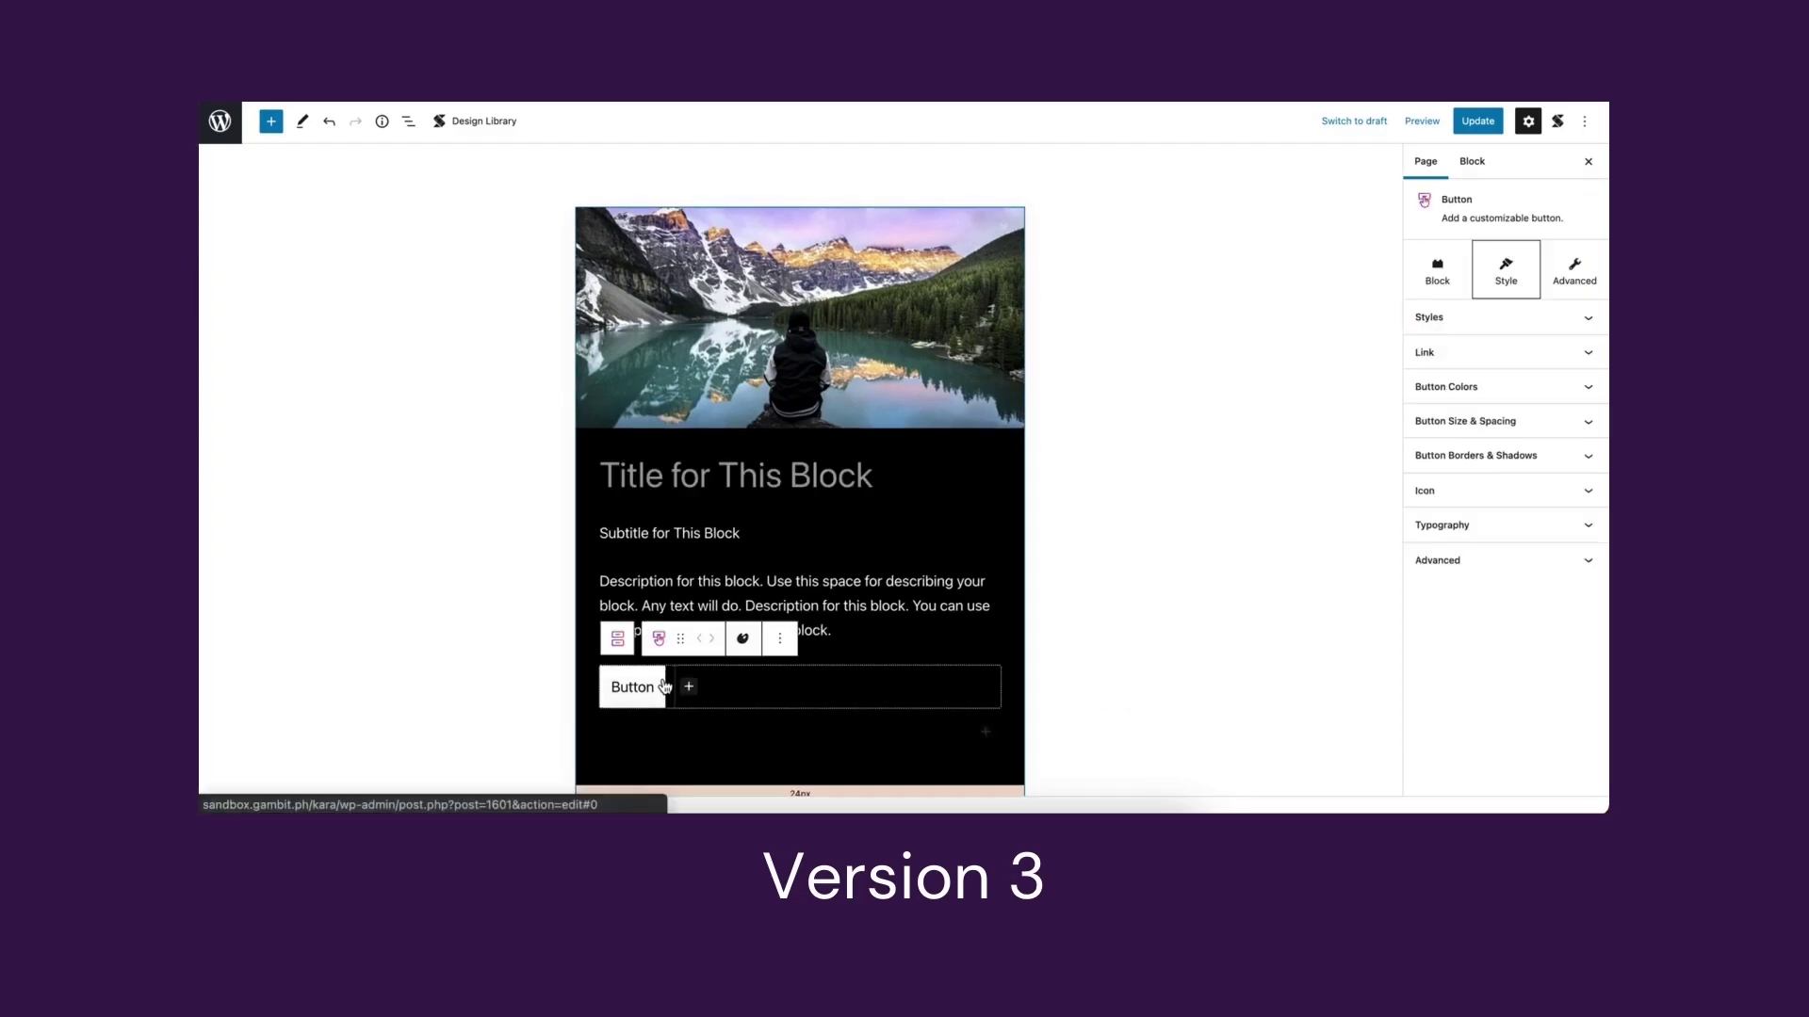
left_click(1587, 321)
left_click(1556, 381)
left_click(1466, 709)
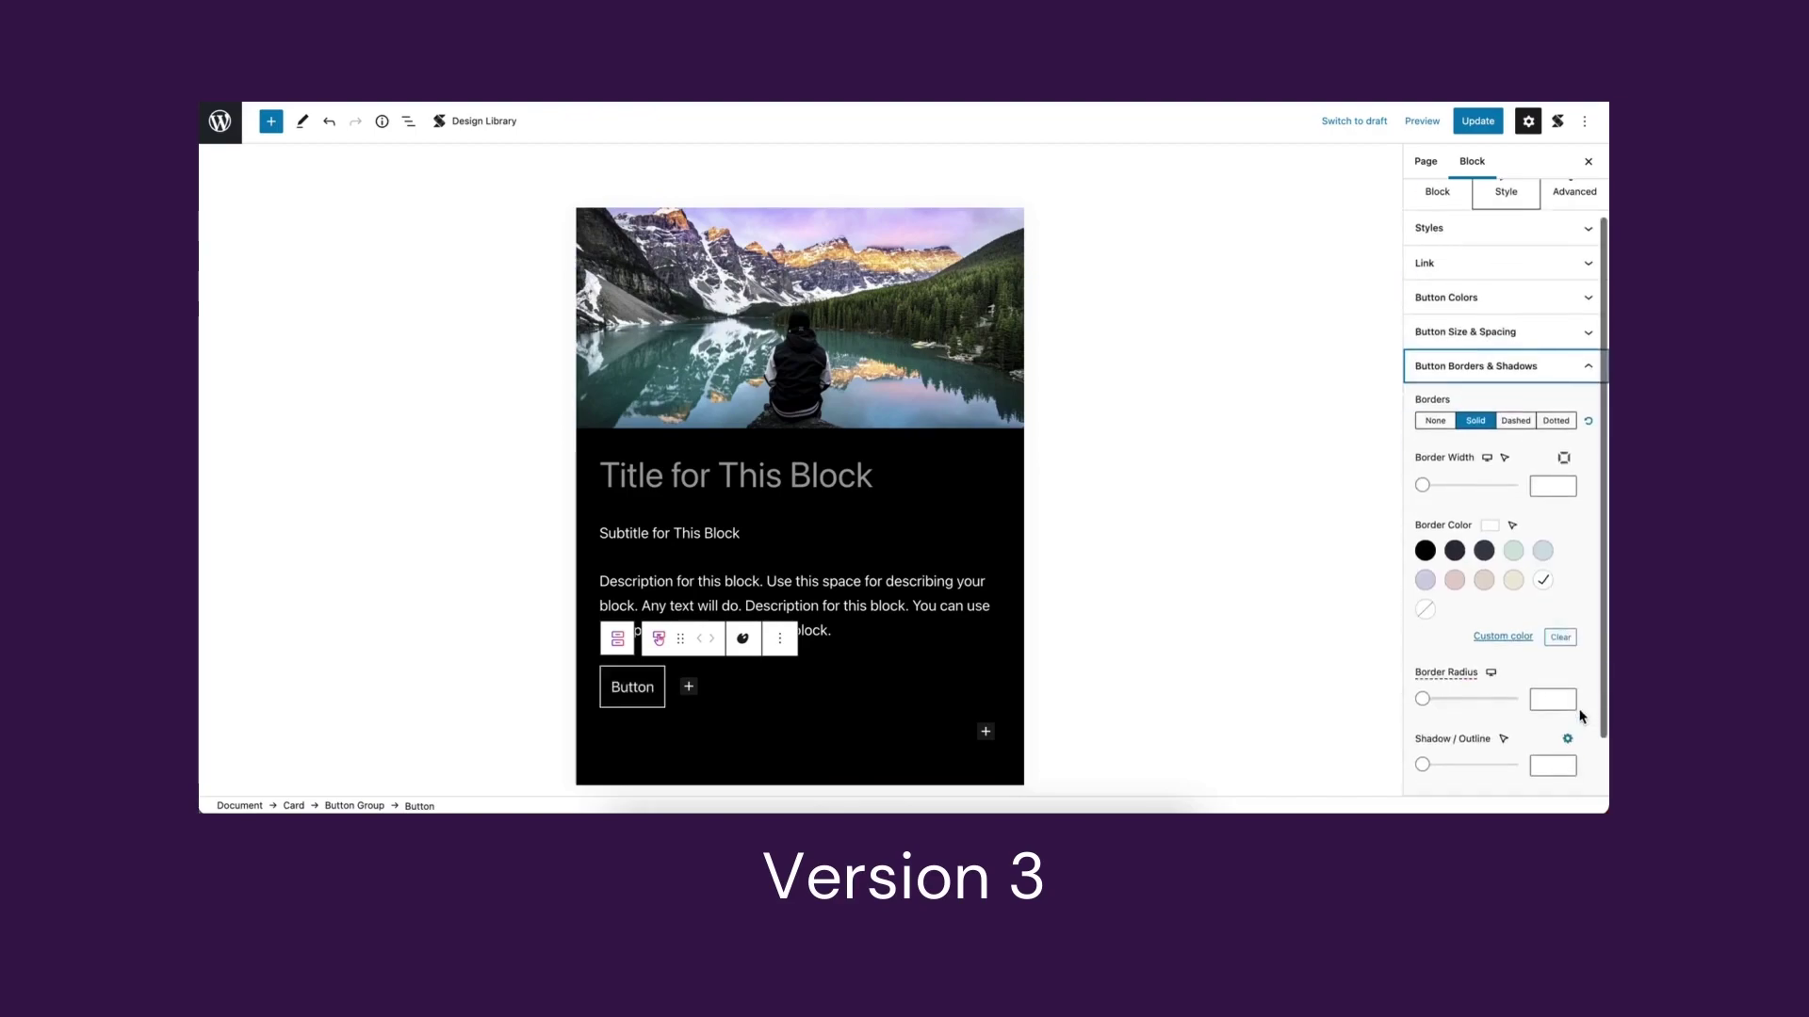
left_click_drag(1423, 699, 1503, 701)
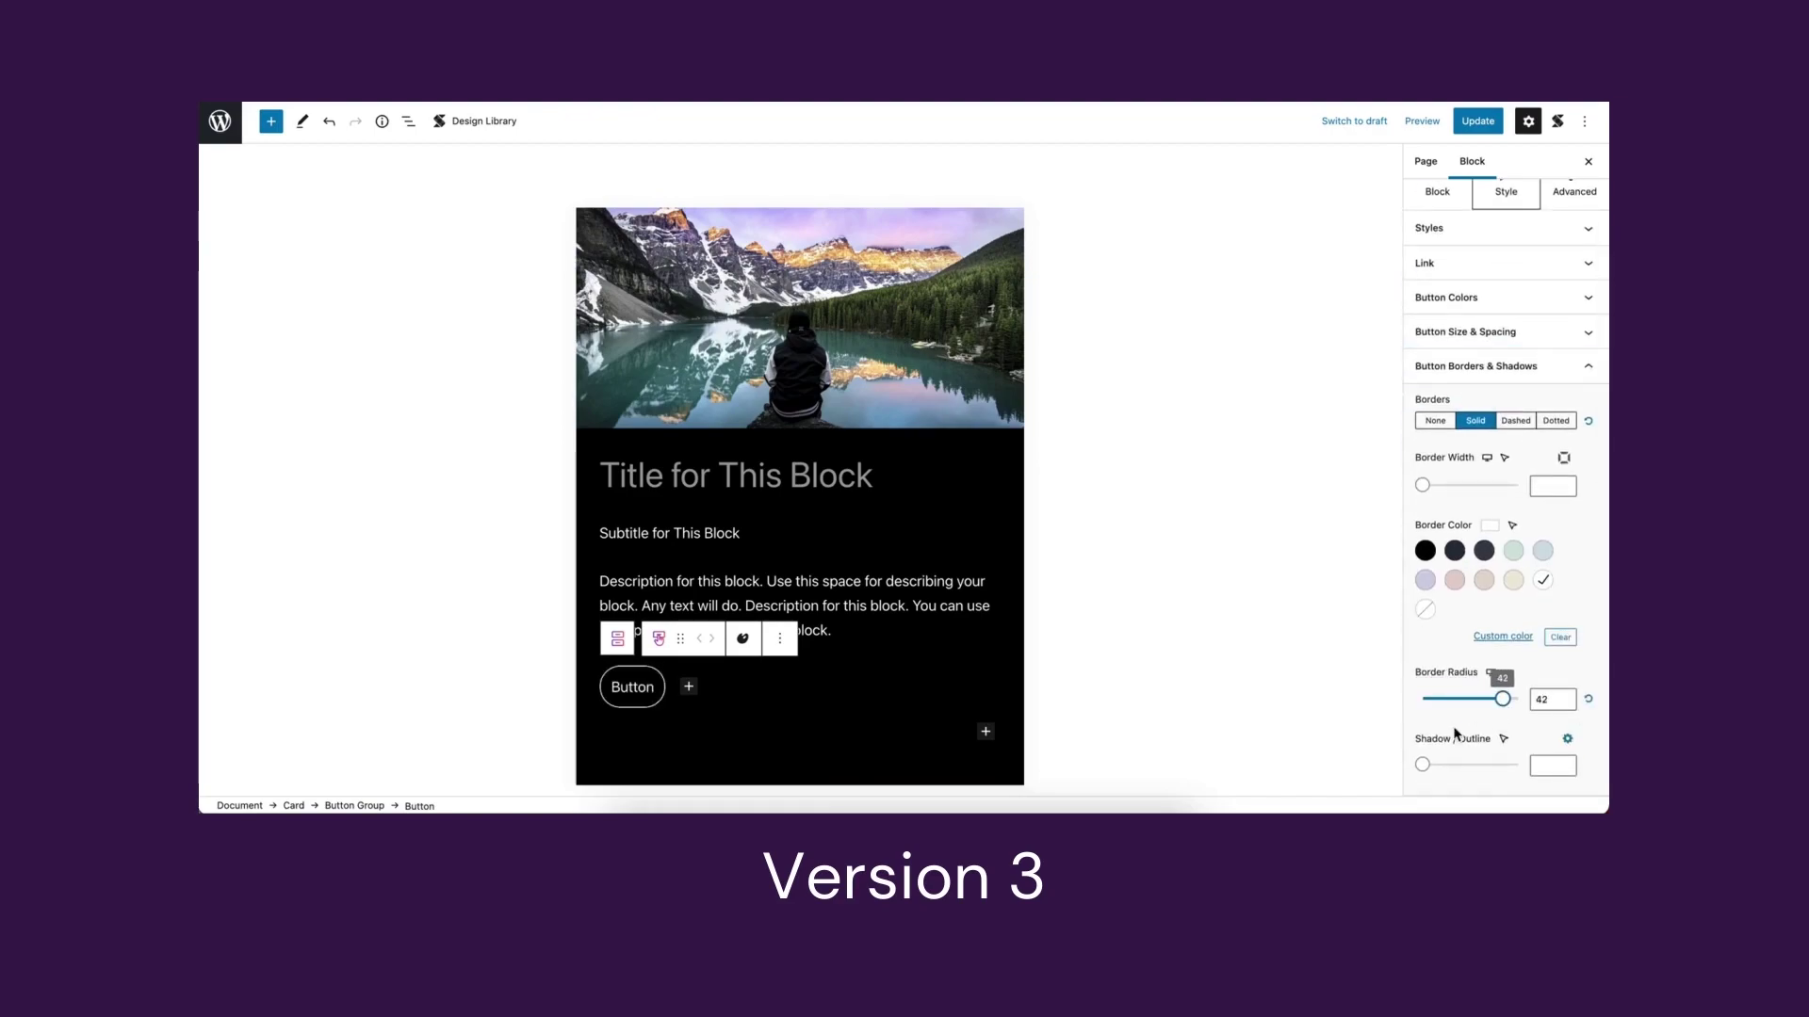
- Move the card title down below the button, and the Button Group up above the subtitle
left_click(1222, 708)
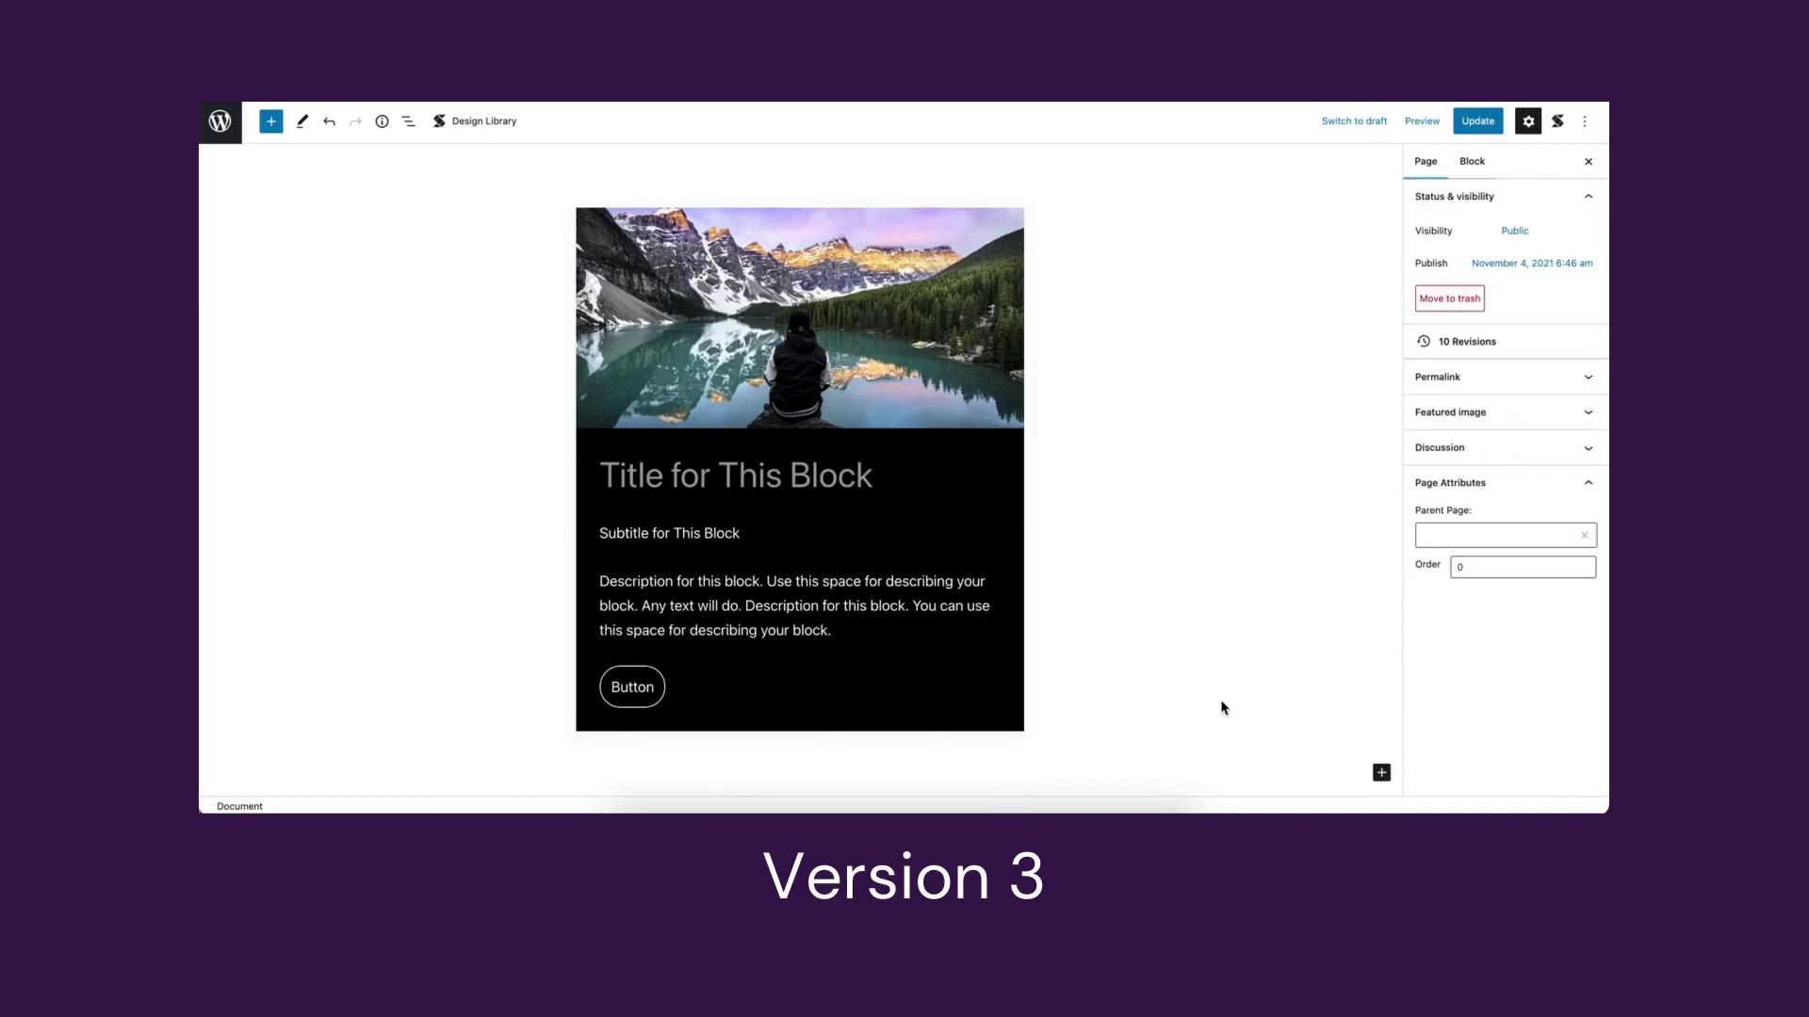
left_click(799, 507)
left_click(701, 432)
left_click(702, 432)
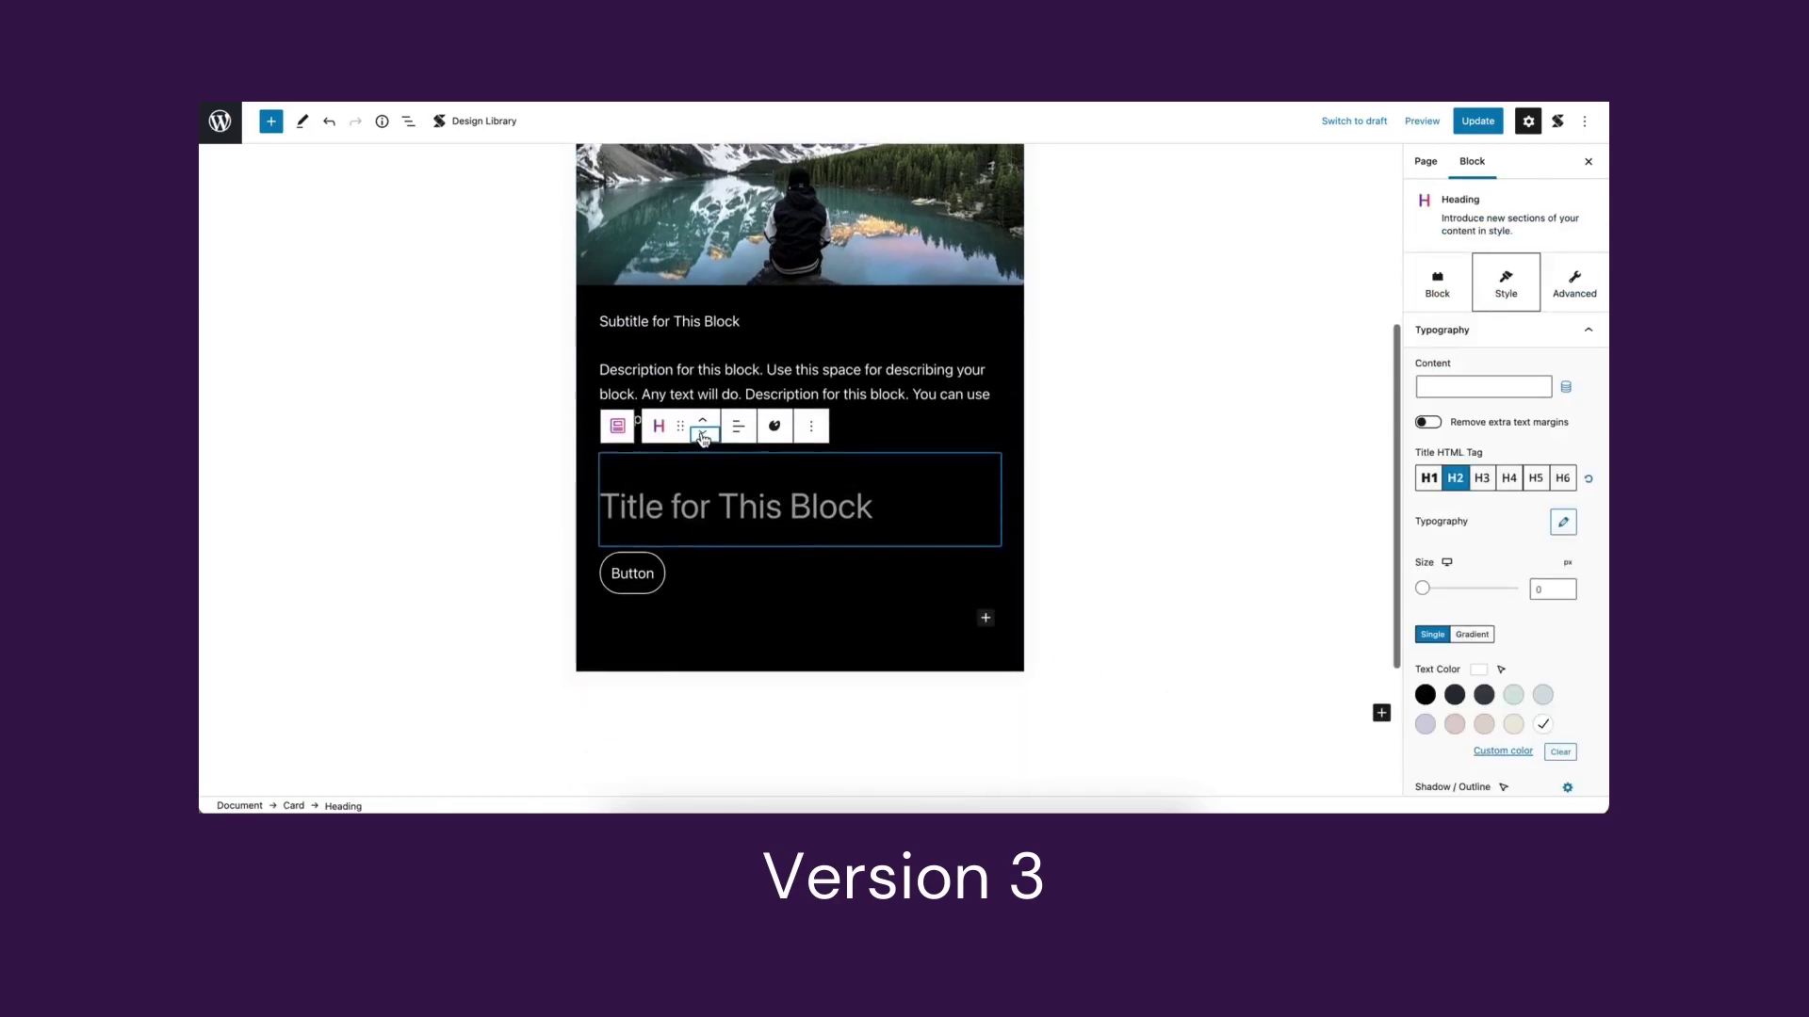
left_click(702, 433)
left_click(702, 447)
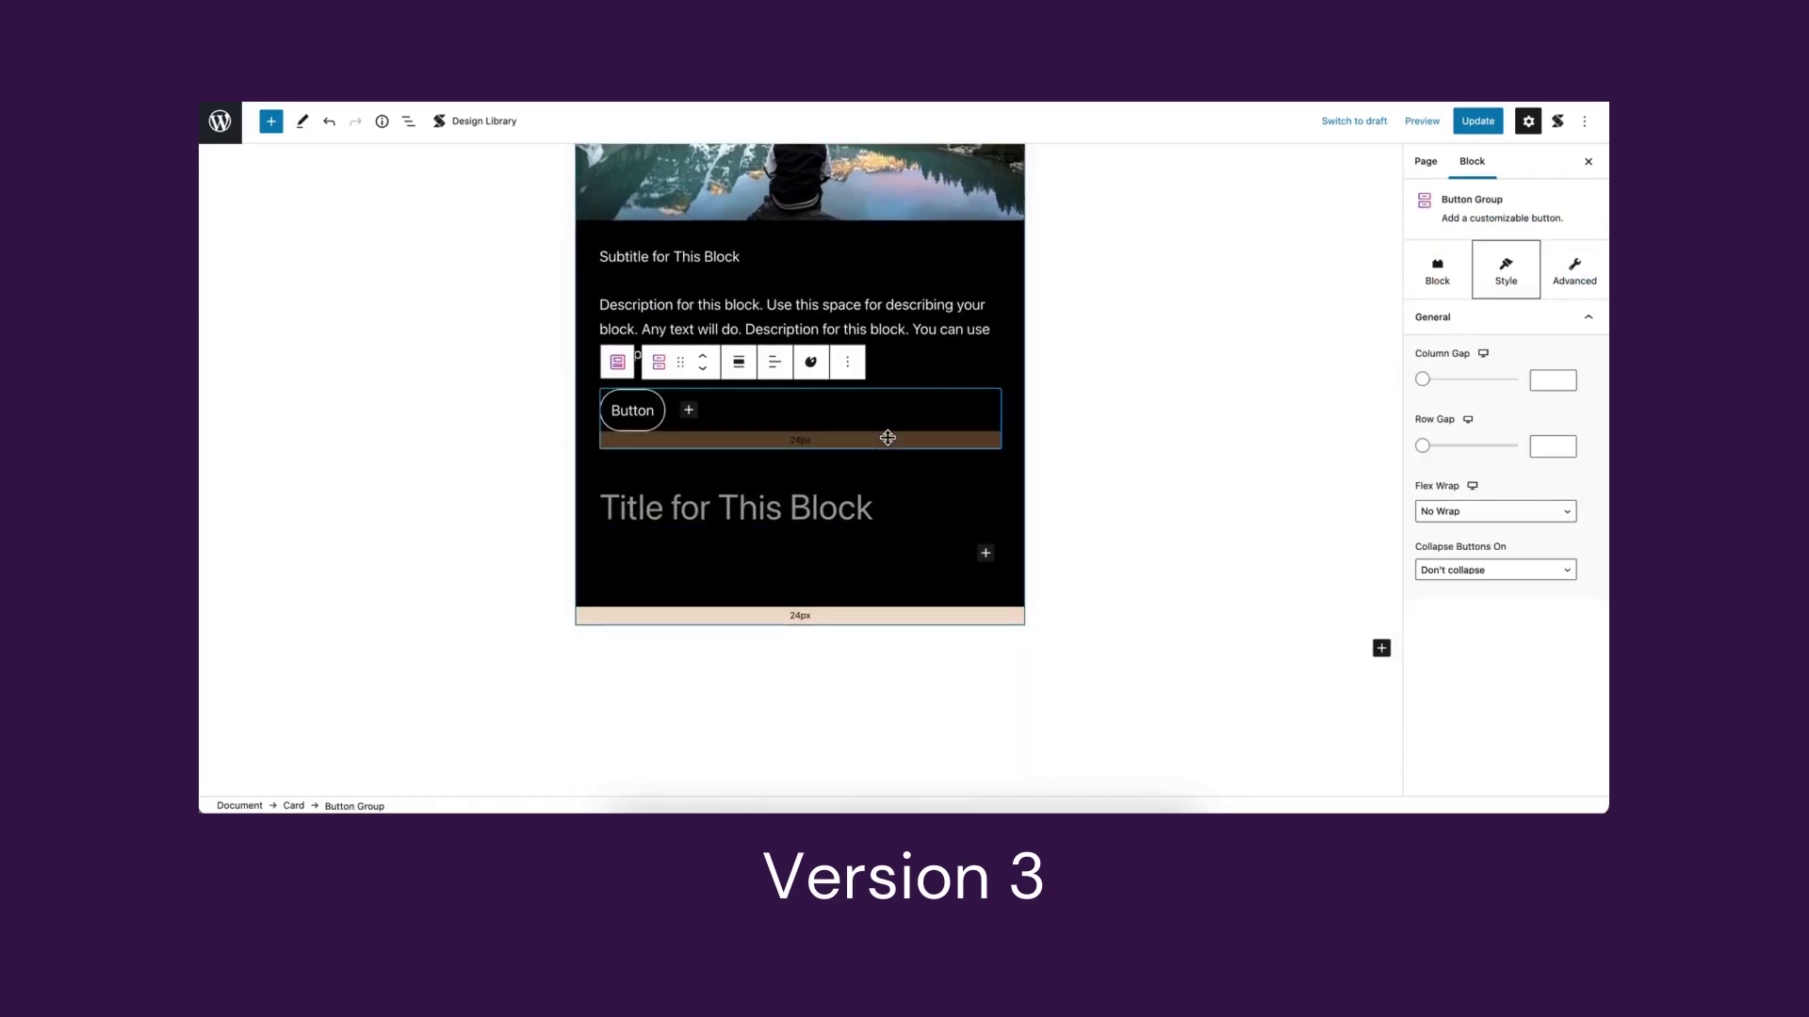
left_click(705, 362)
left_click(705, 362)
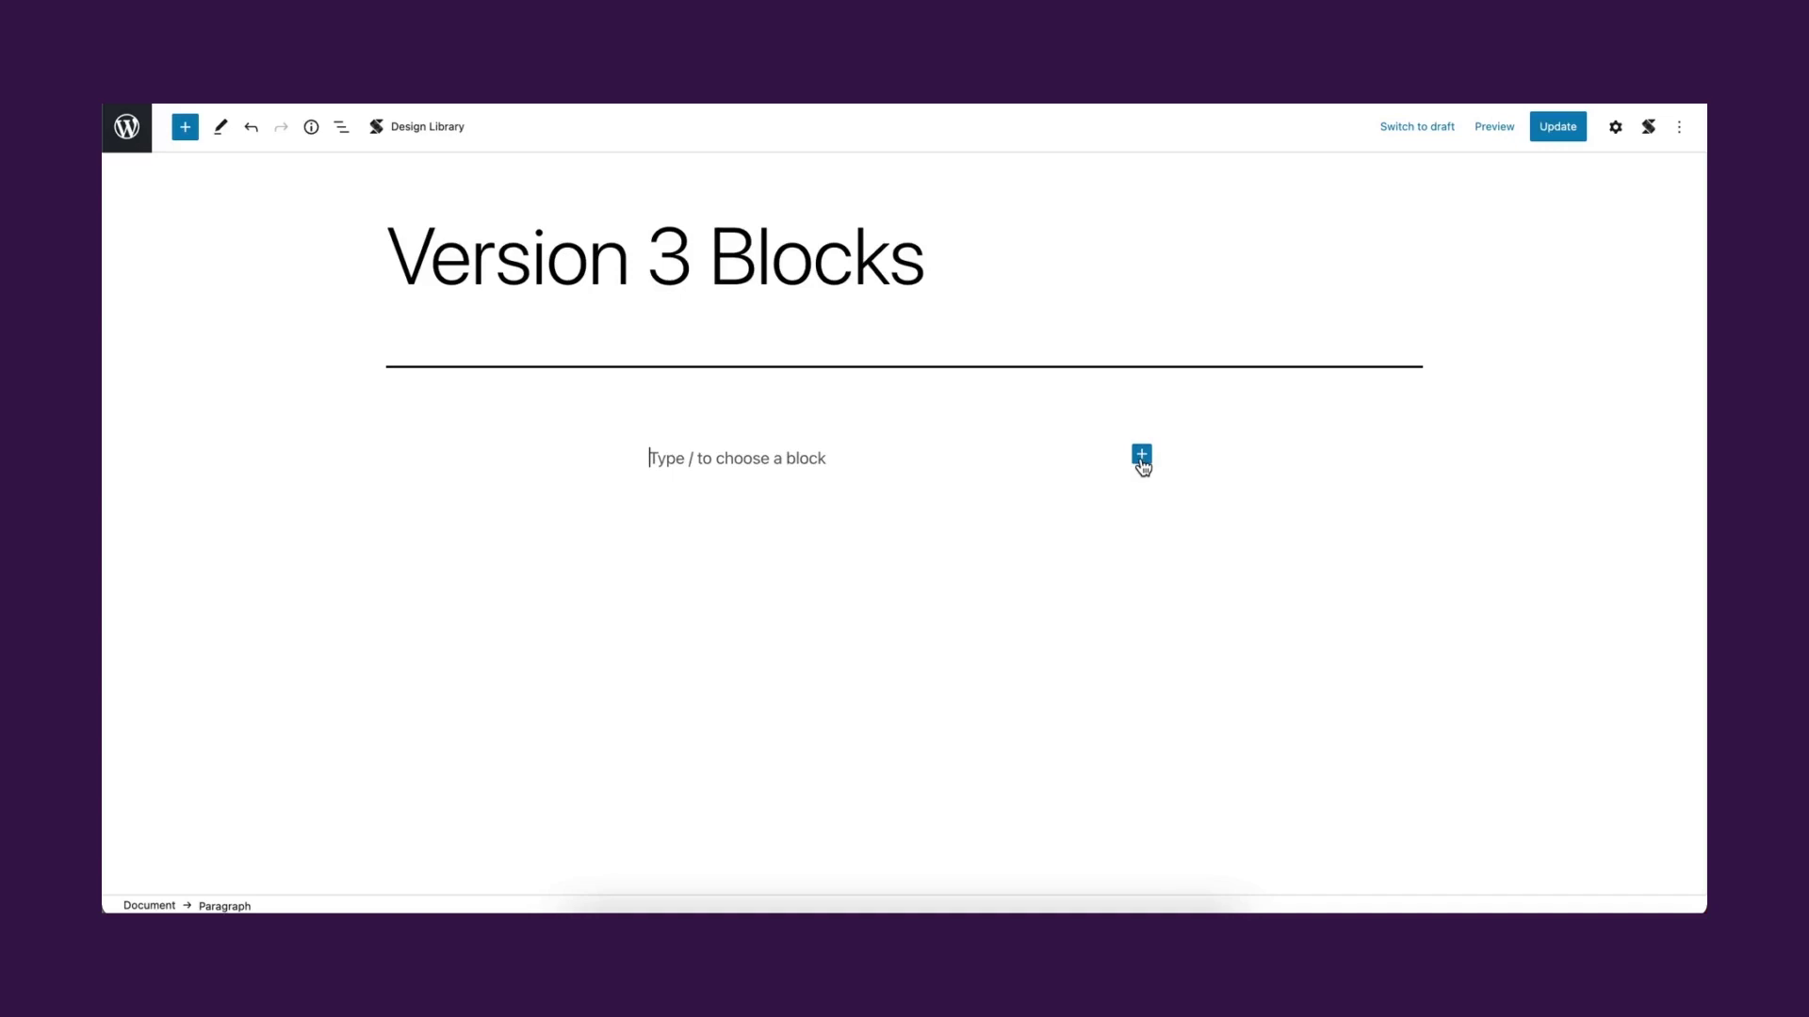
- Insert a Card block with the Default variation, select it, and show the List View outline
left_click(1142, 456)
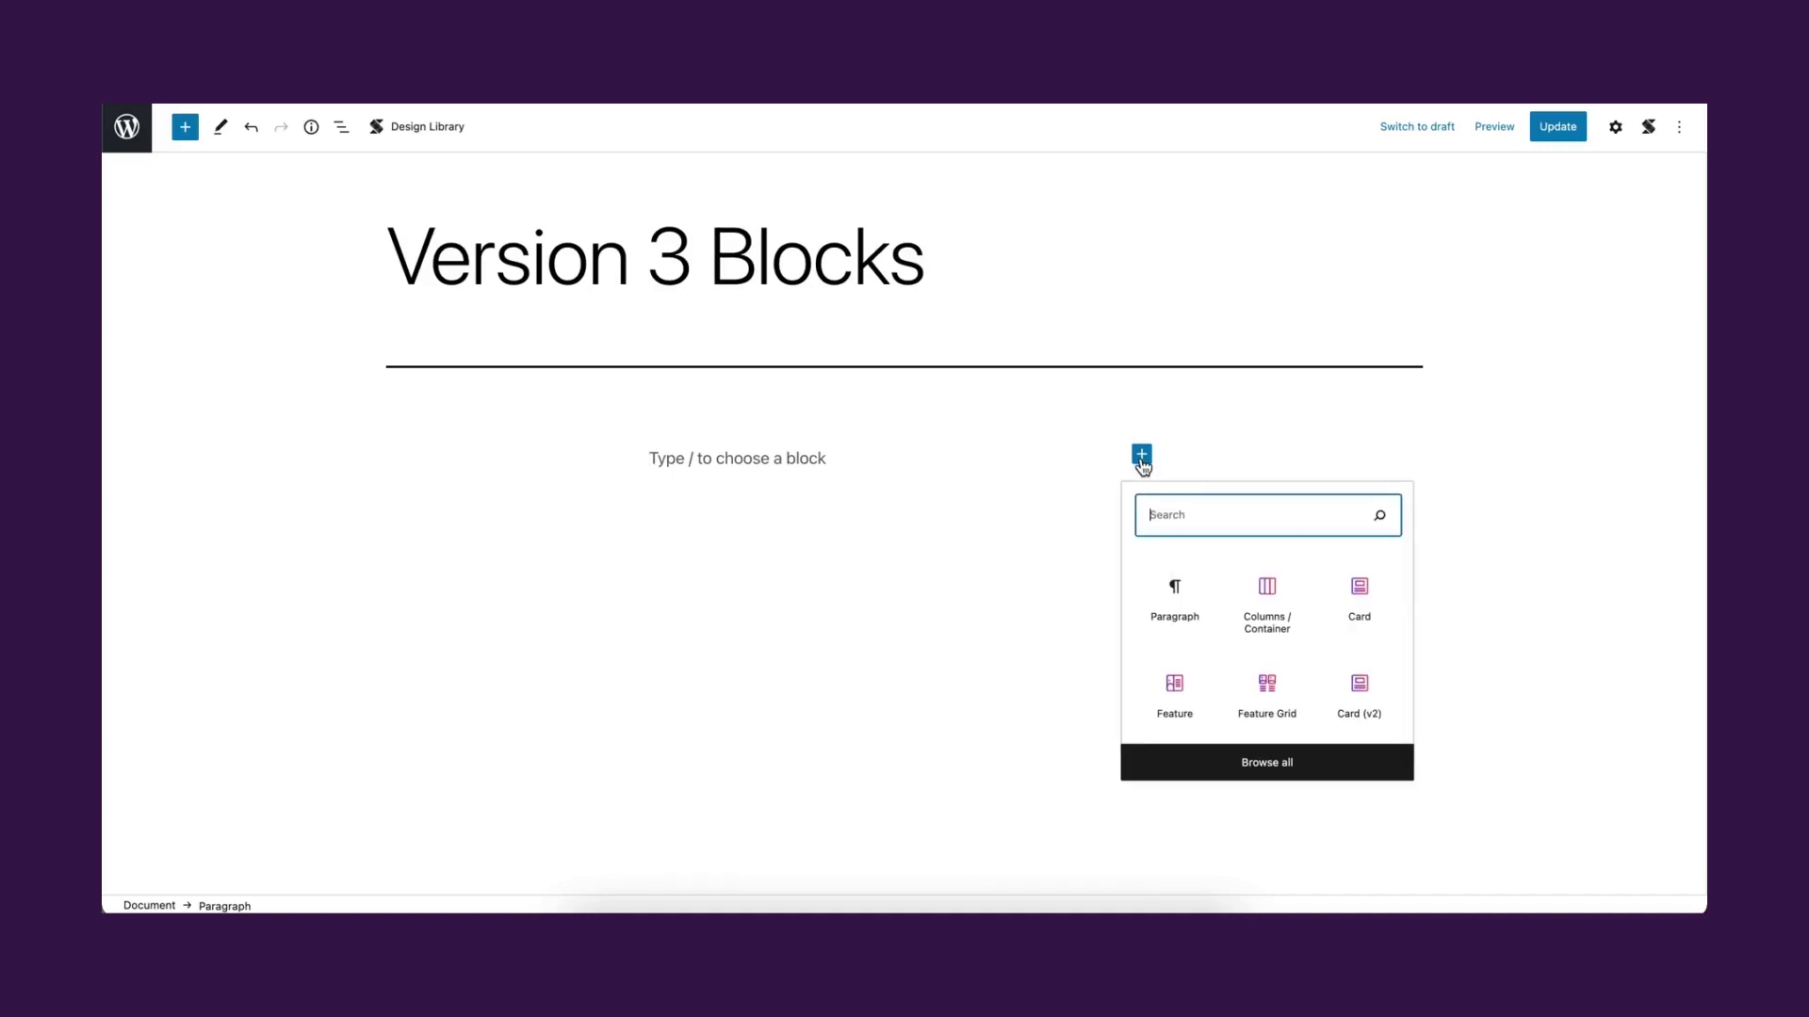
left_click(1359, 597)
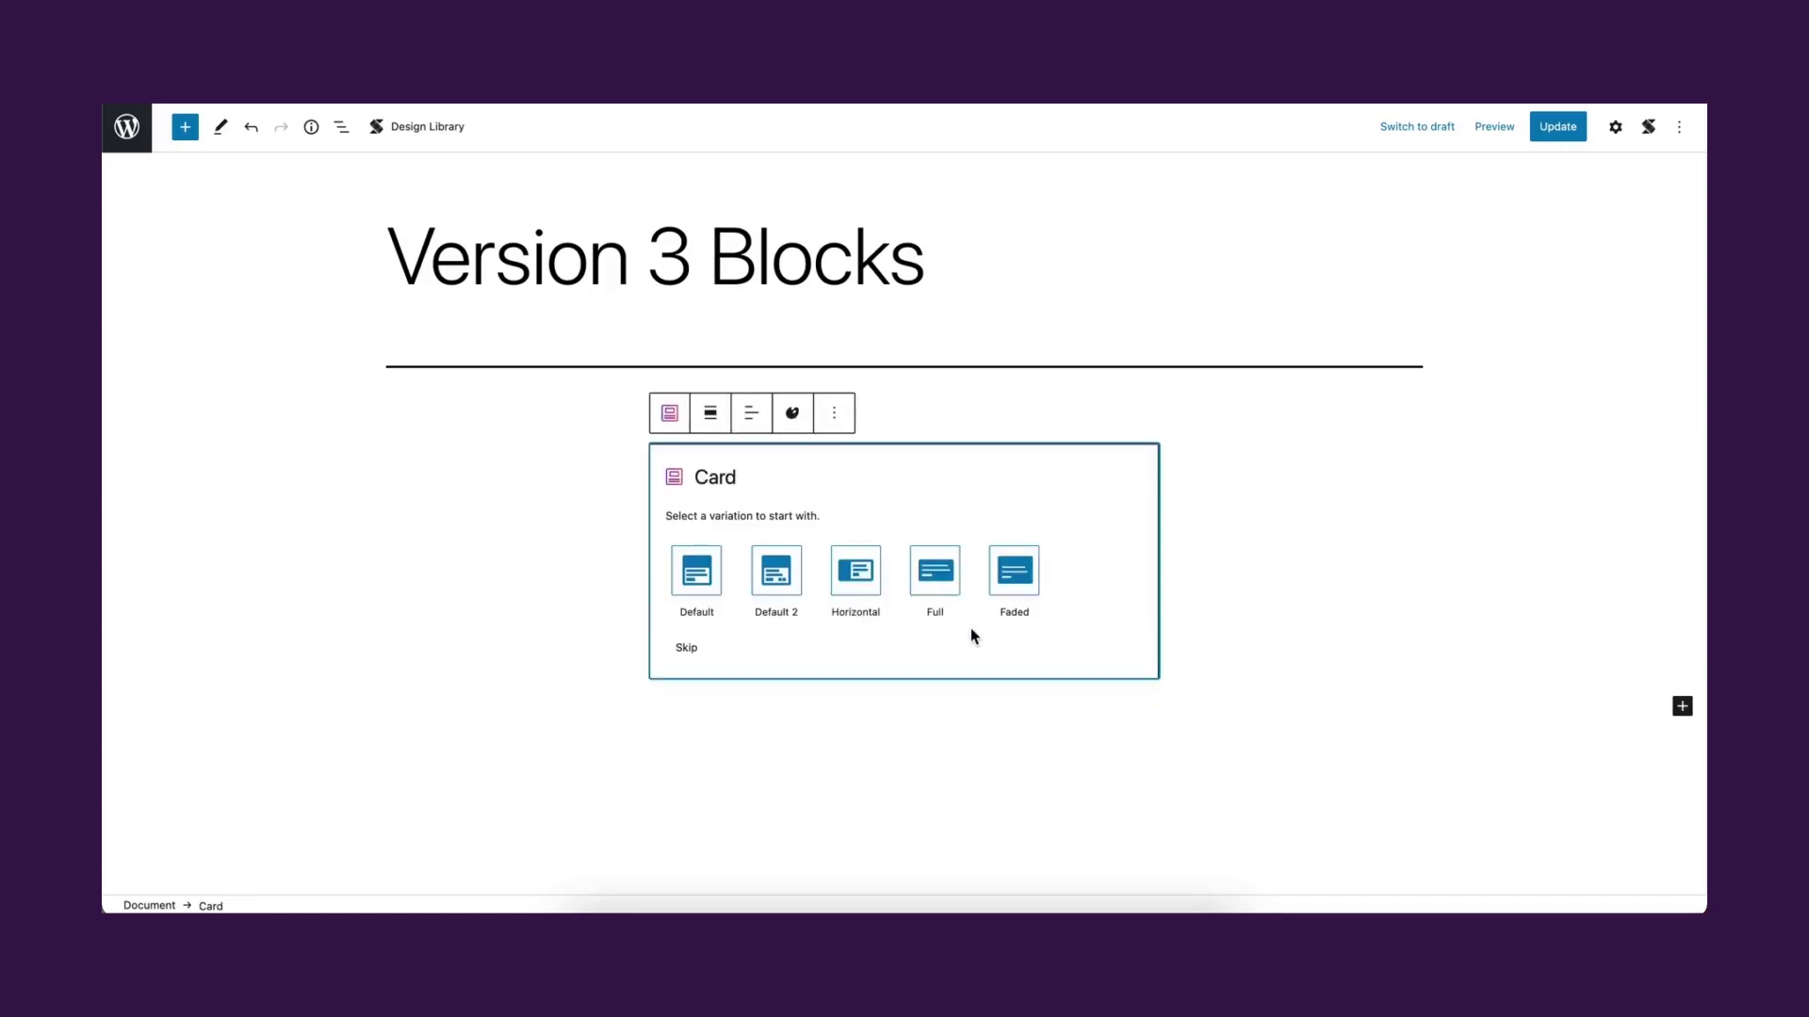
left_click(695, 572)
scroll(692, 579, "down", 3)
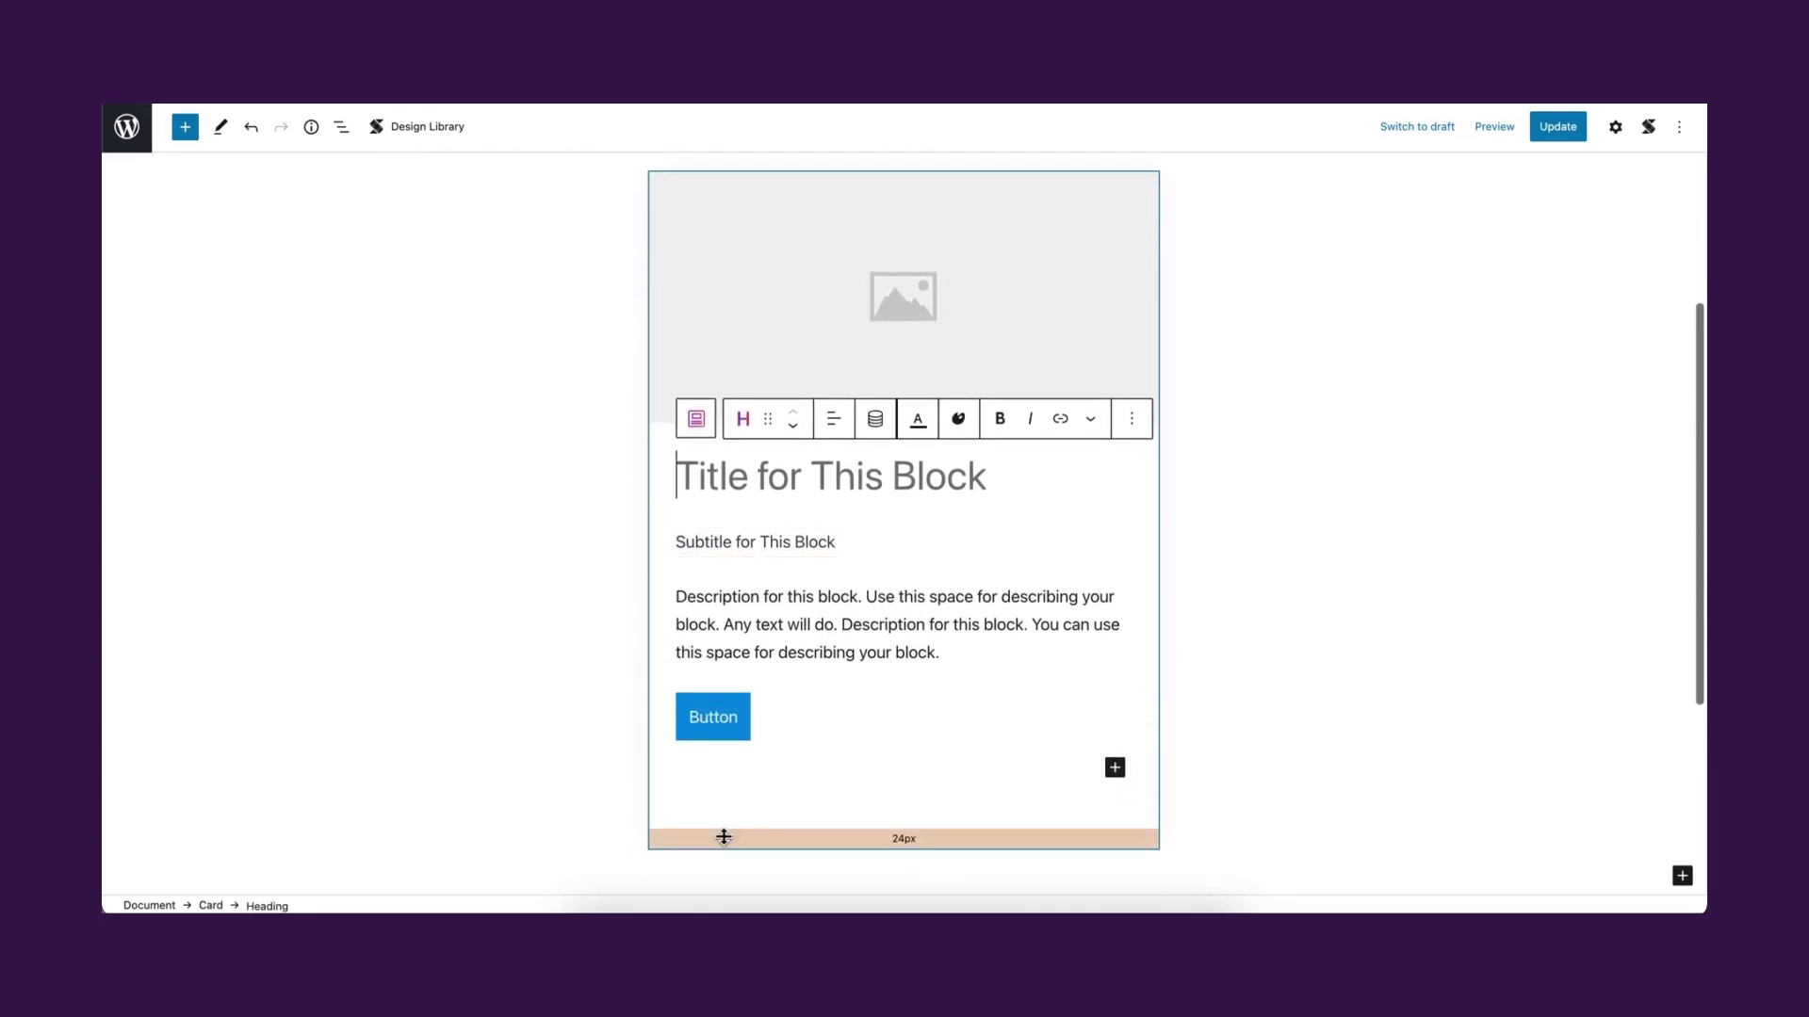
left_click(664, 584)
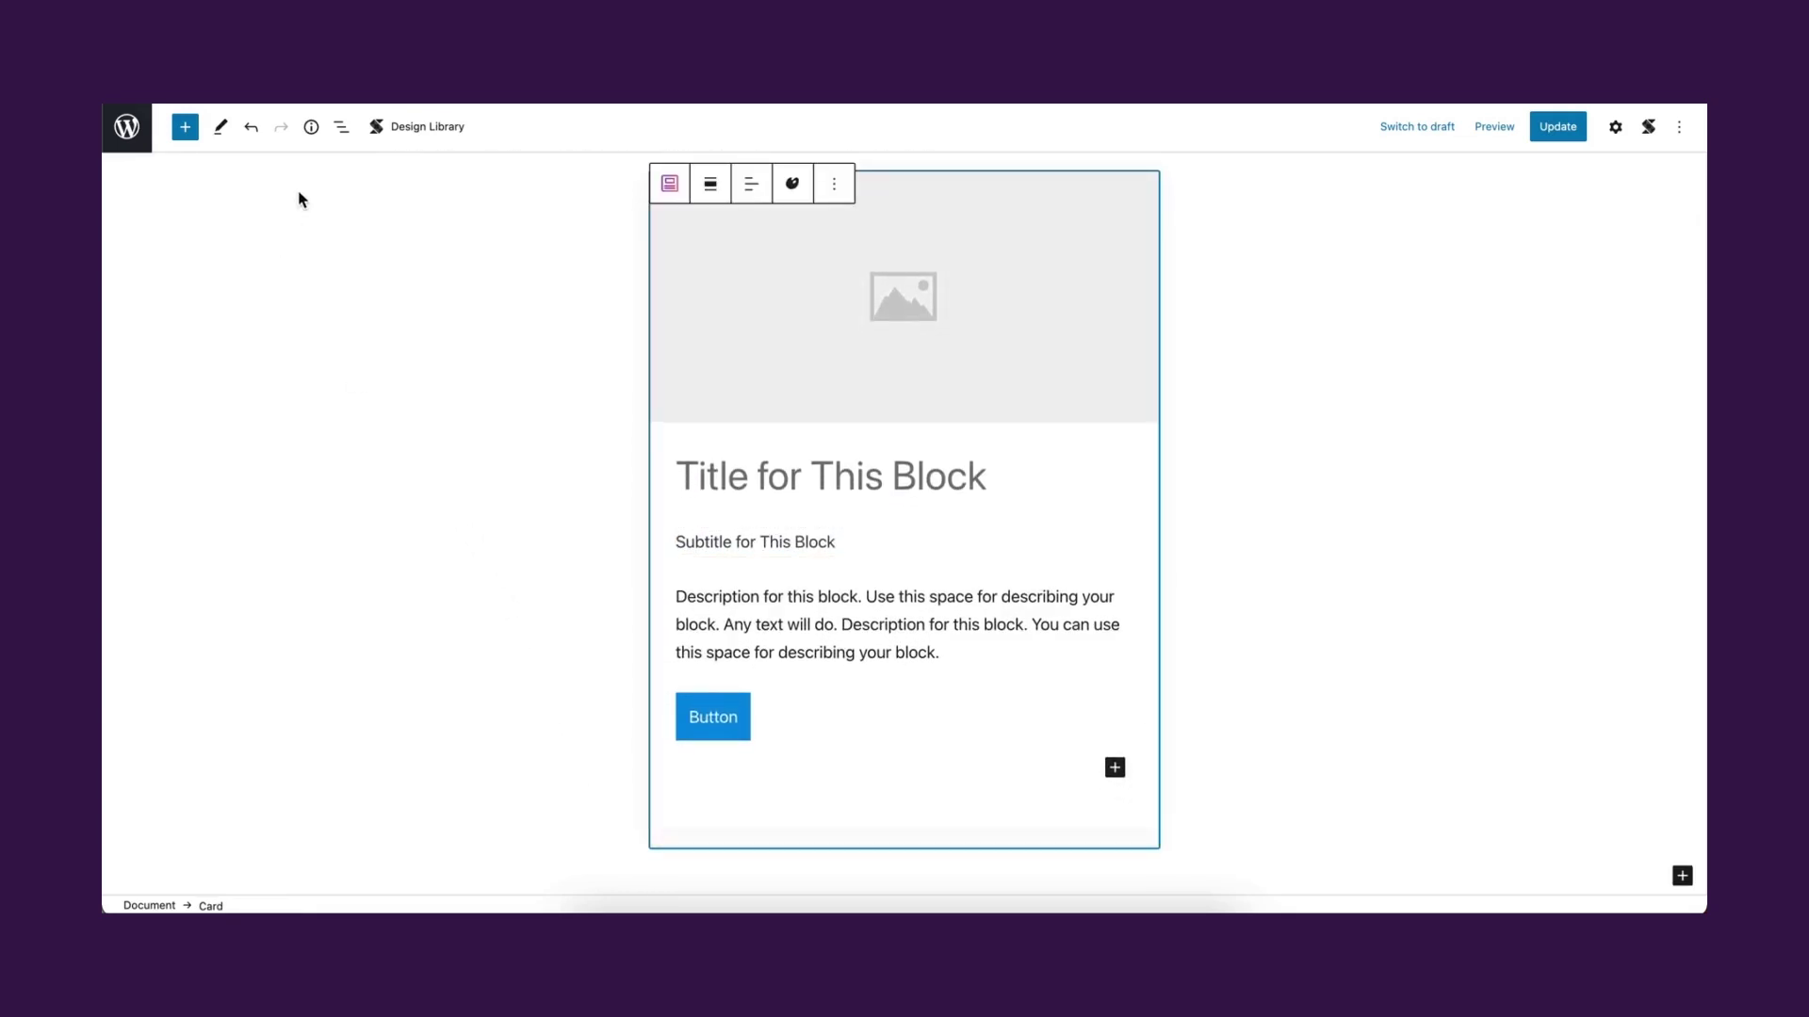
left_click(340, 129)
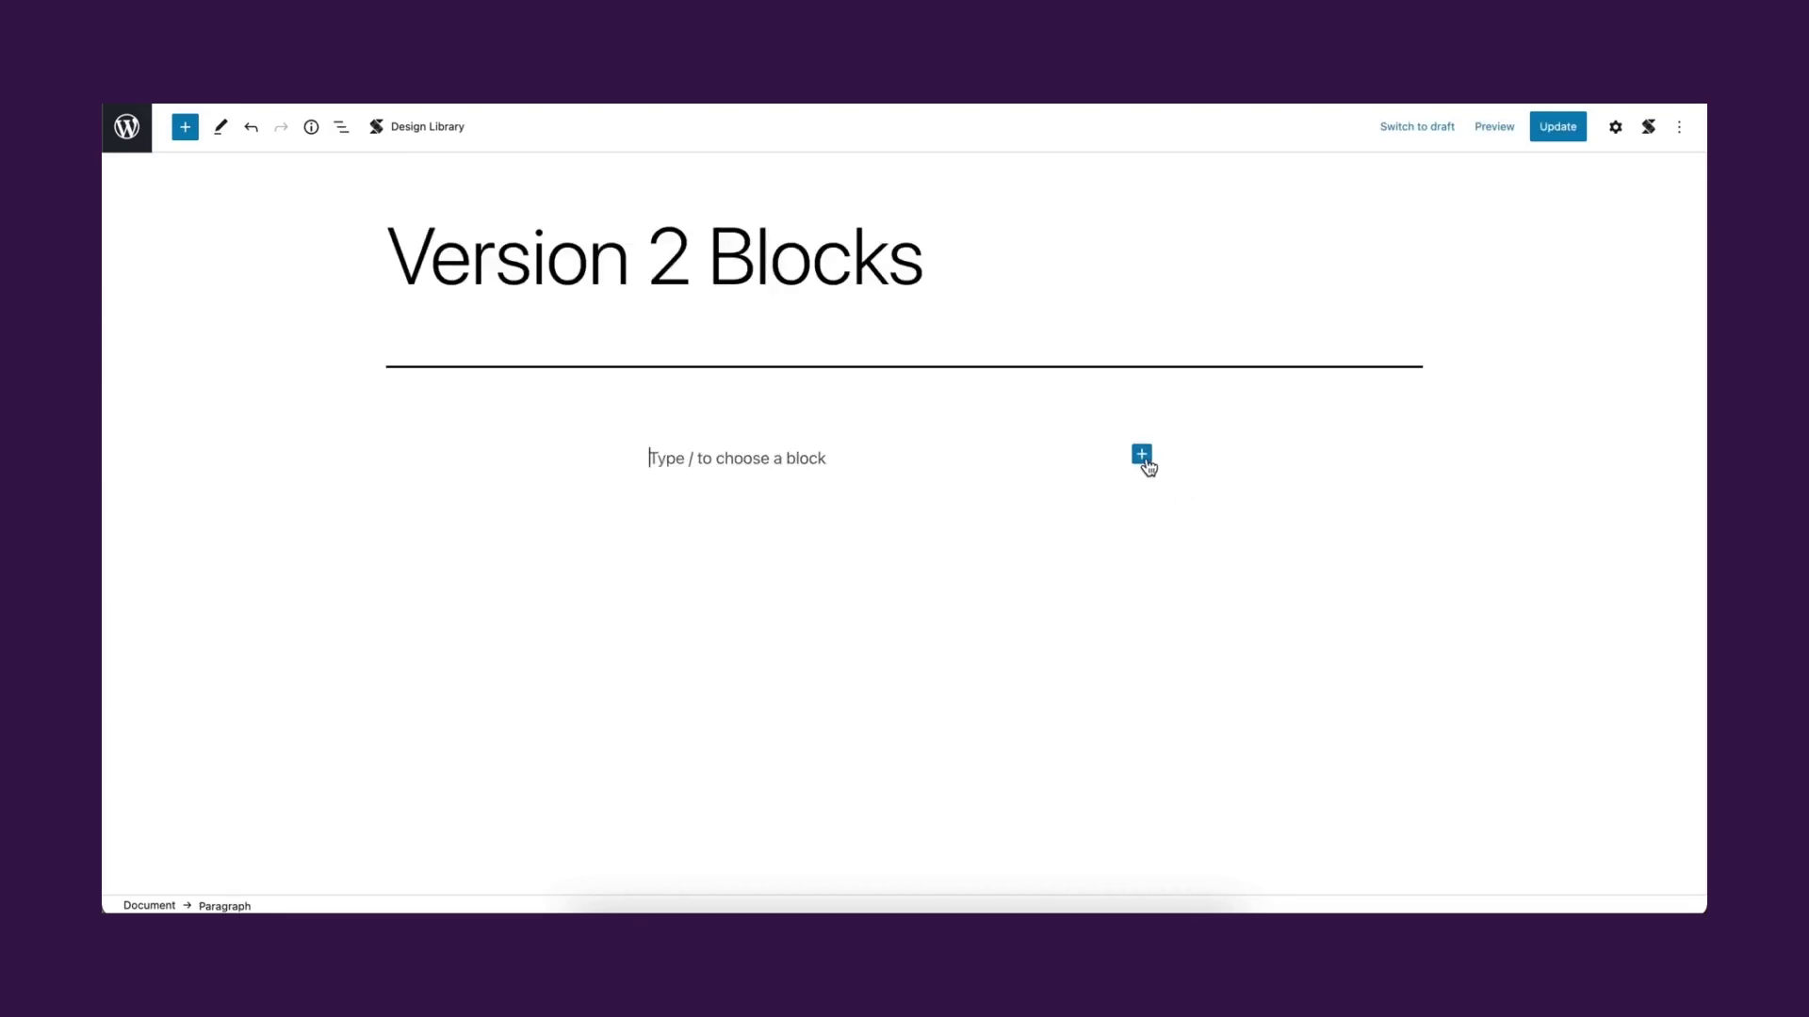
- Insert a Card (v2) block, select the whole block, and locate it in List View
left_click(1141, 454)
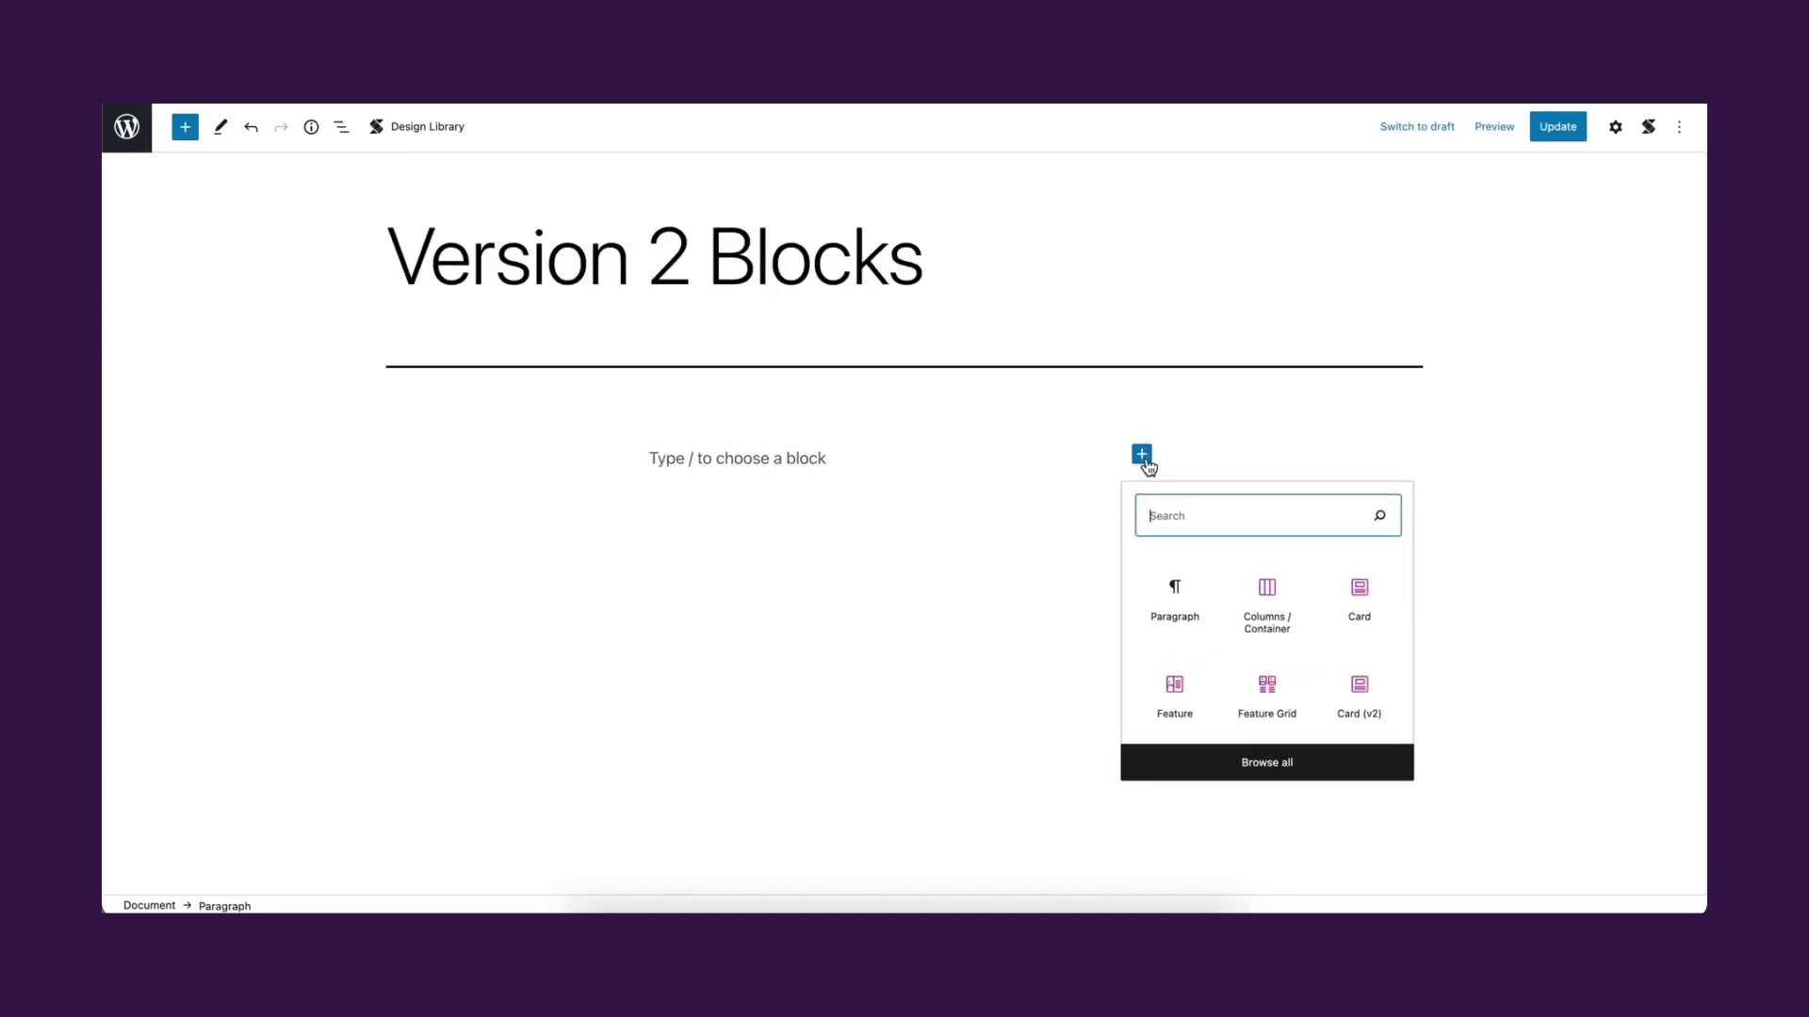
left_click(1360, 697)
scroll(945, 678, "down", 3)
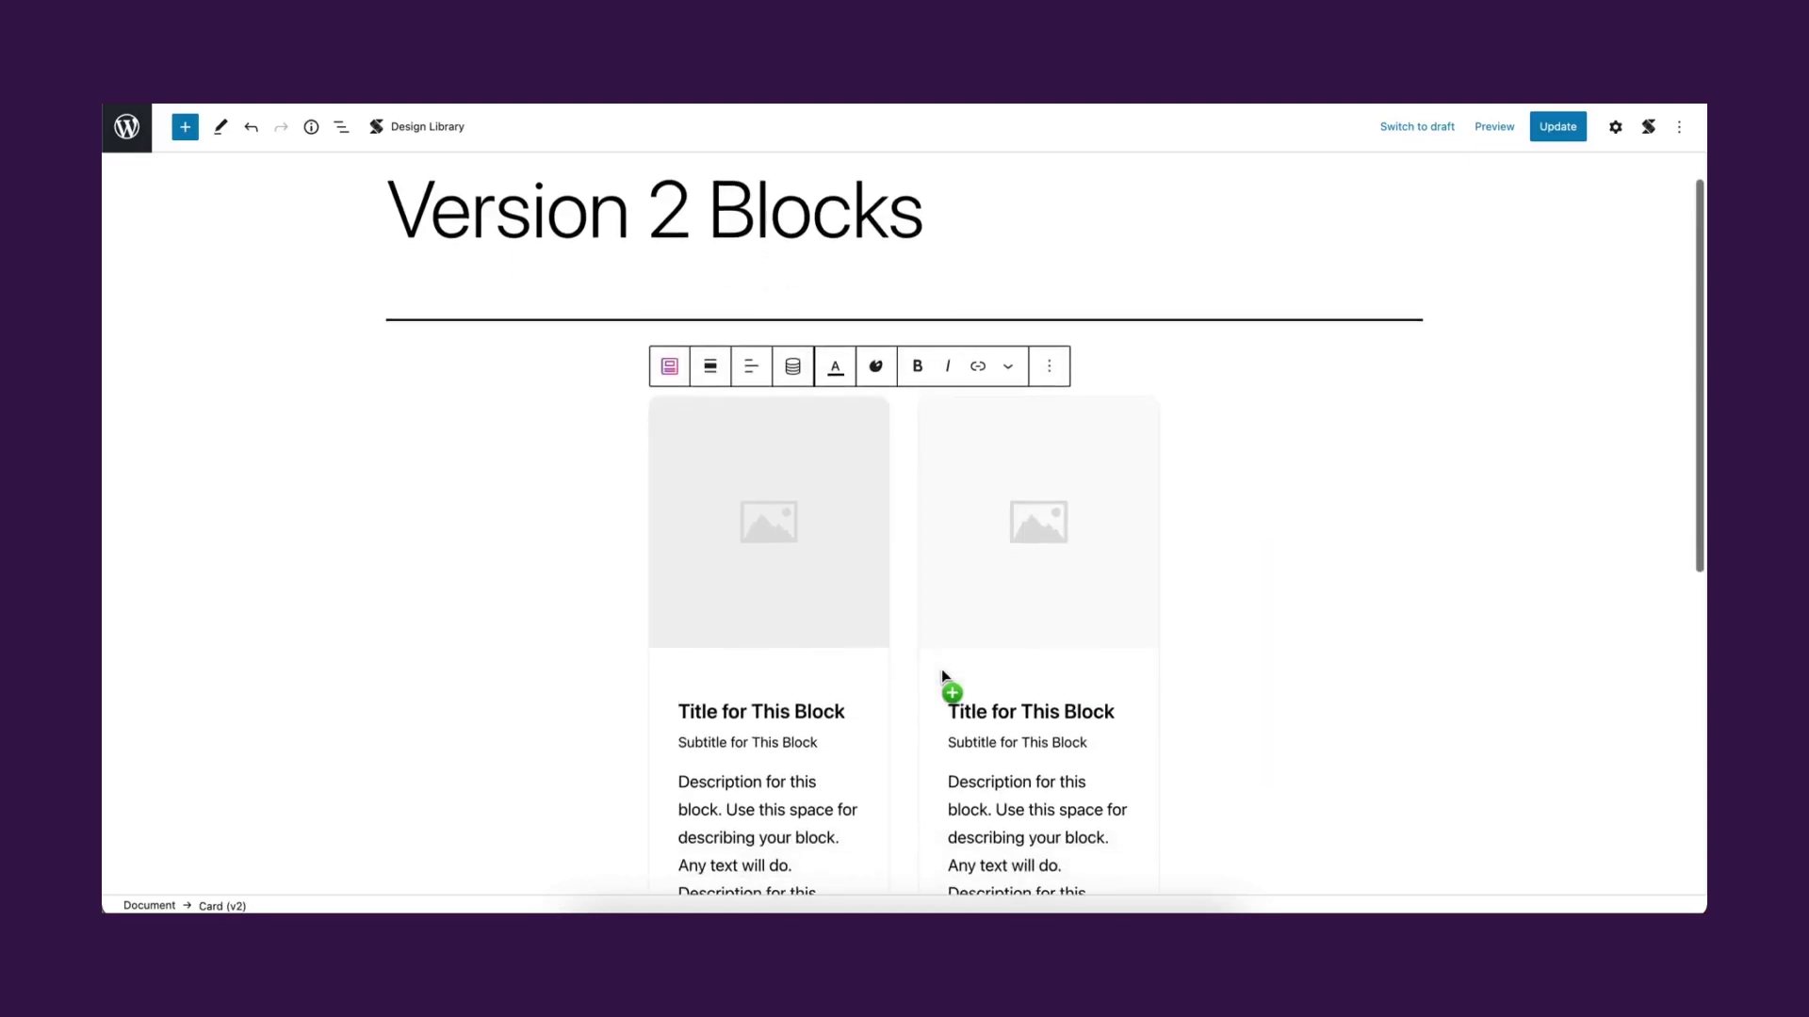
left_click(911, 641)
left_click(904, 637)
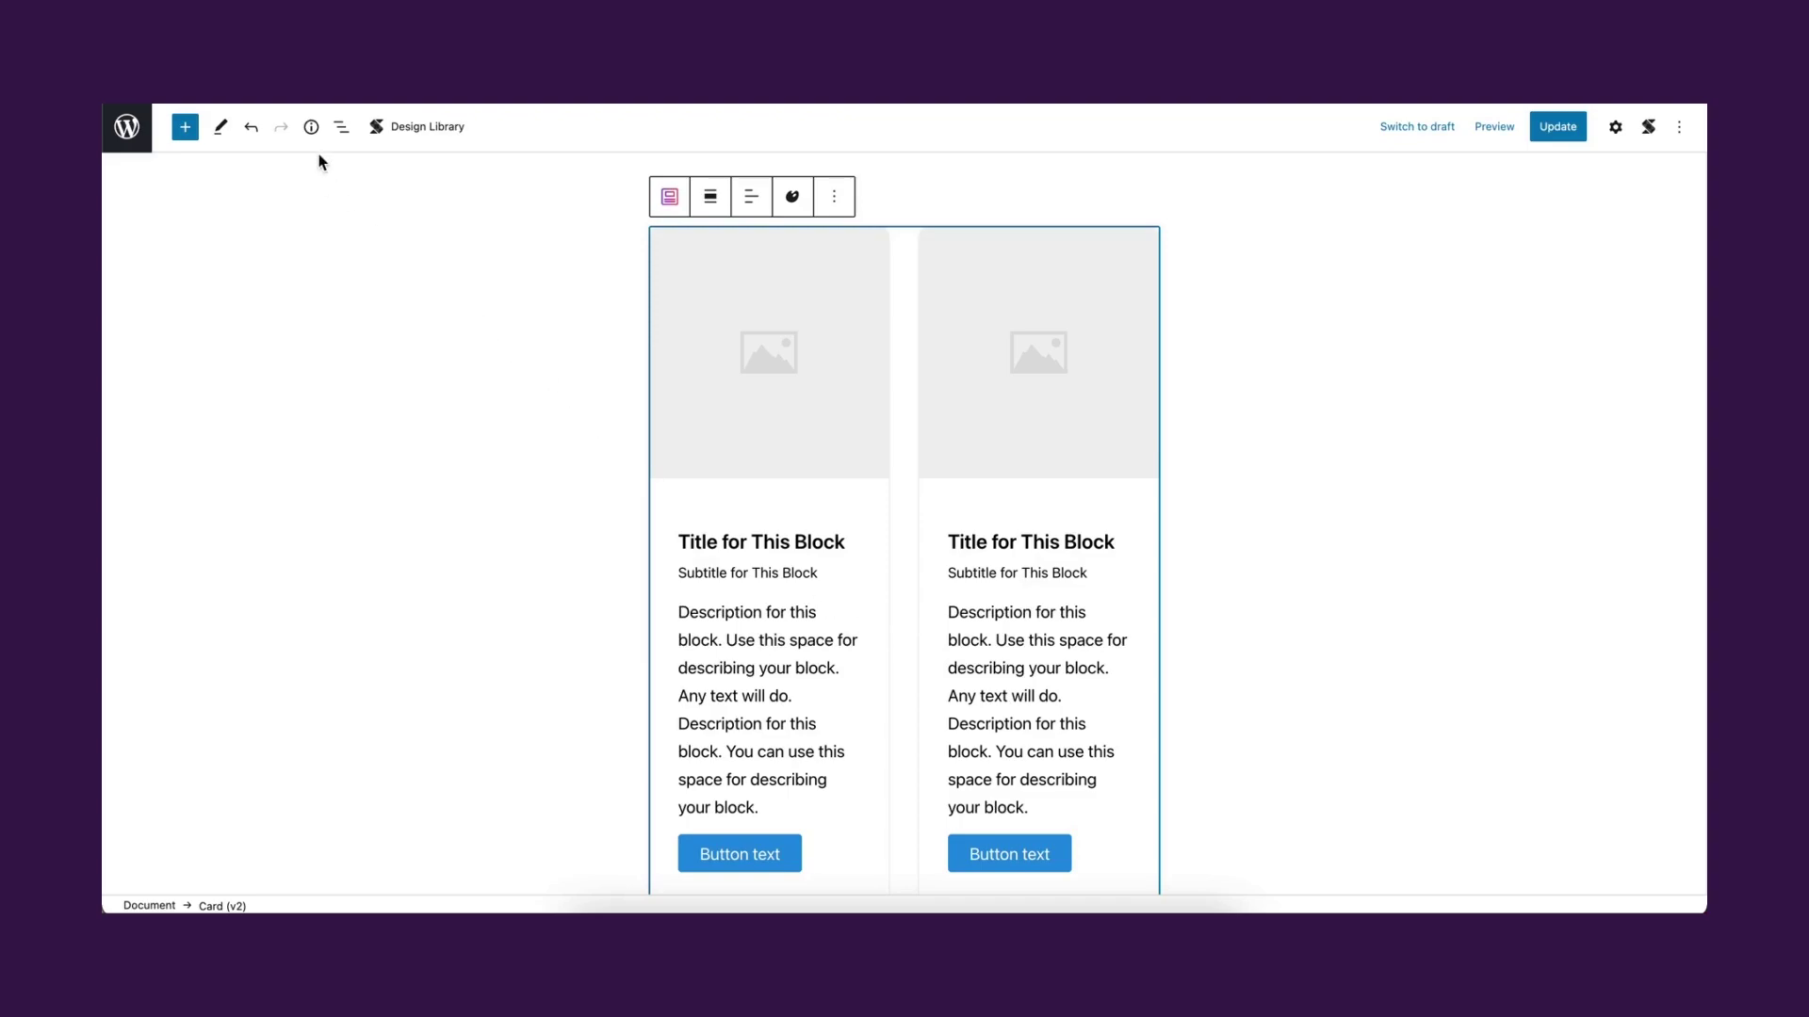
left_click(341, 127)
left_click(231, 215)
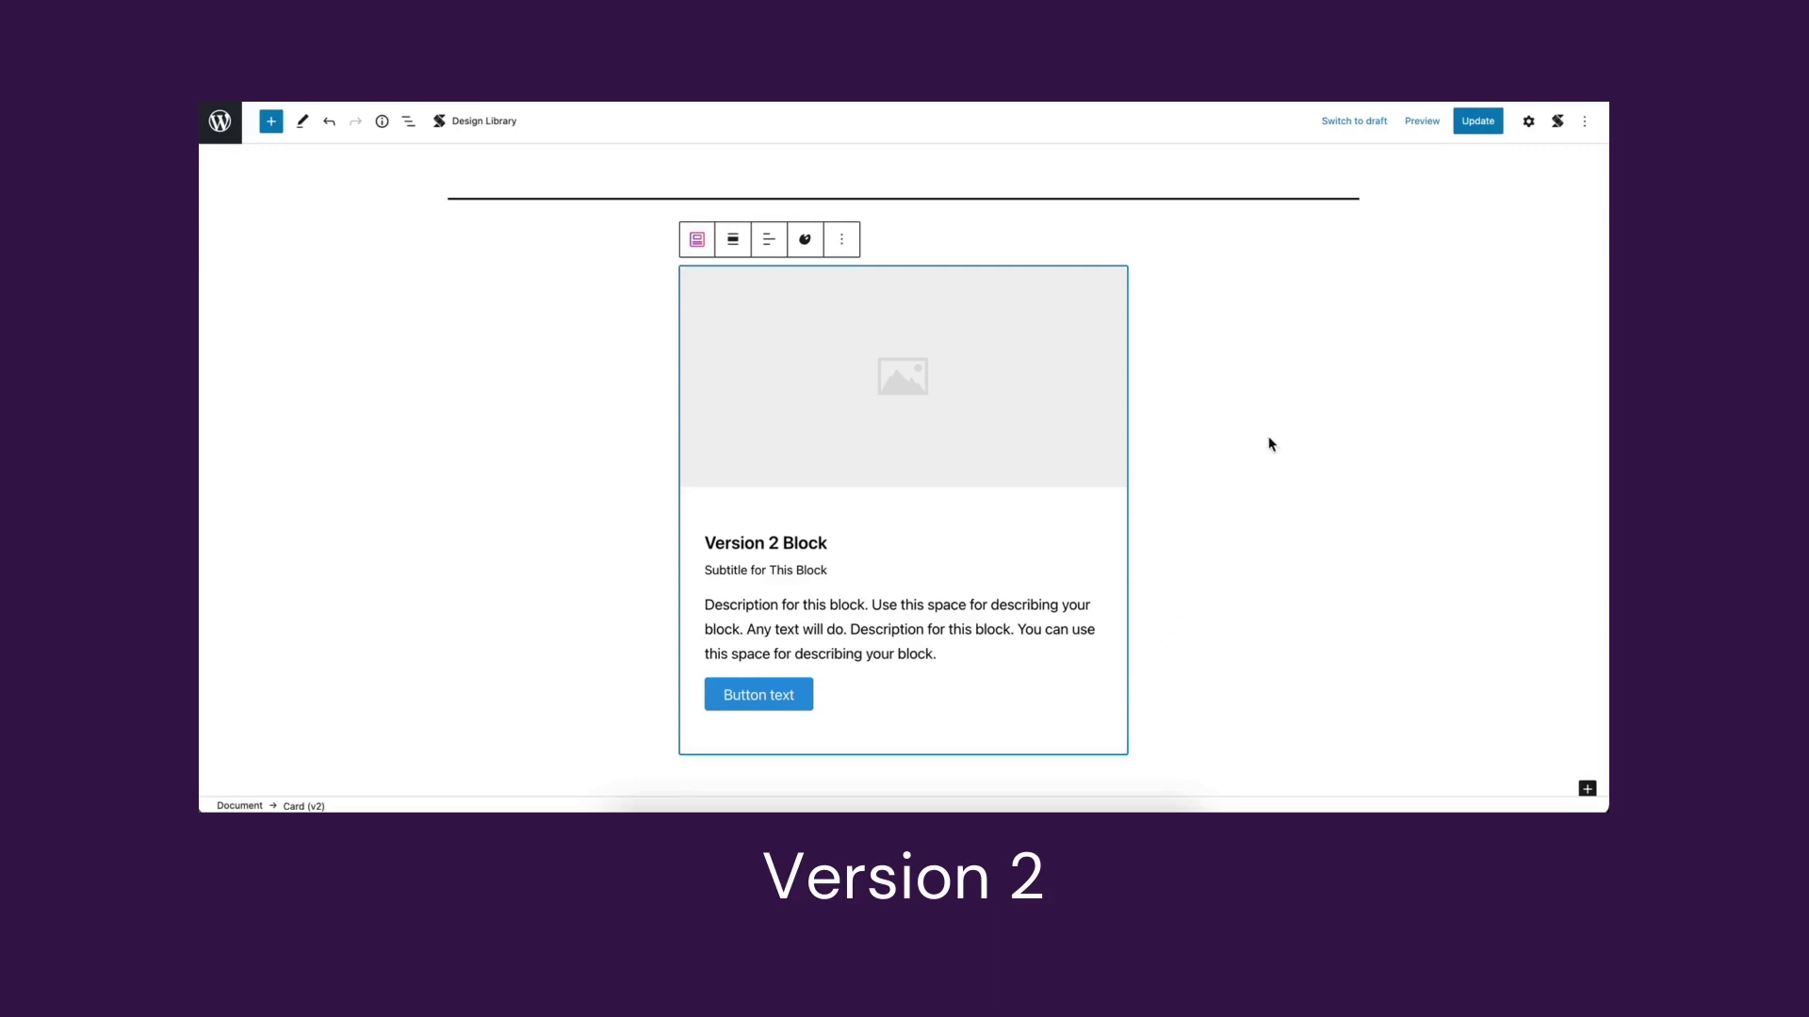
- Make the Card (v2) title an H3 at size 45, collapse its panel, then select the Version 3 card
left_click(1529, 121)
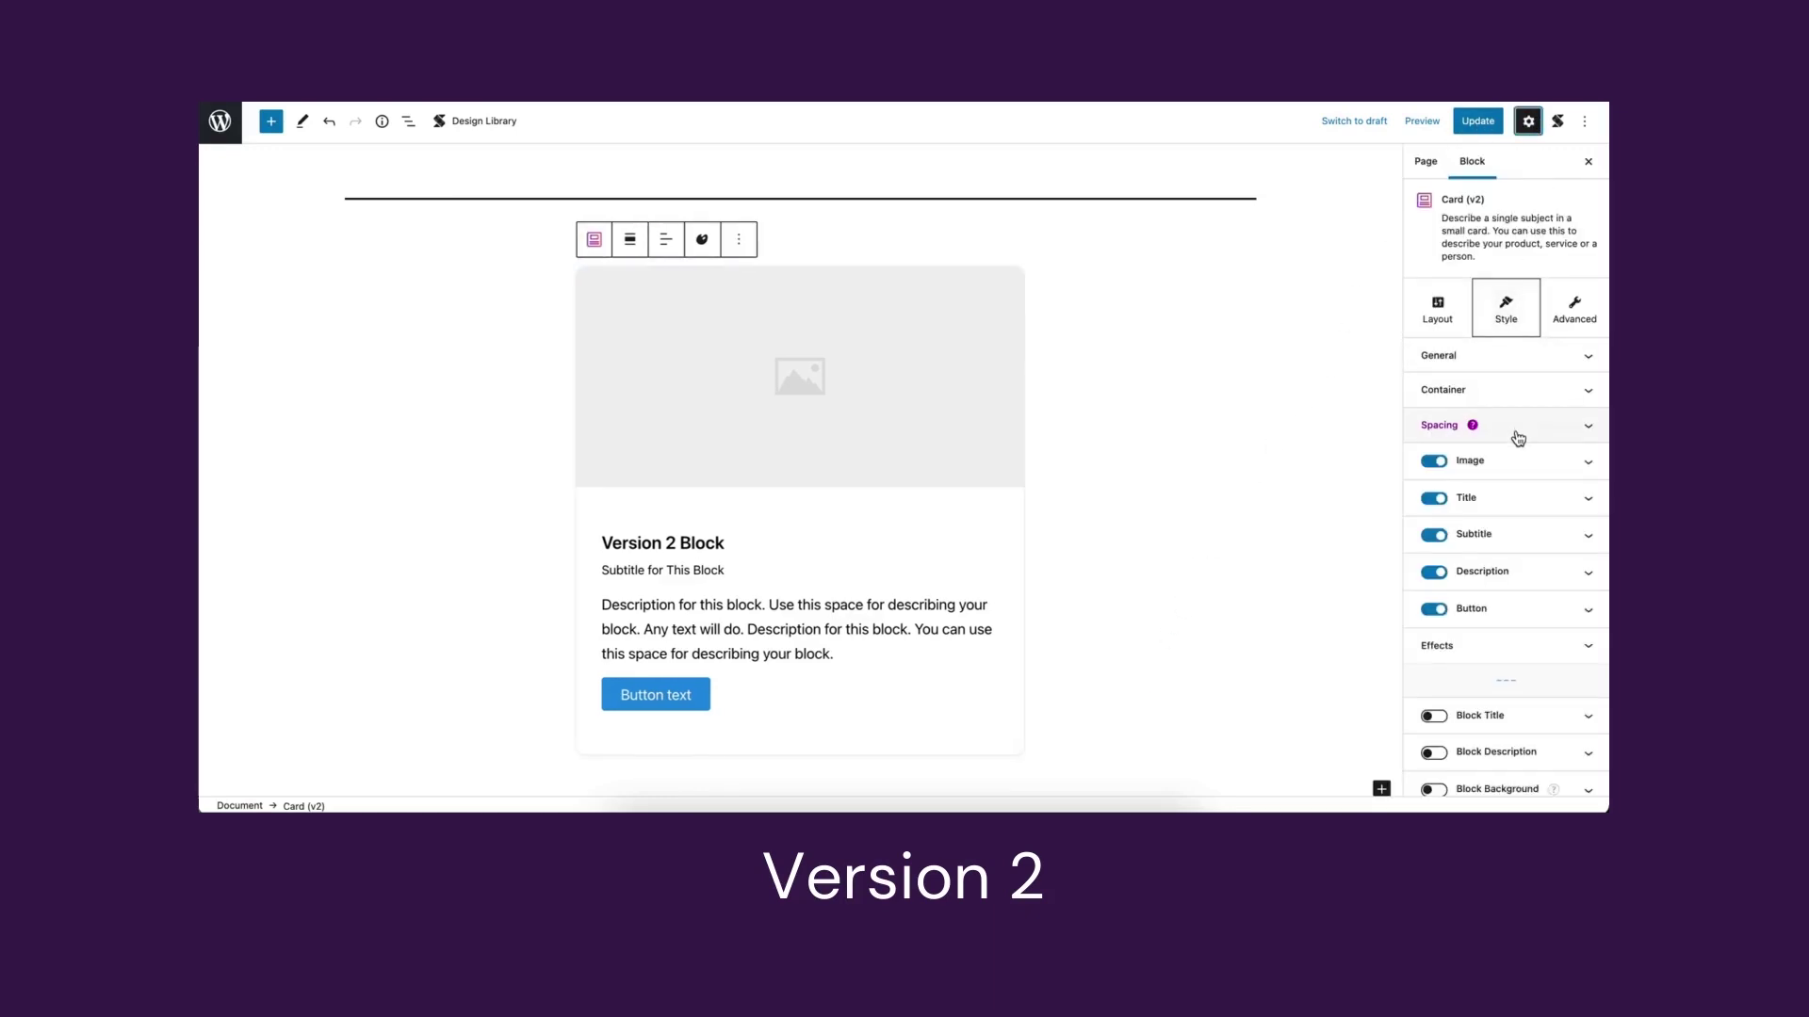
left_click(1589, 502)
left_click(1432, 464)
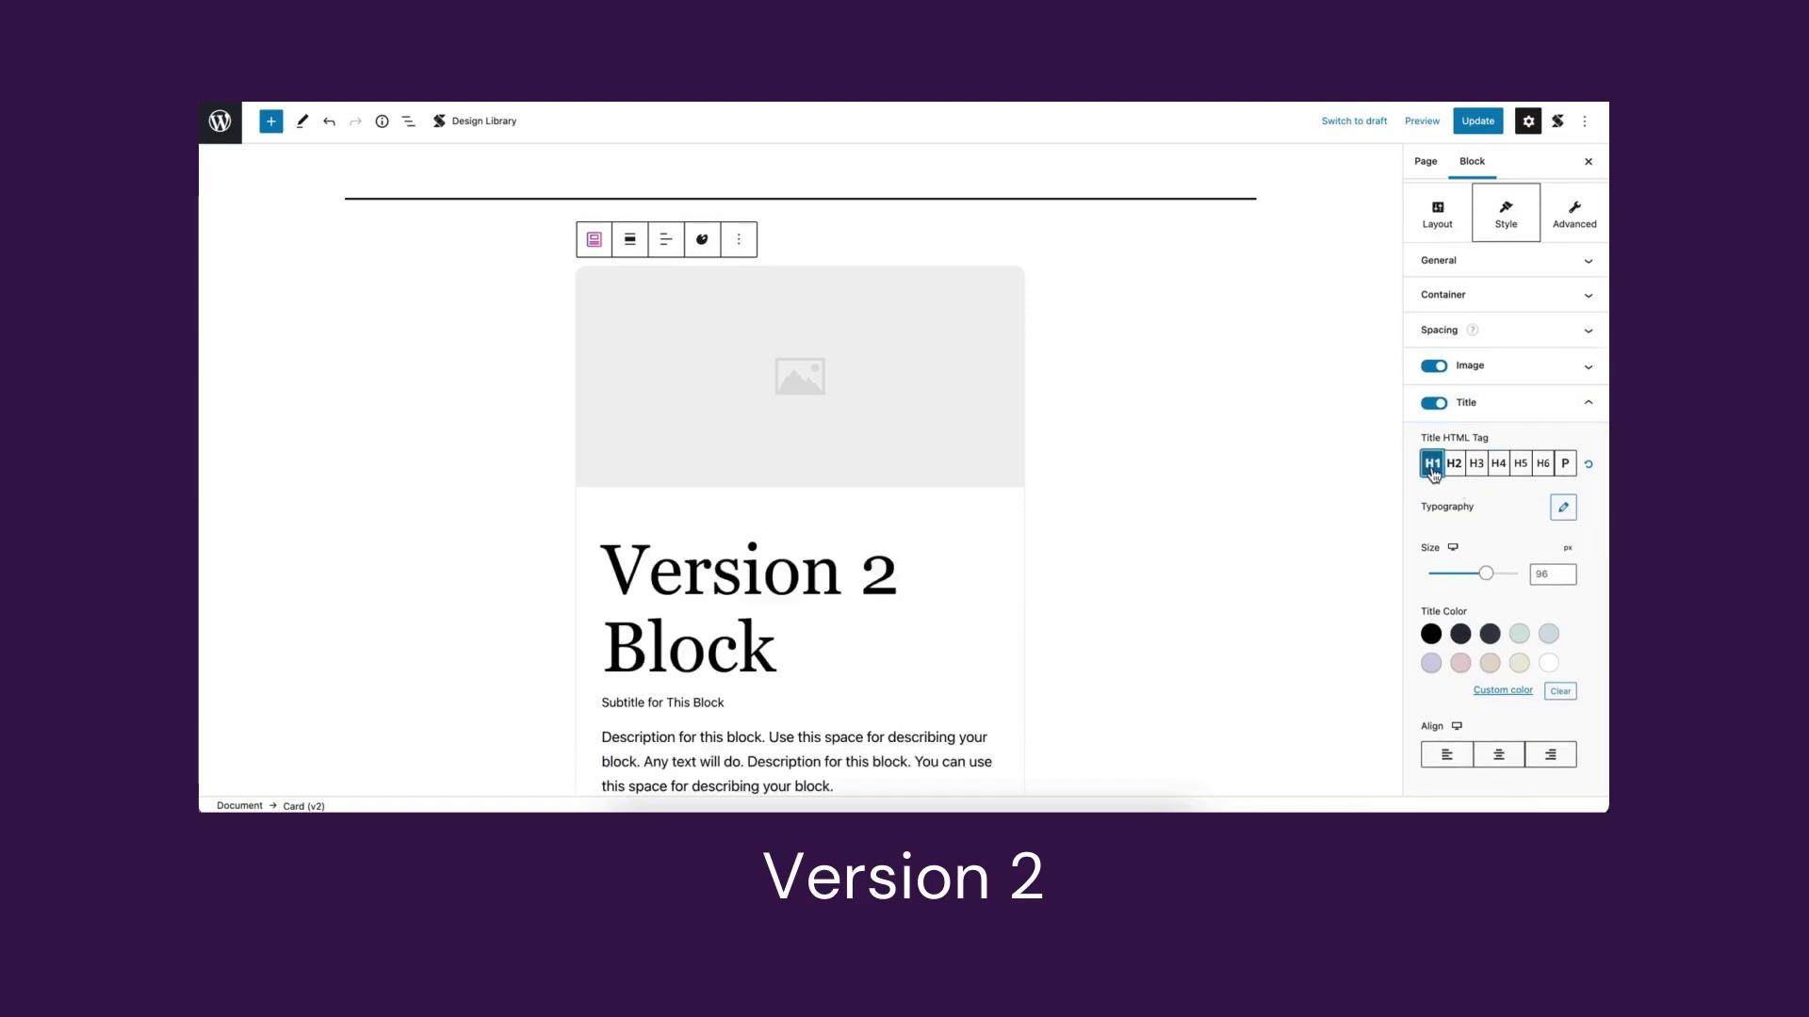
left_click(1453, 466)
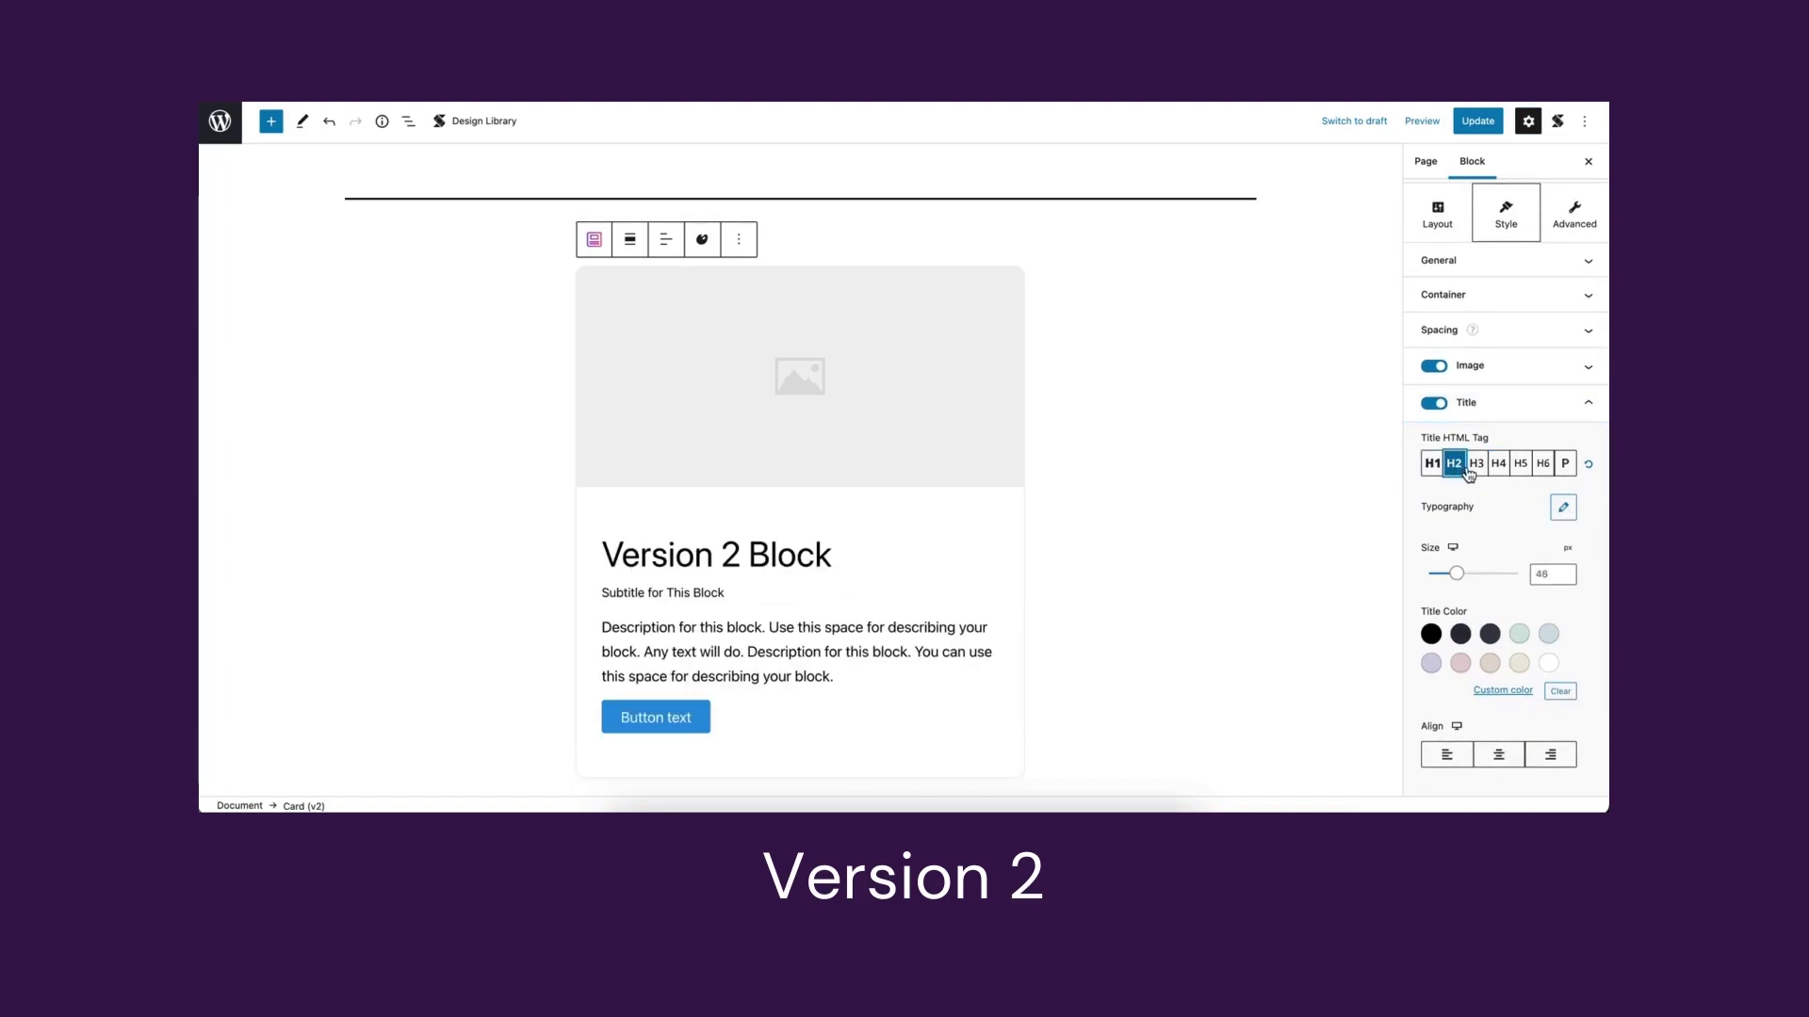
left_click(1475, 467)
left_click_drag(1448, 574, 1456, 580)
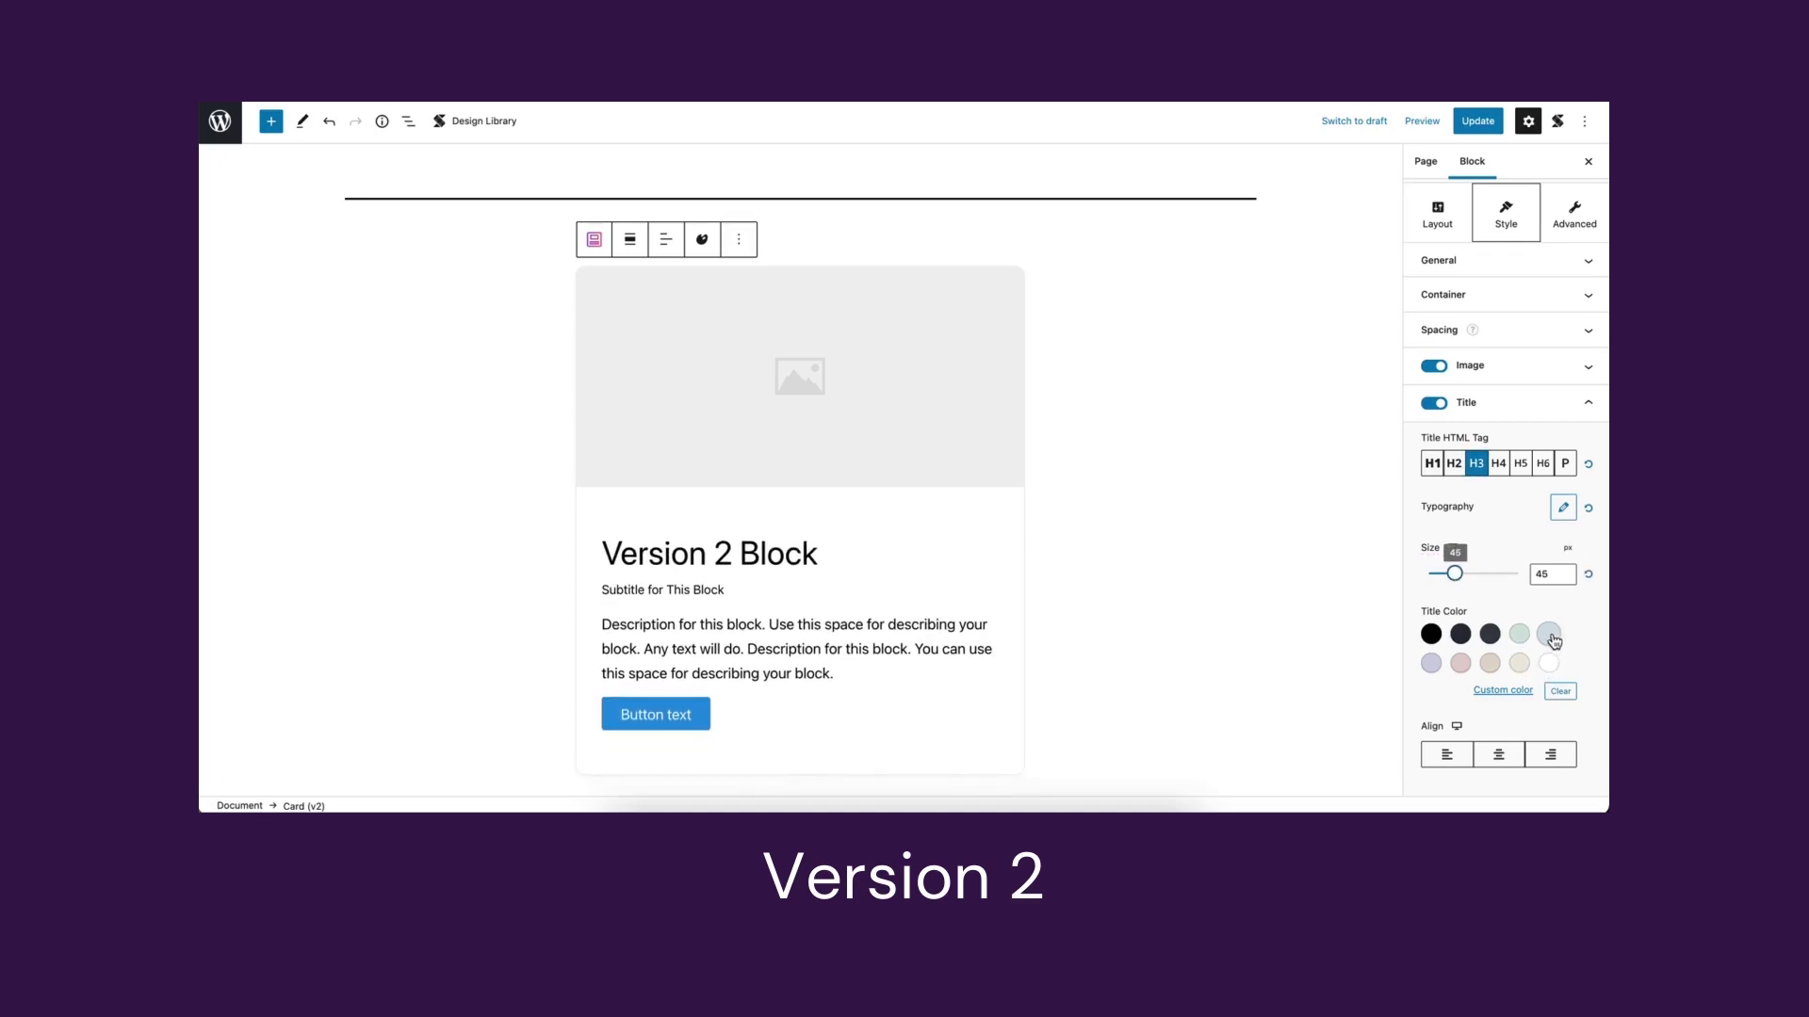
left_click(1588, 411)
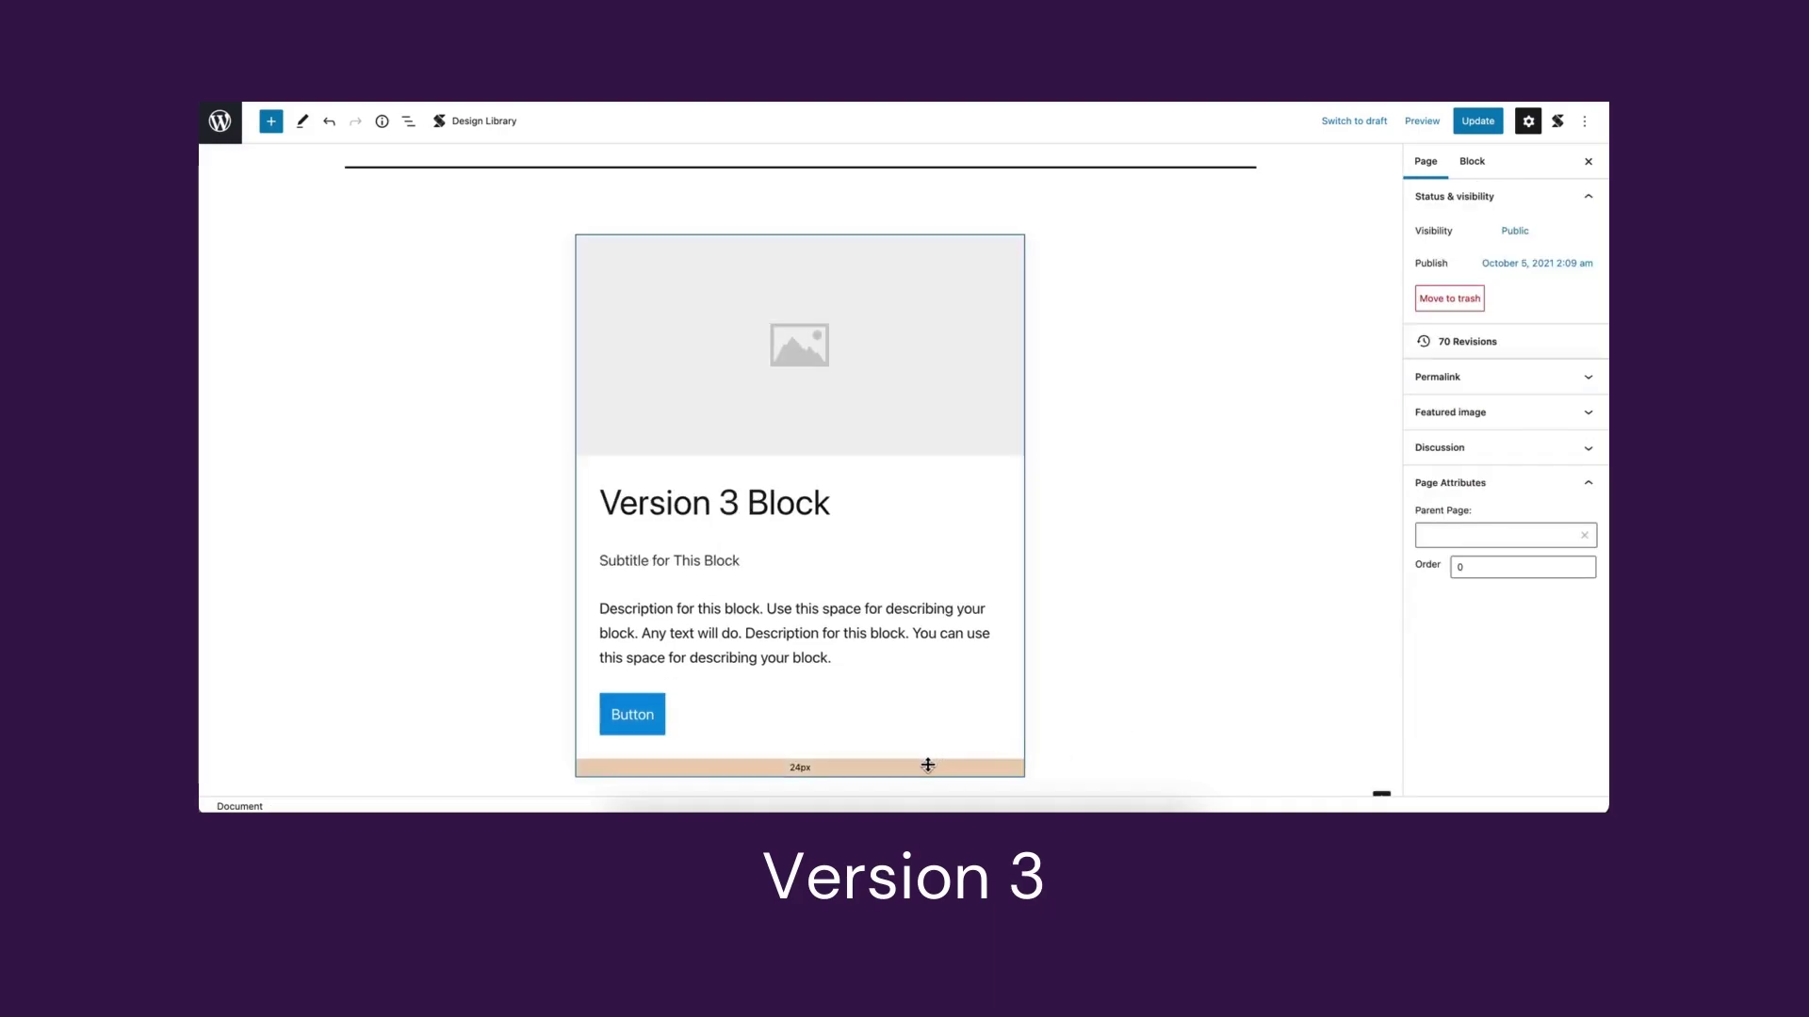
left_click(927, 764)
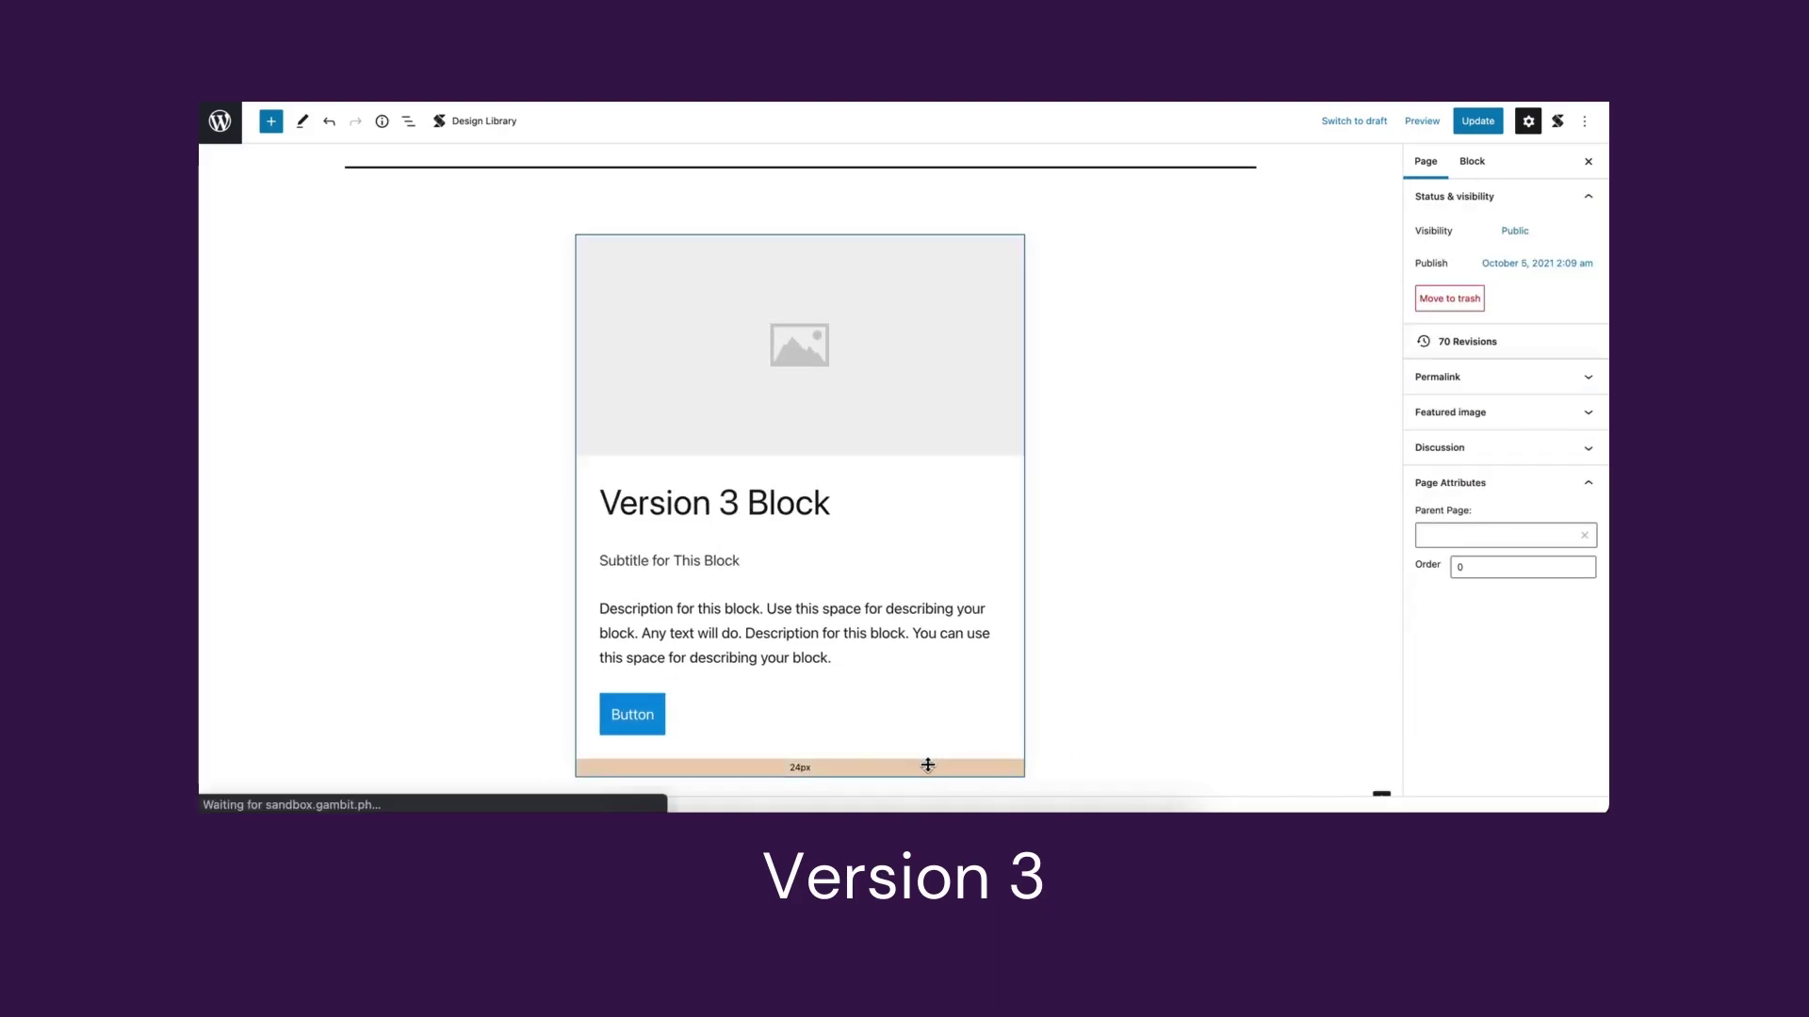
- Set the Version 3 card heading to size 63, H5 tag and black text colour
left_click(829, 537)
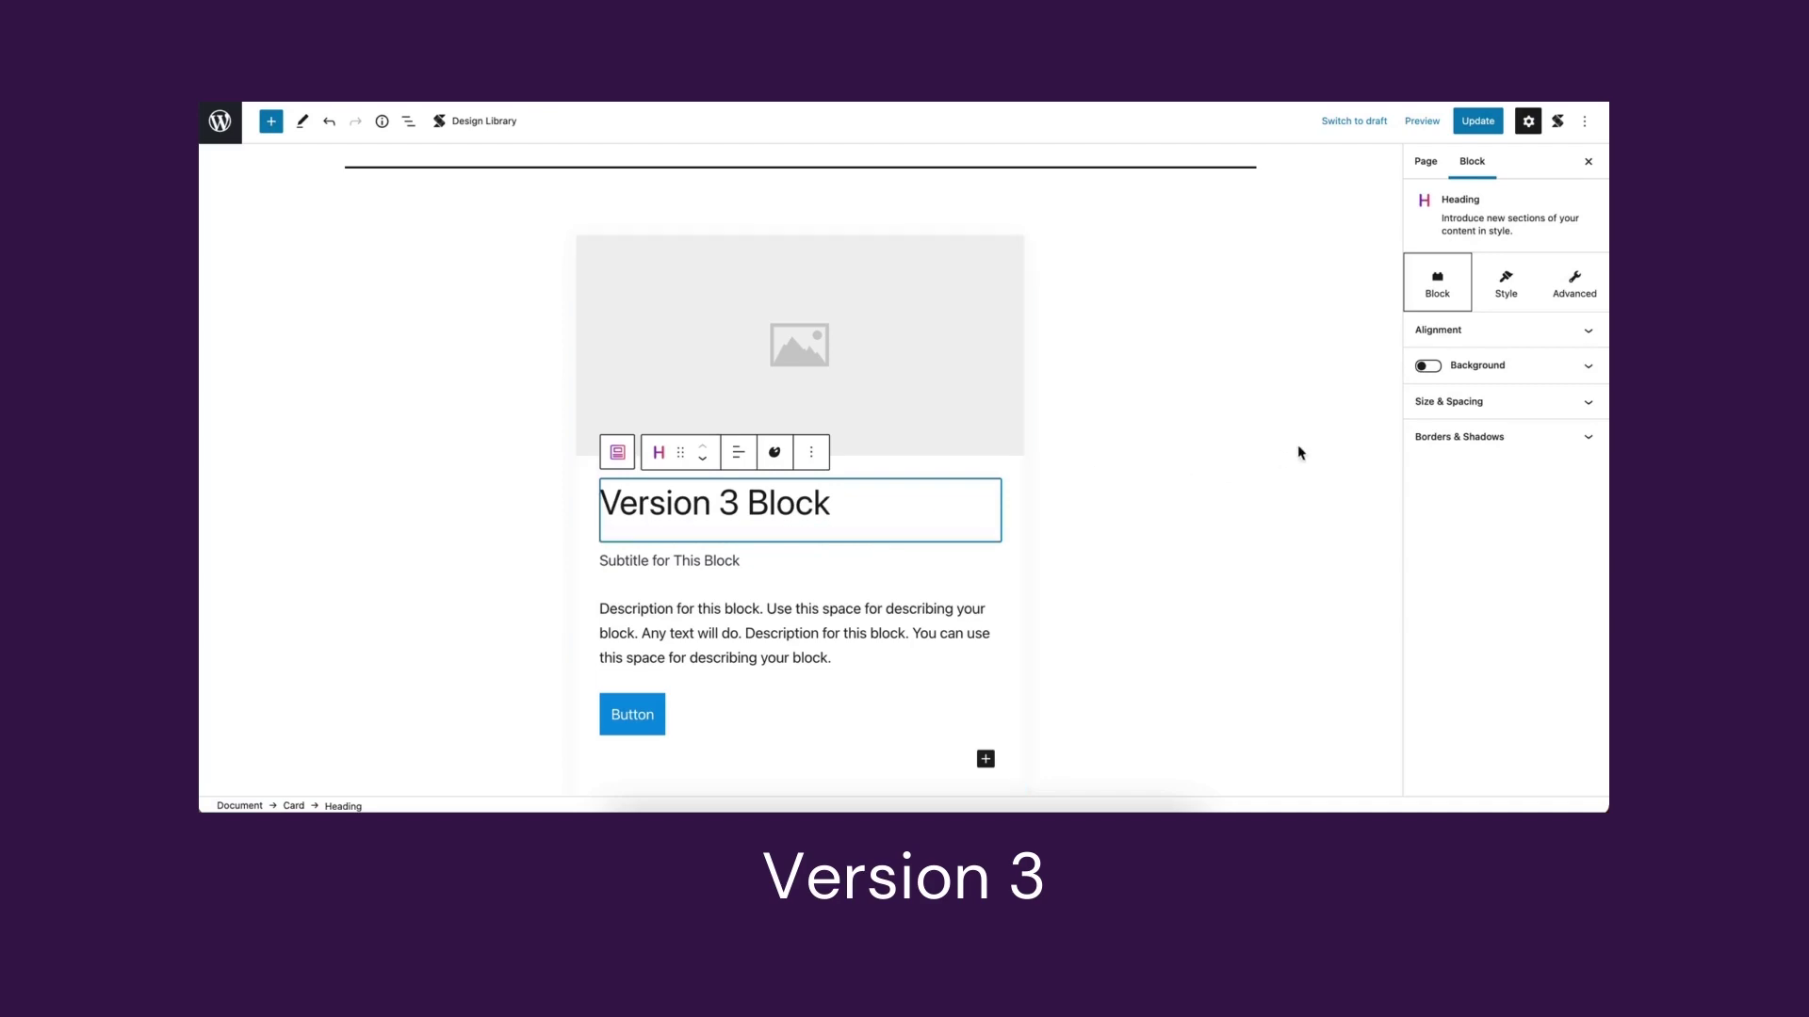
left_click(1504, 288)
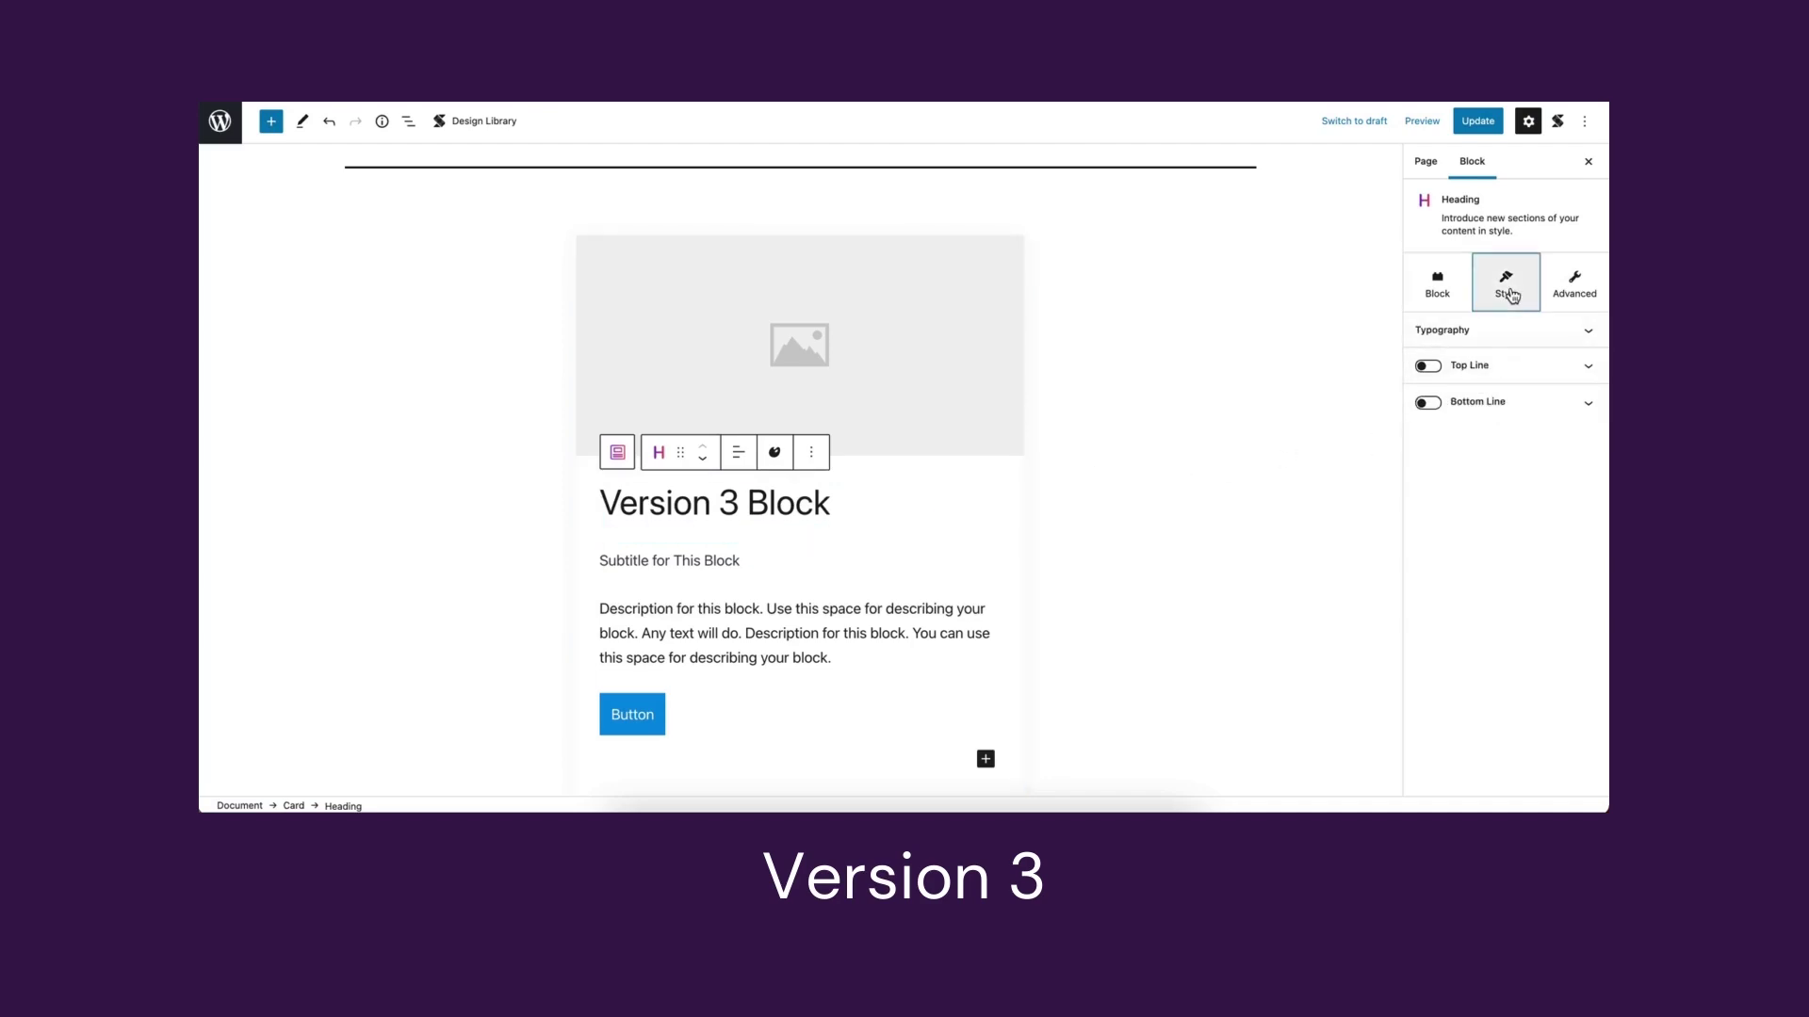
left_click(1589, 335)
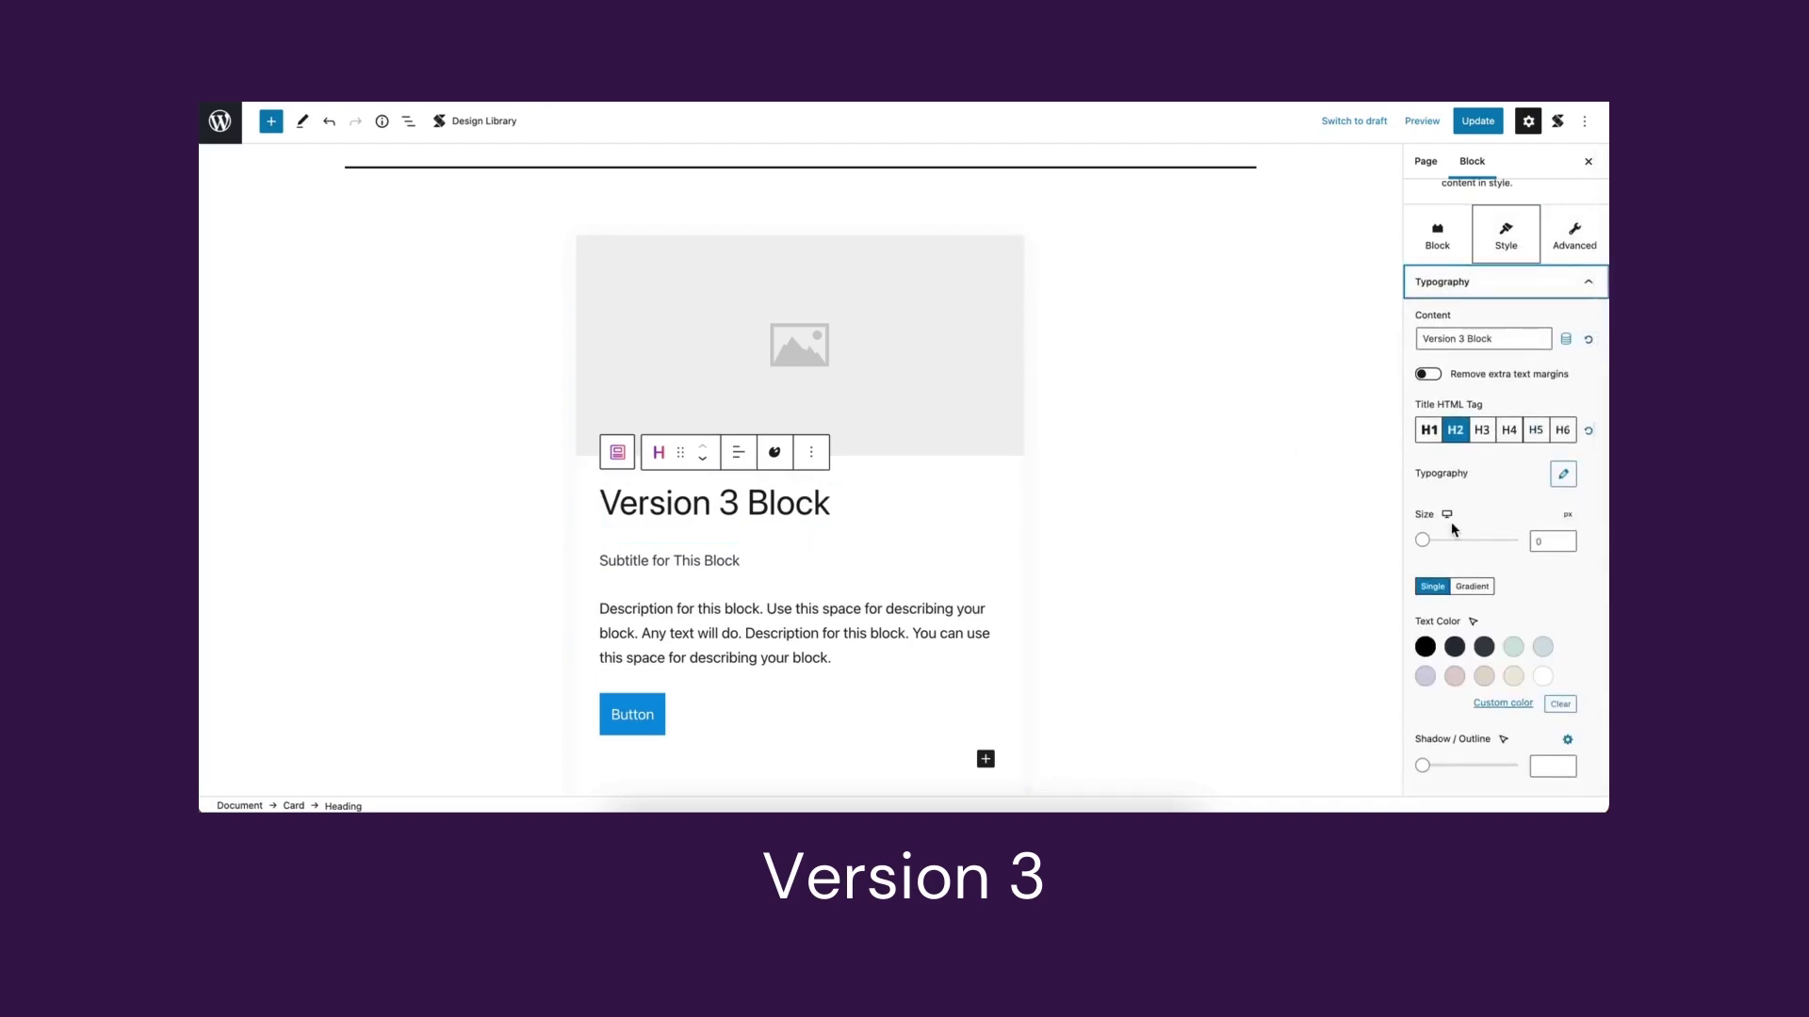
left_click_drag(1423, 542, 1462, 540)
left_click(1509, 431)
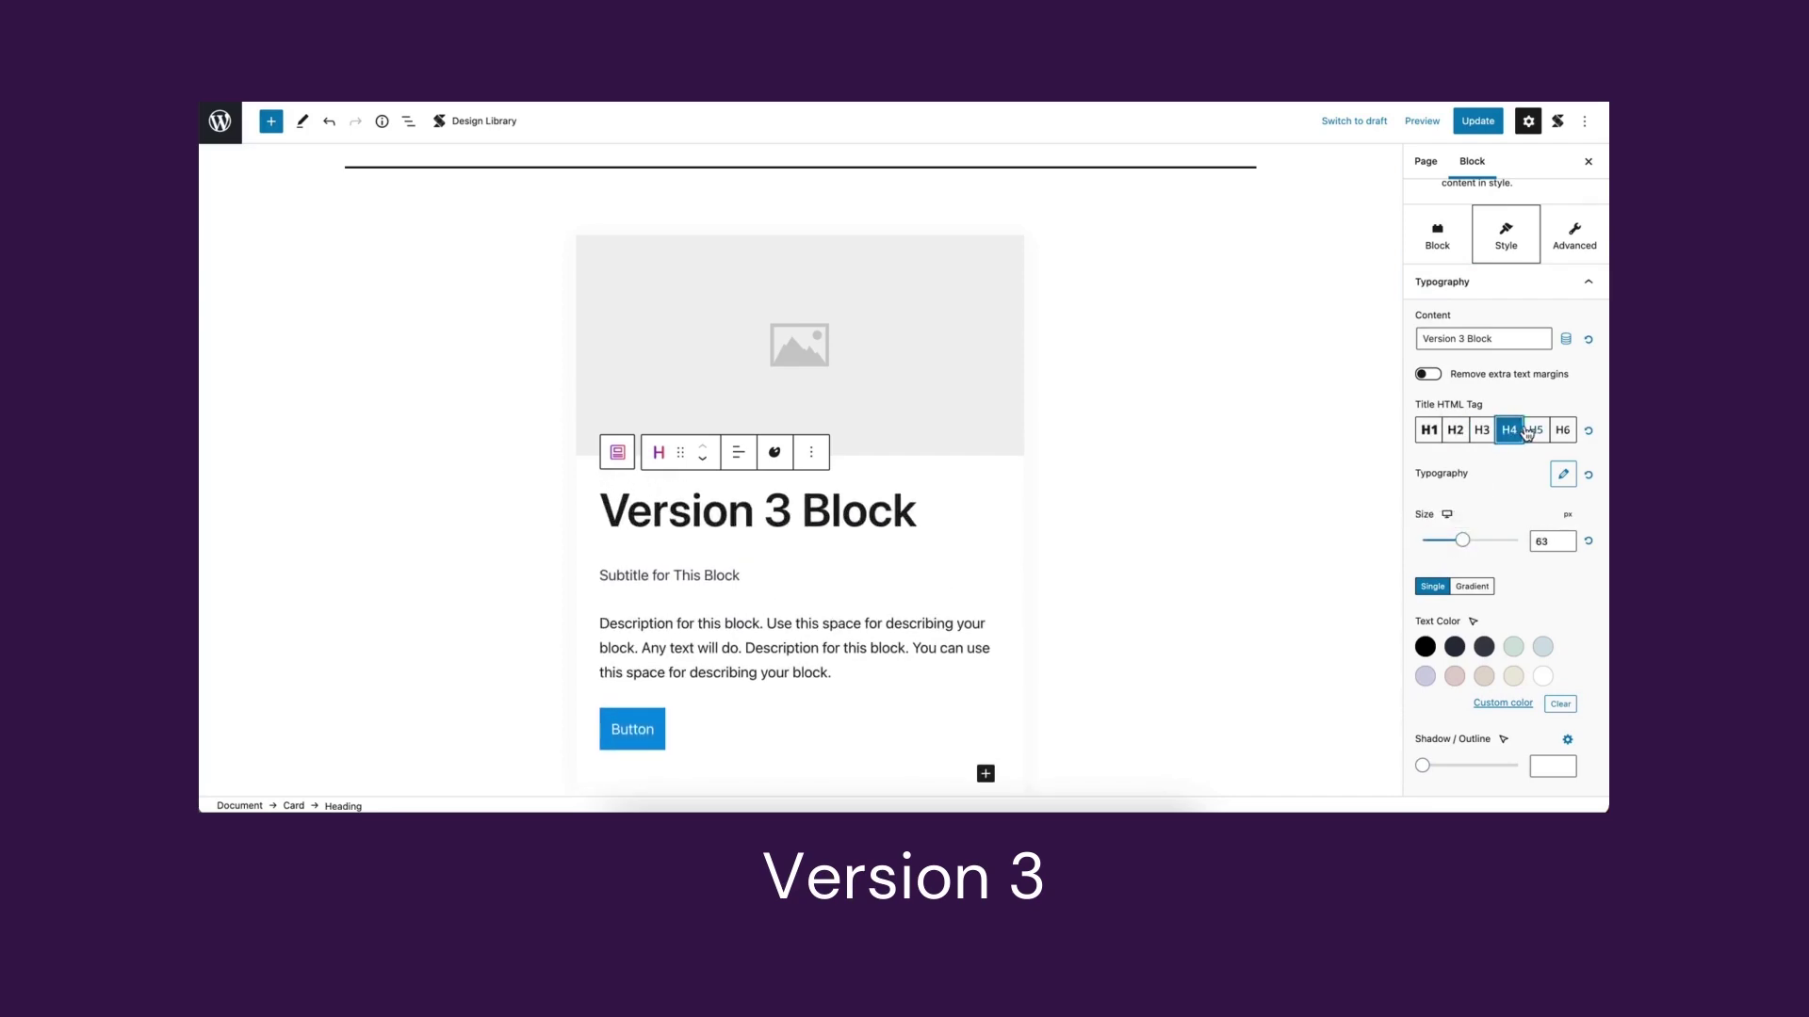
left_click(1531, 431)
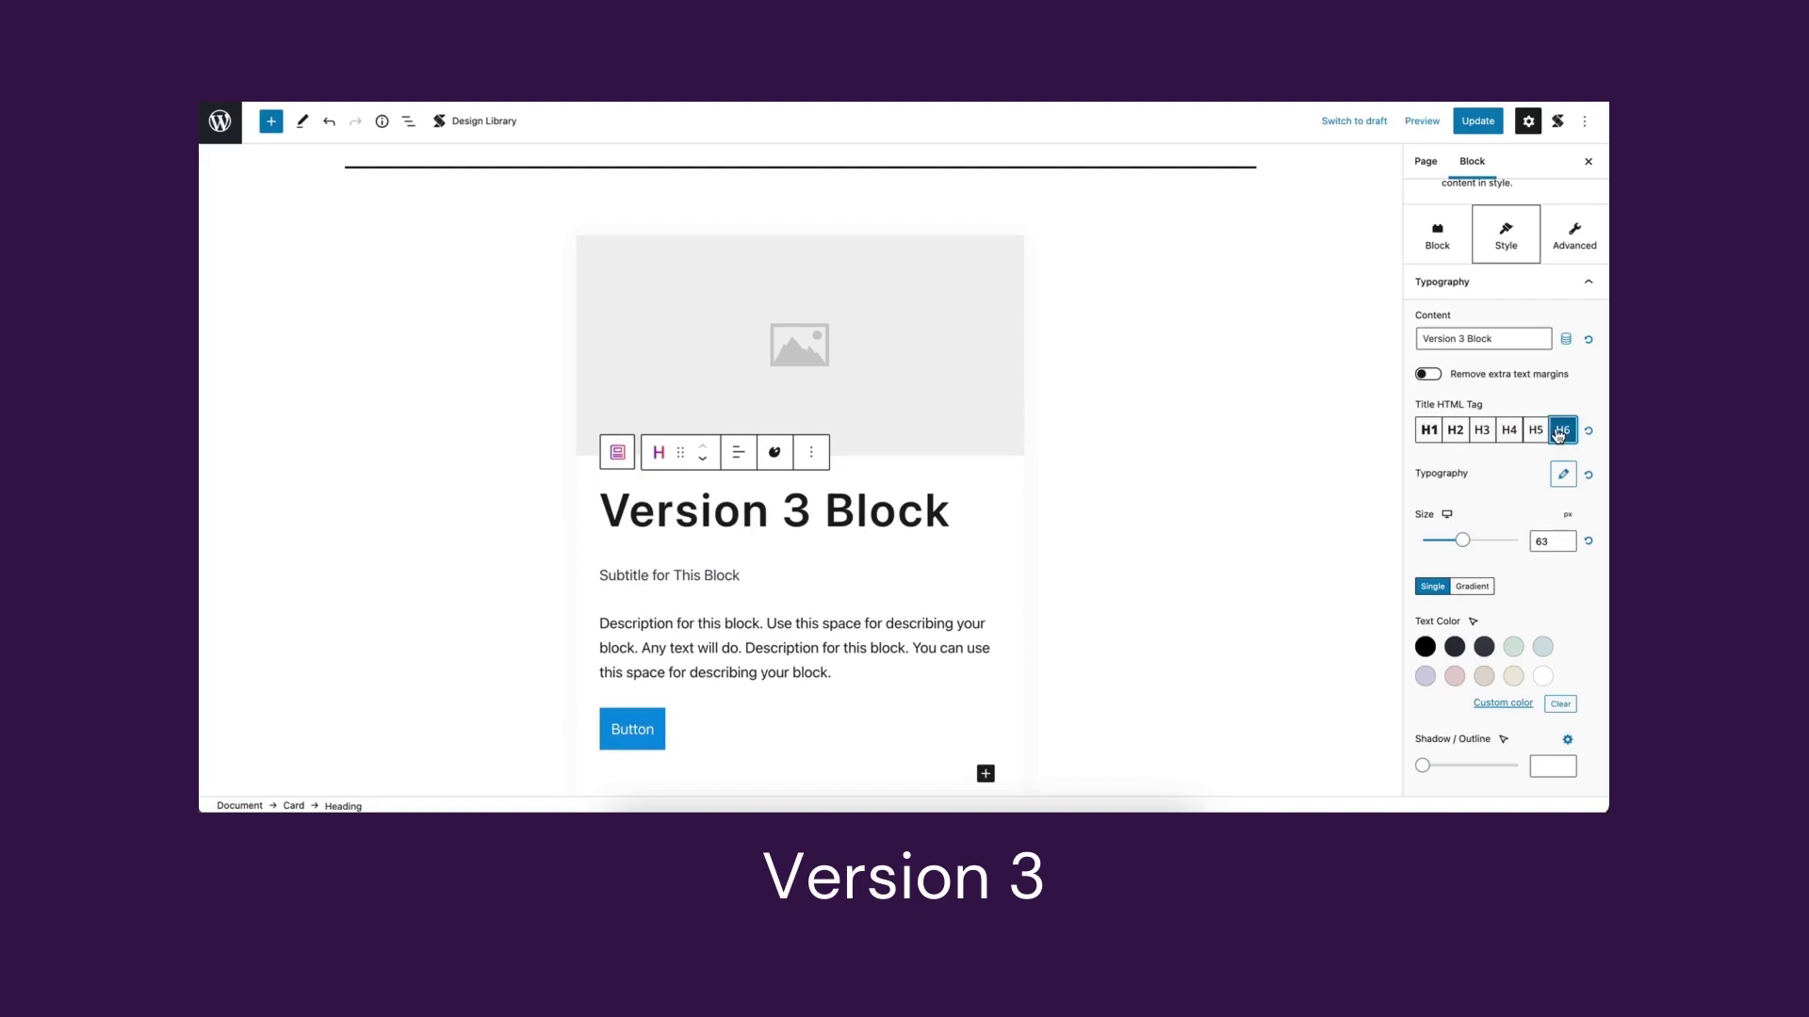
left_click(1454, 646)
left_click(1454, 679)
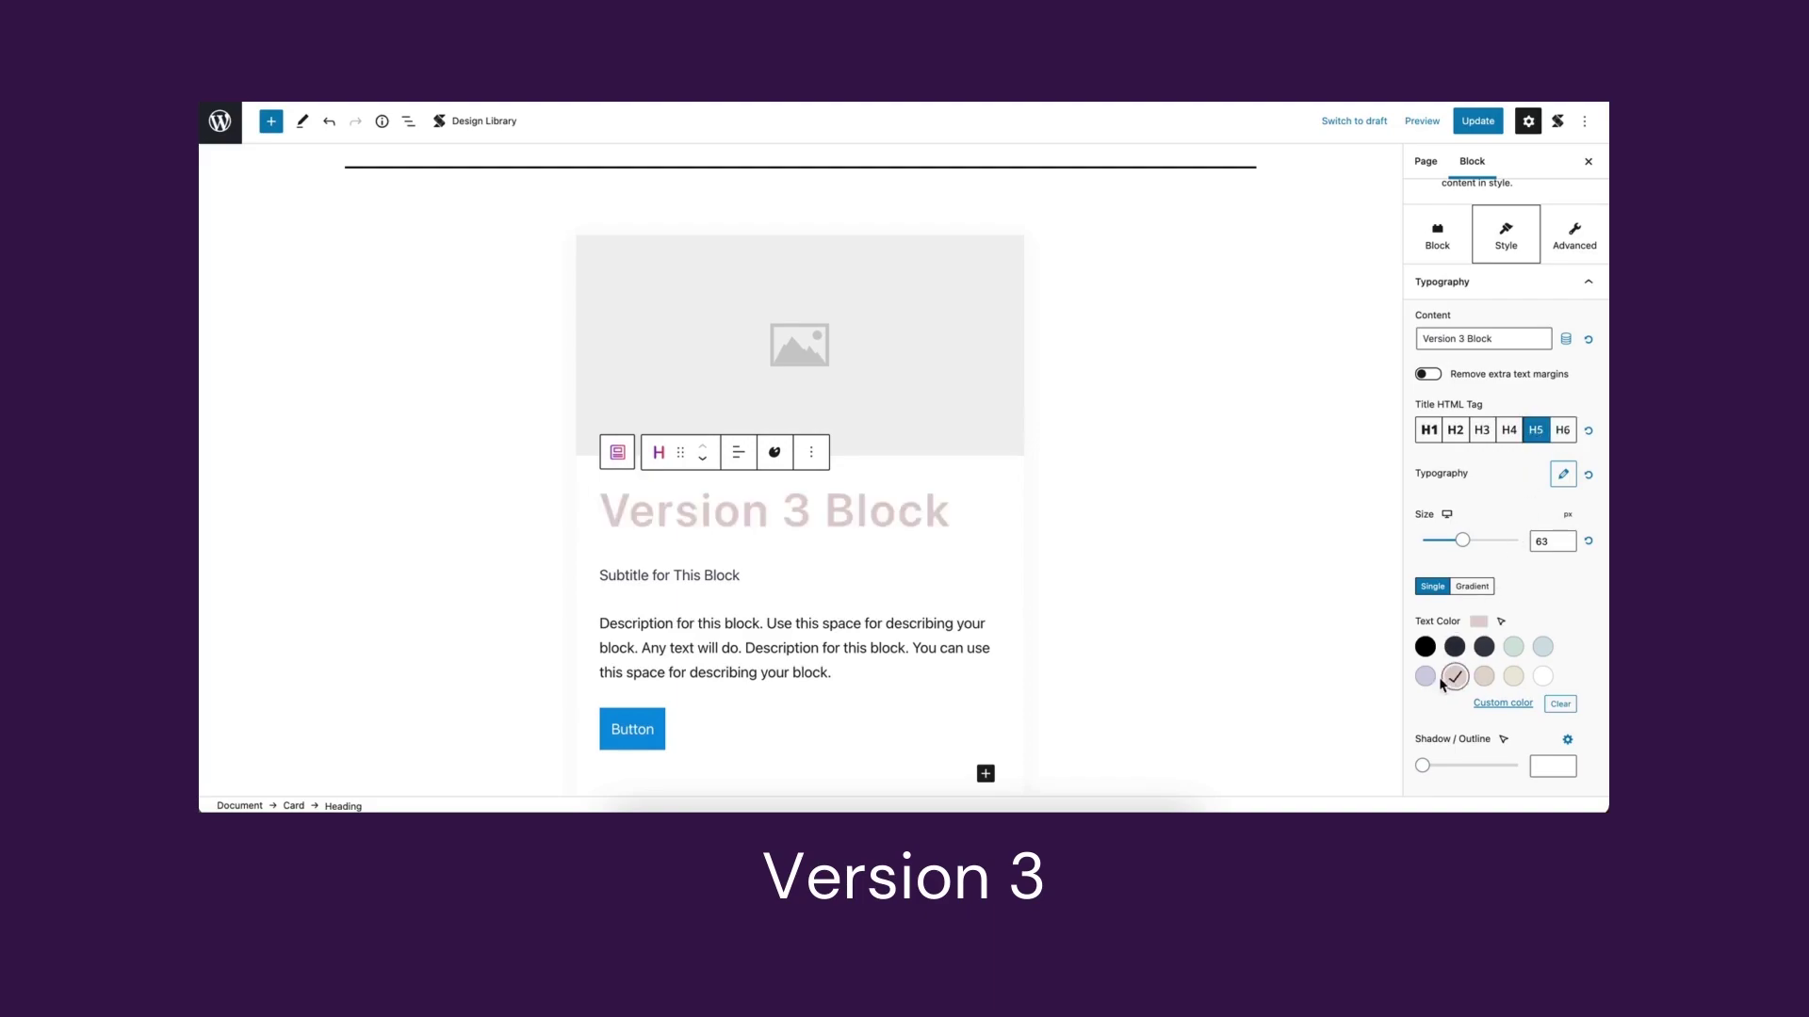
left_click(1425, 647)
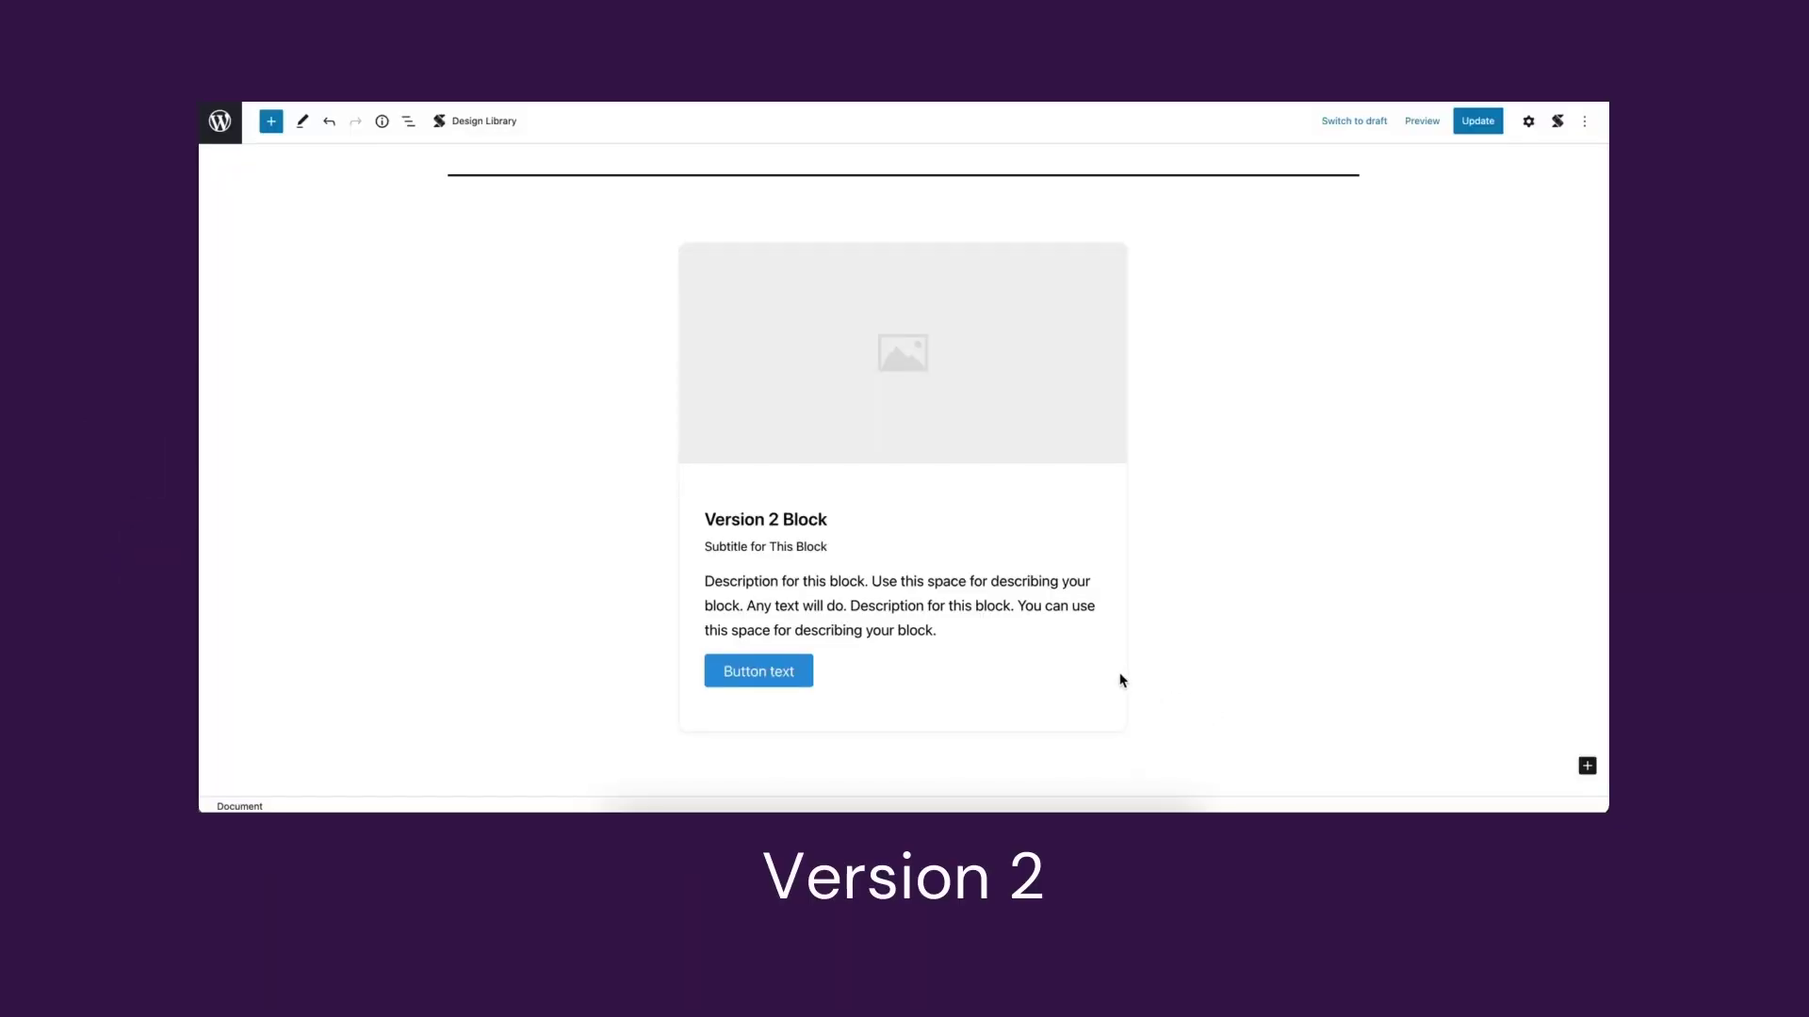
- Turn off the Title switch in the Card (v2) block's Style settings
left_click(1117, 678)
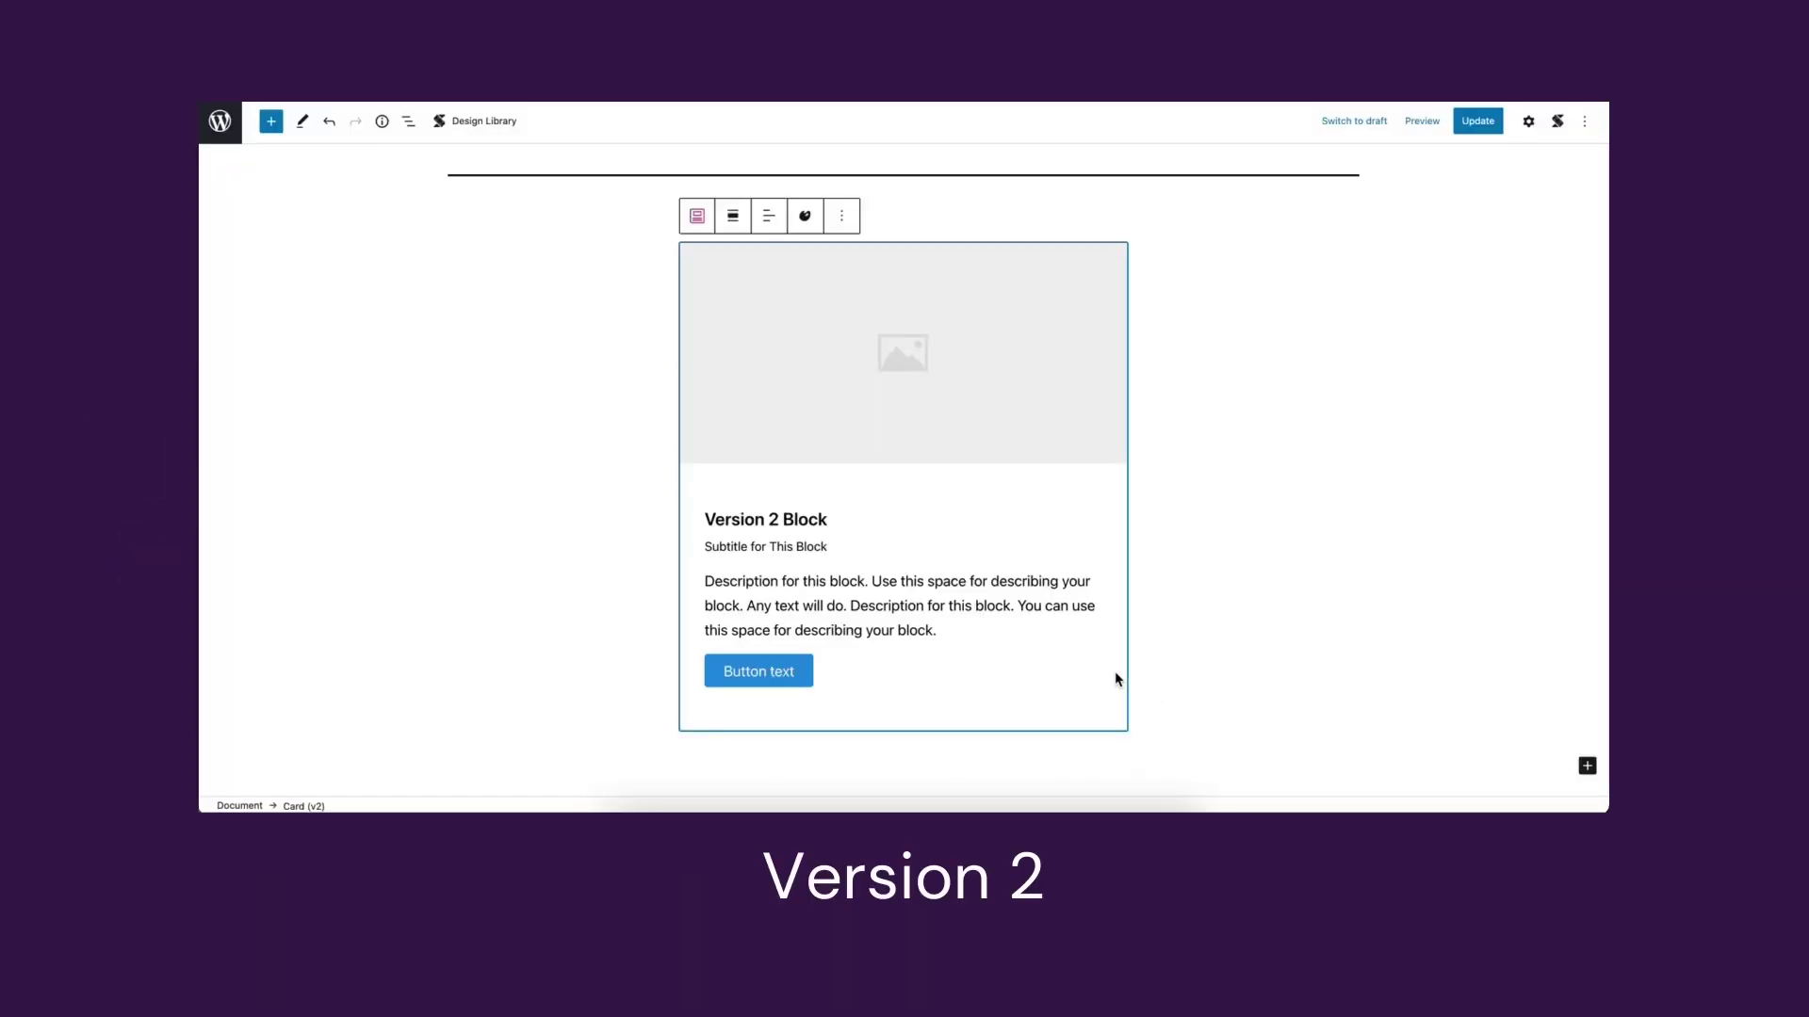
left_click(1526, 122)
left_click(1506, 309)
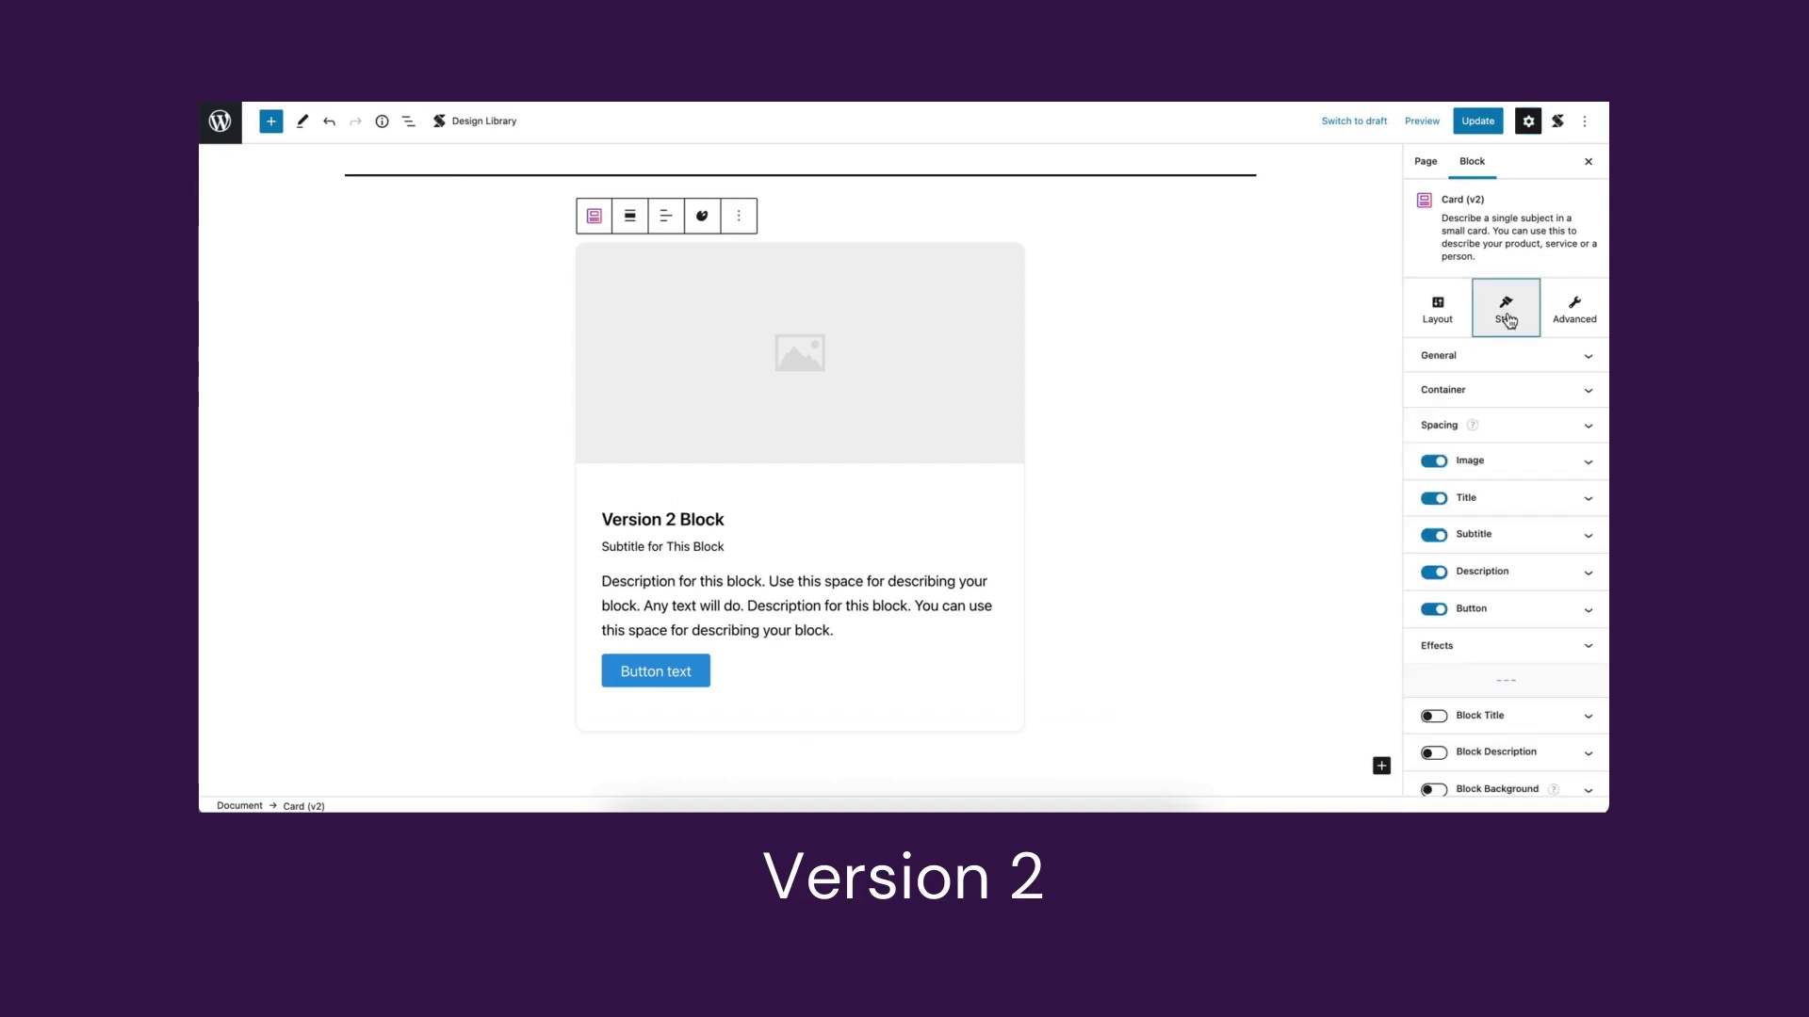
left_click(1435, 499)
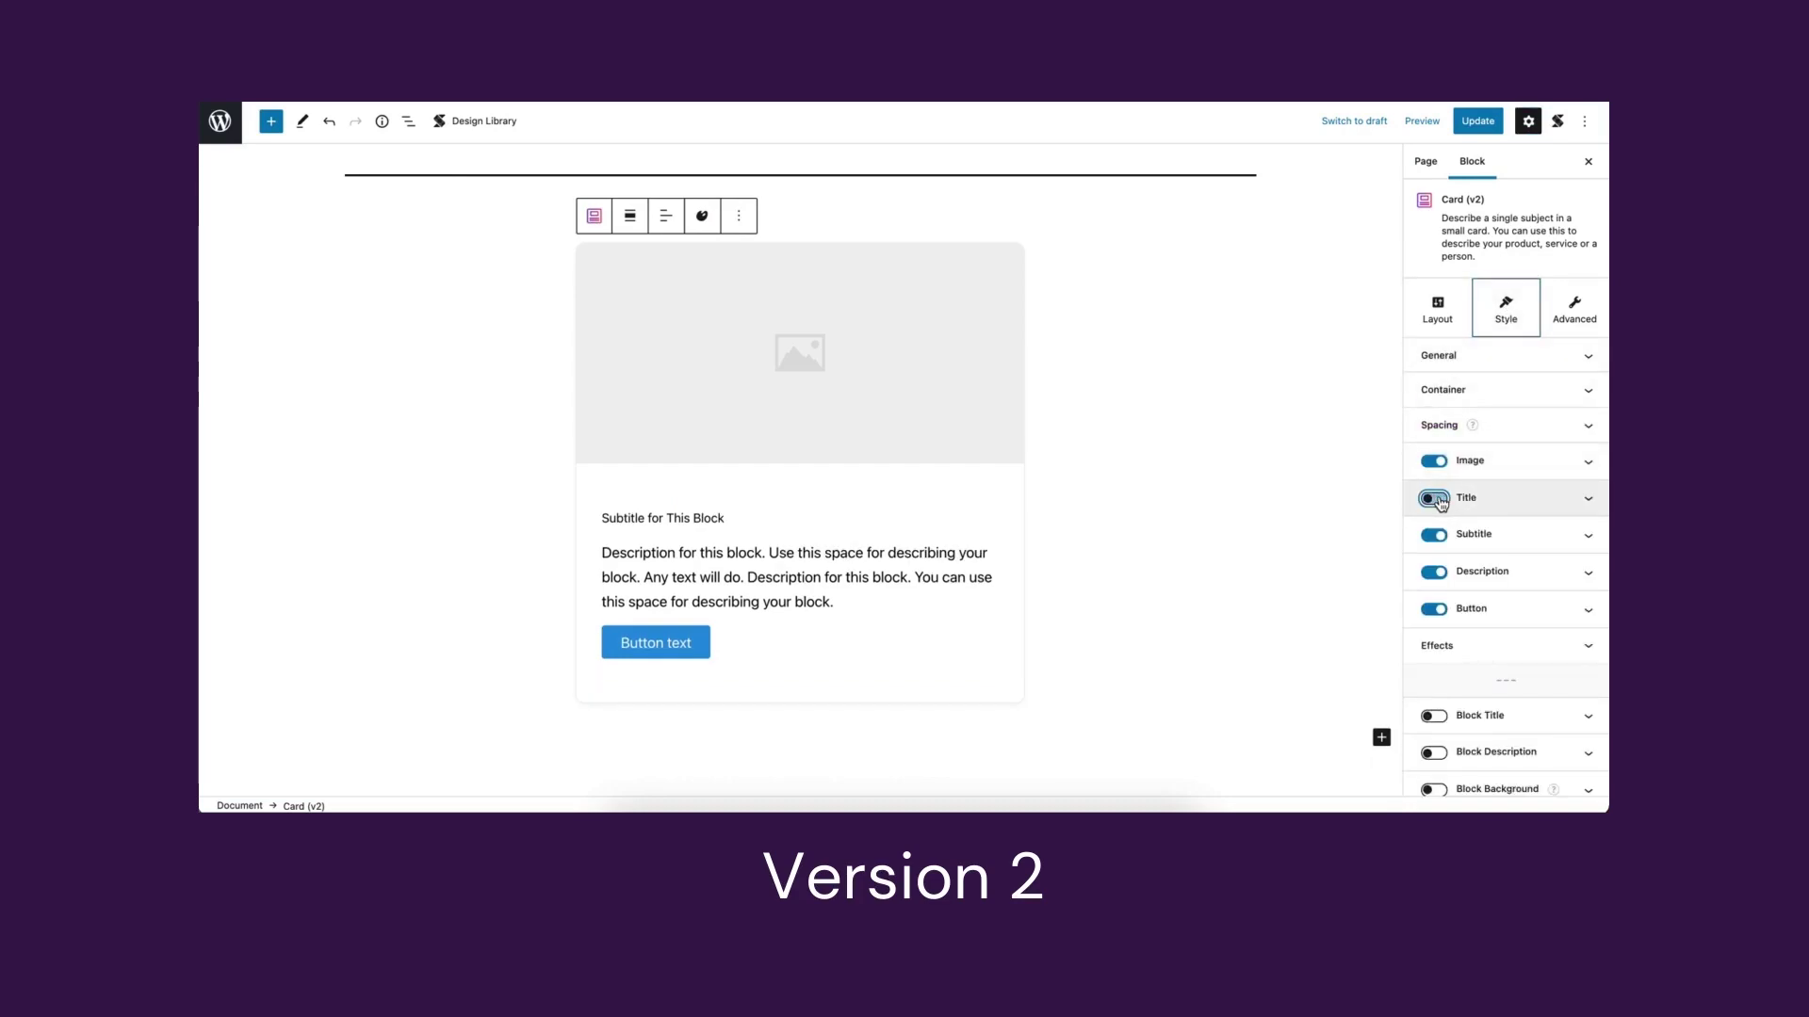
left_click(1433, 499)
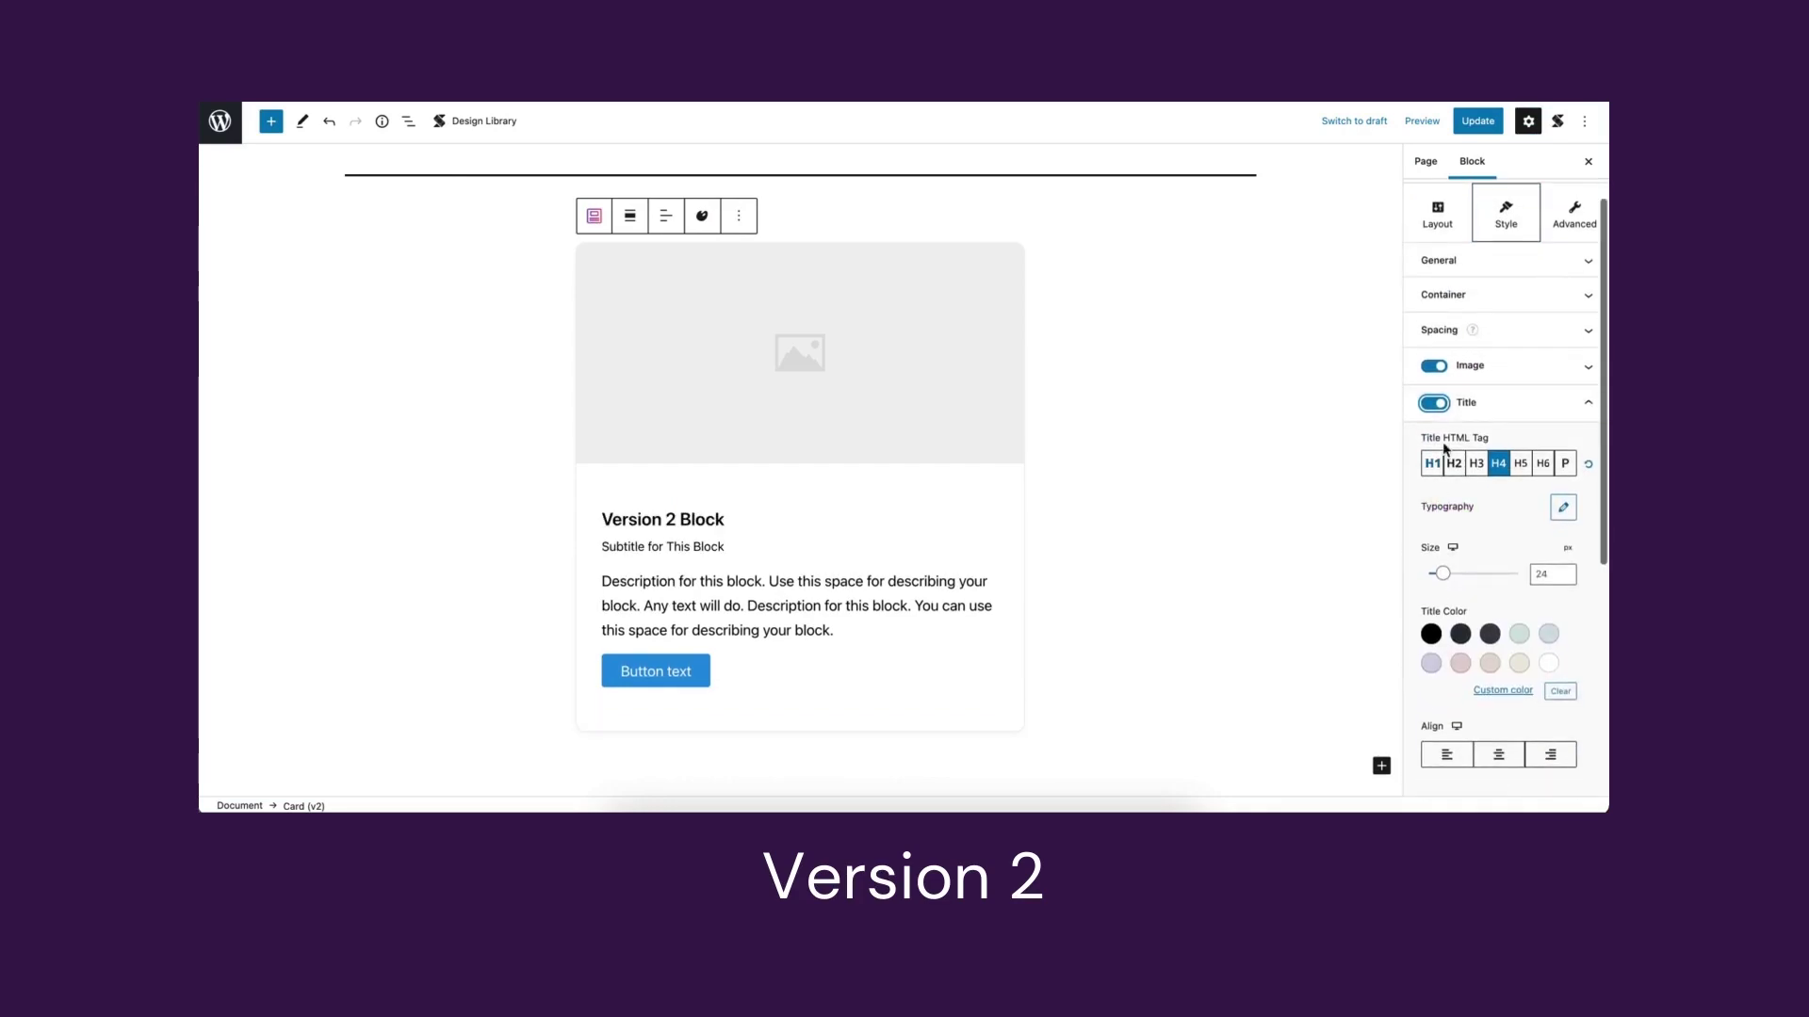
left_click(1438, 408)
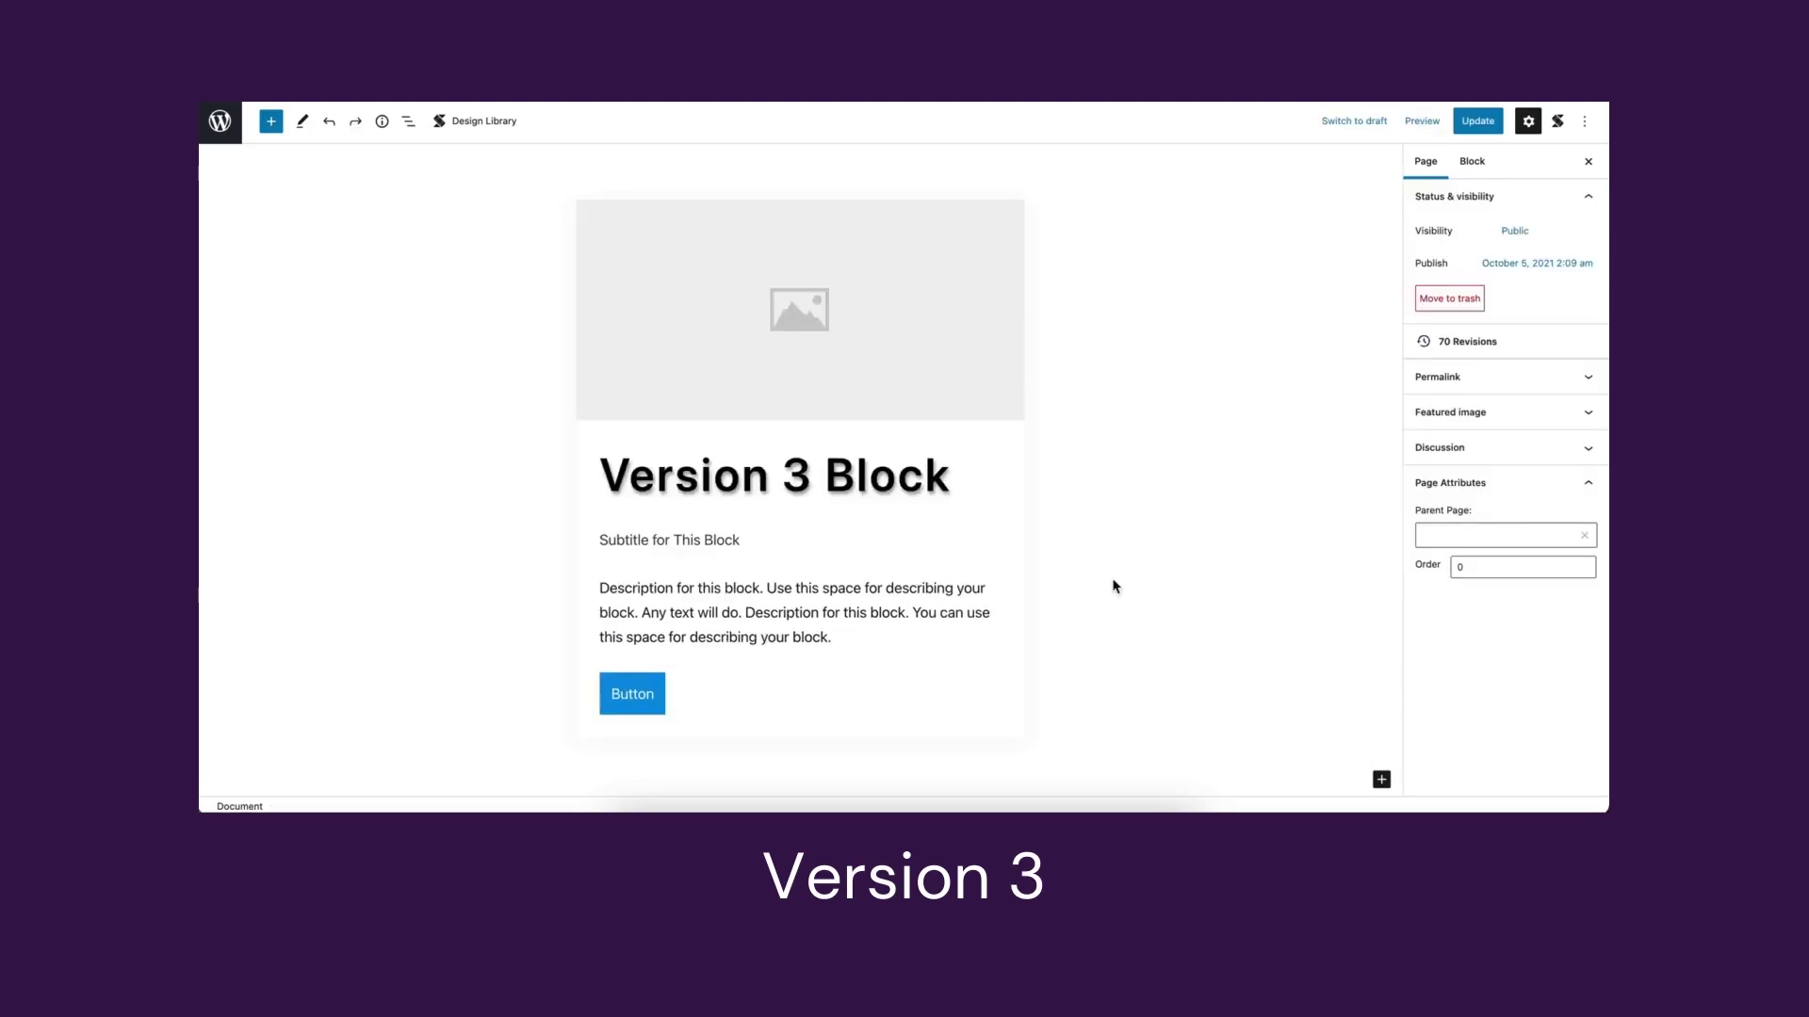
- Remove the old heading block from the Version 3 card
left_click(838, 512)
scroll(893, 452, "down", 1)
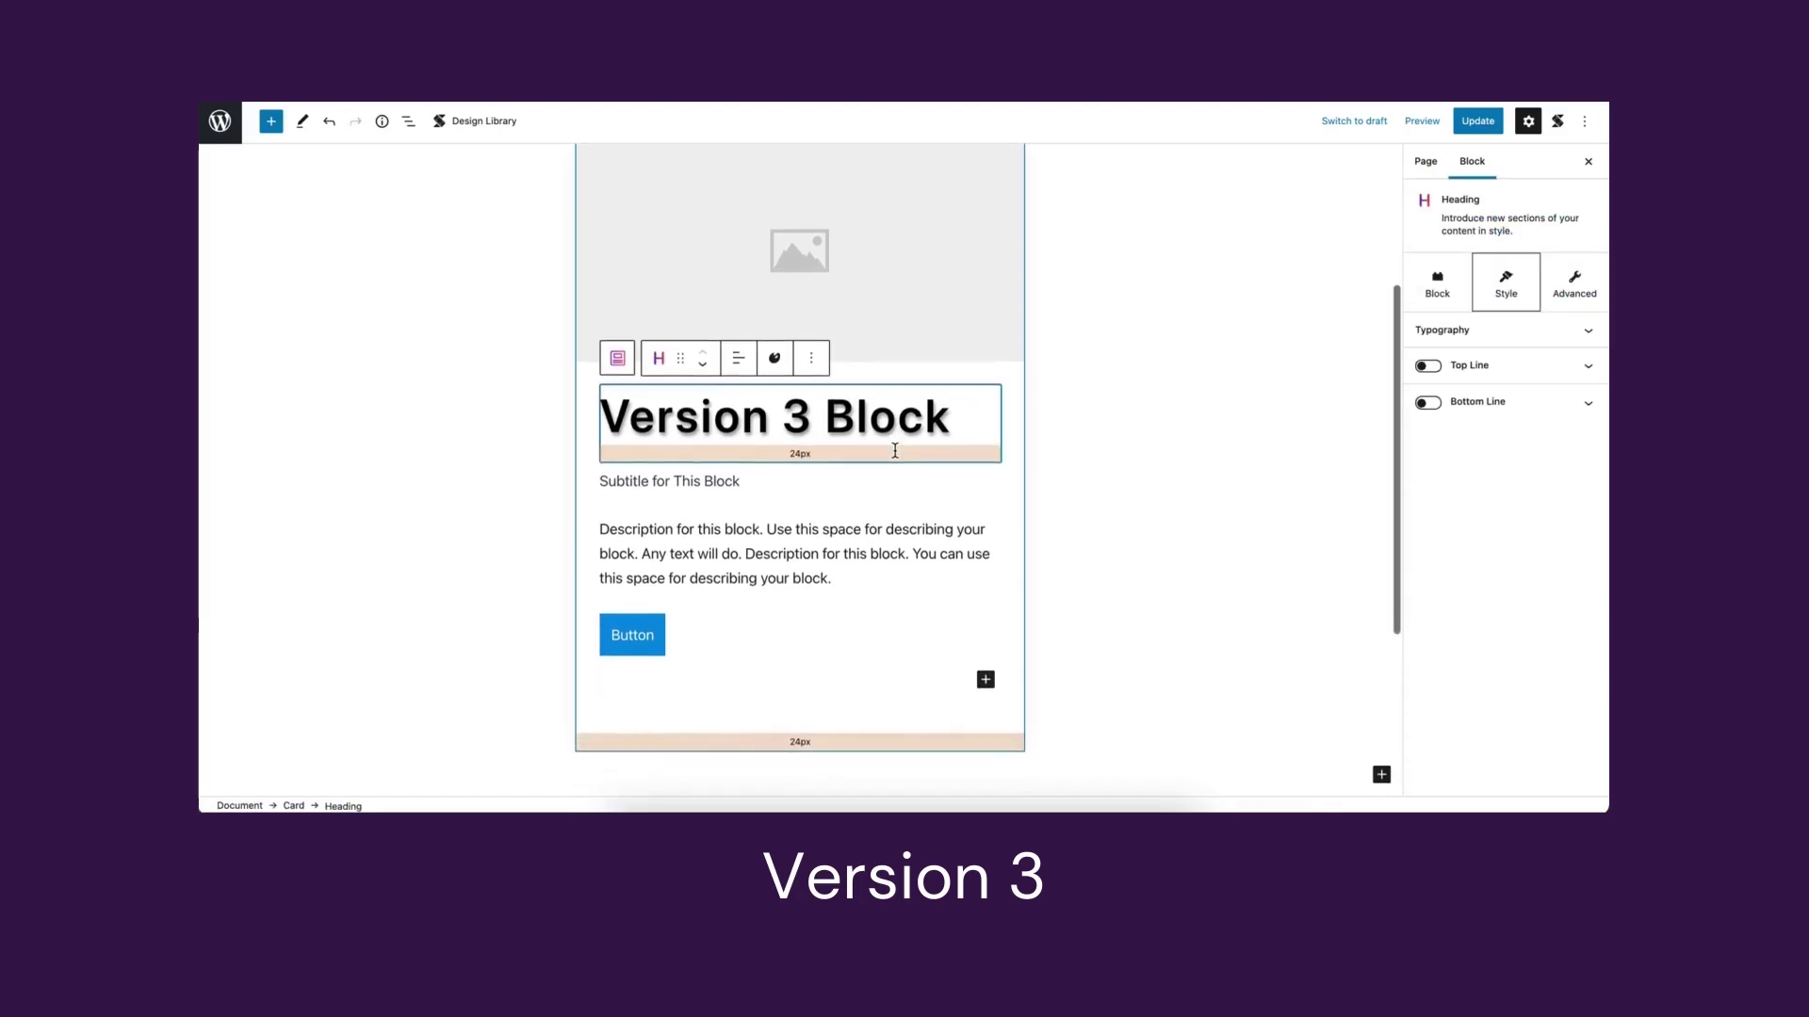
left_click(811, 351)
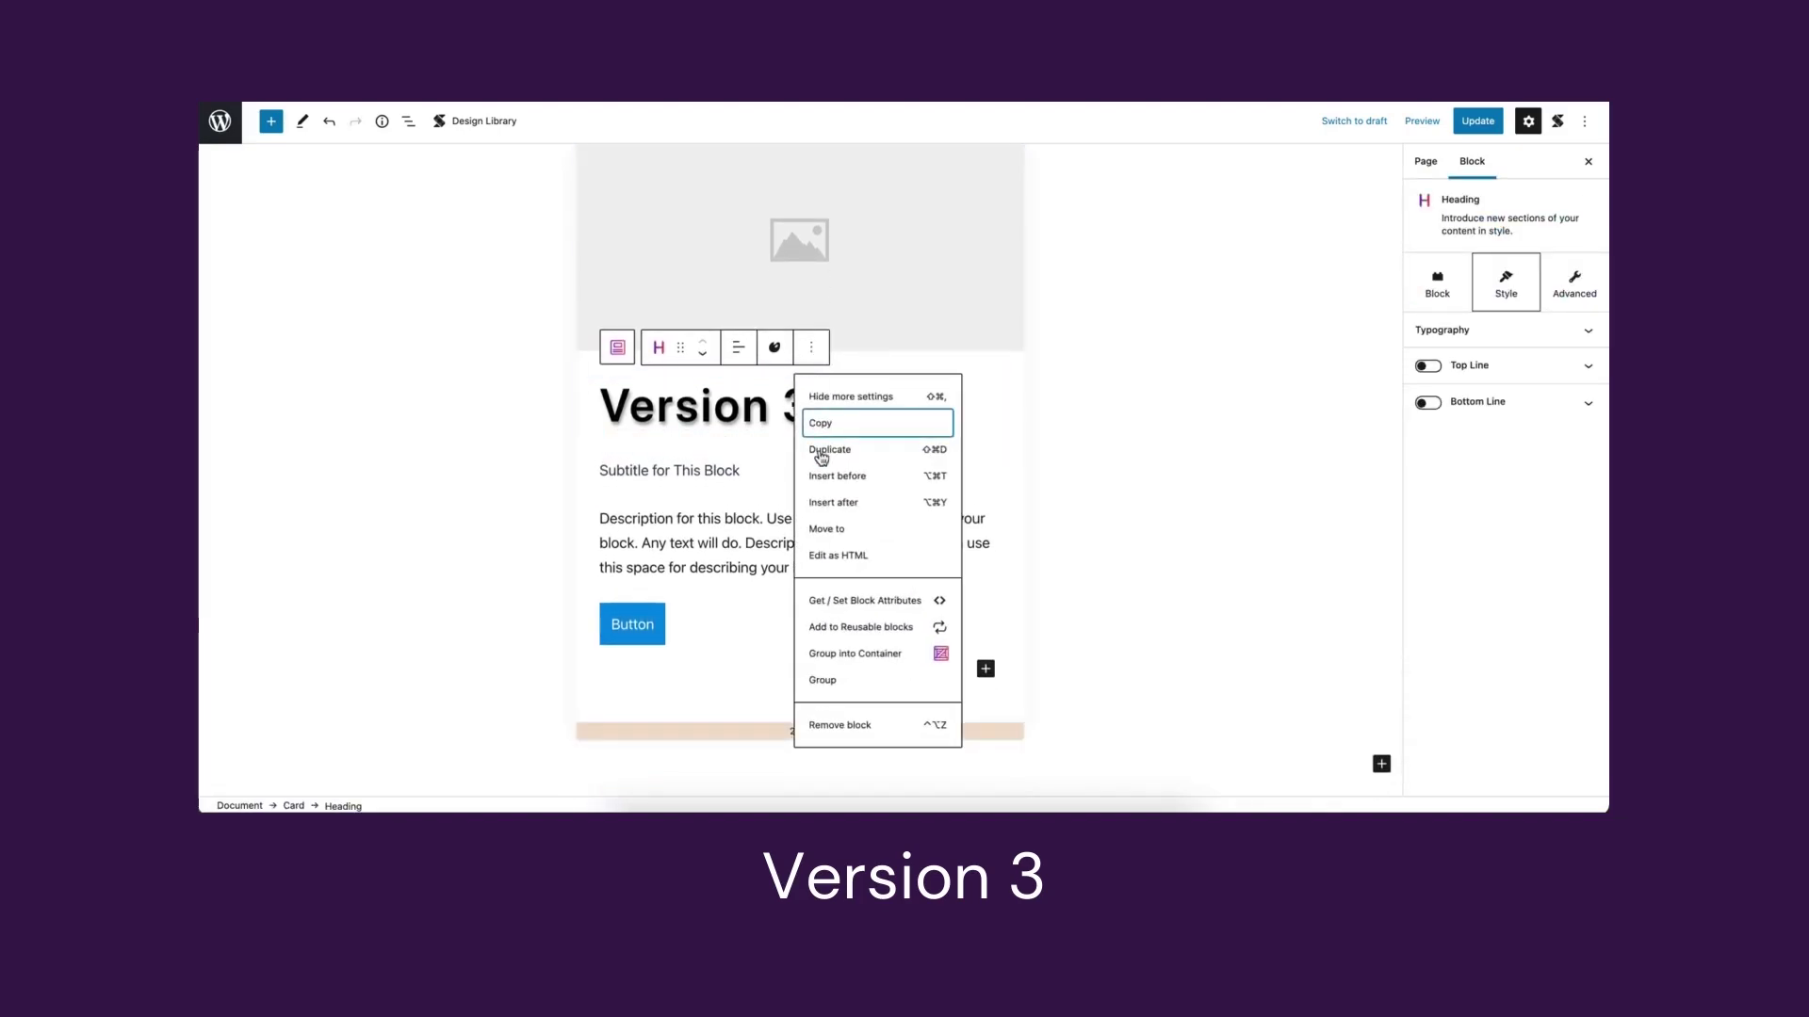
left_click(865, 731)
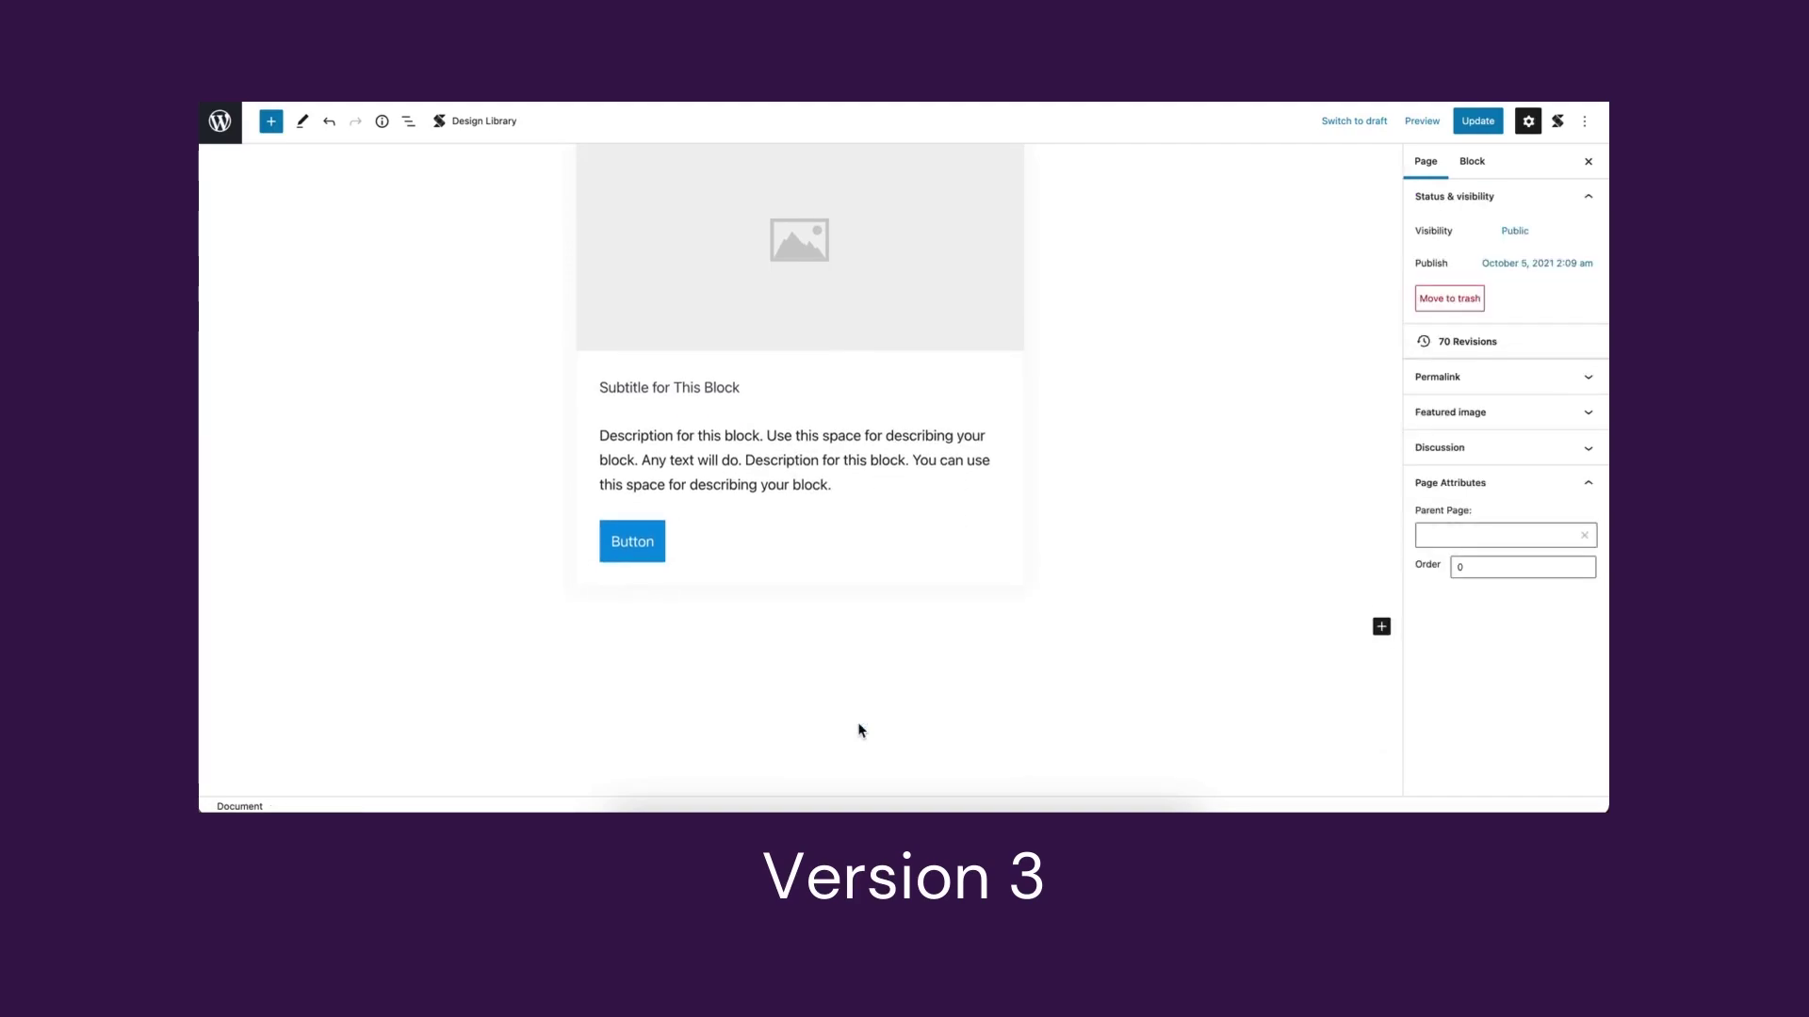
- Insert a new heading block in the card and move it above the subtitle
left_click(788, 597)
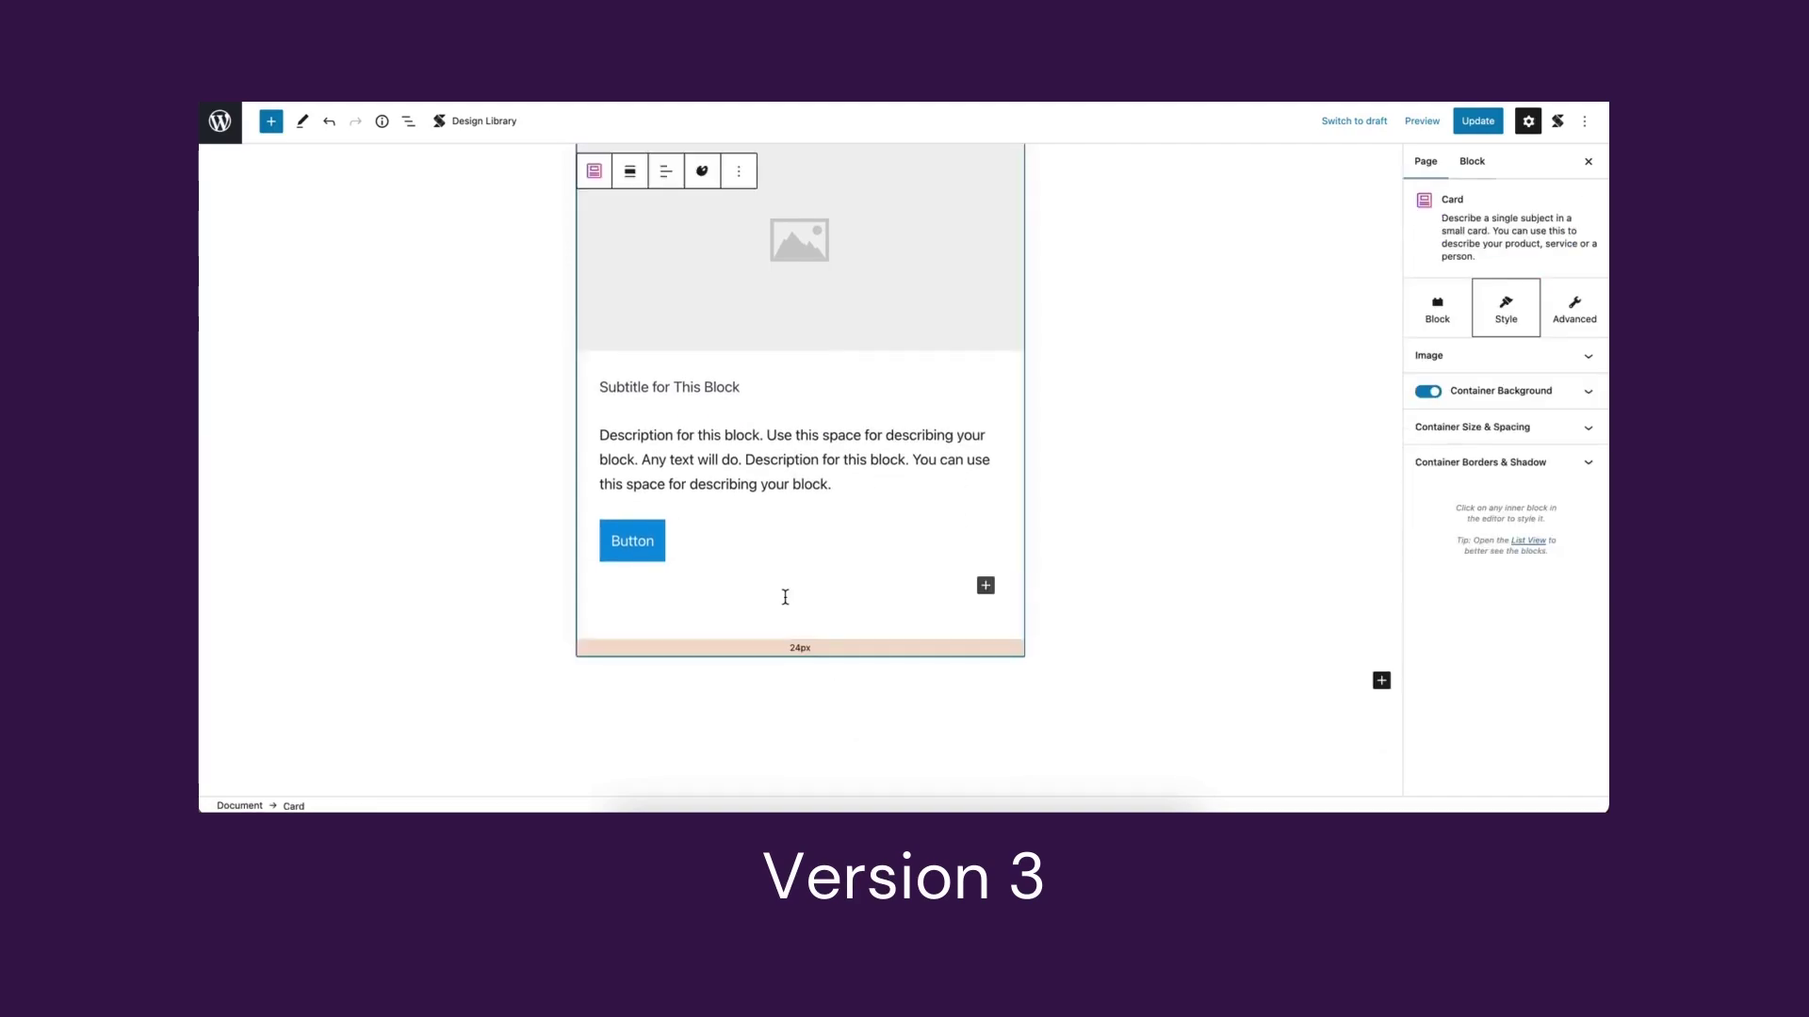
left_click(985, 585)
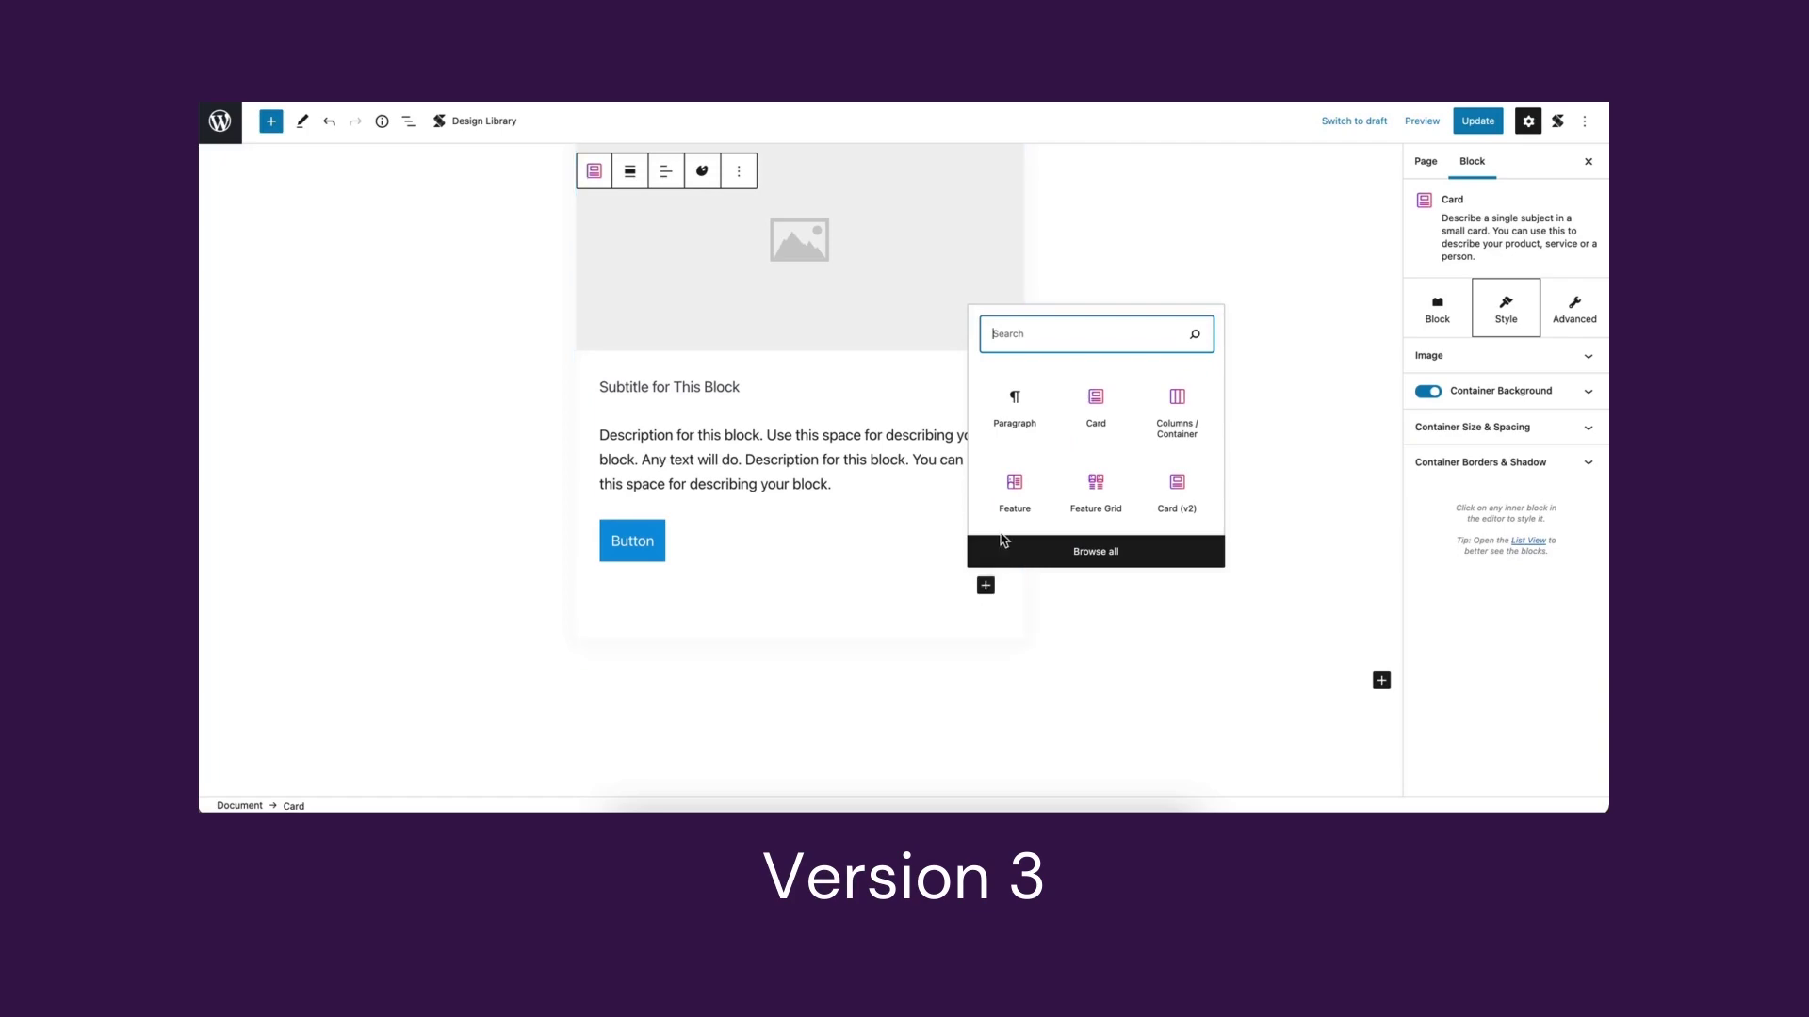
type("heading")
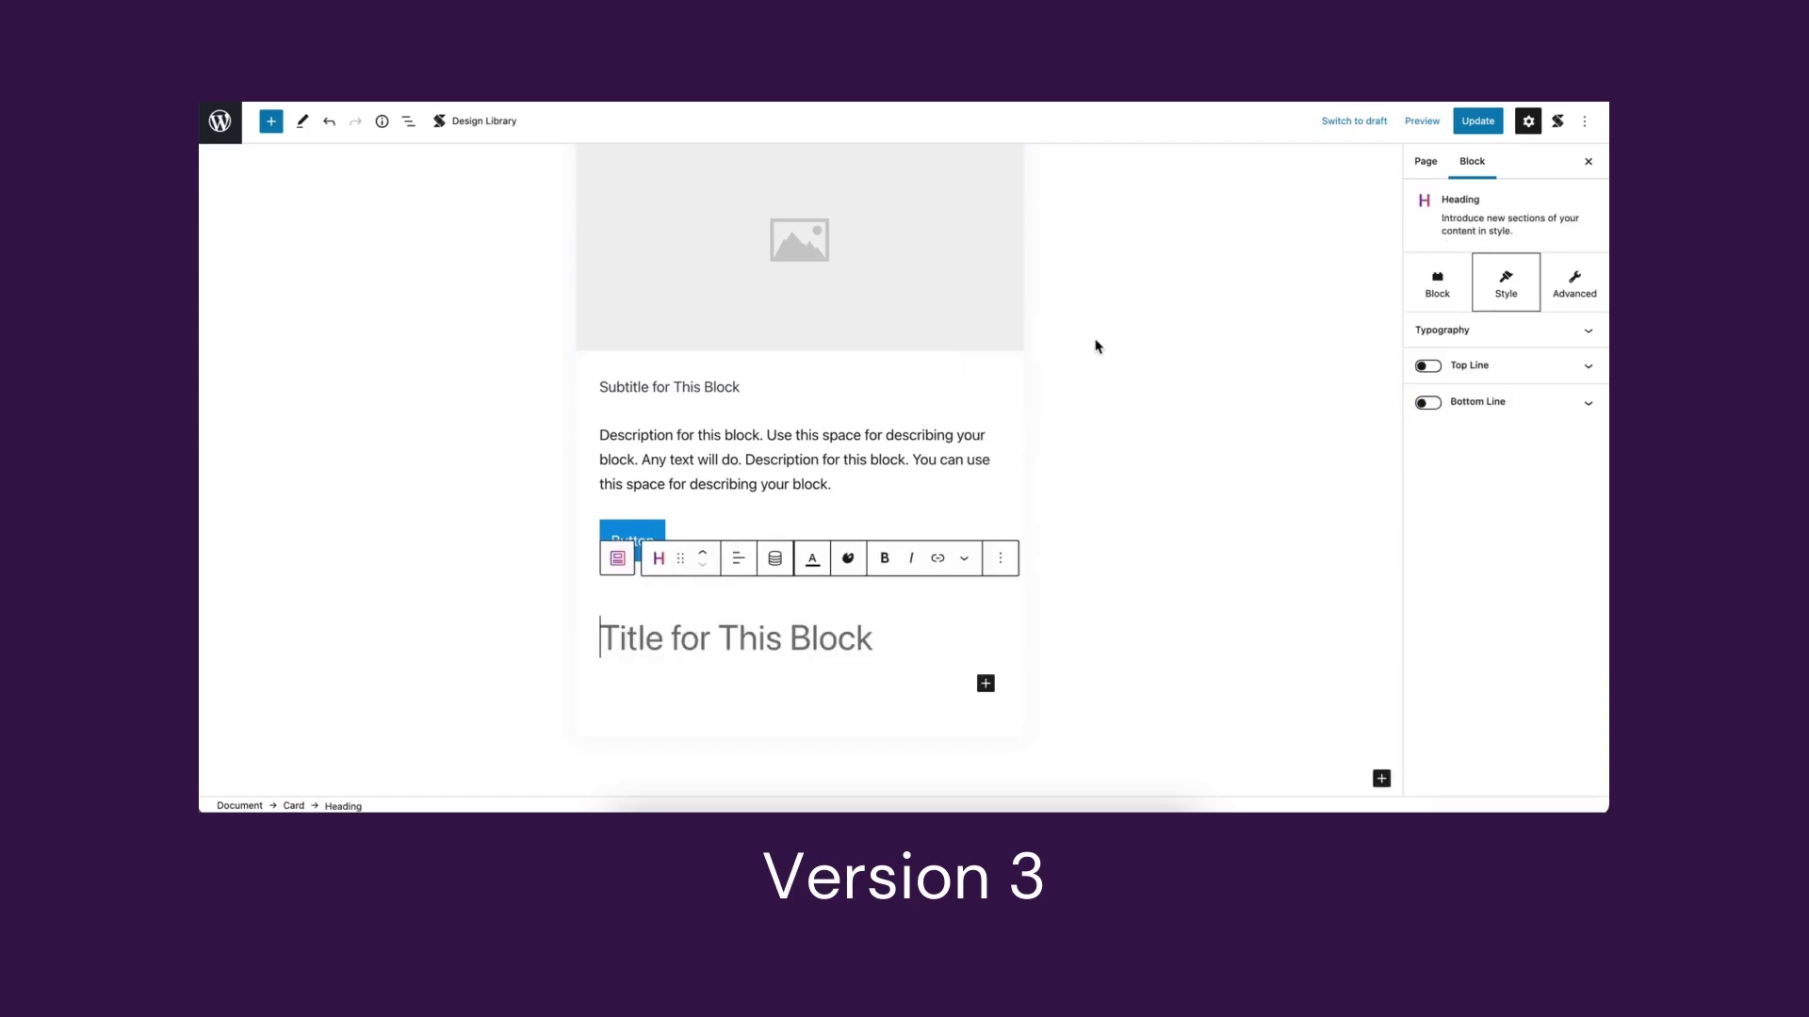
left_click(703, 553)
left_click(706, 553)
left_click(706, 553)
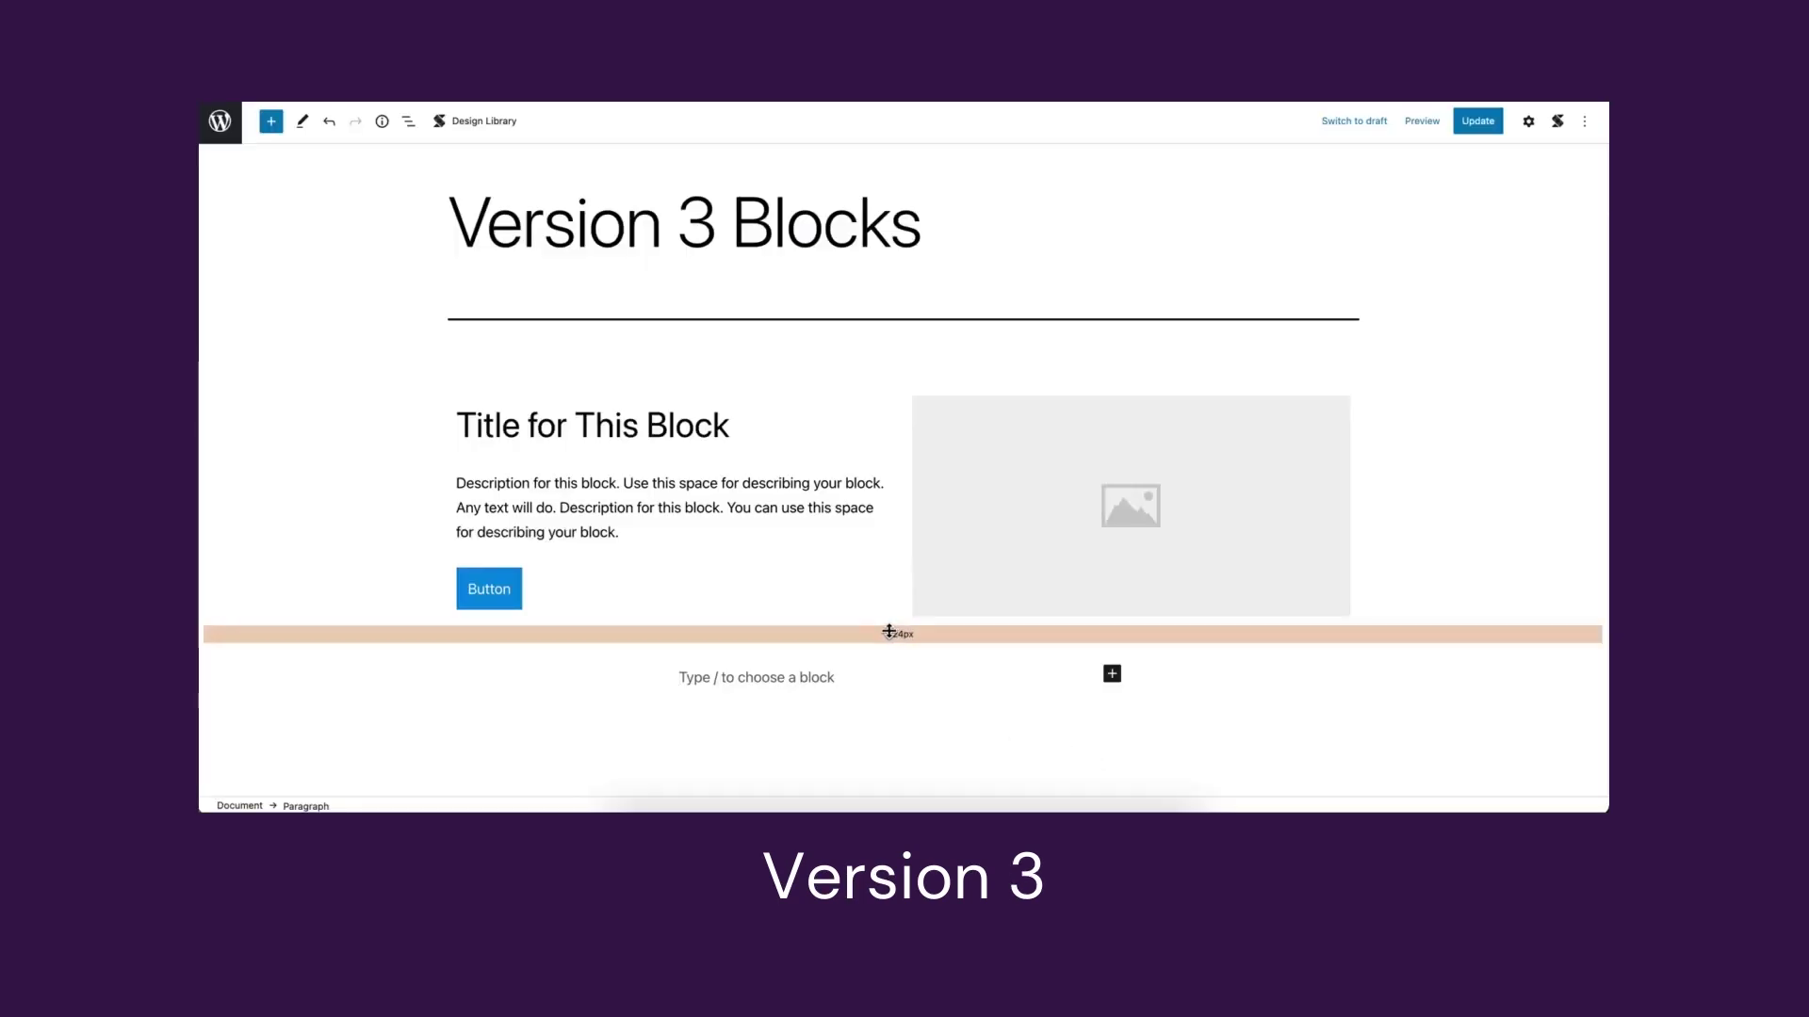
- Select the Feature block below the Version 3 Blocks heading
left_click(888, 632)
left_click(782, 600)
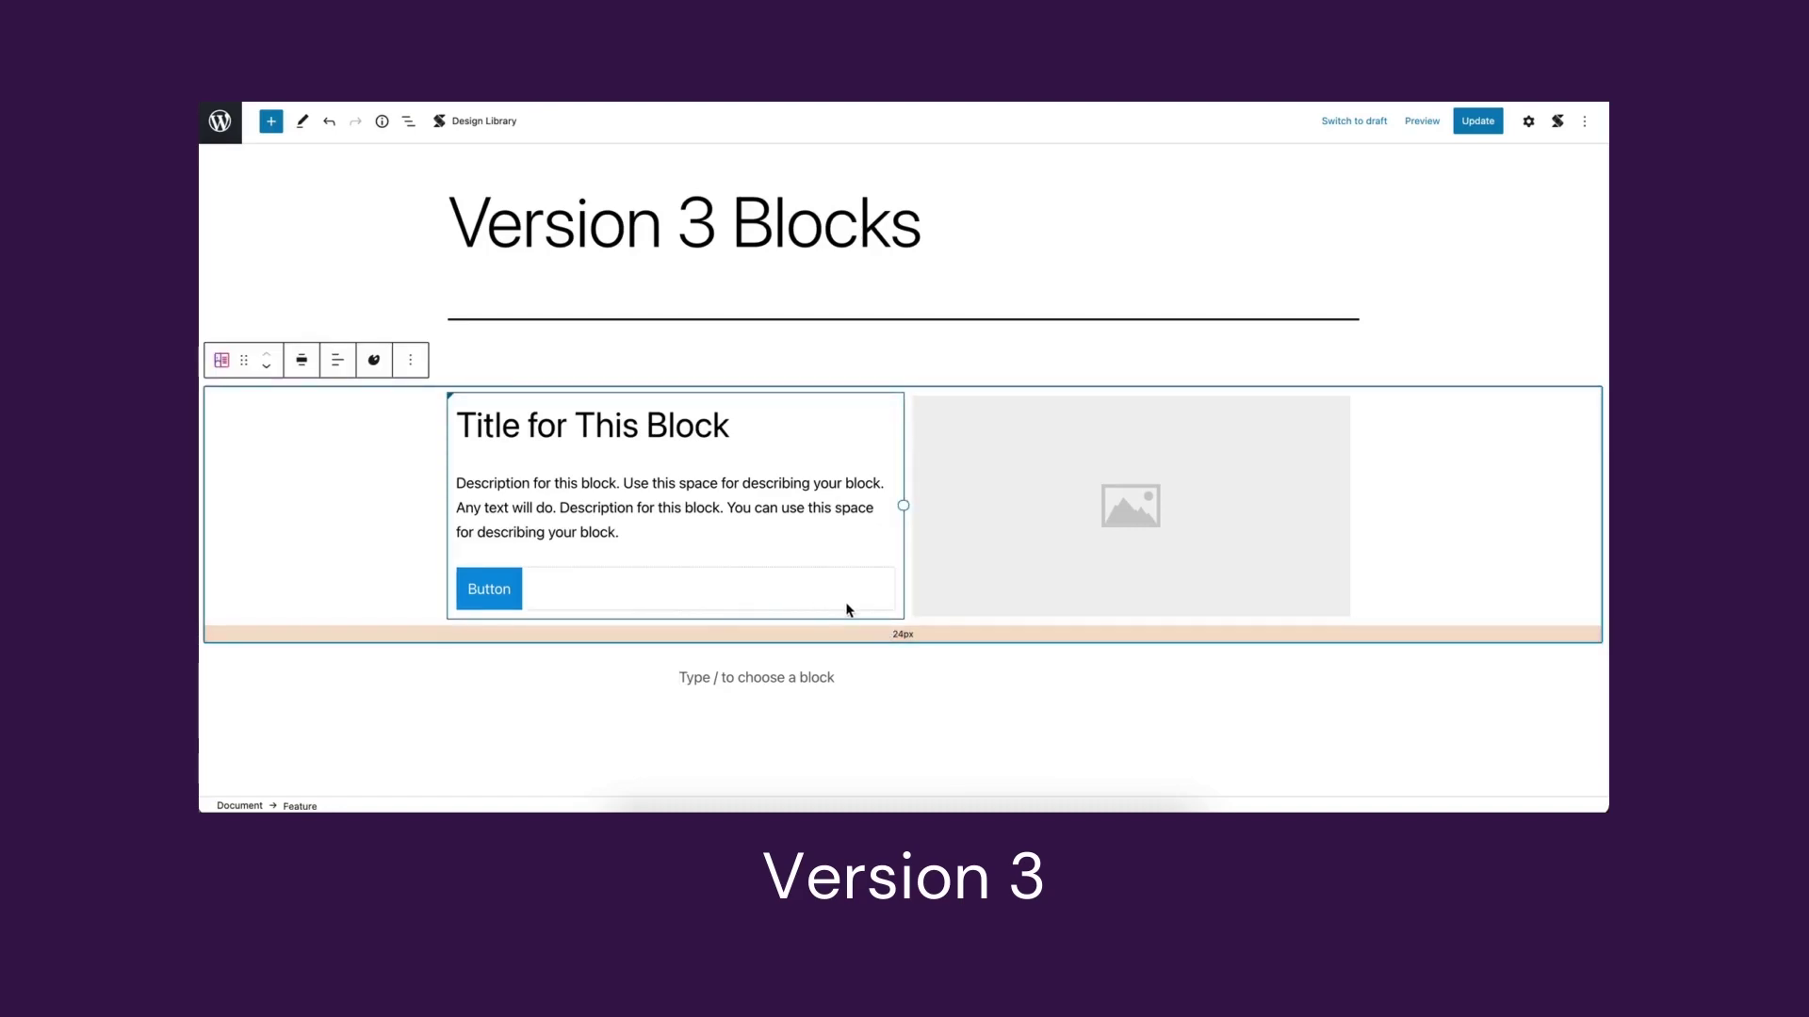
left_click(904, 593)
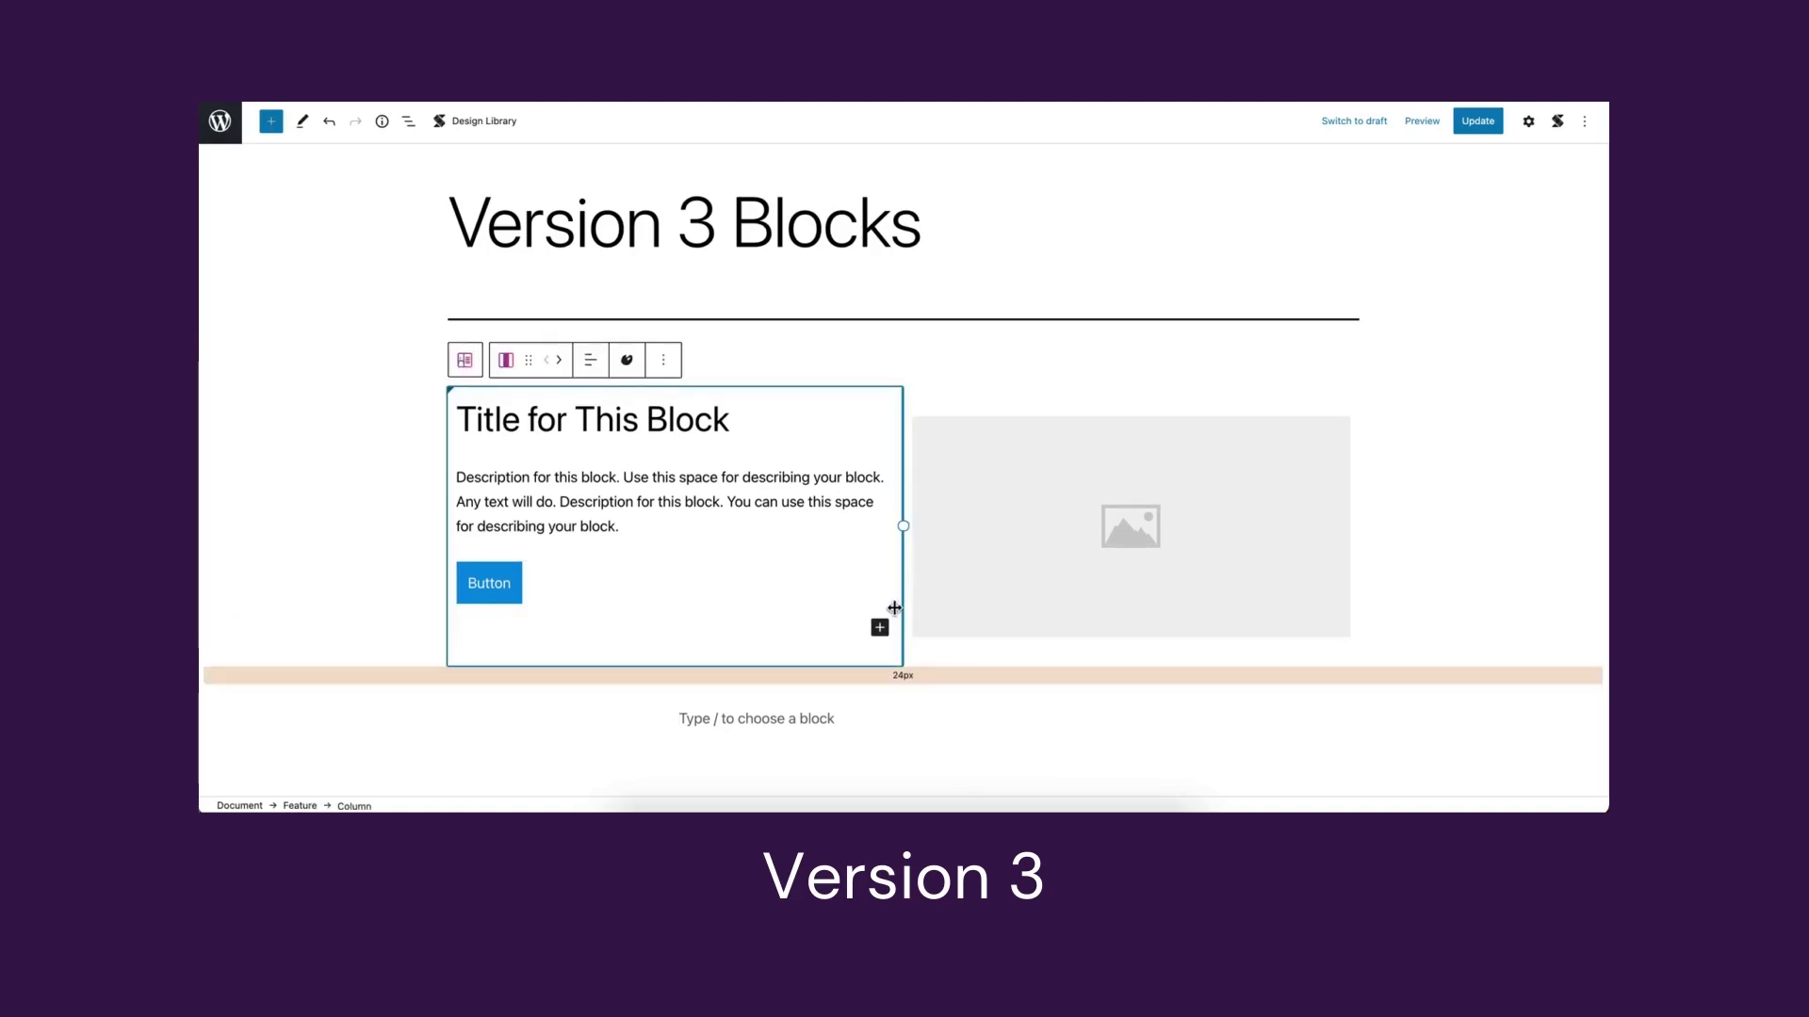
left_click(880, 628)
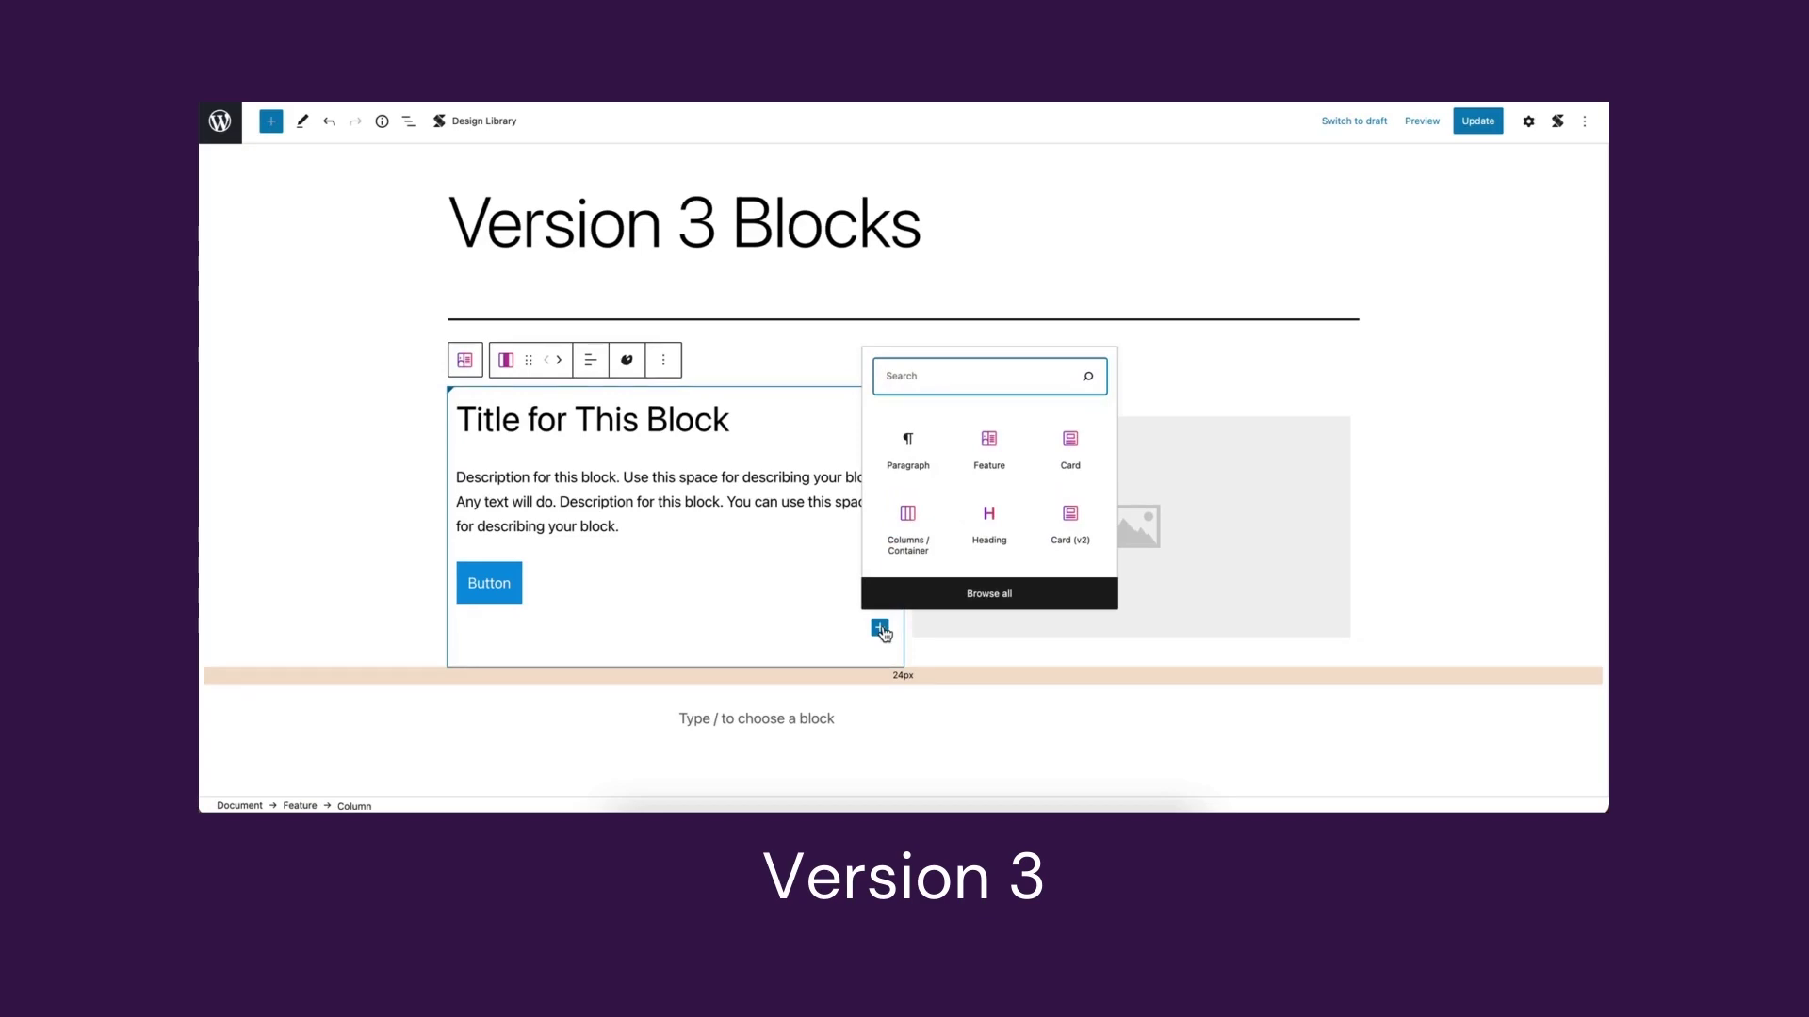
type("list")
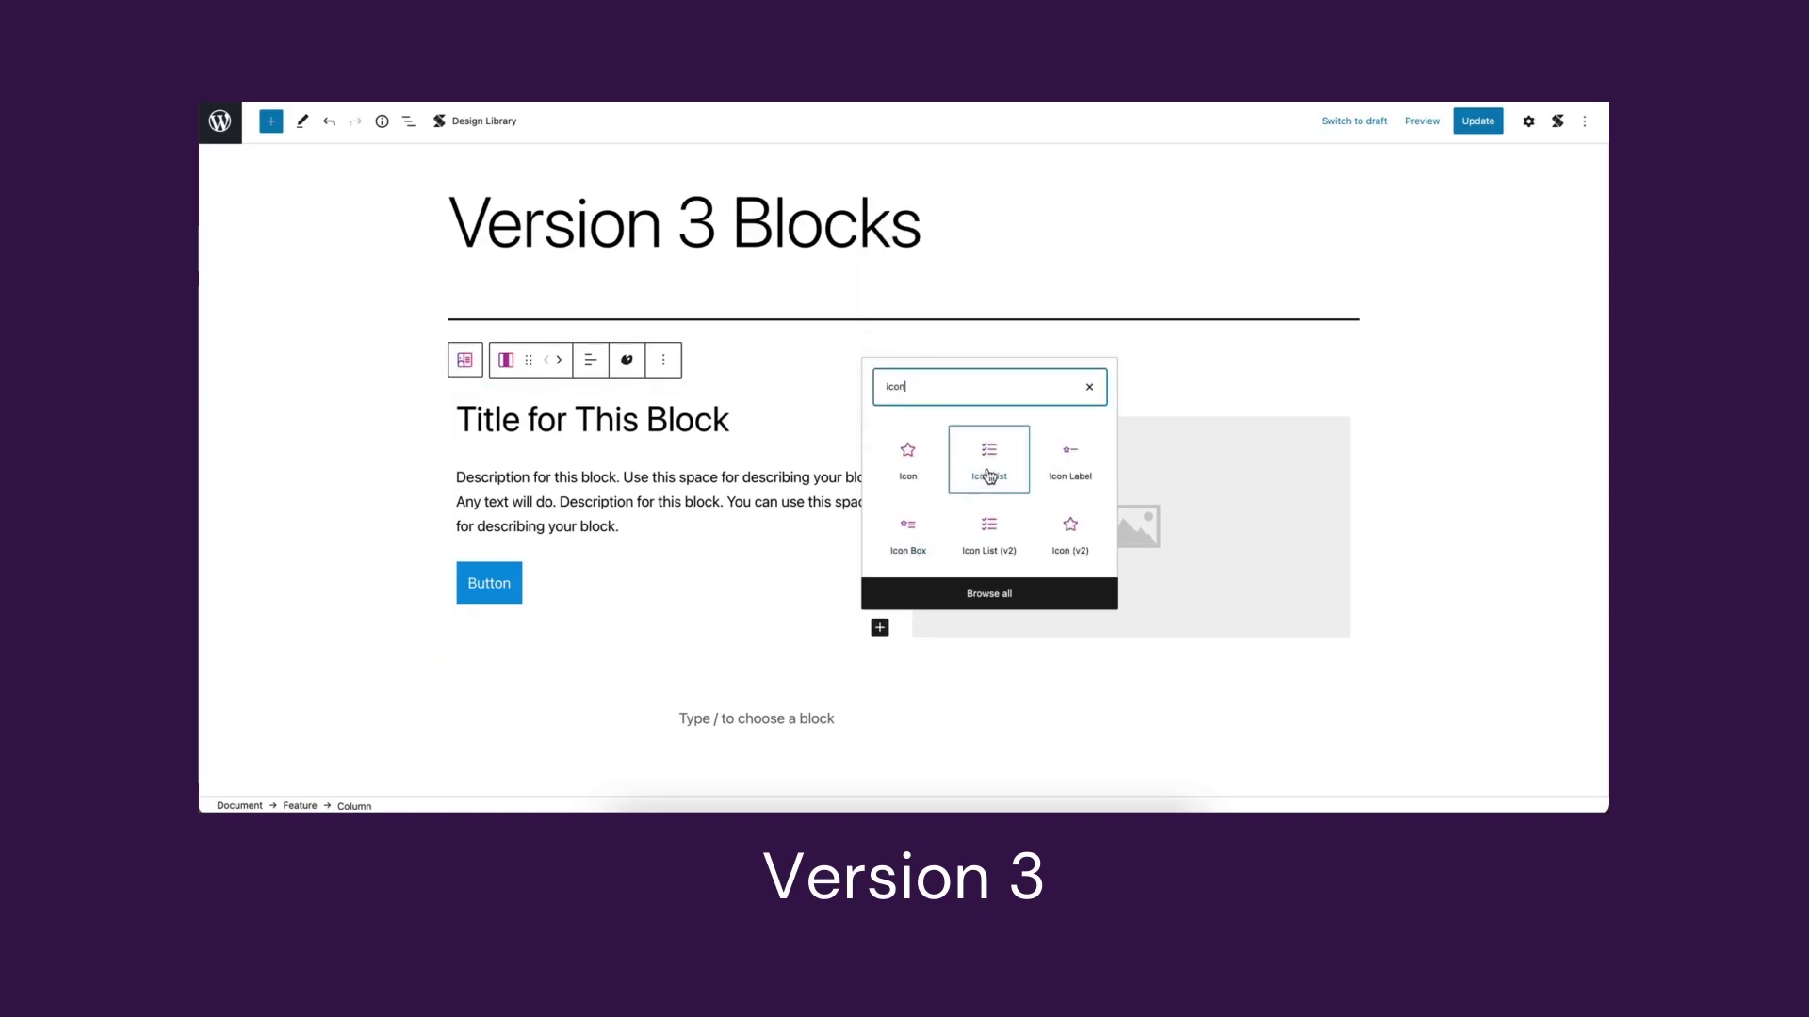
left_click(989, 462)
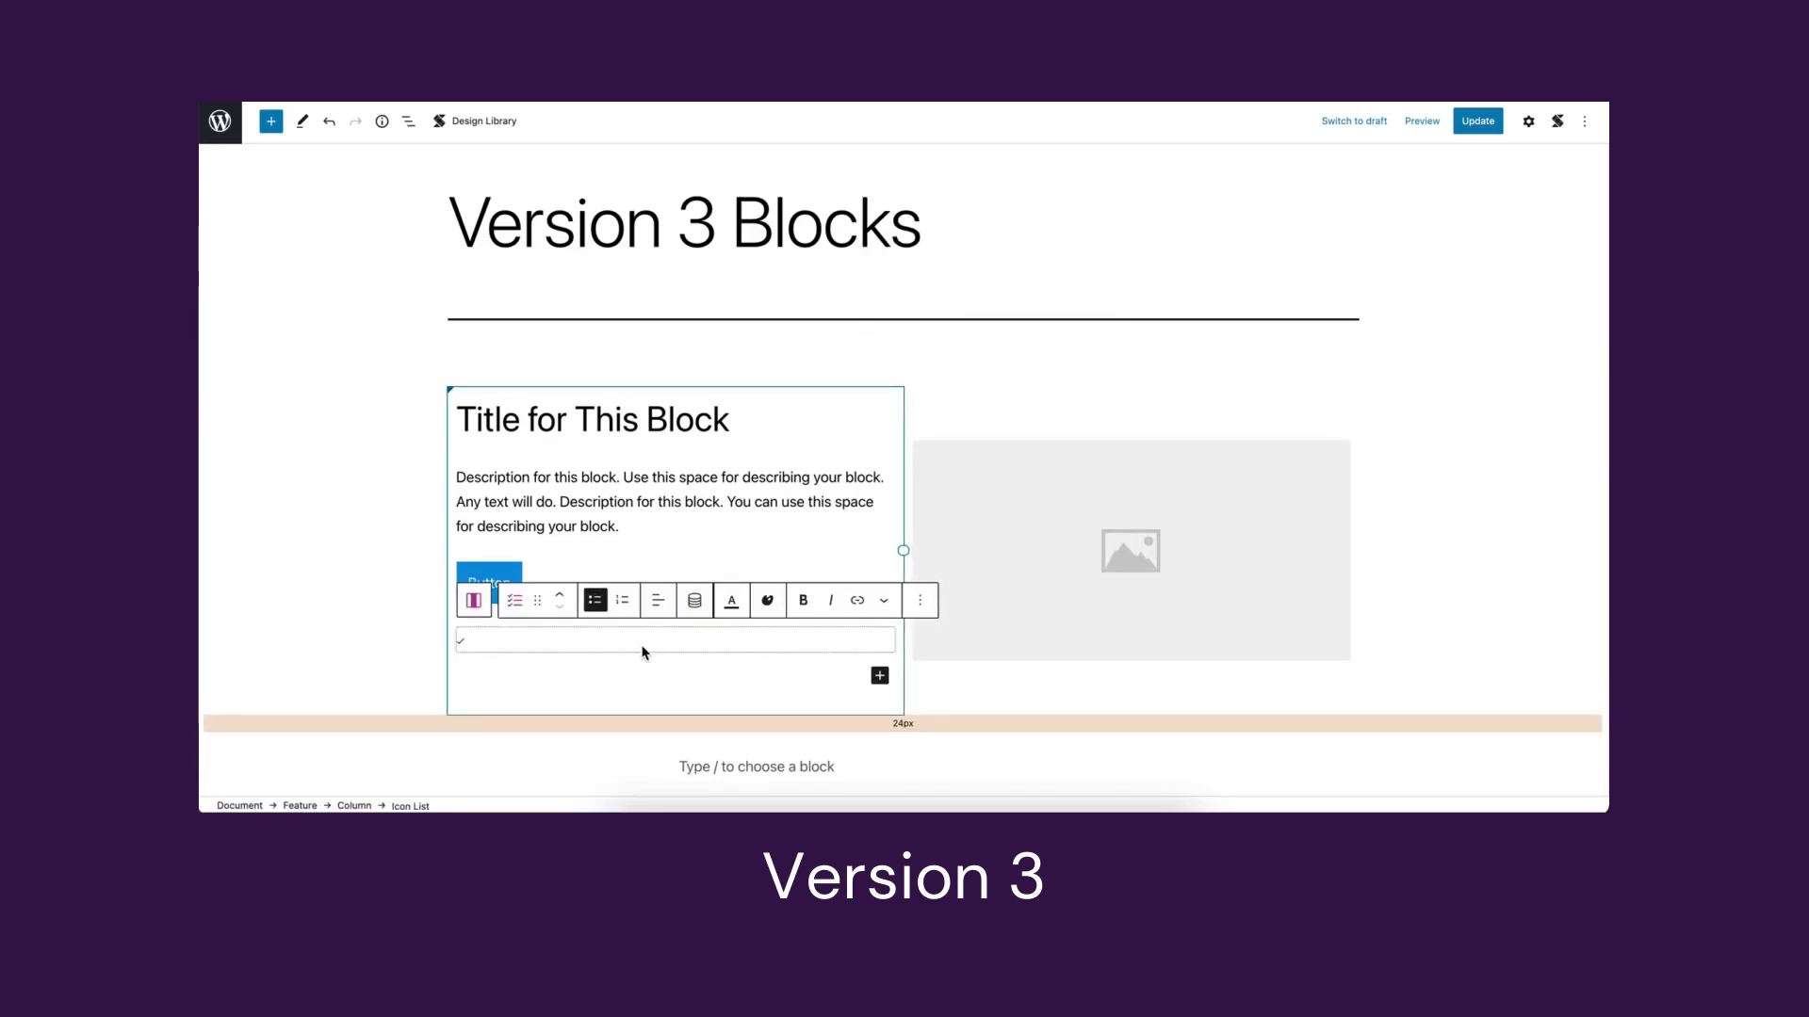
key("Return")
key("Return")
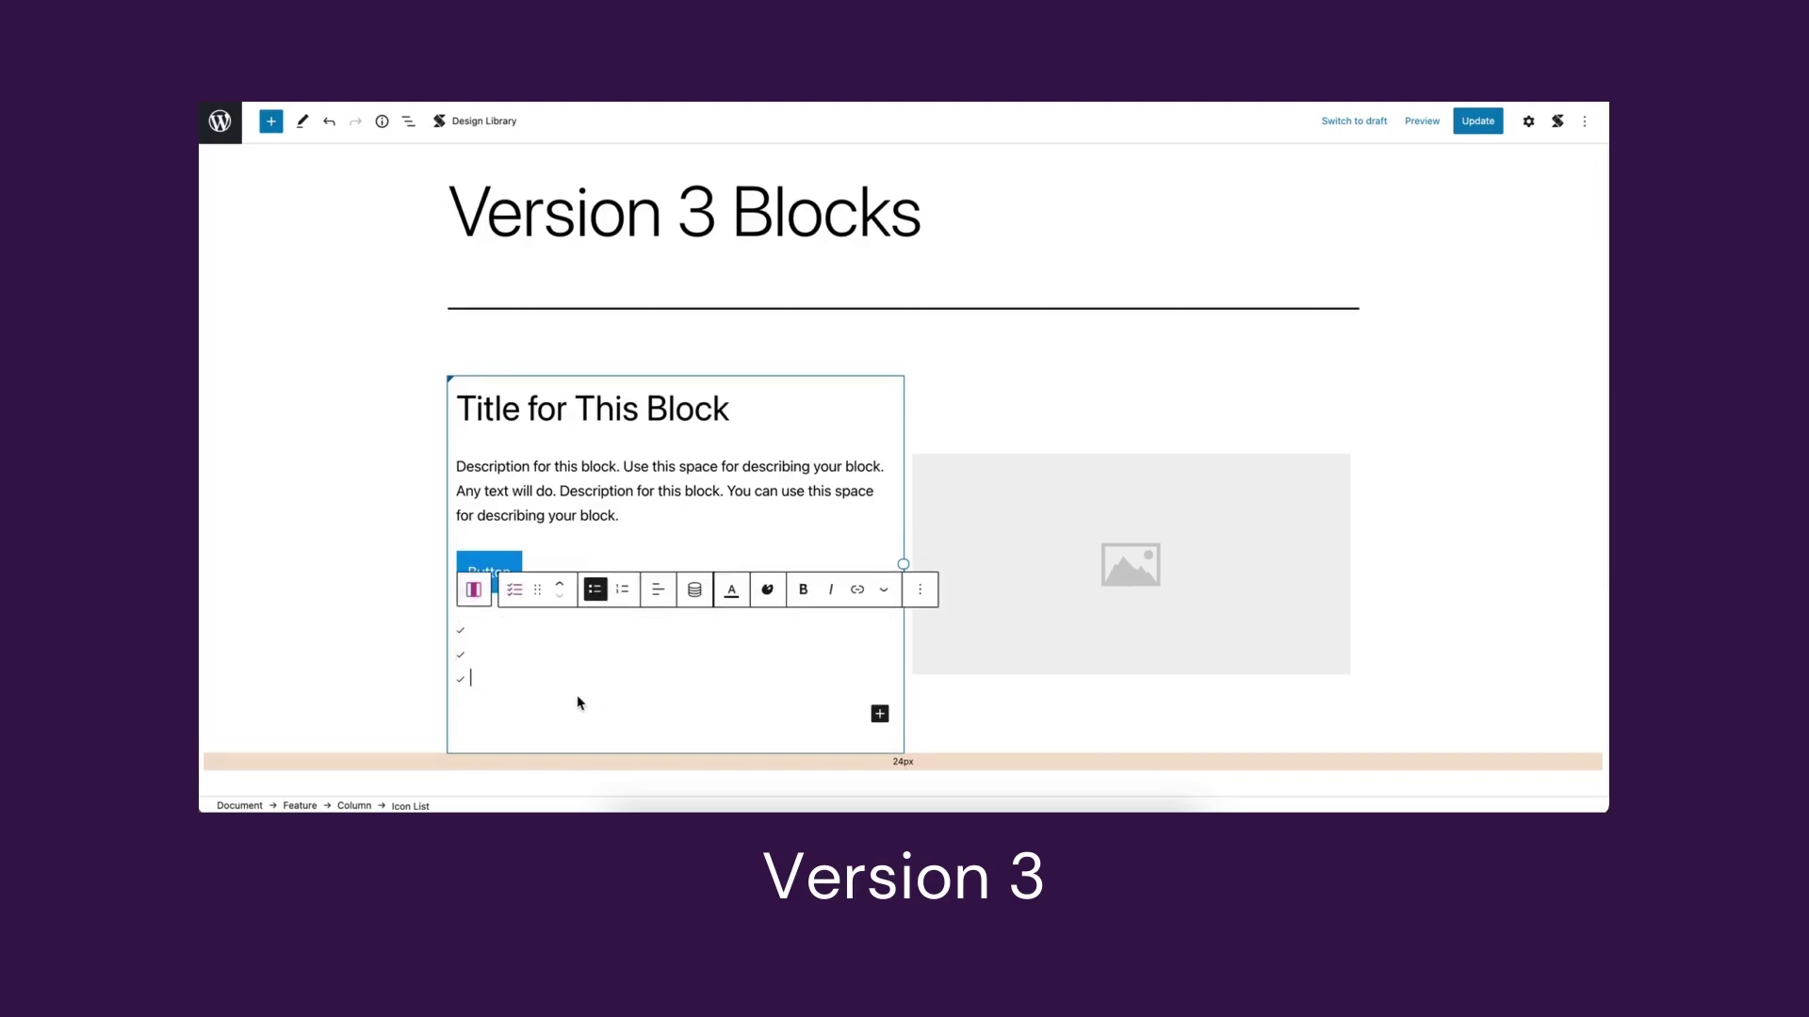
left_click(584, 782)
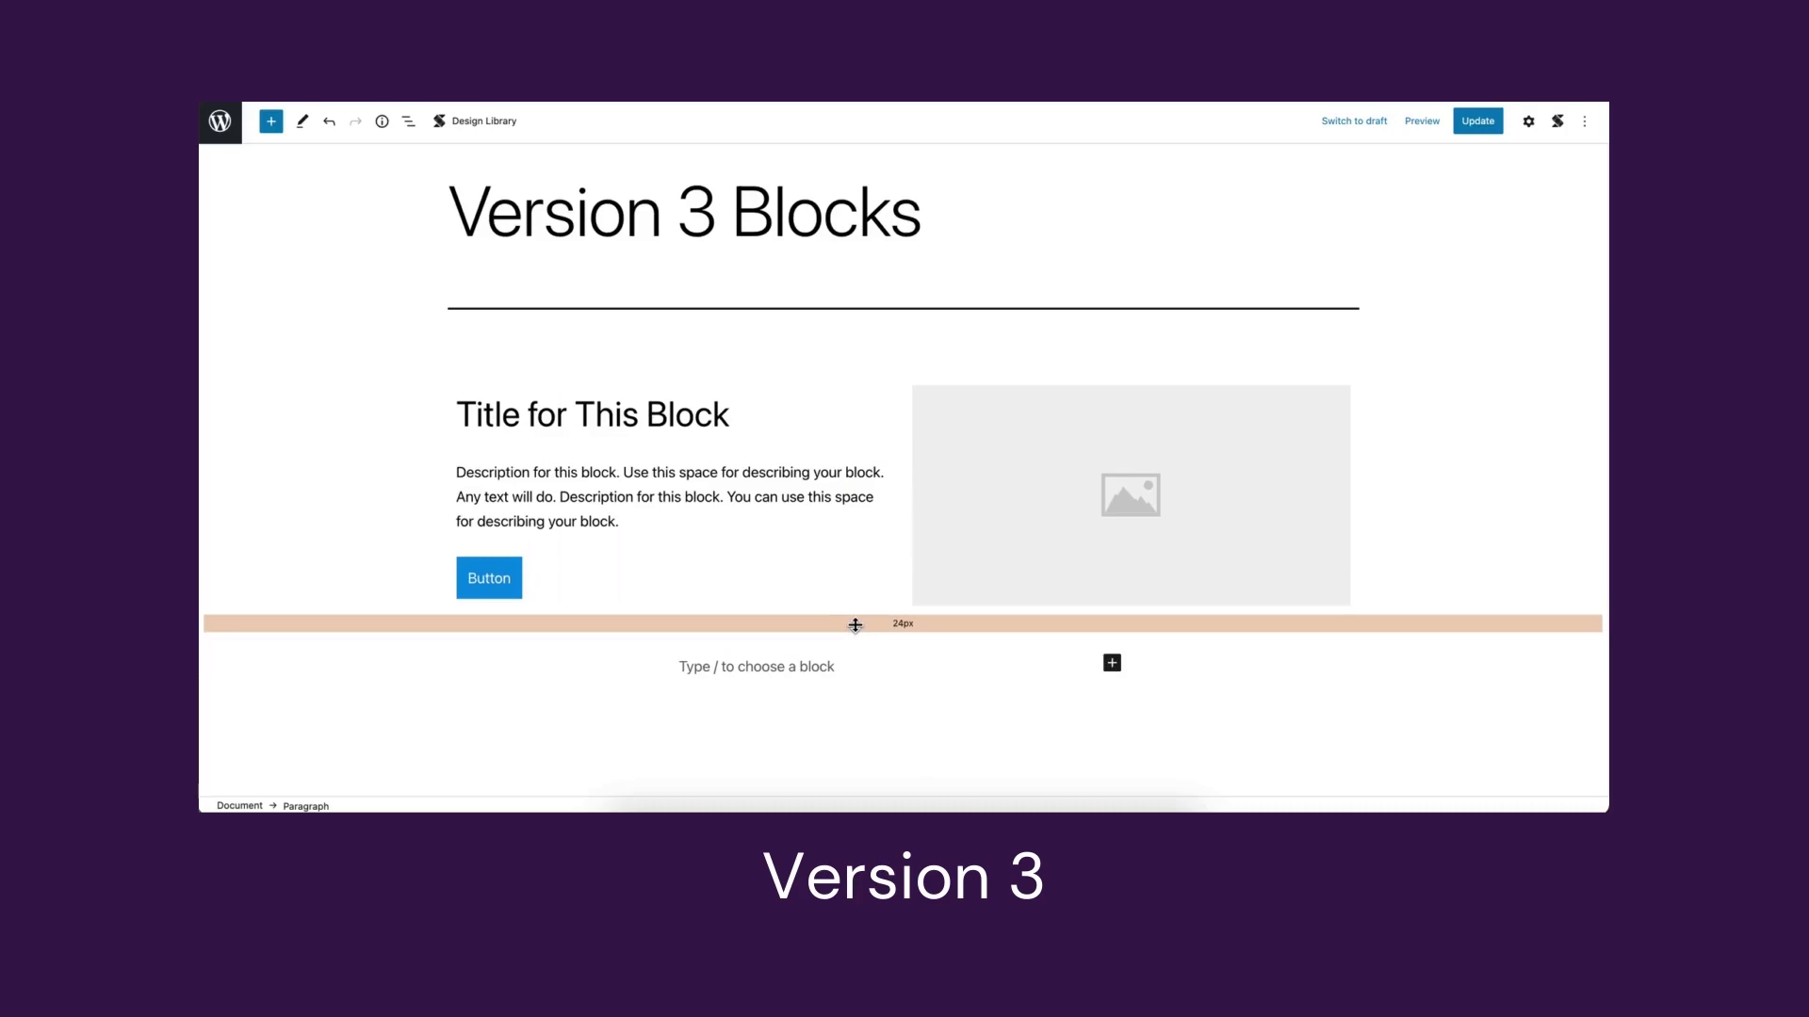
left_click(856, 626)
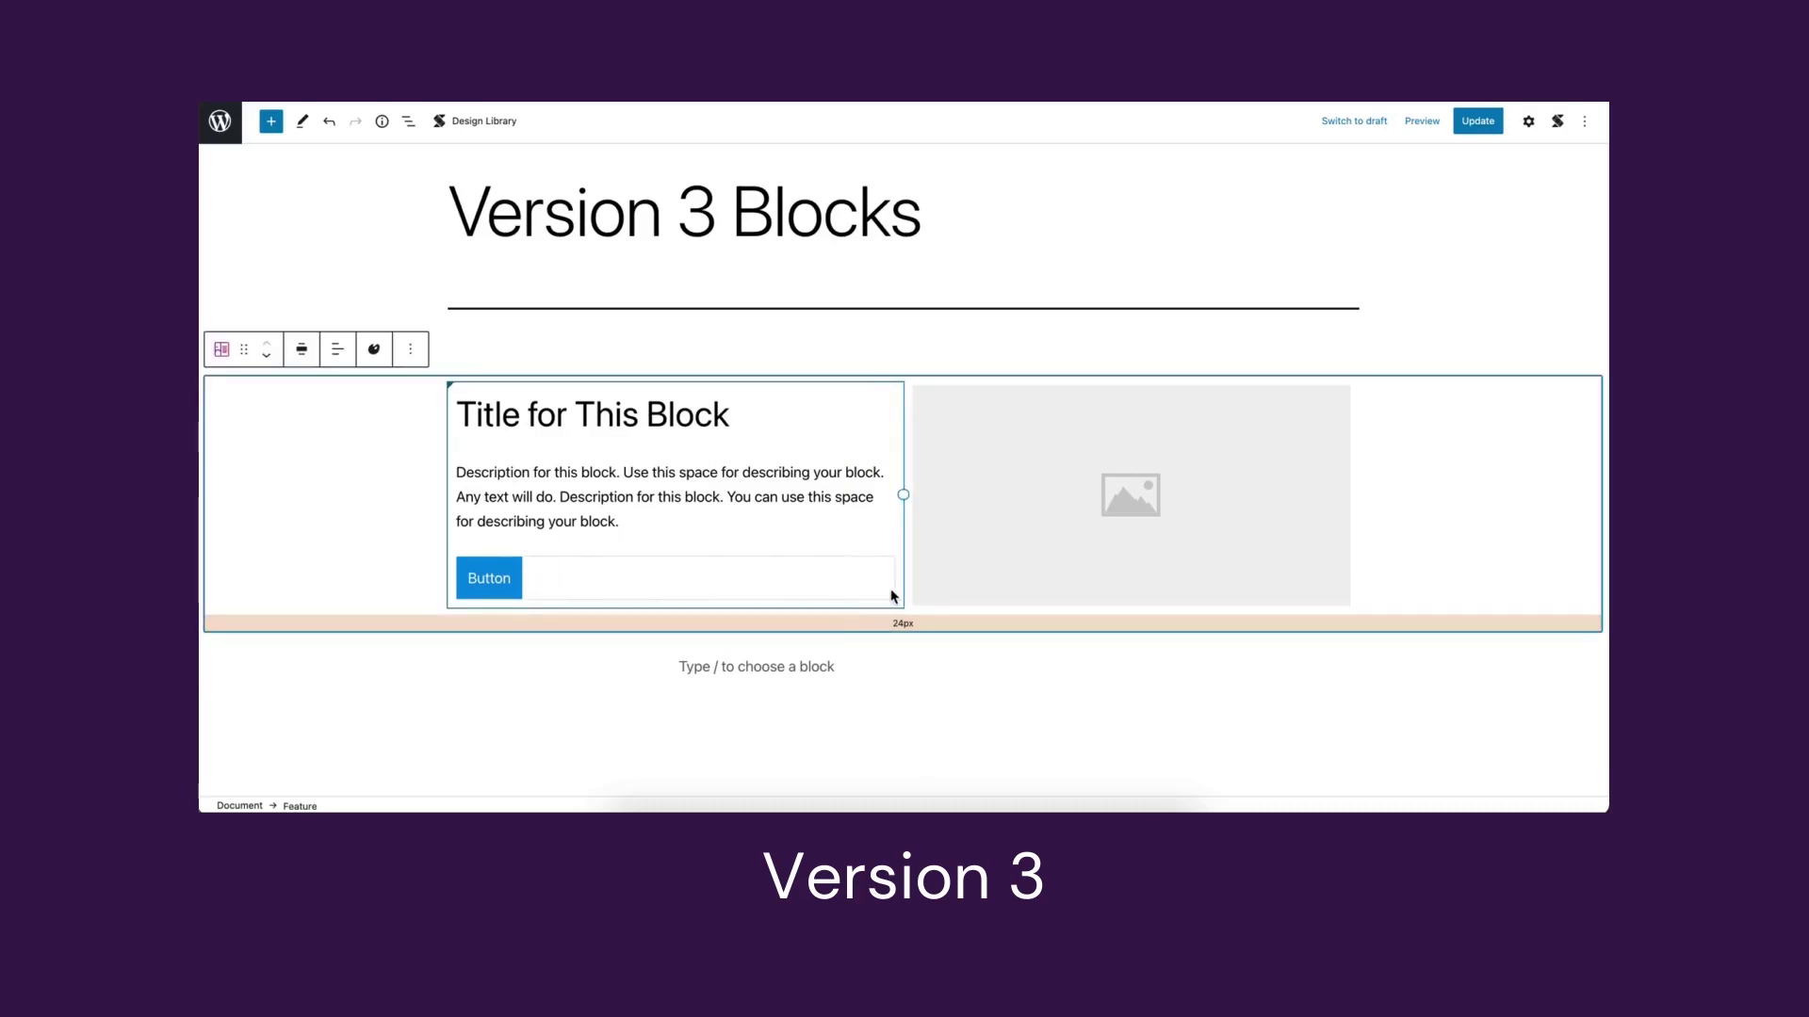
left_click(895, 581)
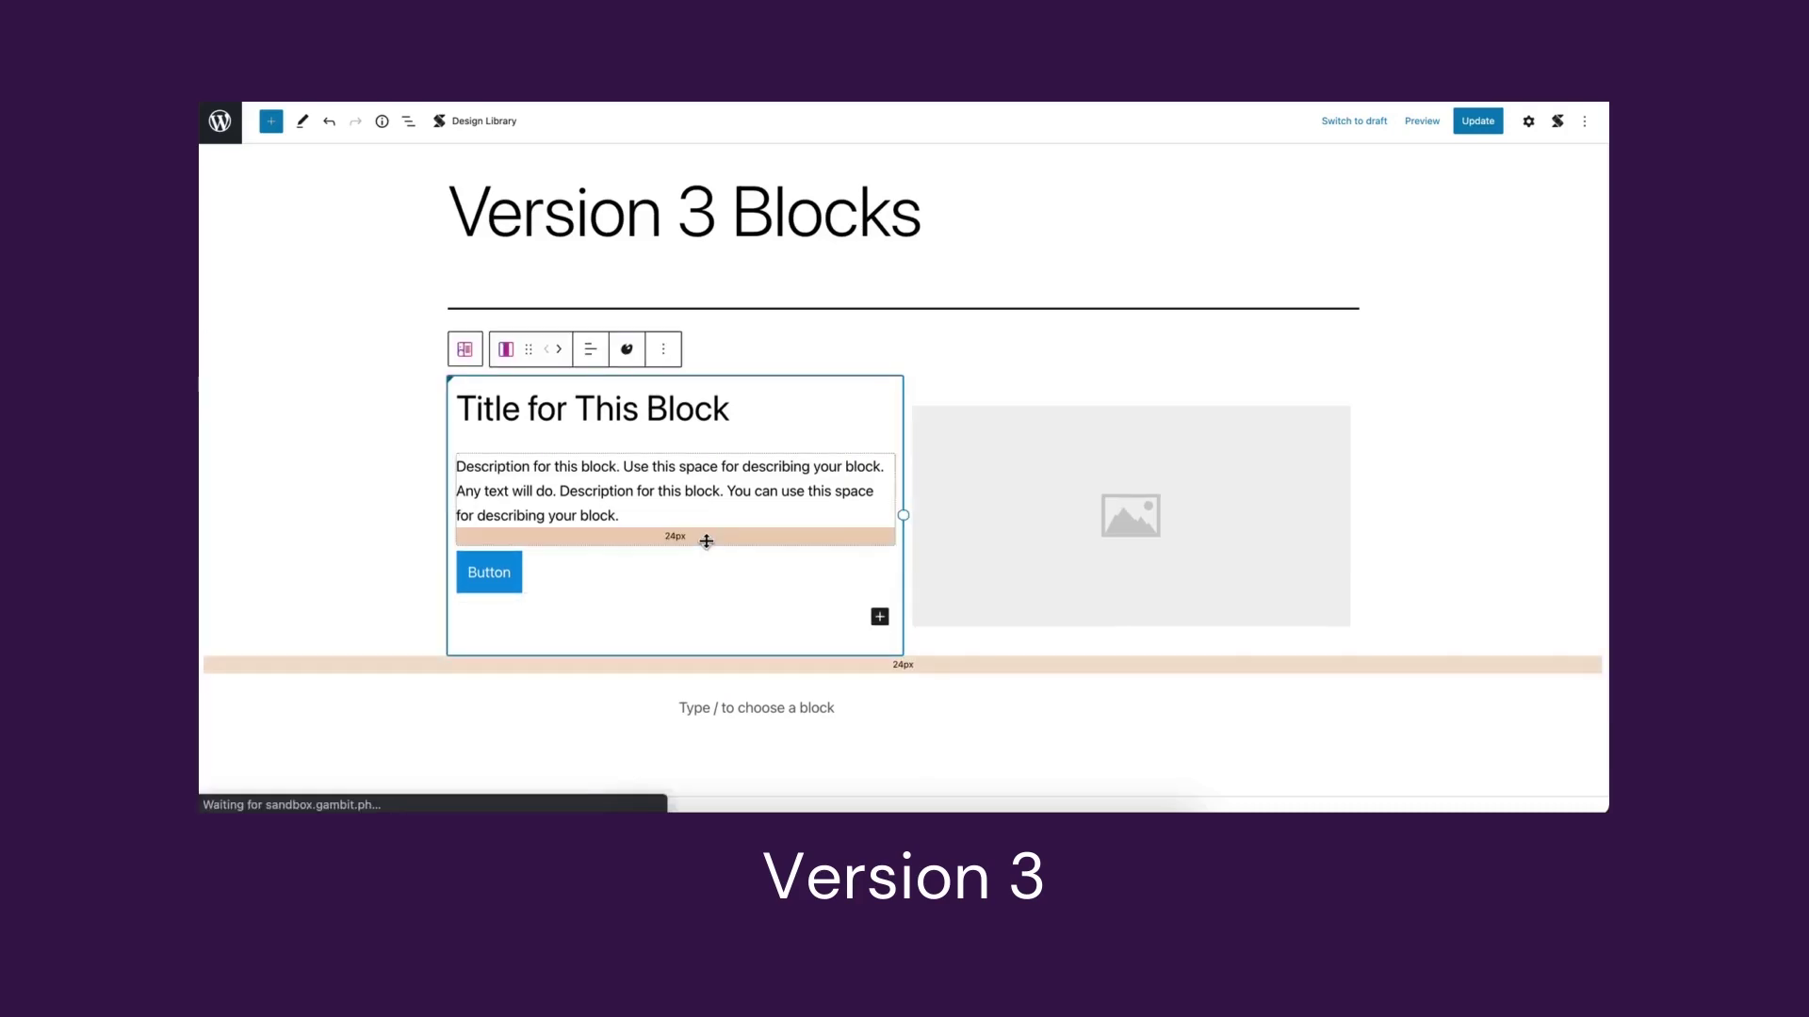
left_click(560, 352)
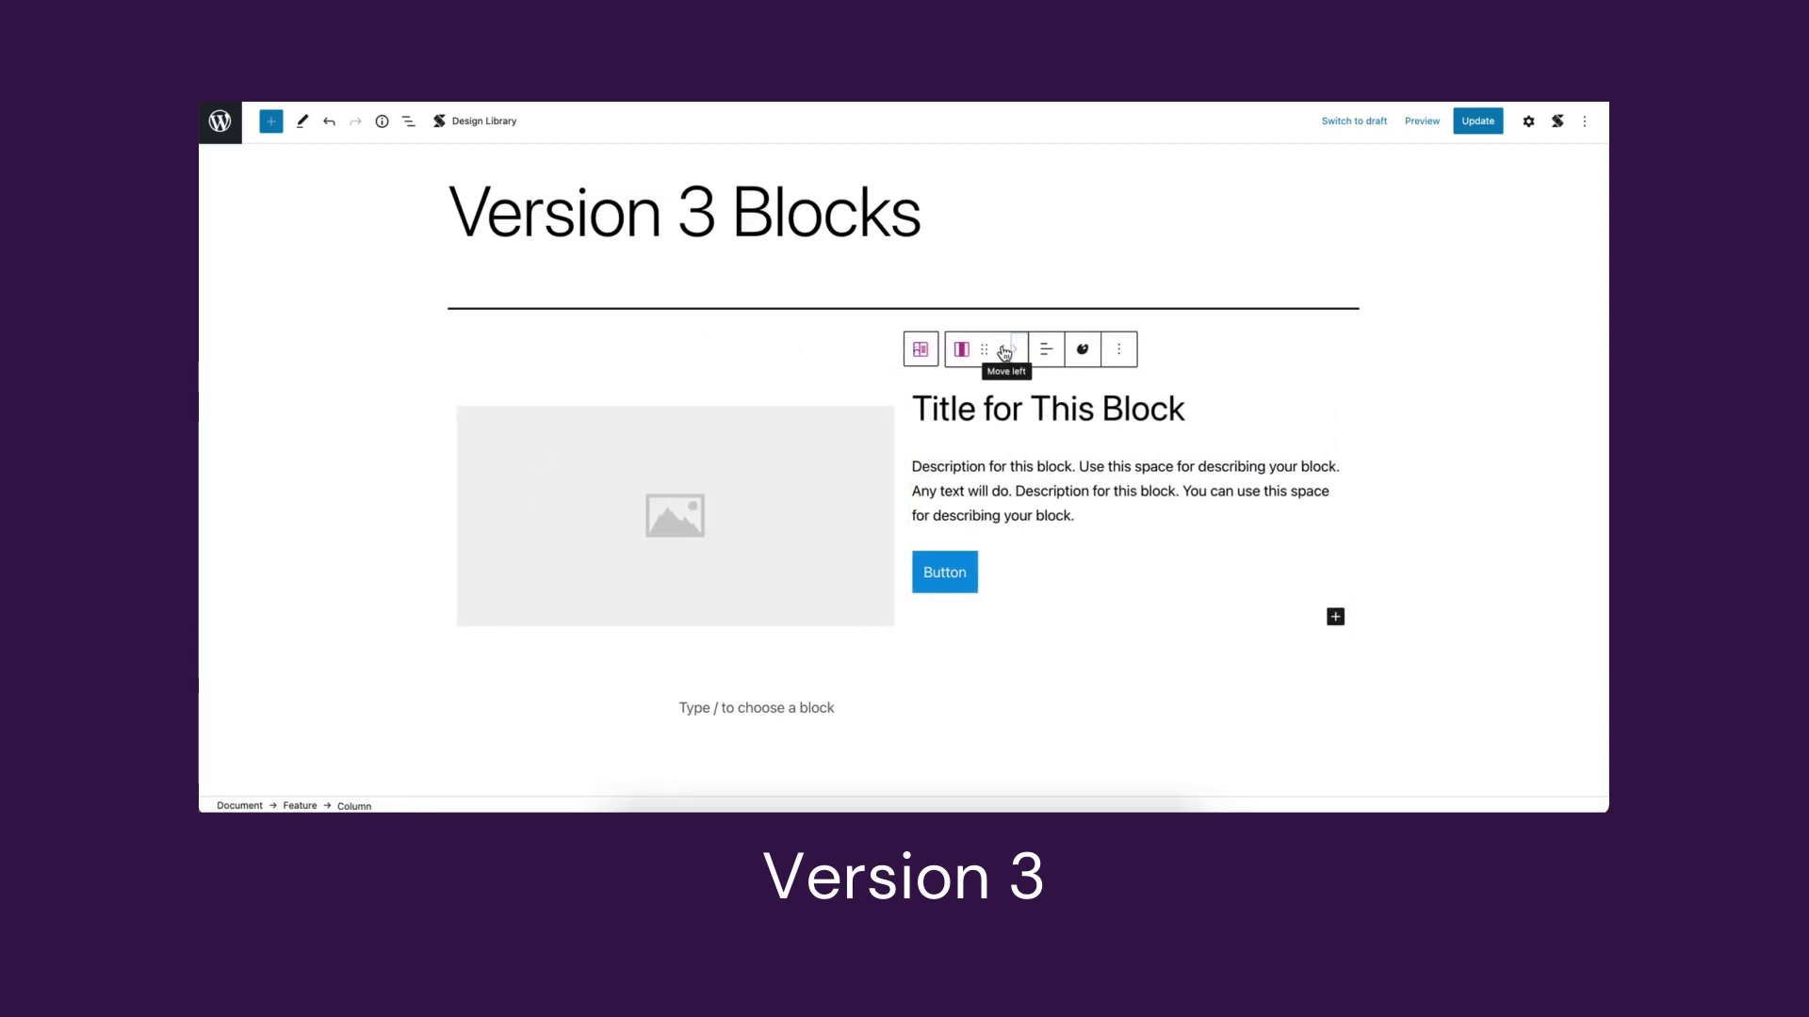
left_click(1005, 352)
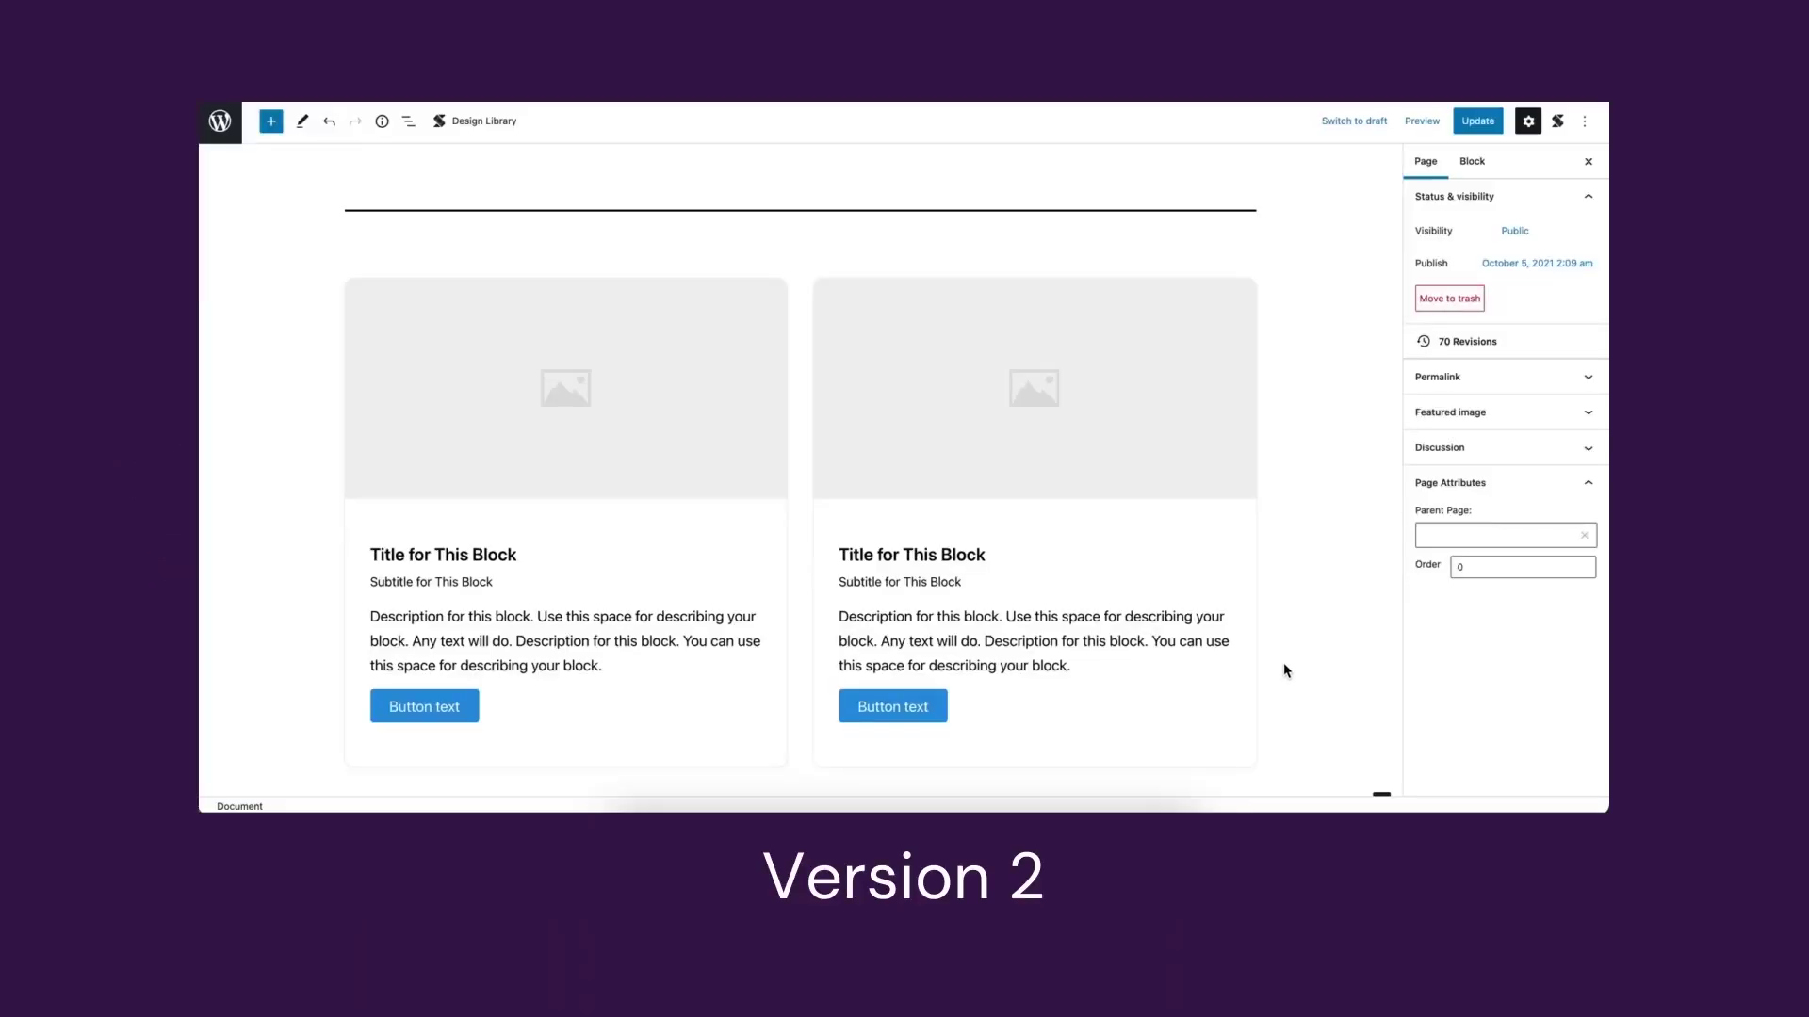
- Set the Card (v2) block's Columns slider to 3 under Style > General
left_click(1283, 664)
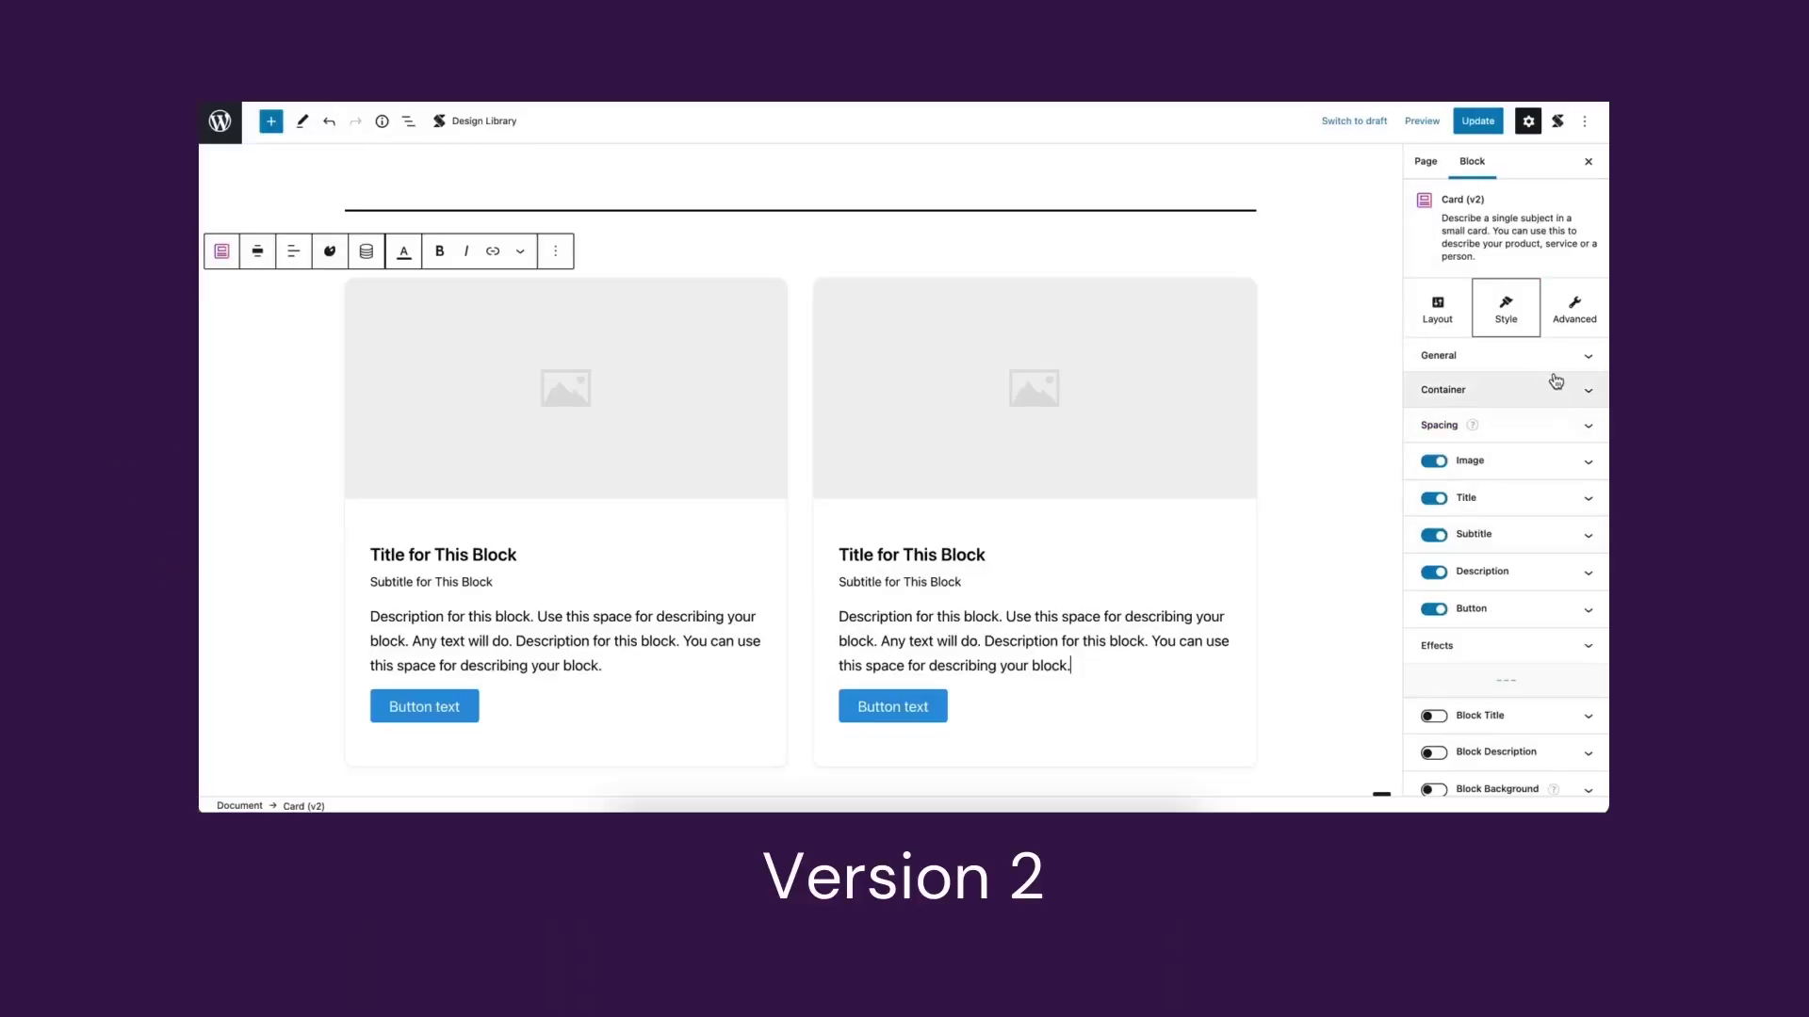
left_click(1590, 364)
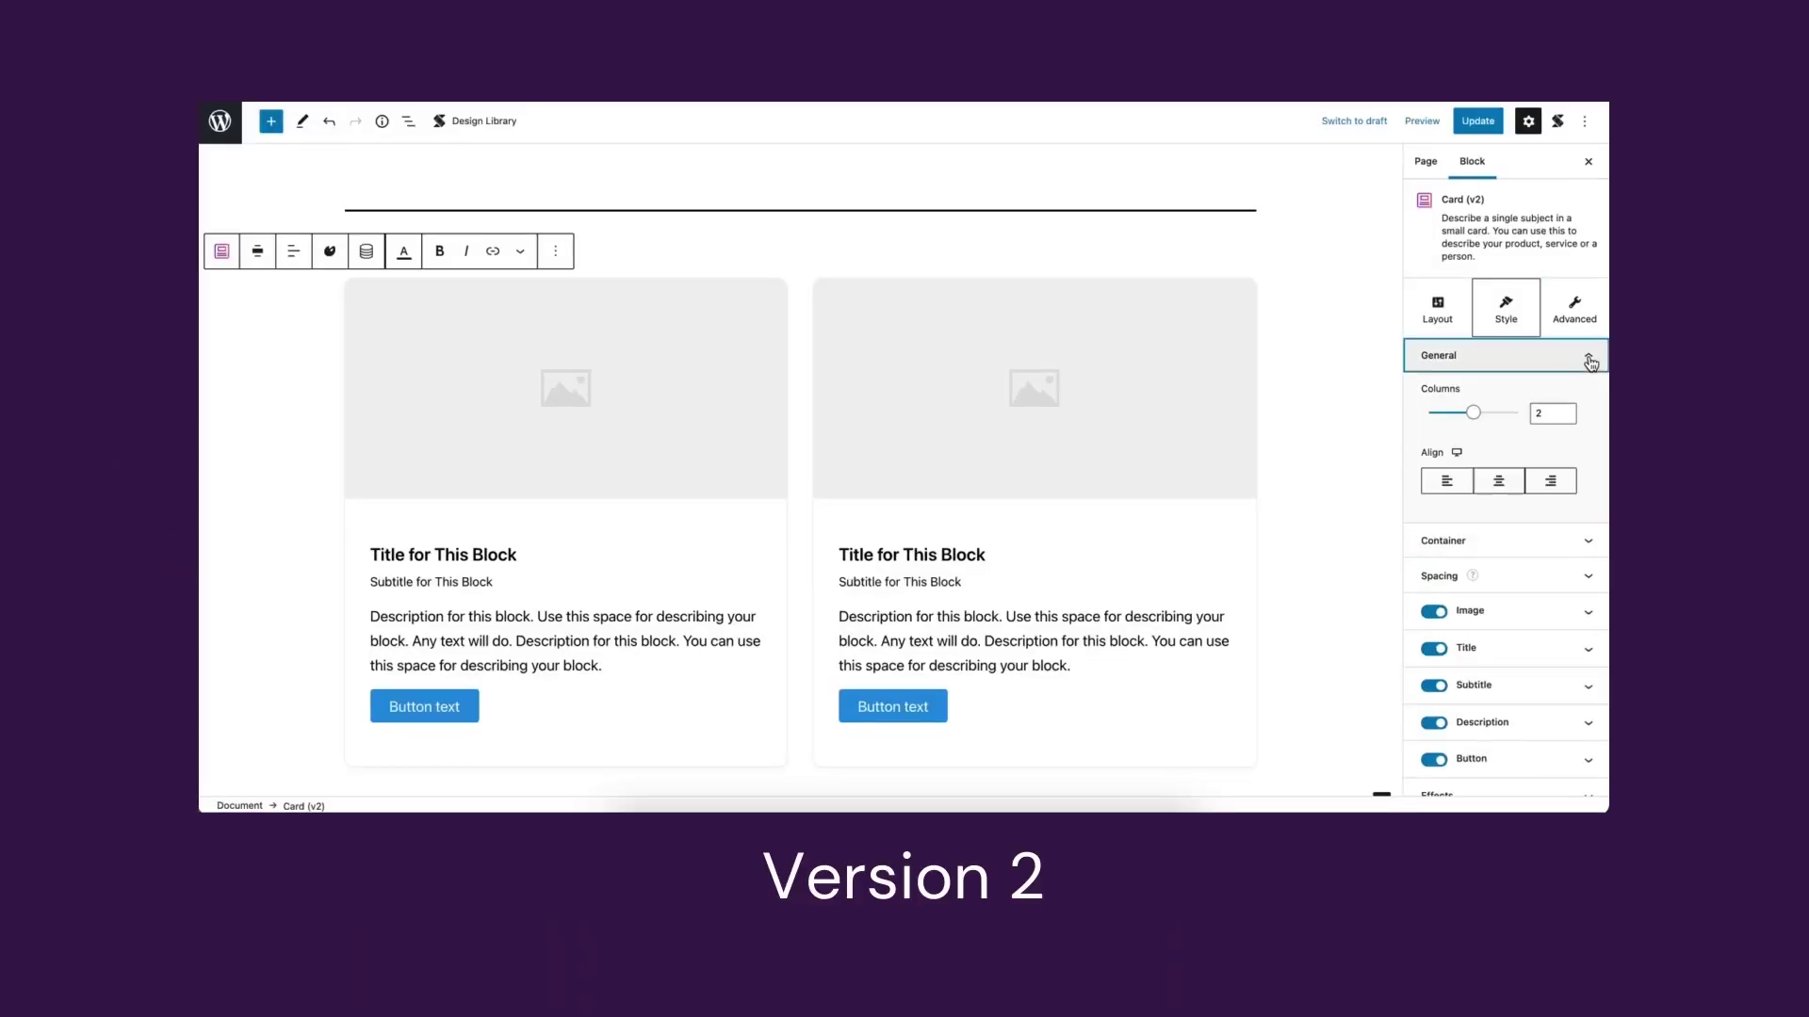
left_click(1492, 417)
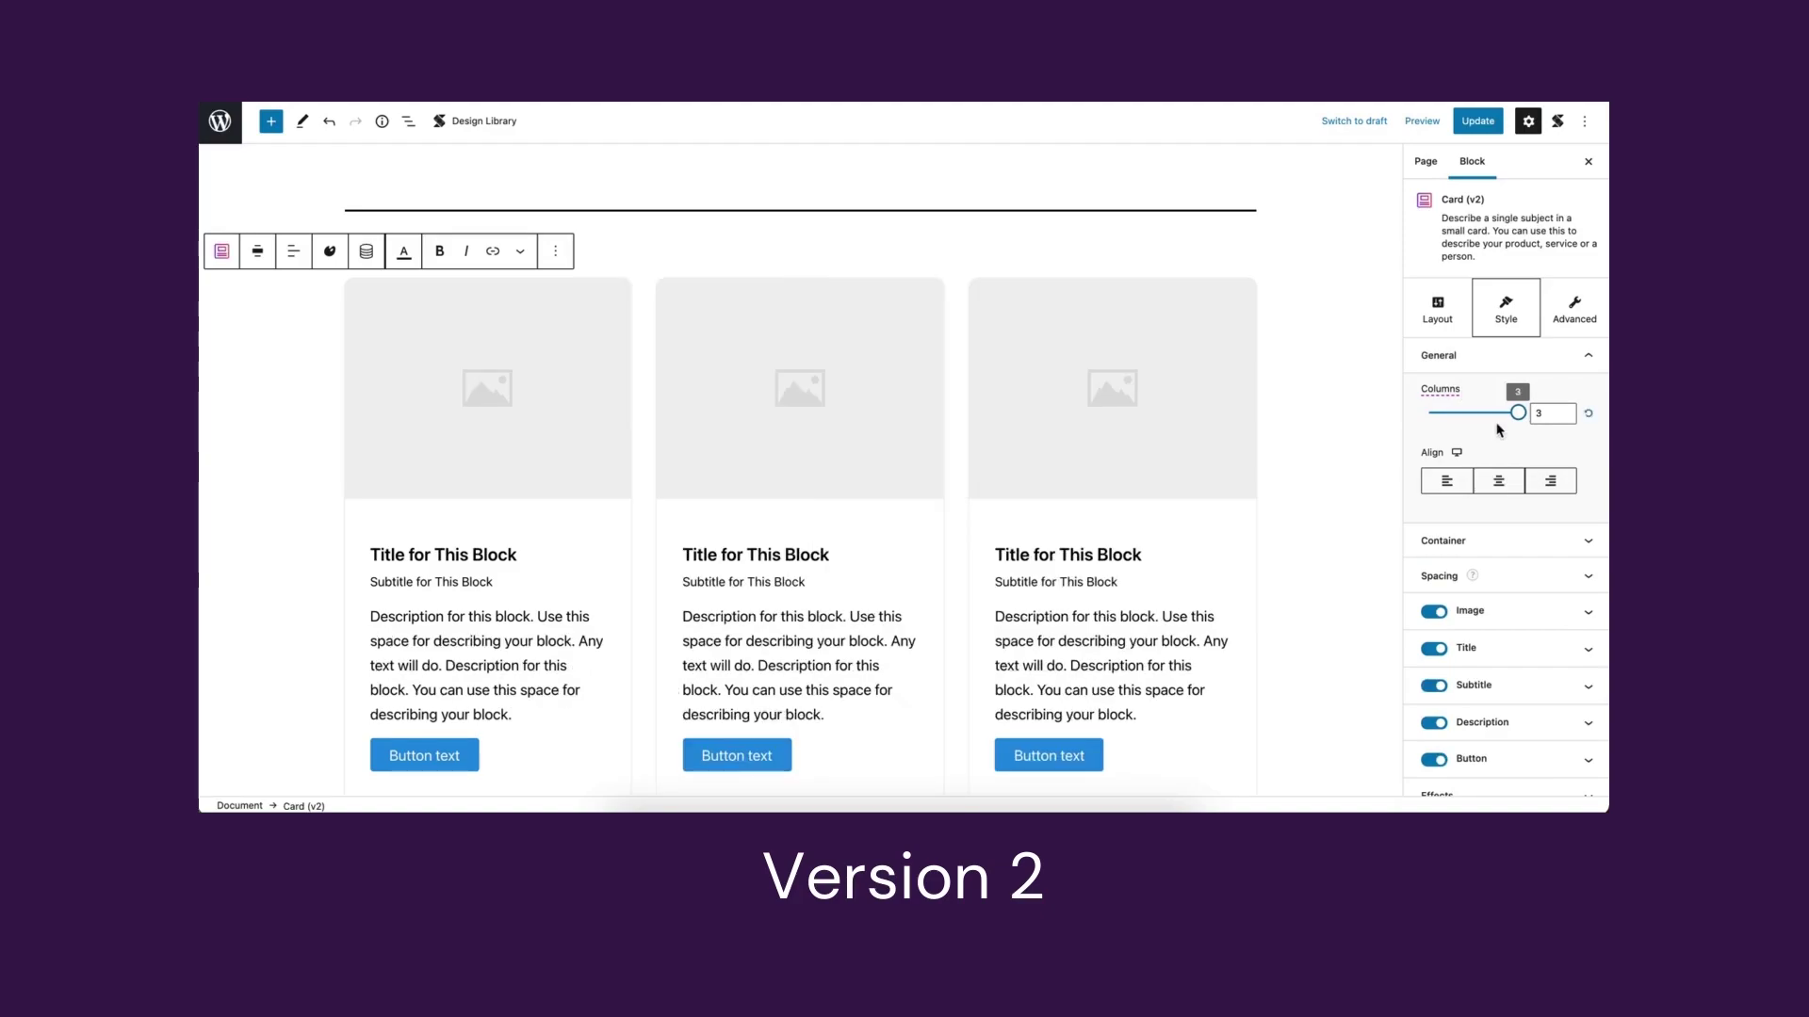
mouse_move(1502, 426)
left_mouse_down()
mouse_move(1439, 427)
mouse_move(1528, 419)
left_mouse_up()
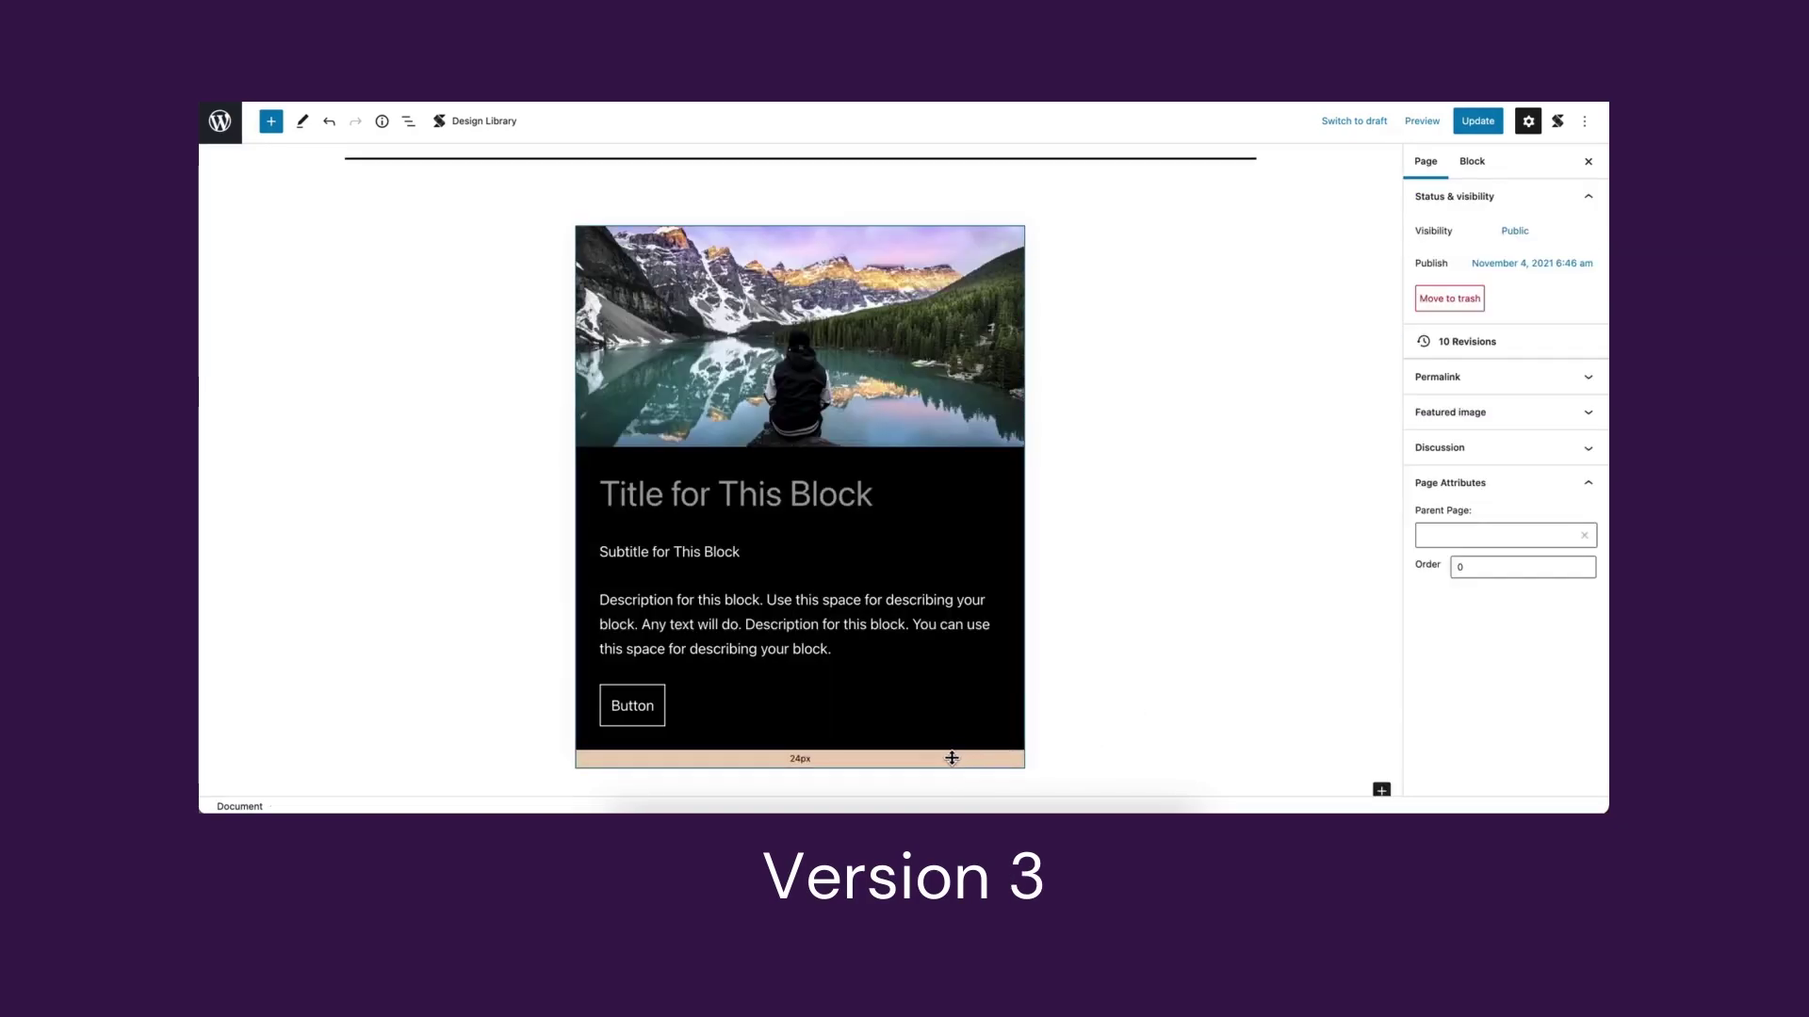
- Transform the Version 3 card into a Columns / Container block with 2 columns
left_click(952, 758)
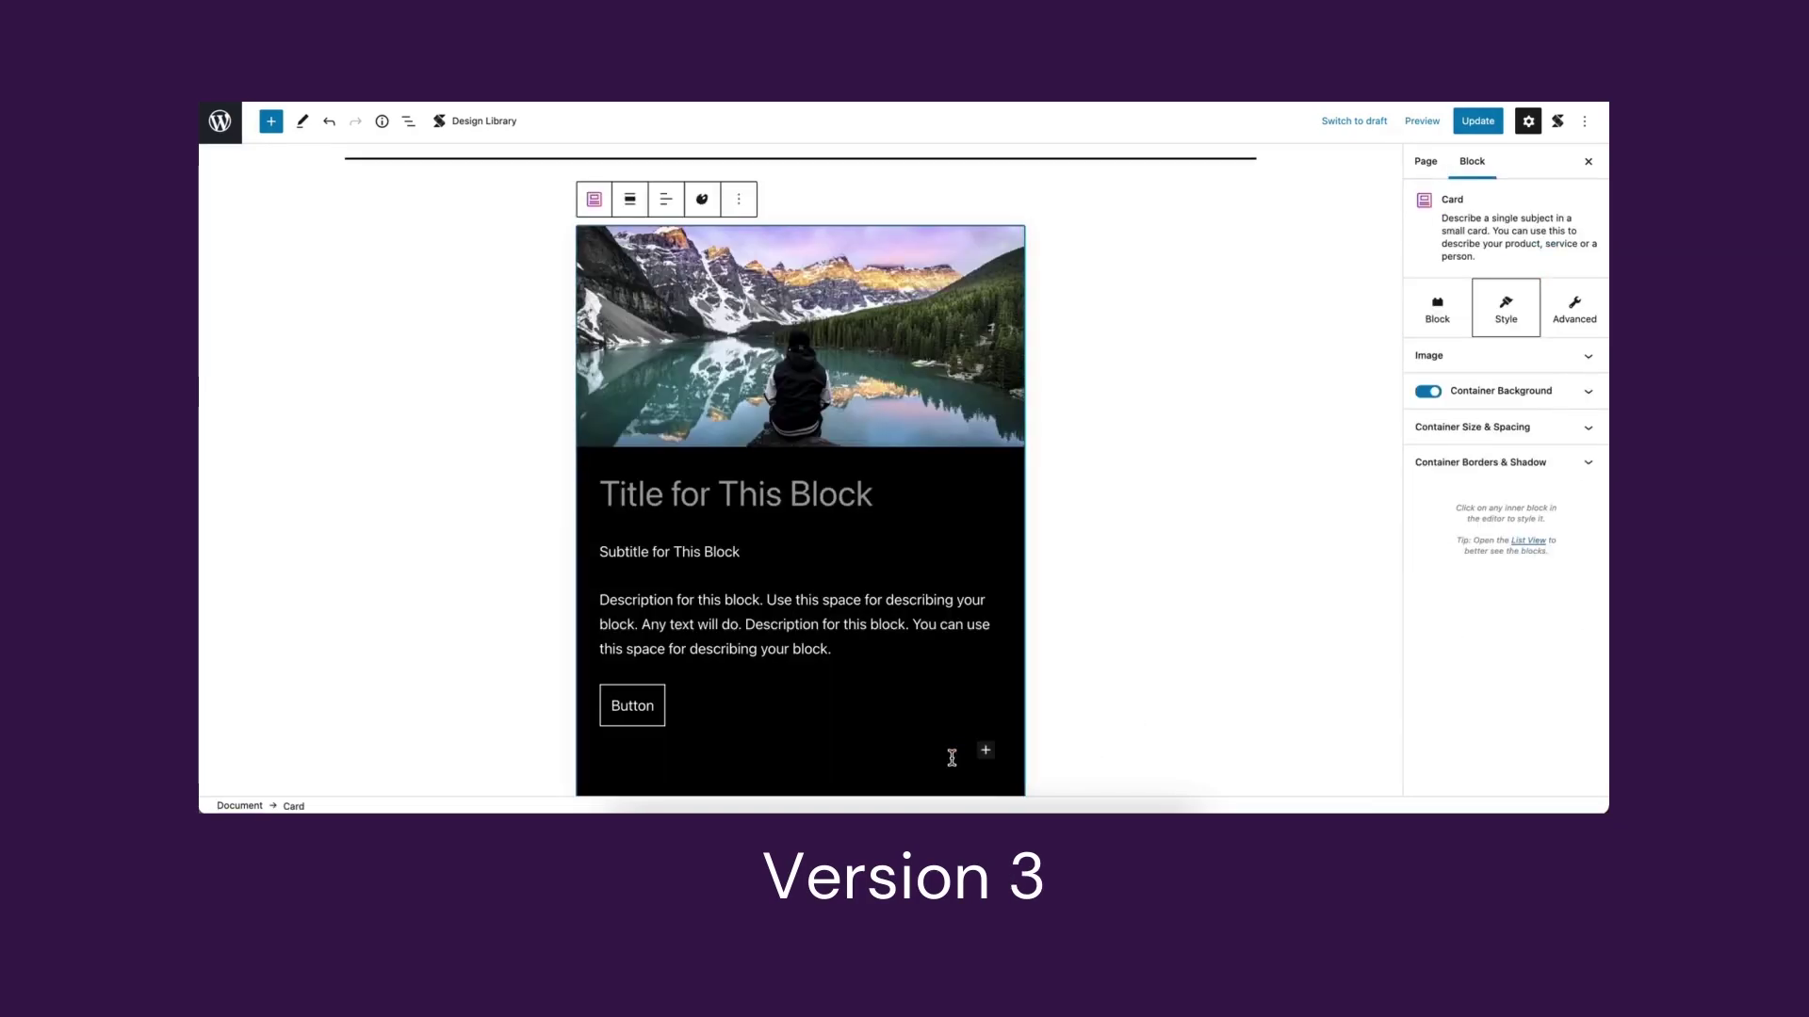
left_click(593, 198)
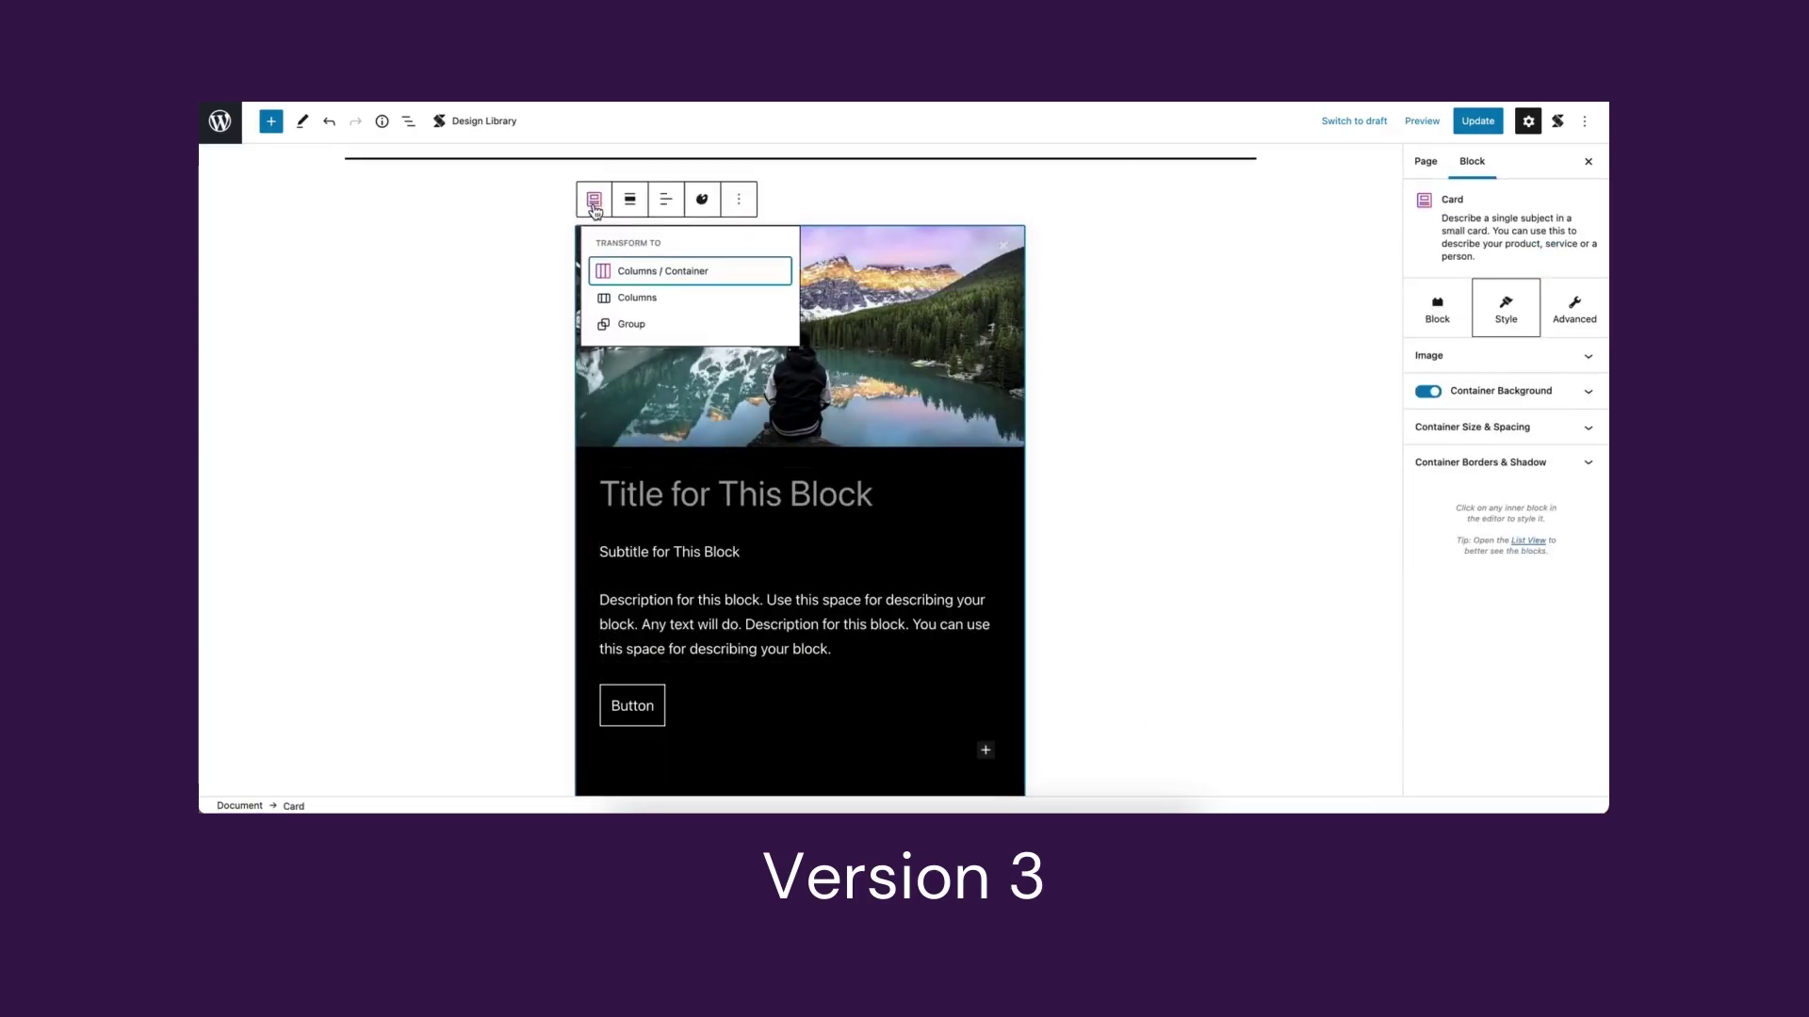
left_click(613, 279)
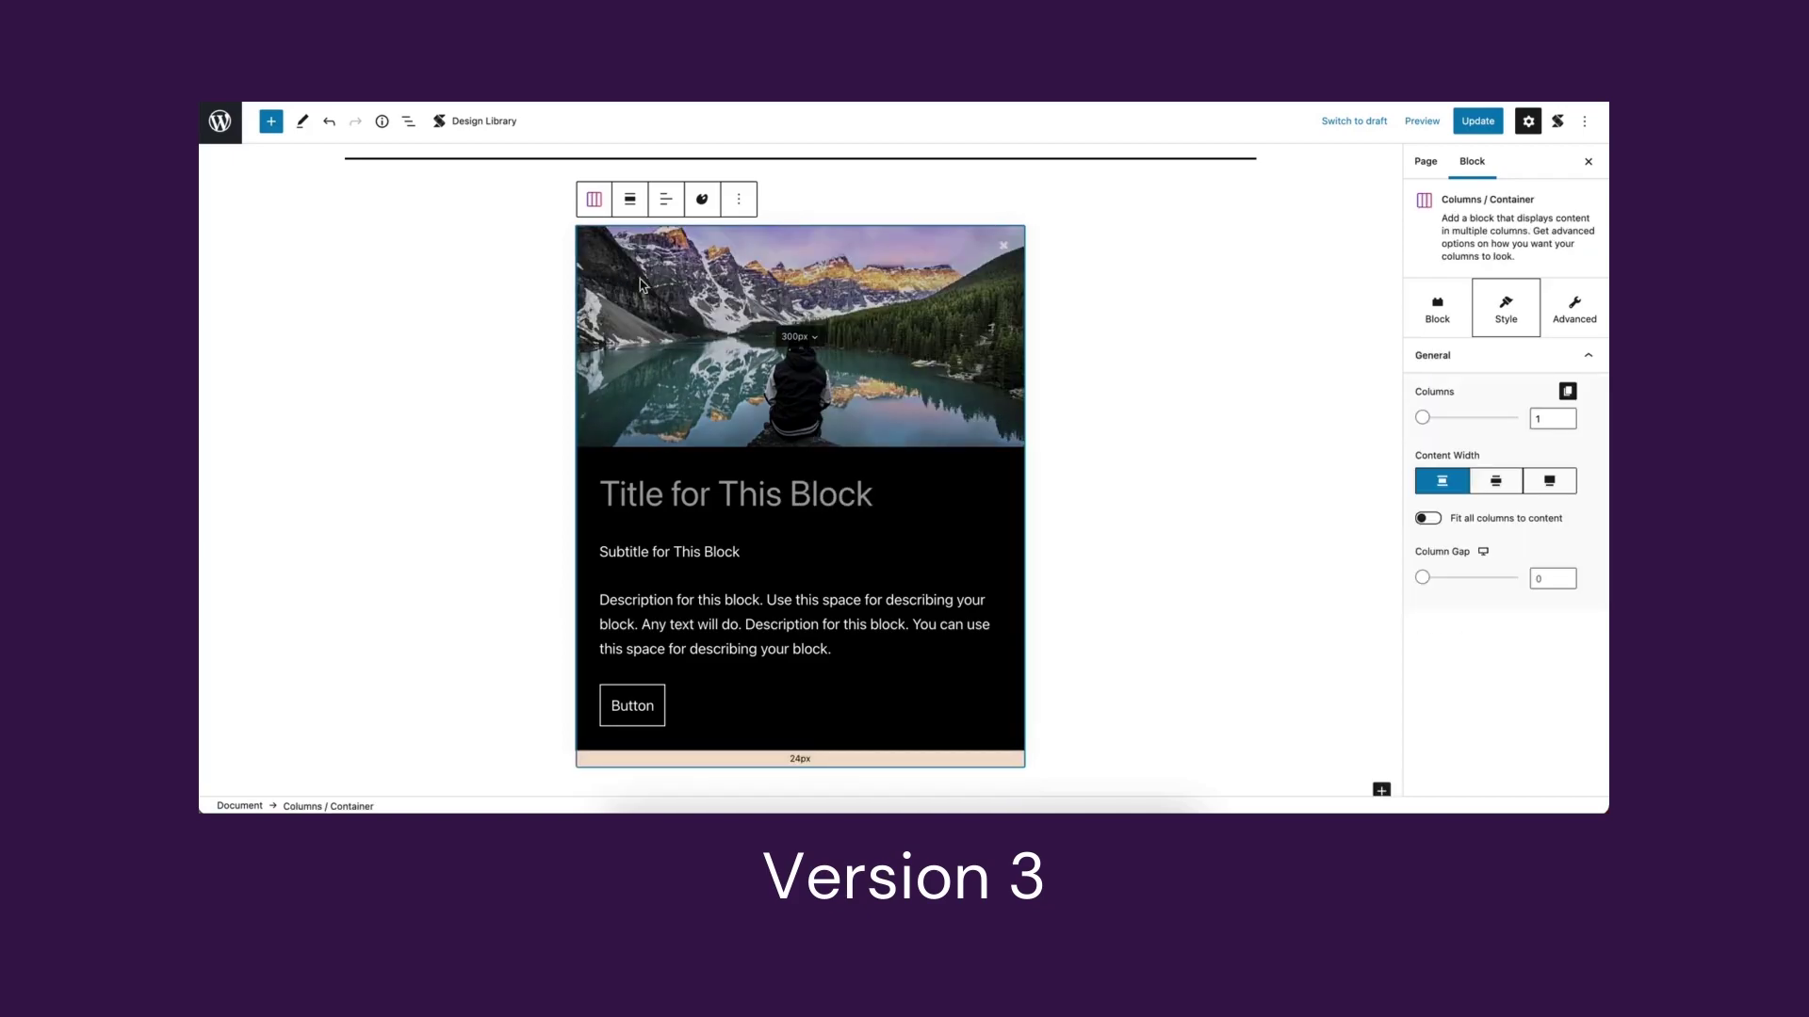
mouse_move(1422, 418)
left_mouse_down()
mouse_move(1486, 429)
mouse_move(1446, 426)
left_mouse_up()
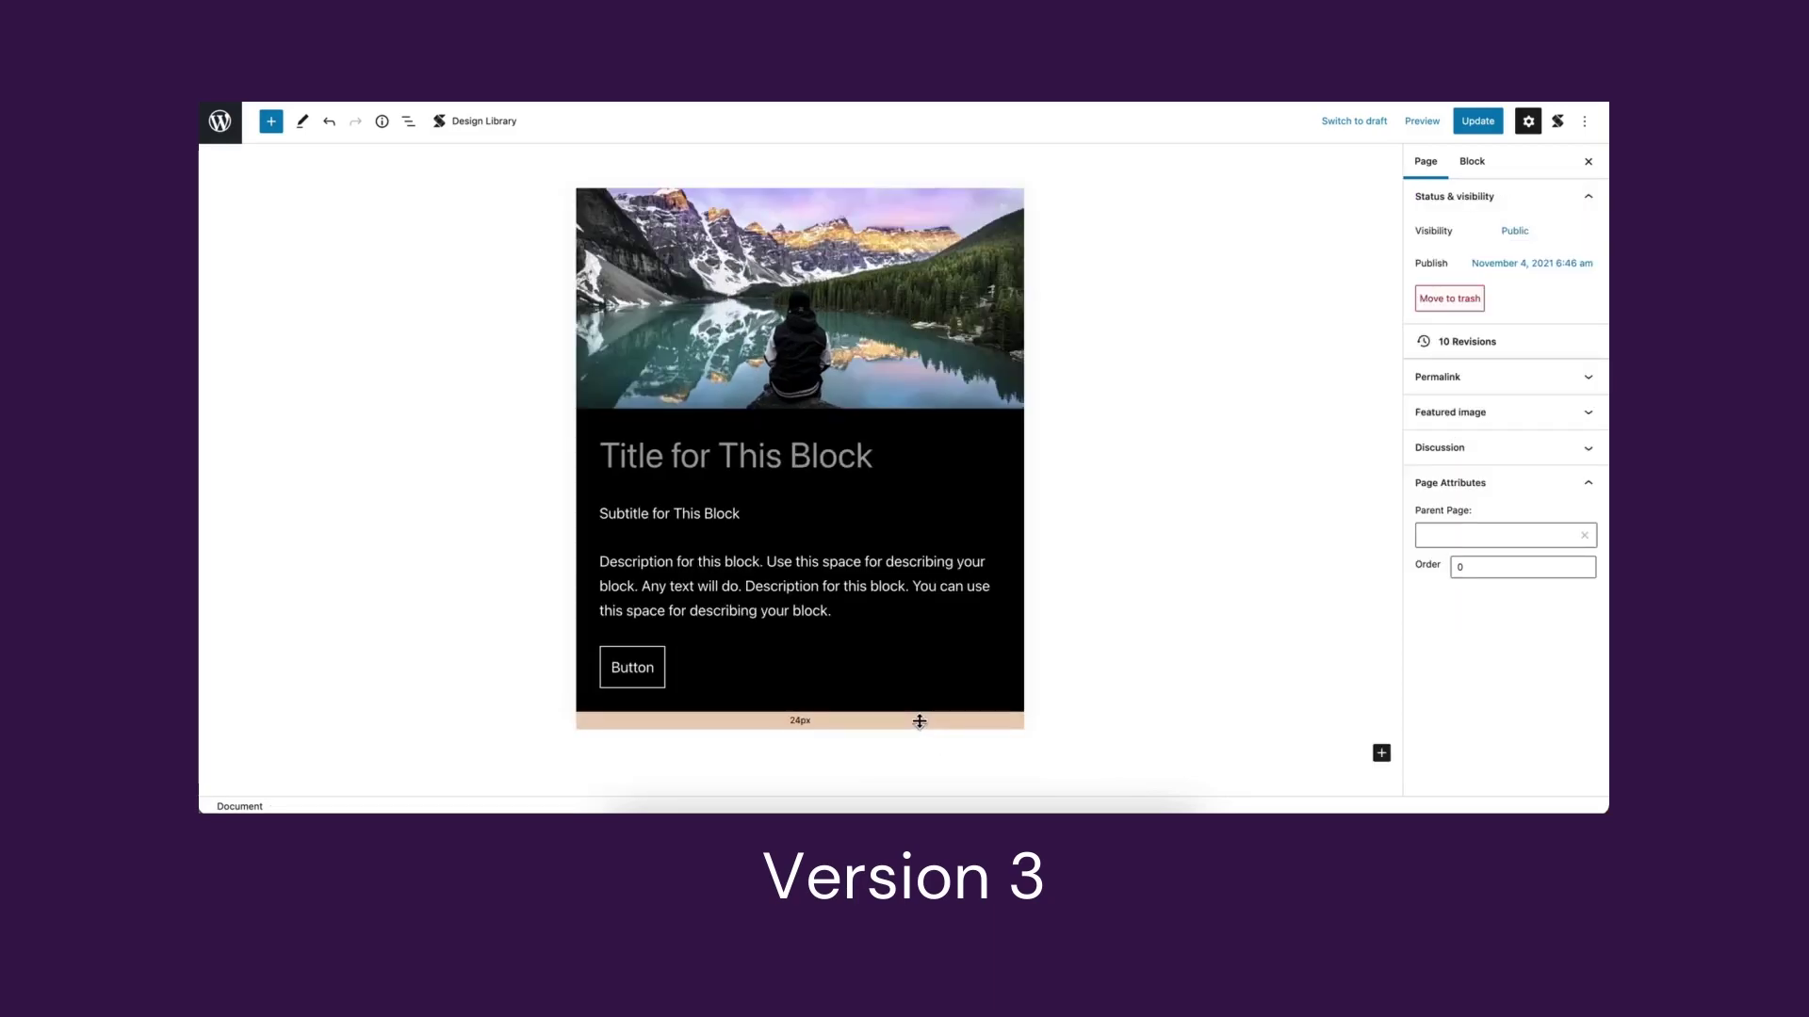
left_click(919, 722)
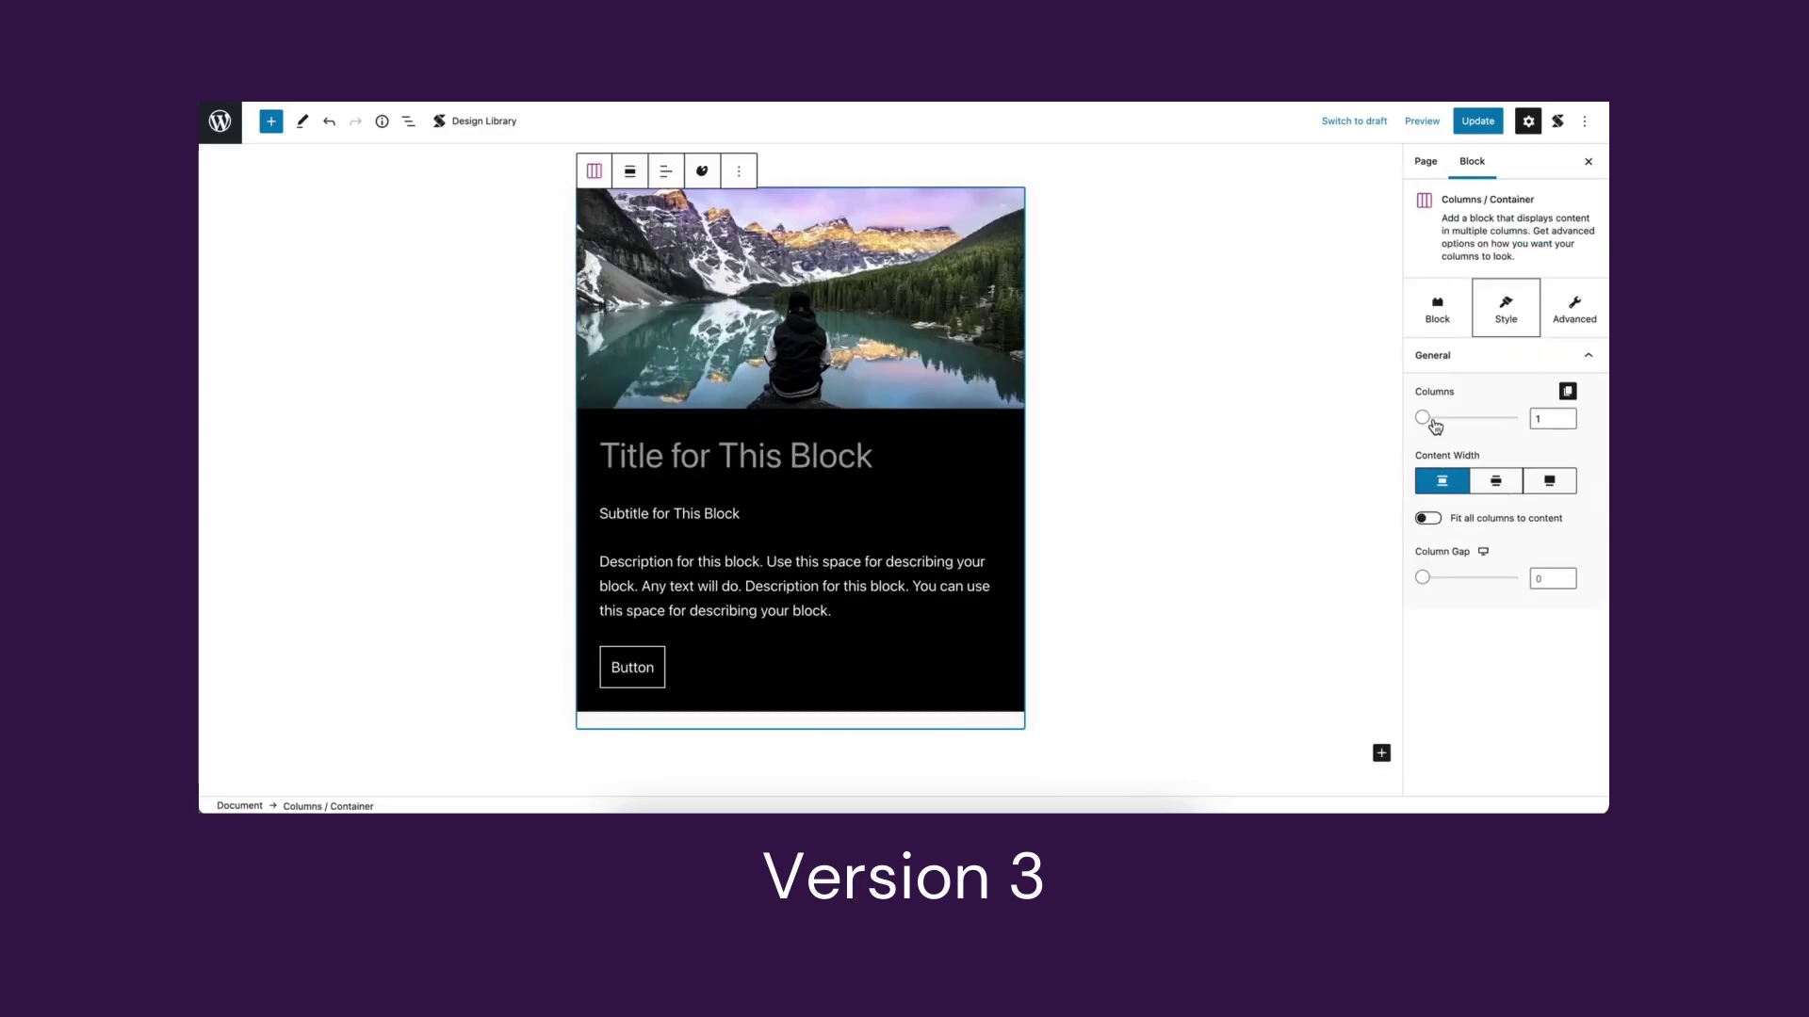
left_click(1548, 417)
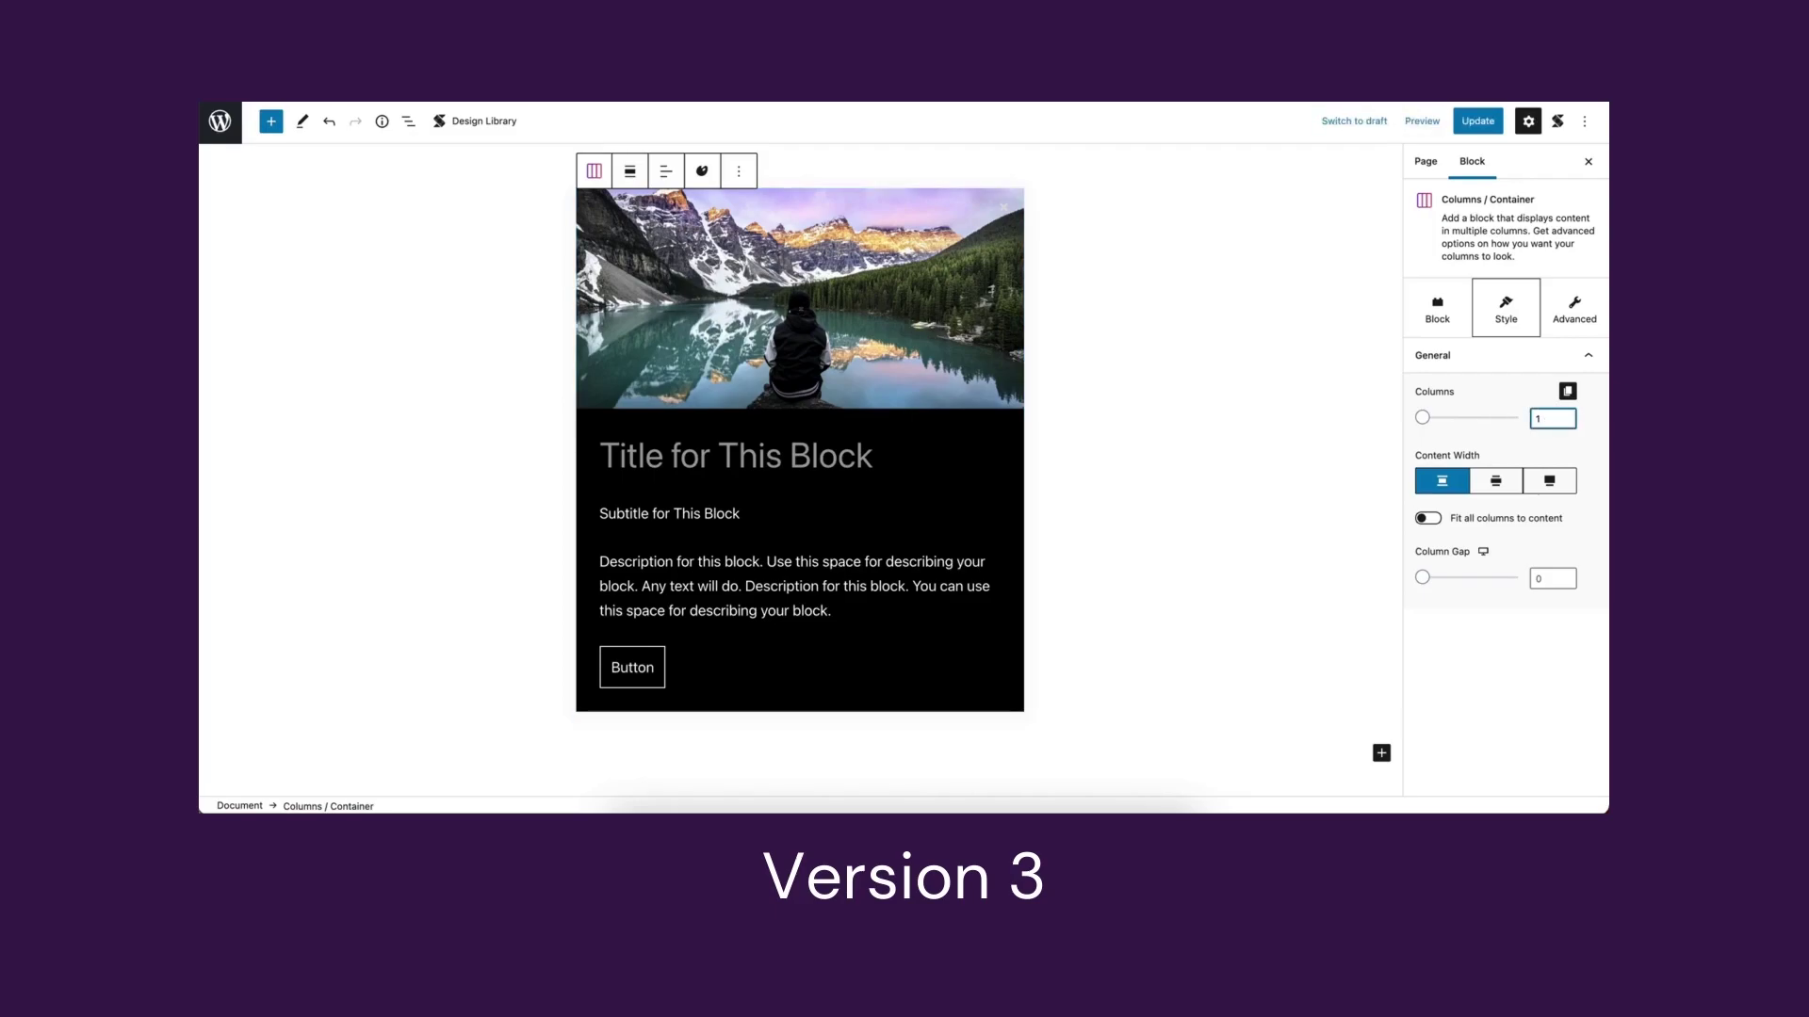
type("2")
key("Left")
key("BackSpace")
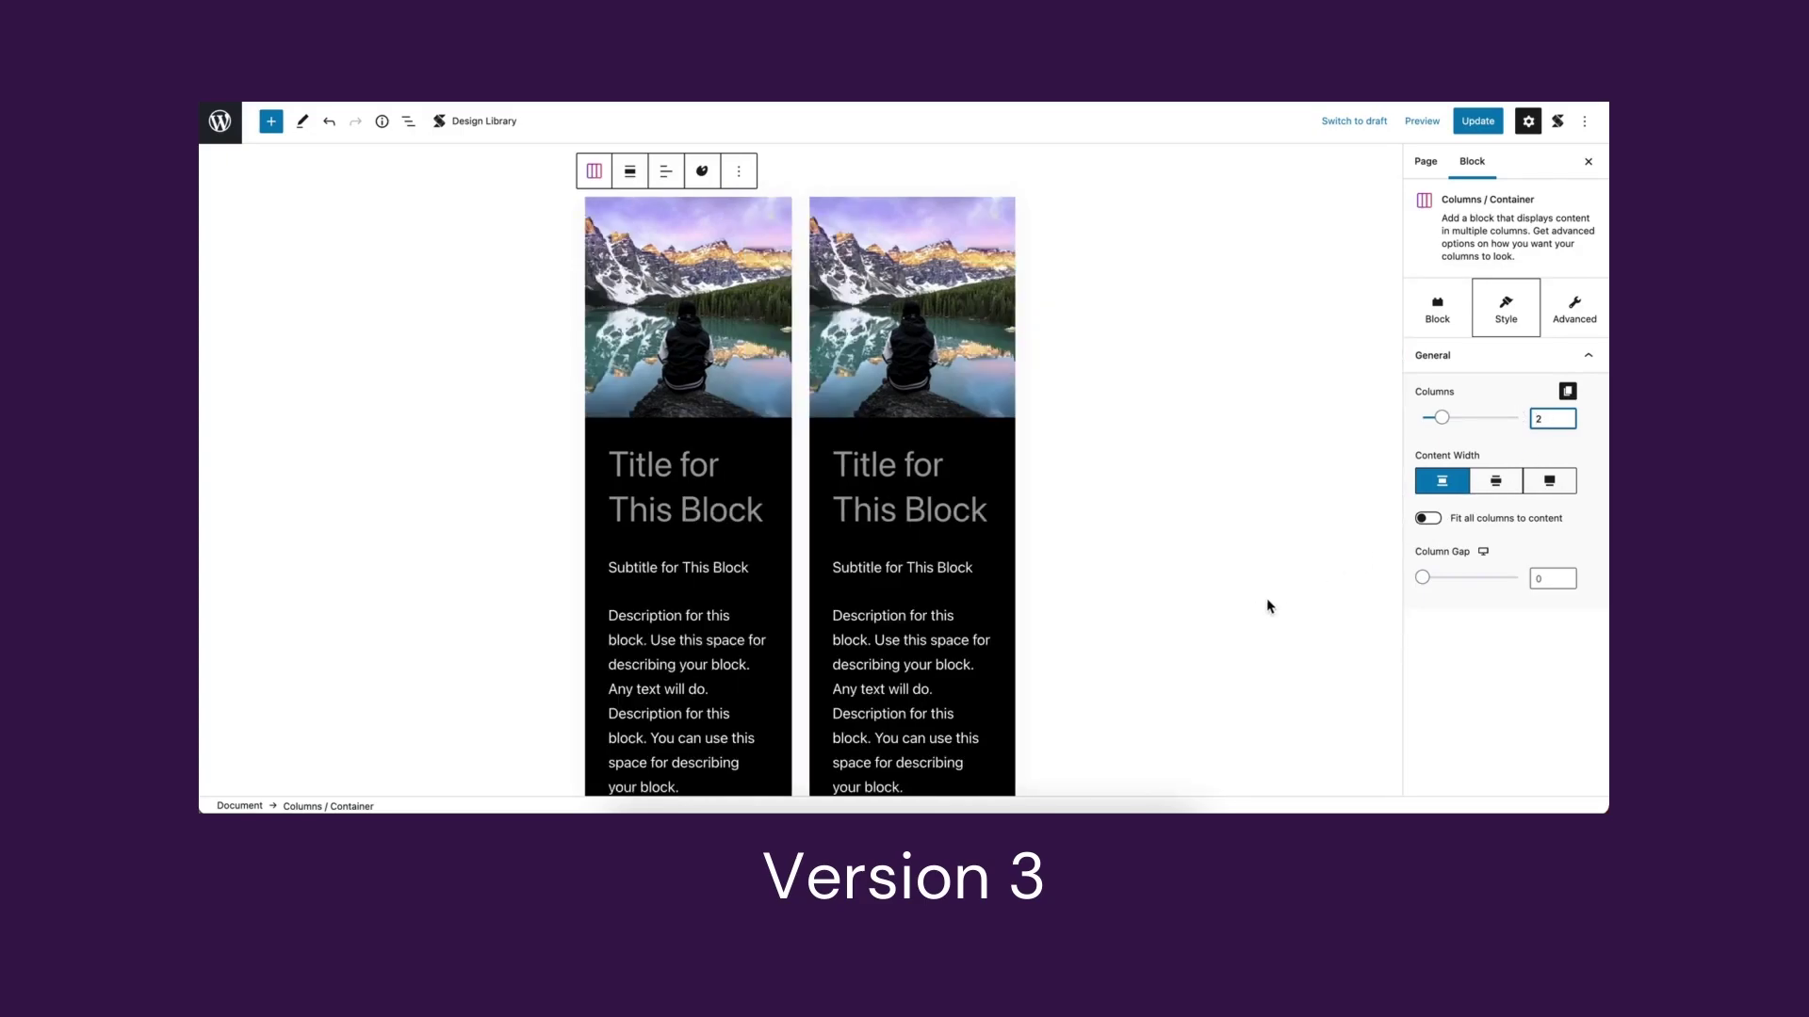
- Duplicate the right-hand card using its Options menu
left_click(1005, 472)
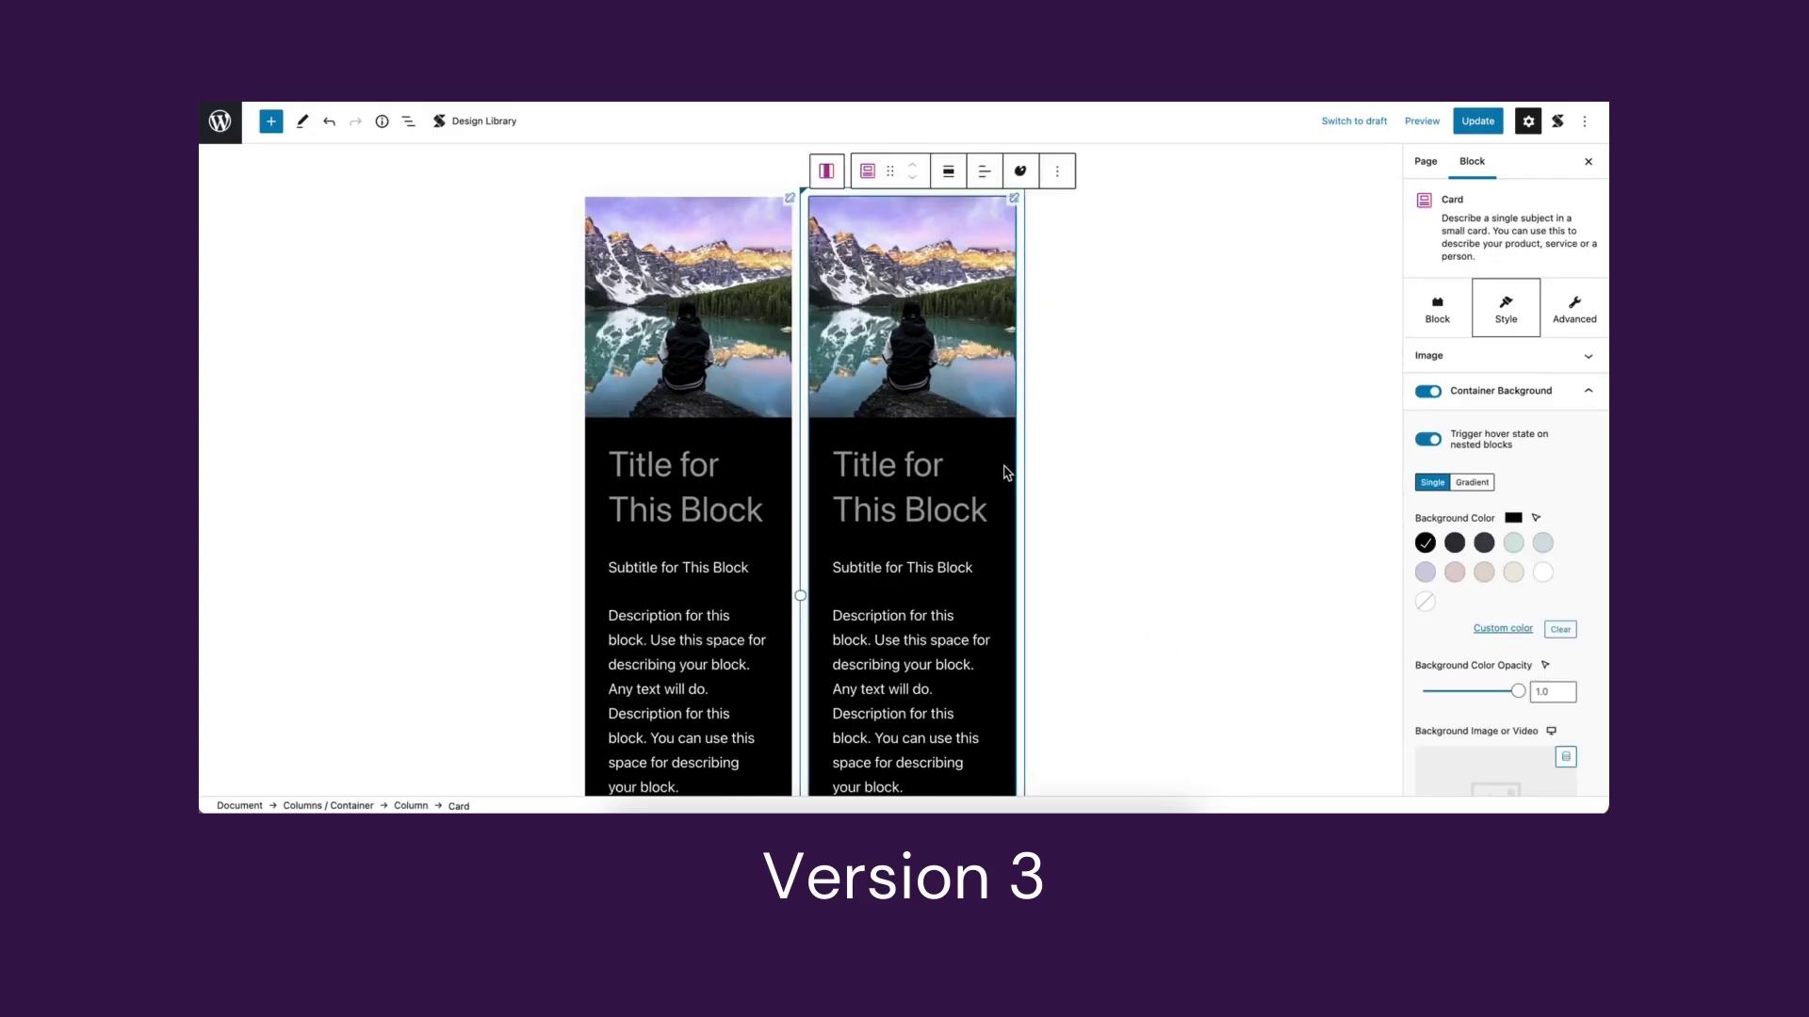
left_click(1057, 171)
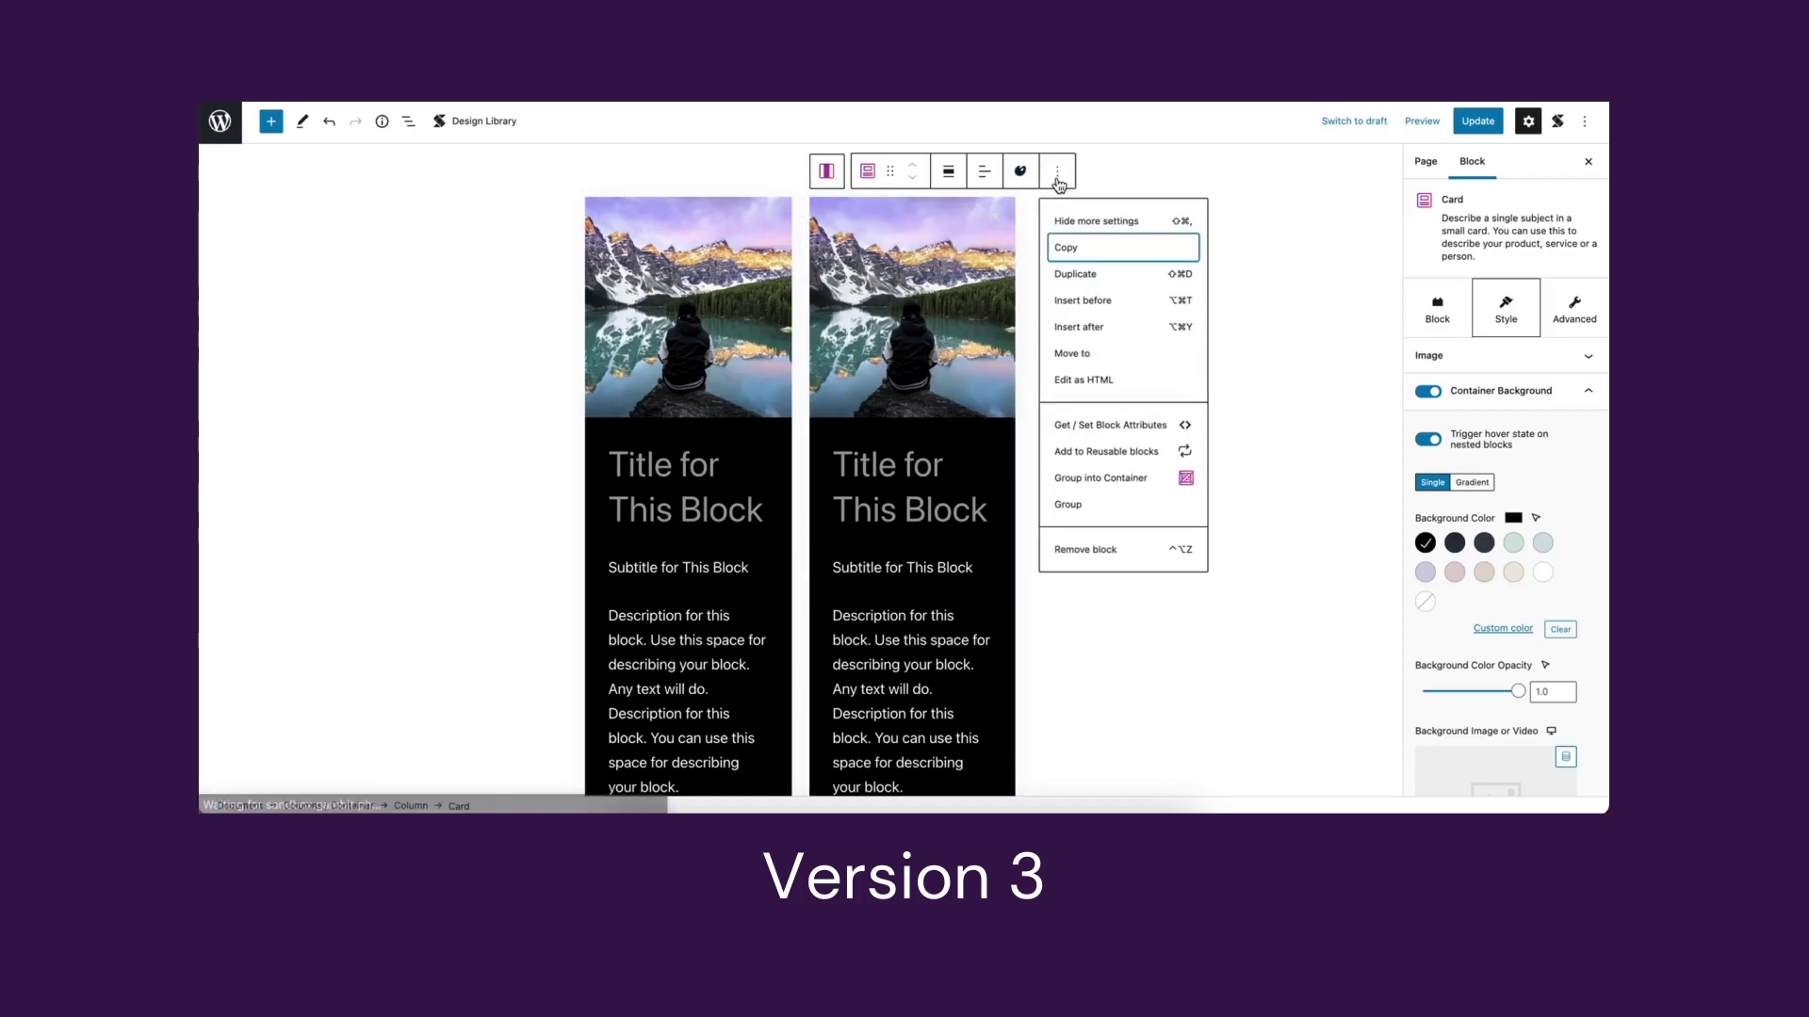
left_click(1090, 275)
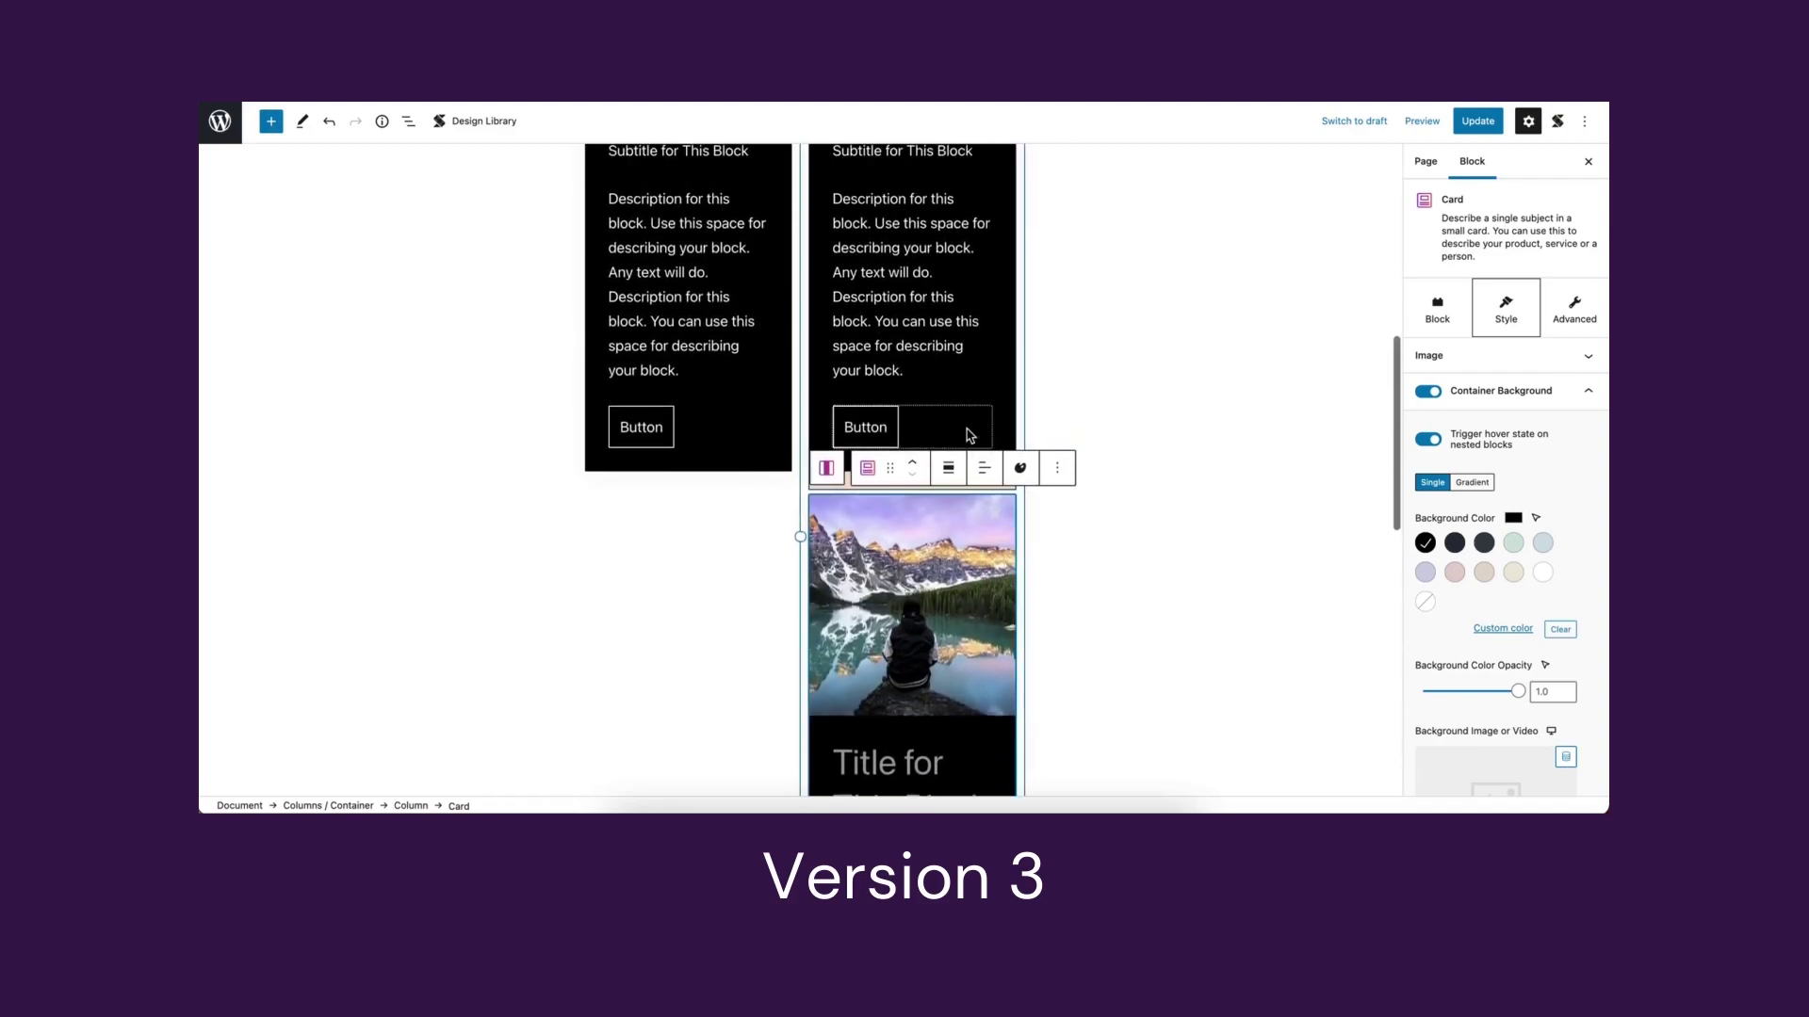
left_click(1057, 370)
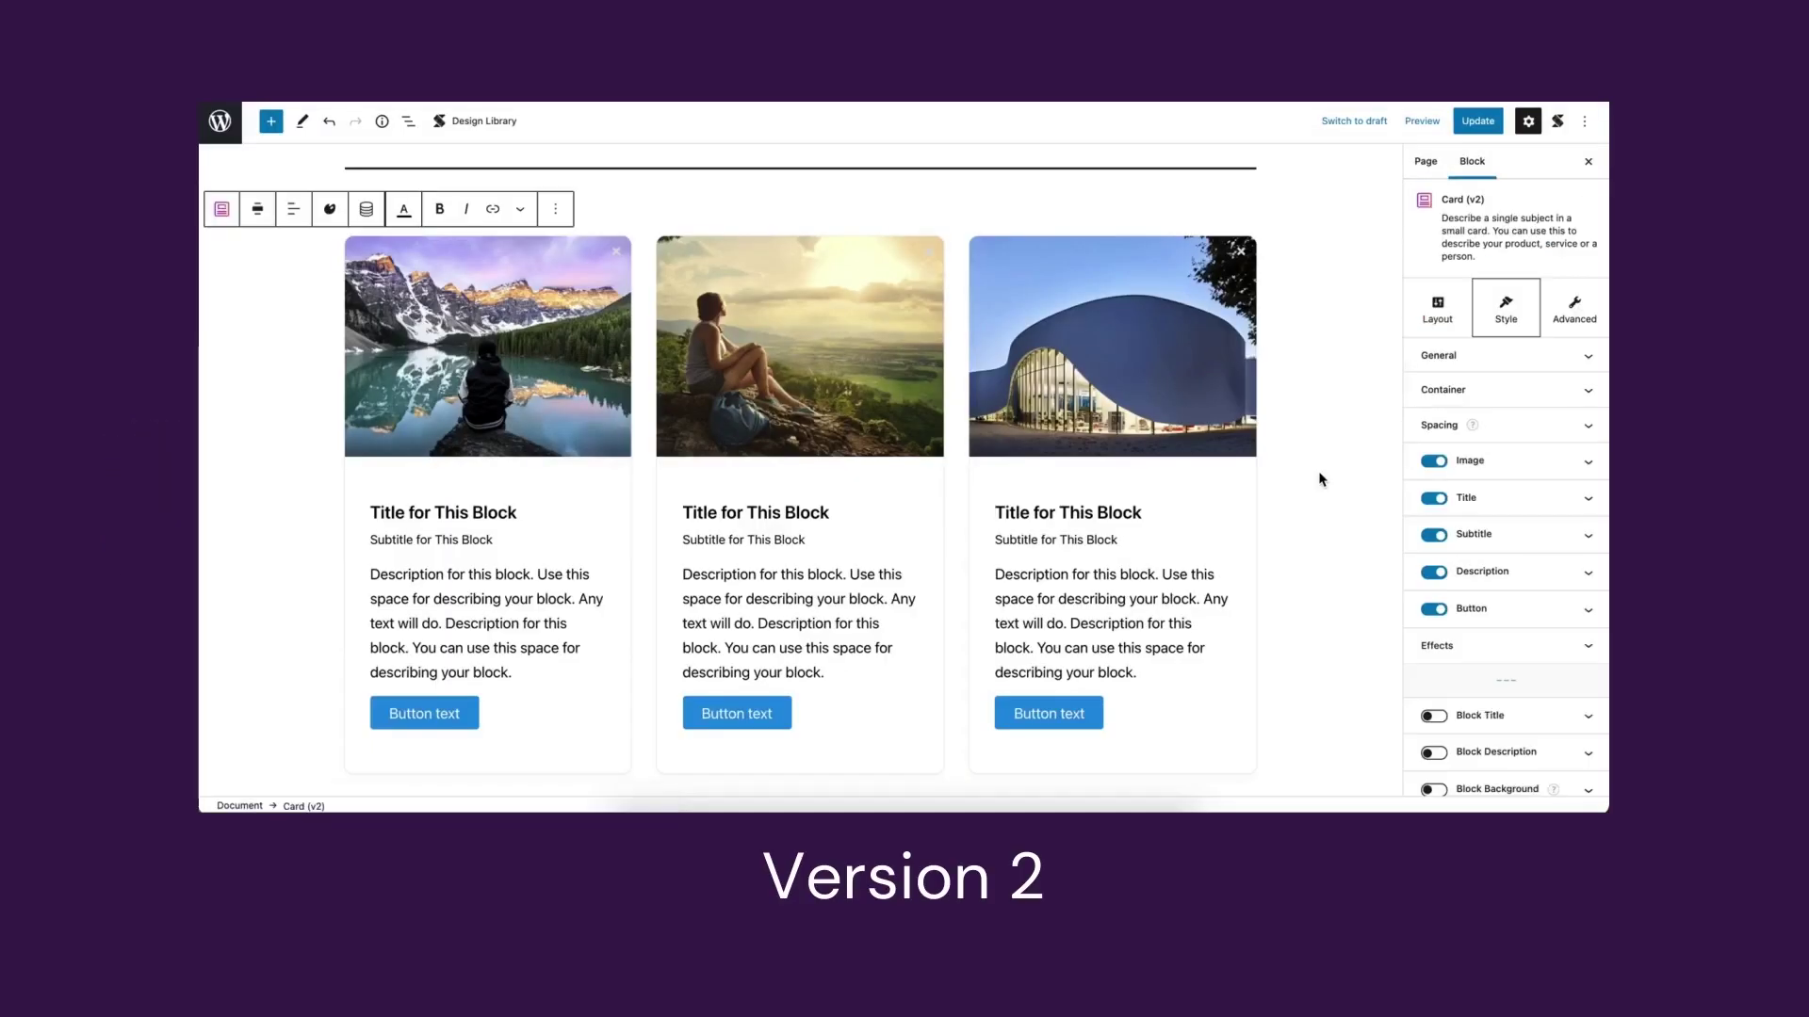
- Give the cards' container a black background and a border radius of 50
left_click(1584, 394)
left_click(1564, 432)
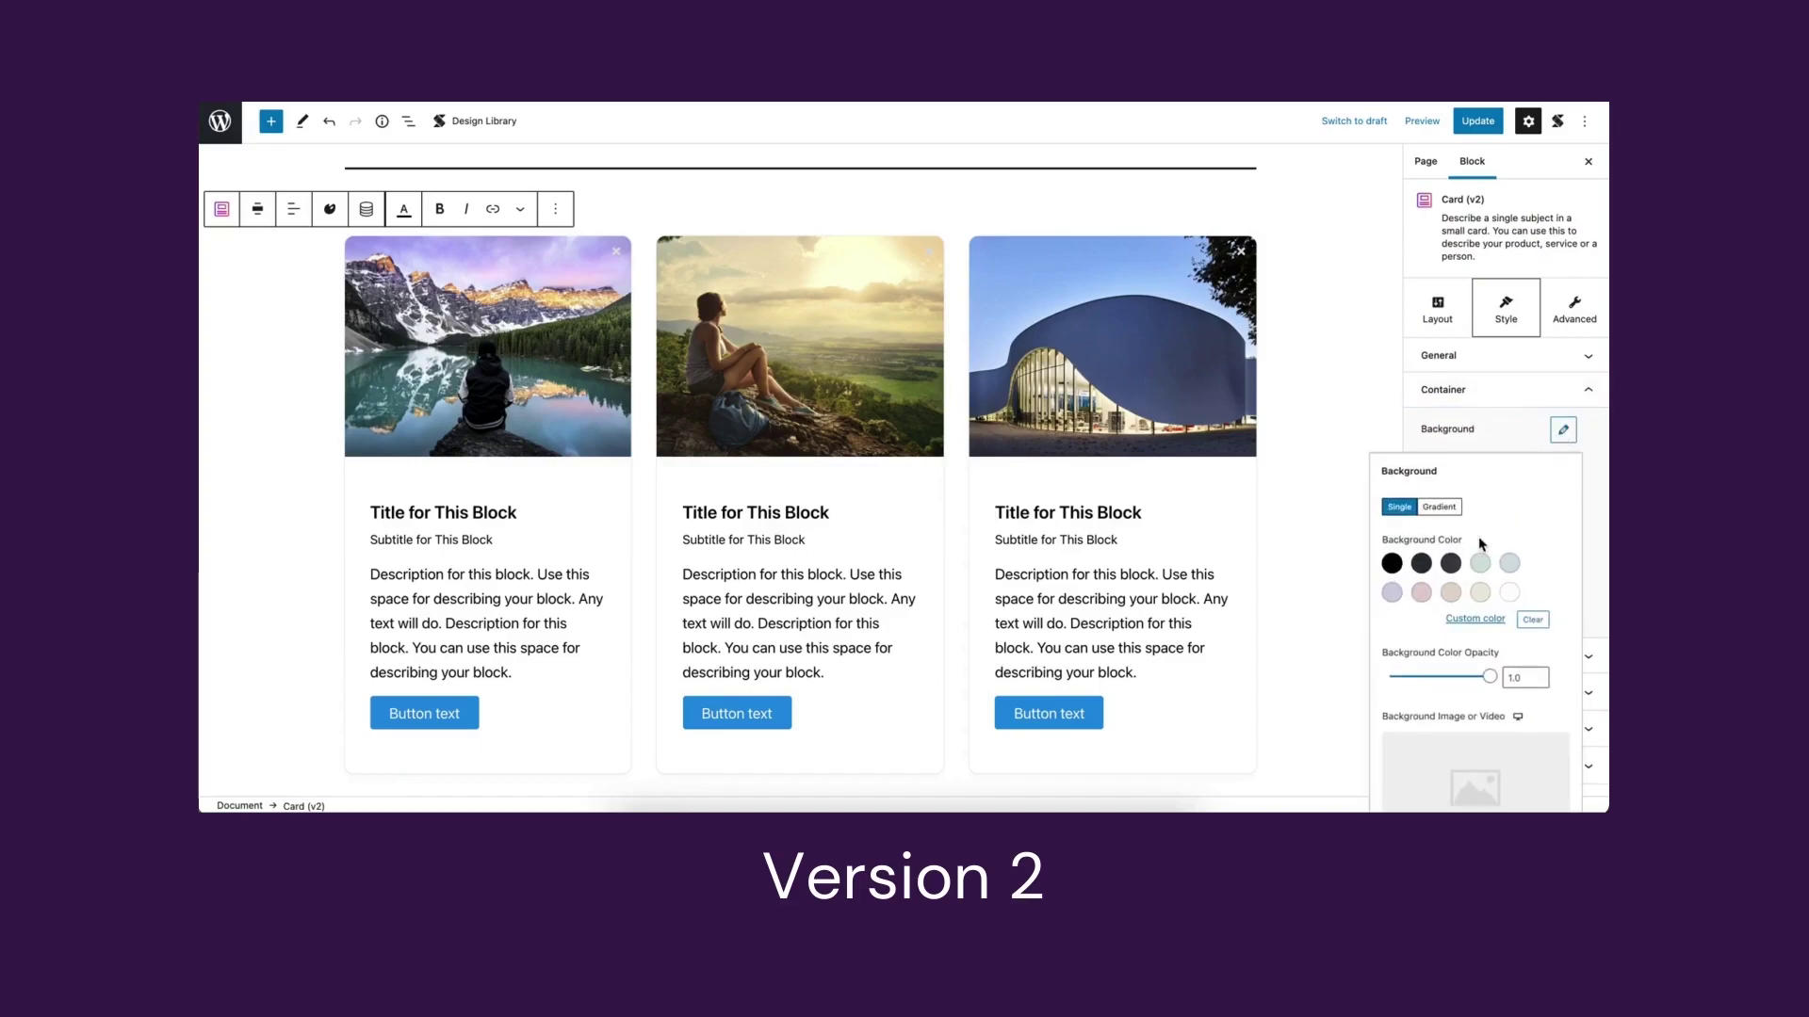
left_click(1391, 563)
left_click(1565, 429)
scroll(1490, 528, "down", 2)
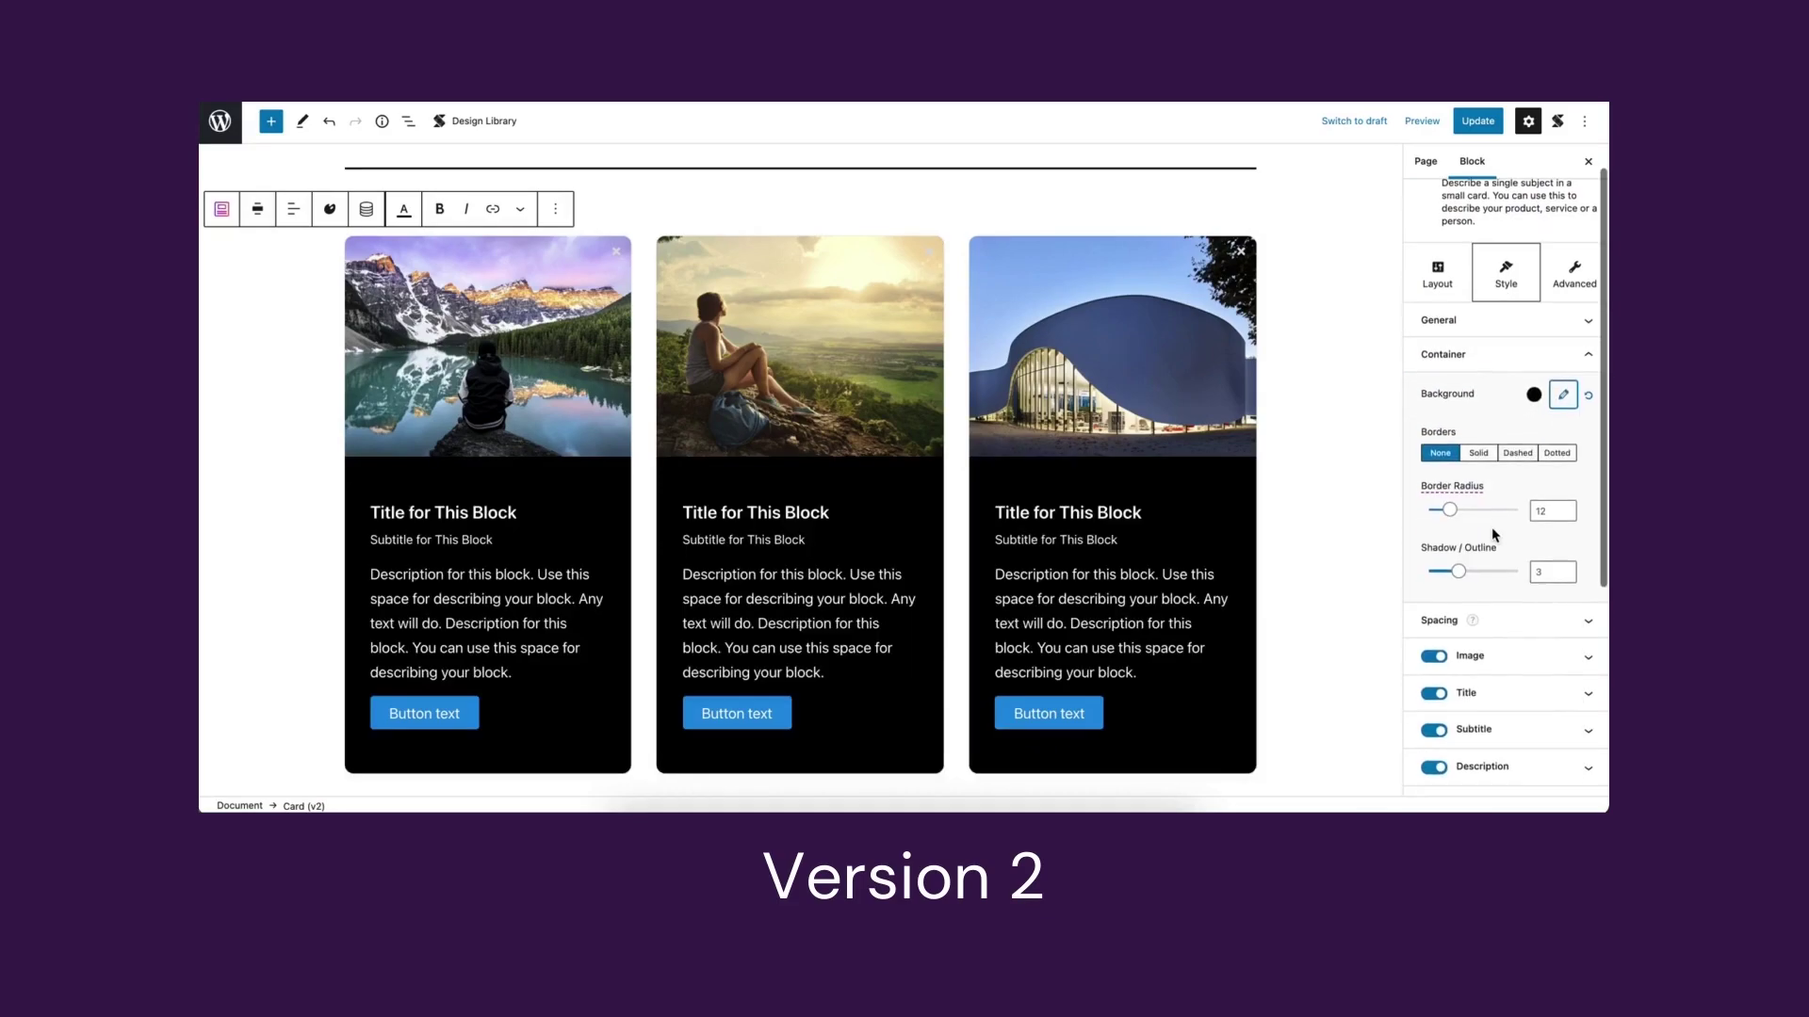
left_click_drag(1457, 480, 1536, 475)
- Switch the card buttons to the Ghost design with white Button Color
scroll(1498, 566, "down", 3)
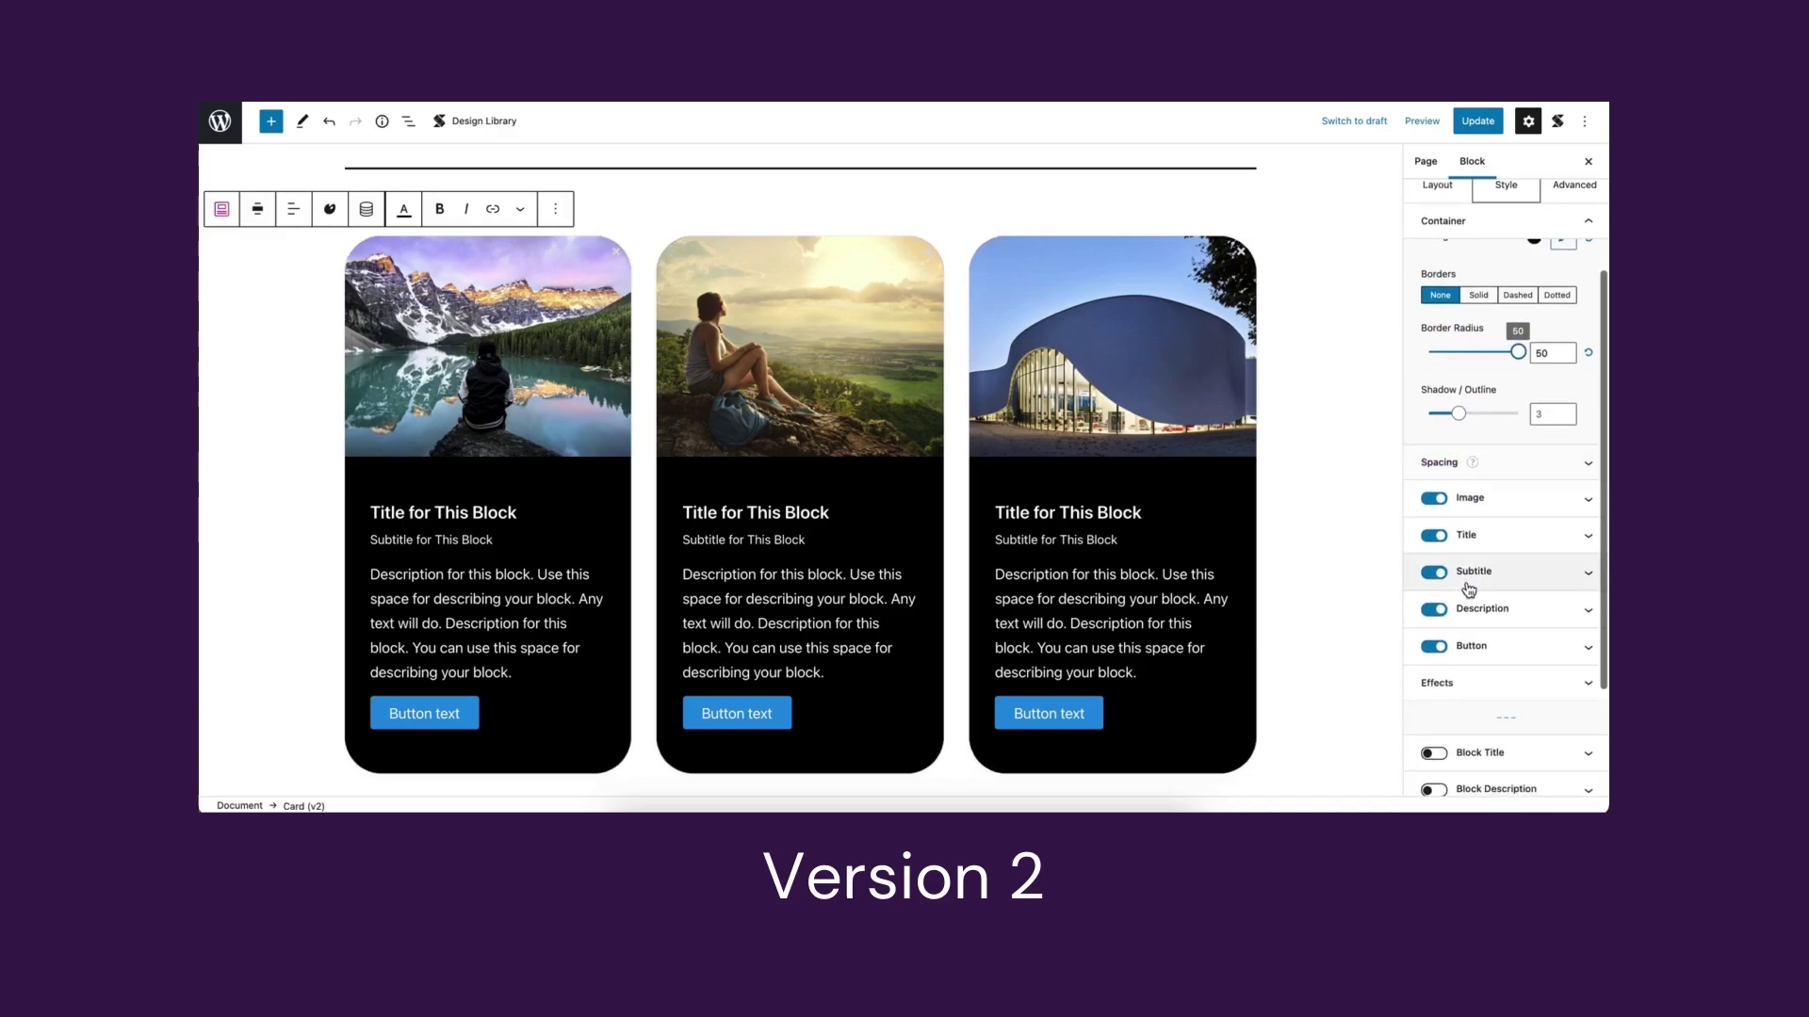
left_click(1583, 608)
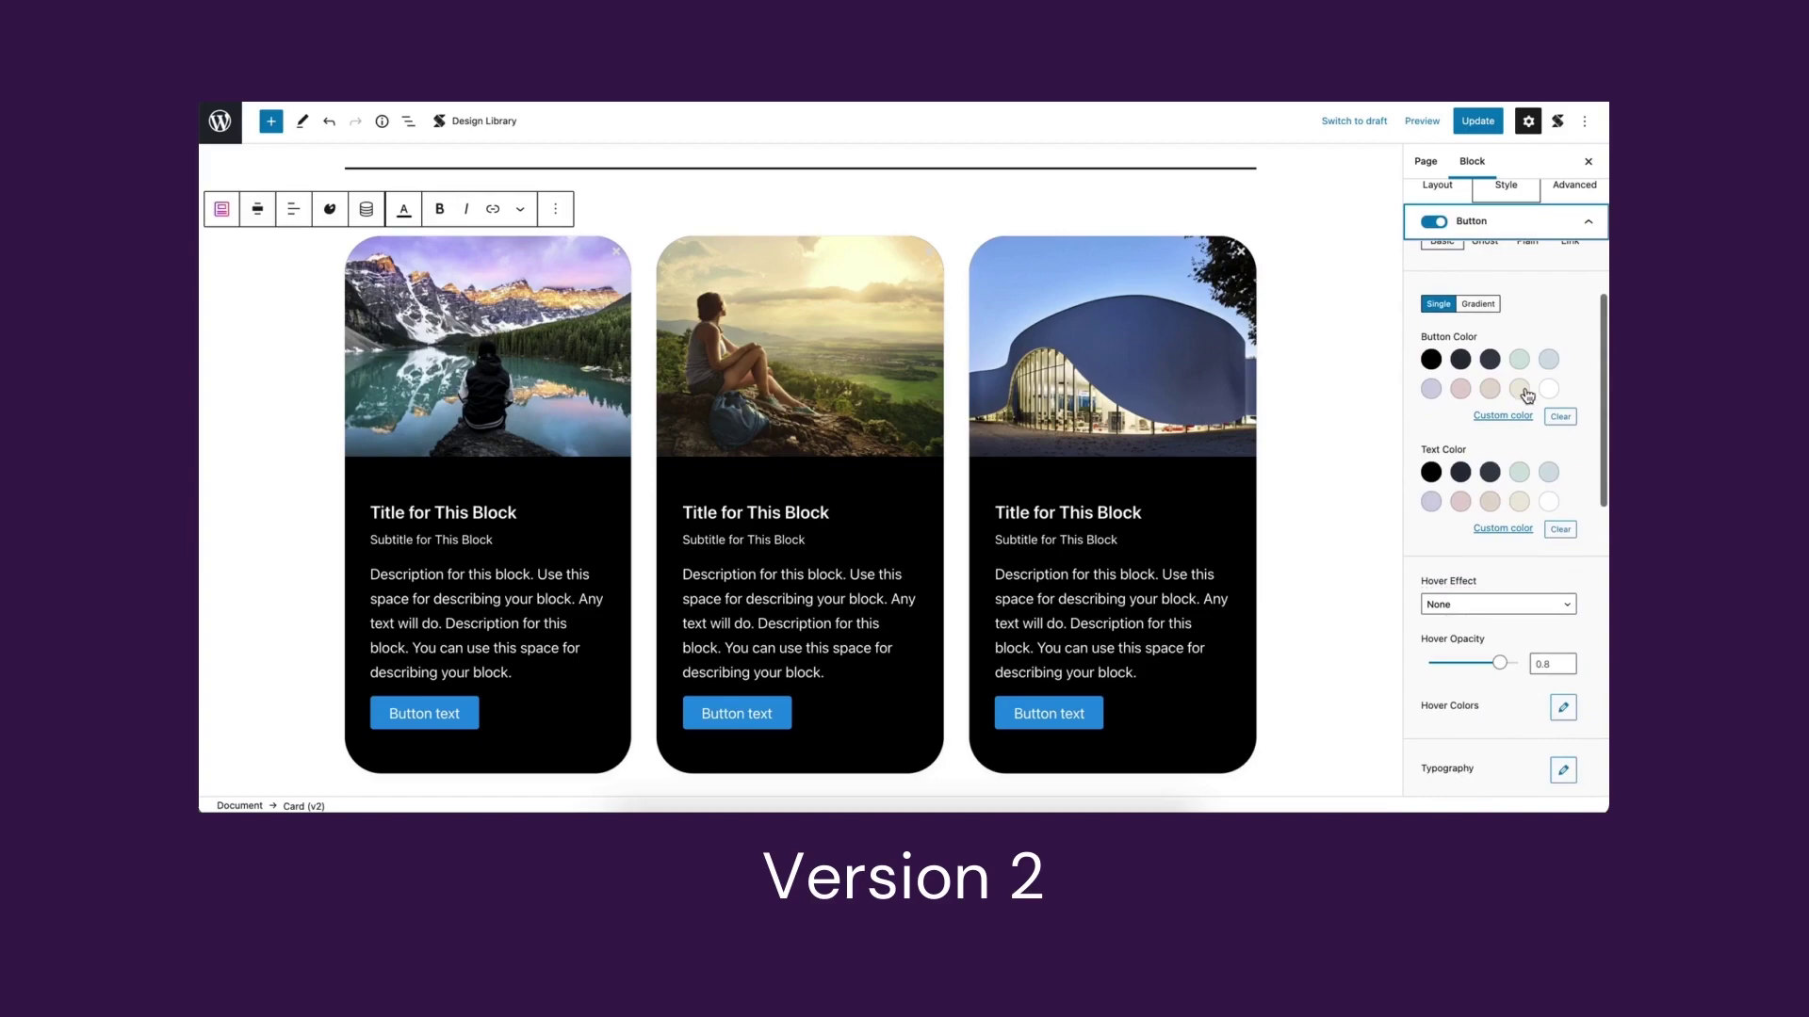
left_click(1487, 269)
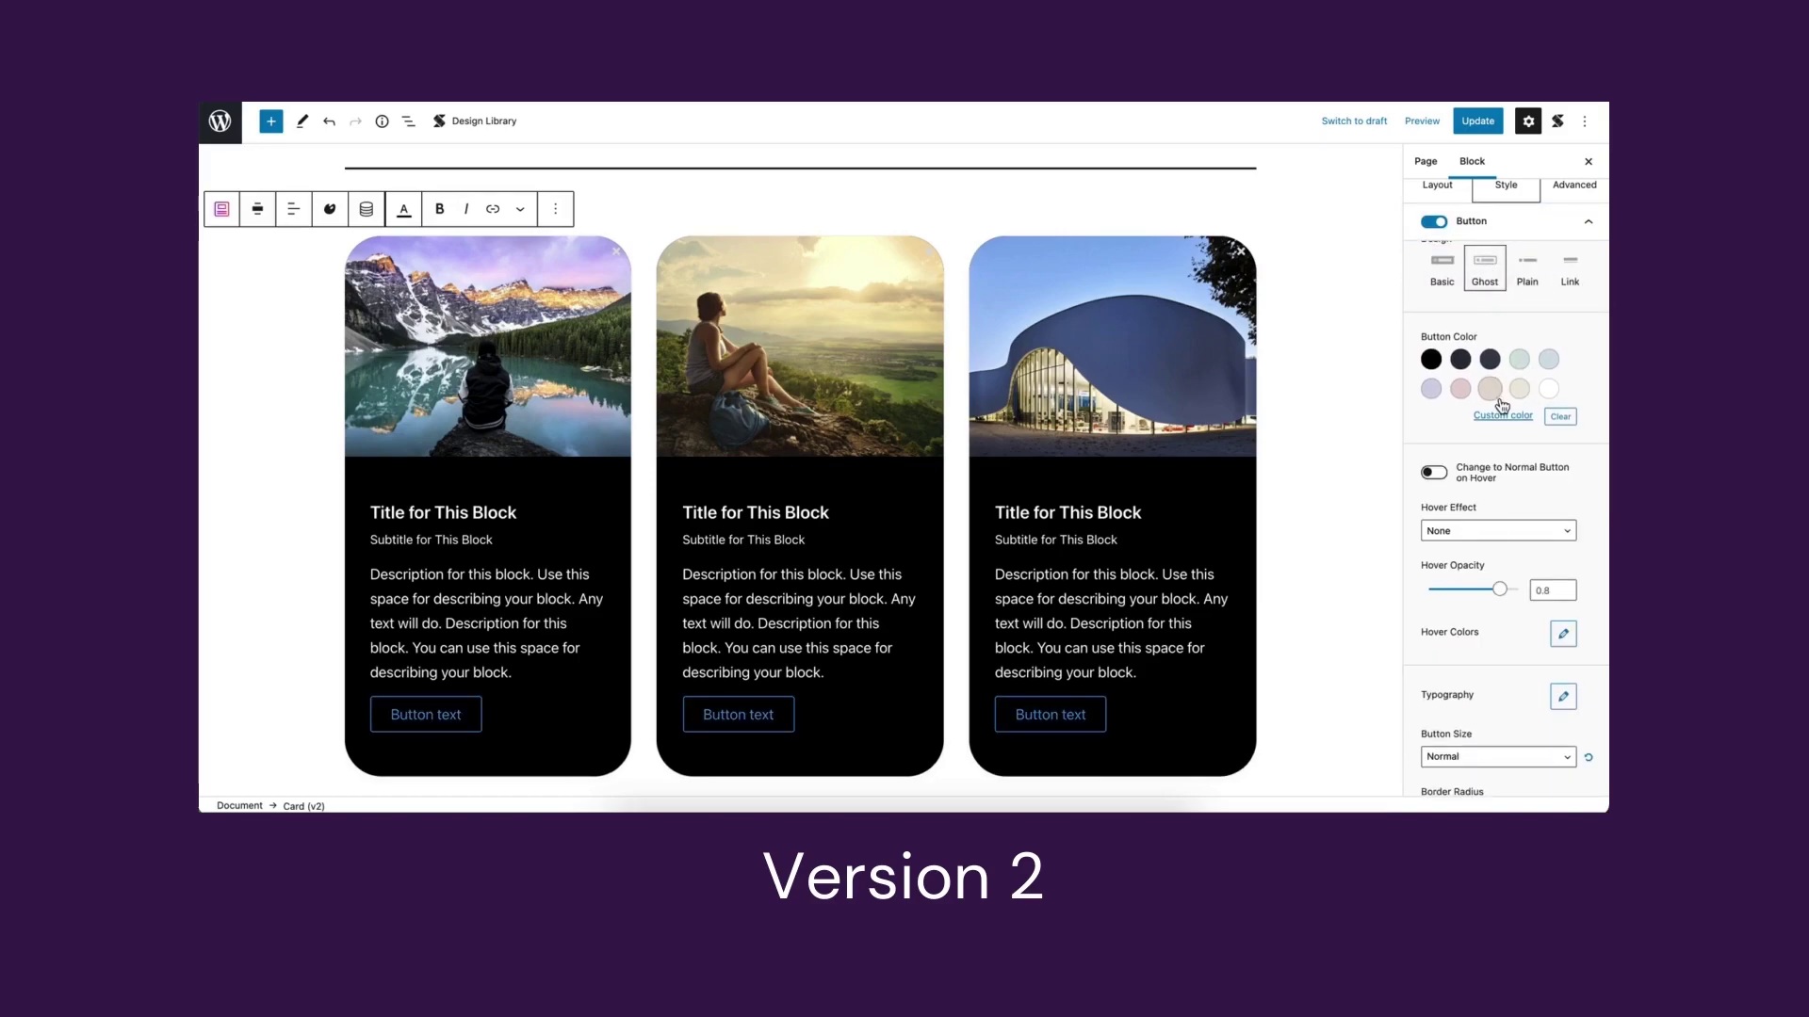
left_click(1550, 389)
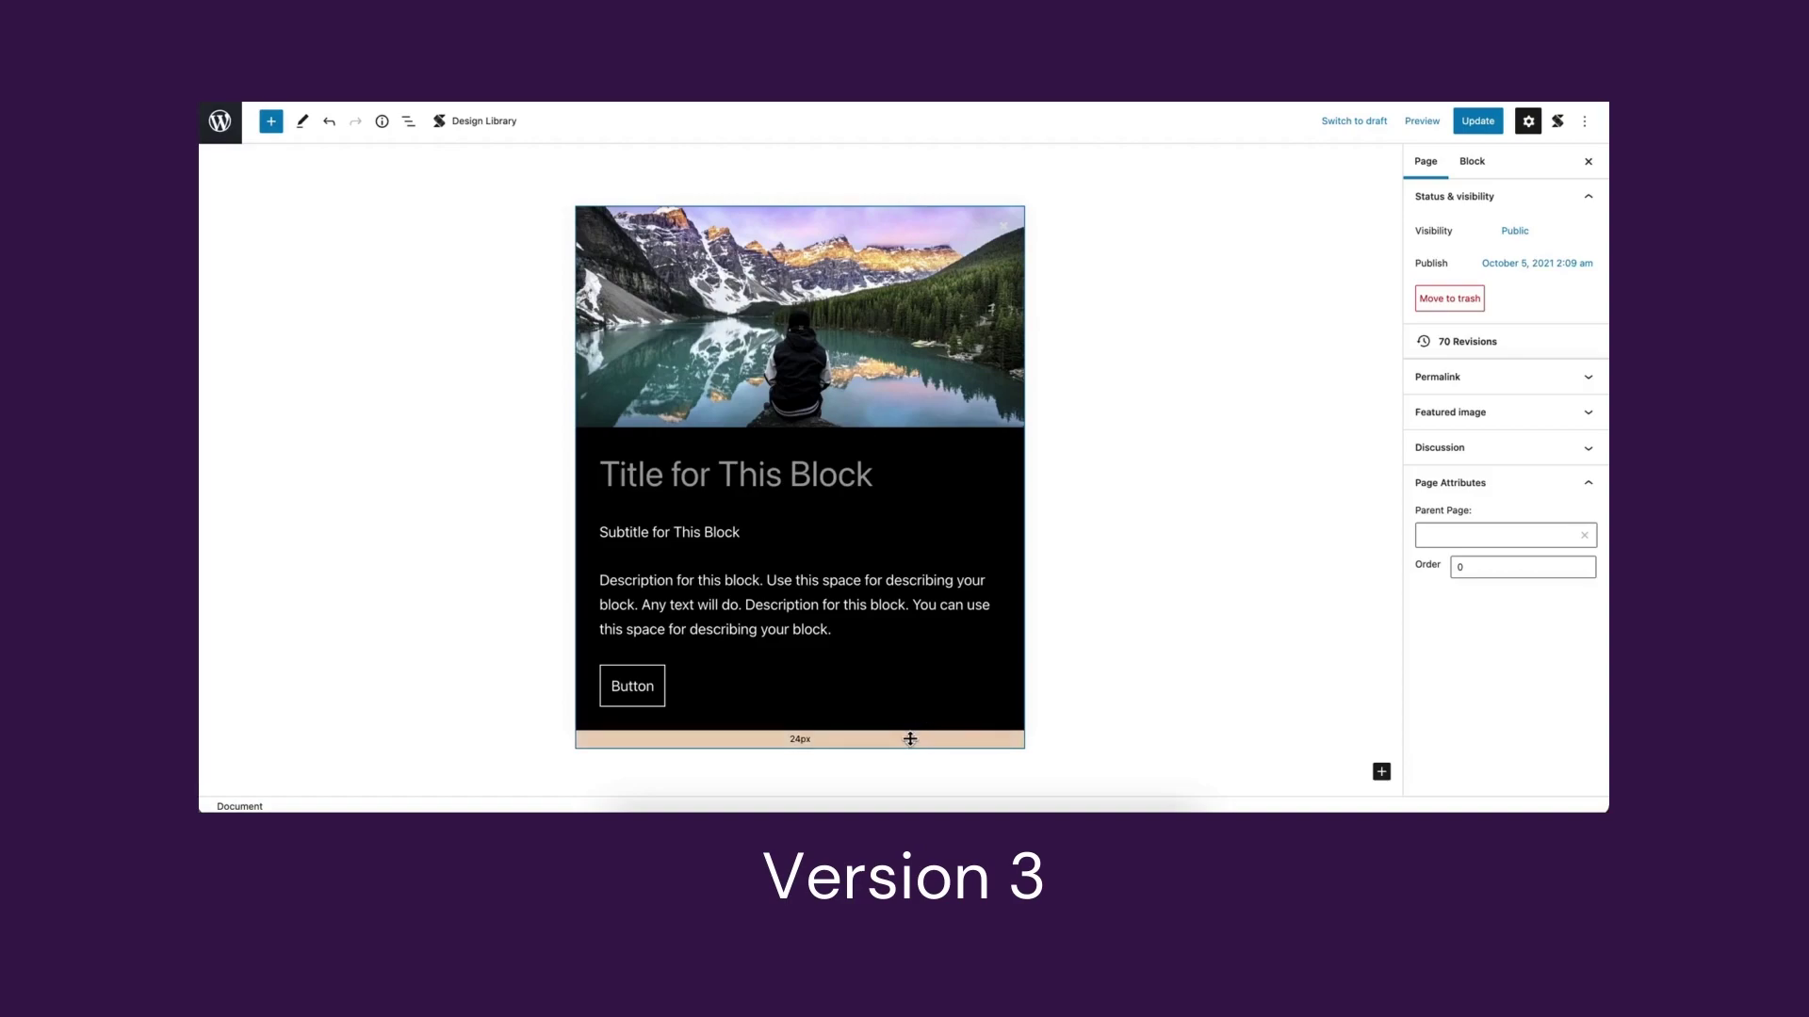
- Convert the Version 3 card into a wide-width Columns / Container with three columns
left_click(911, 738)
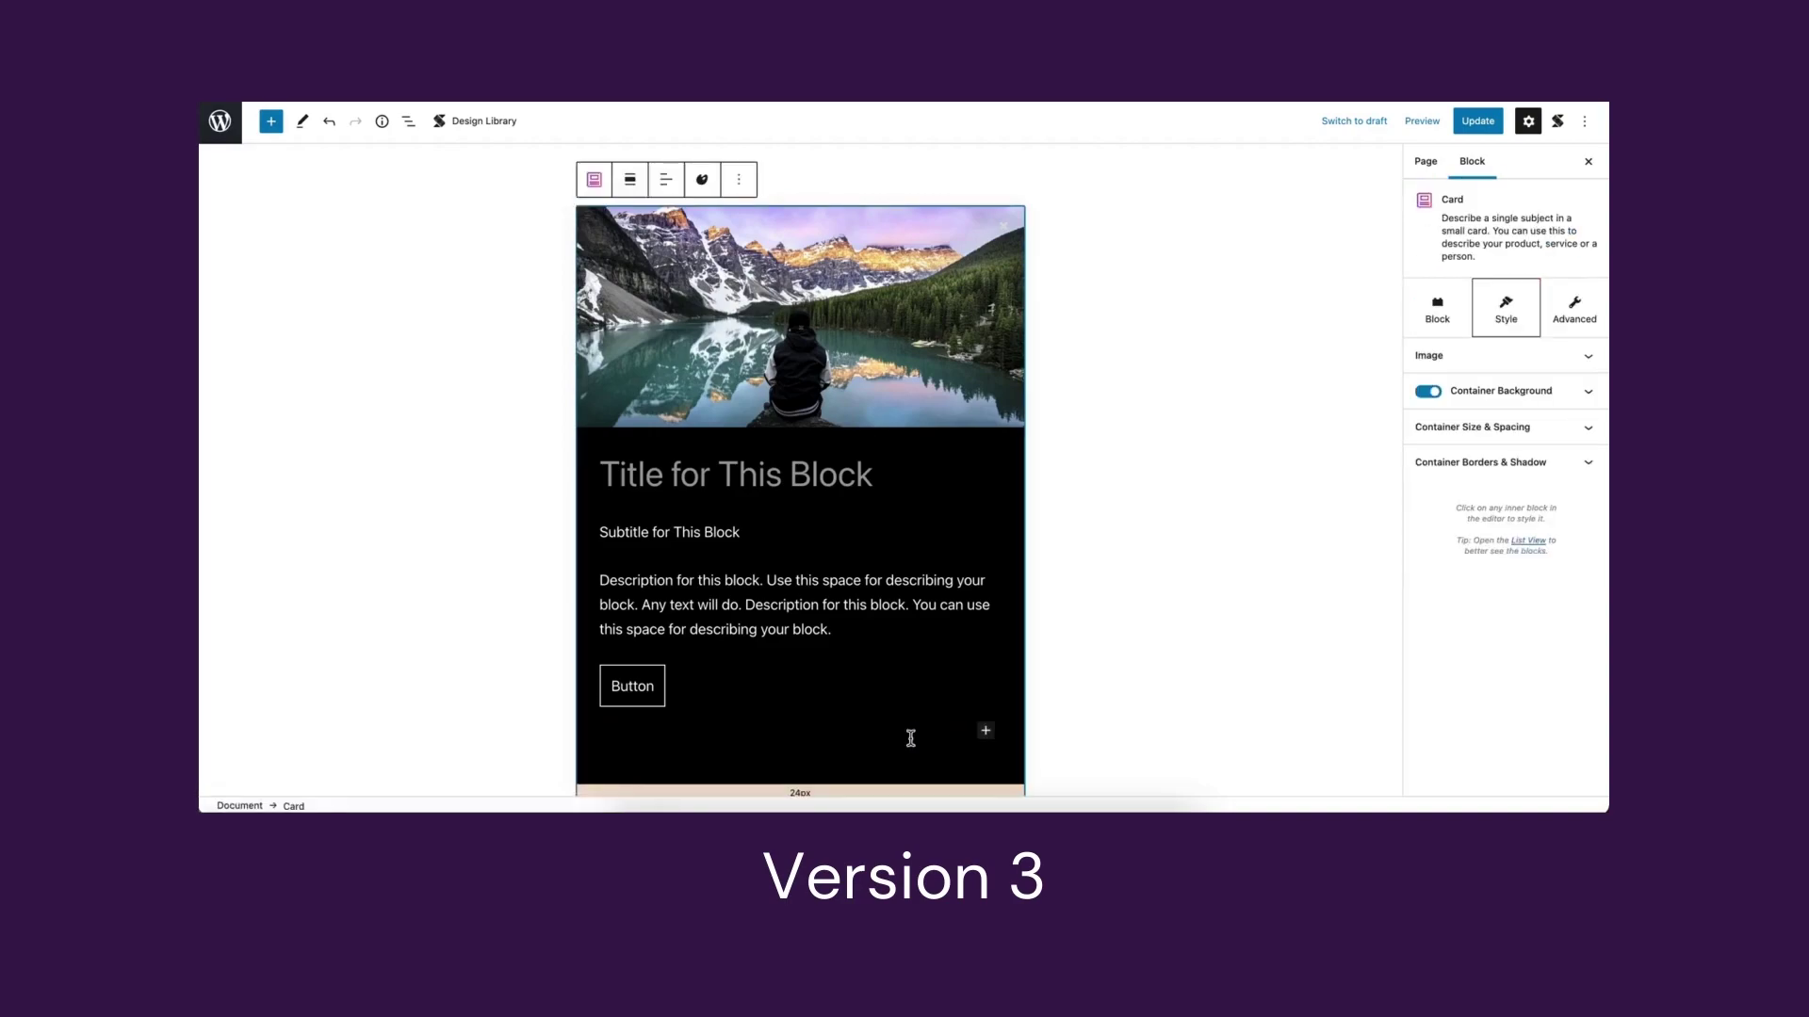
left_click(593, 179)
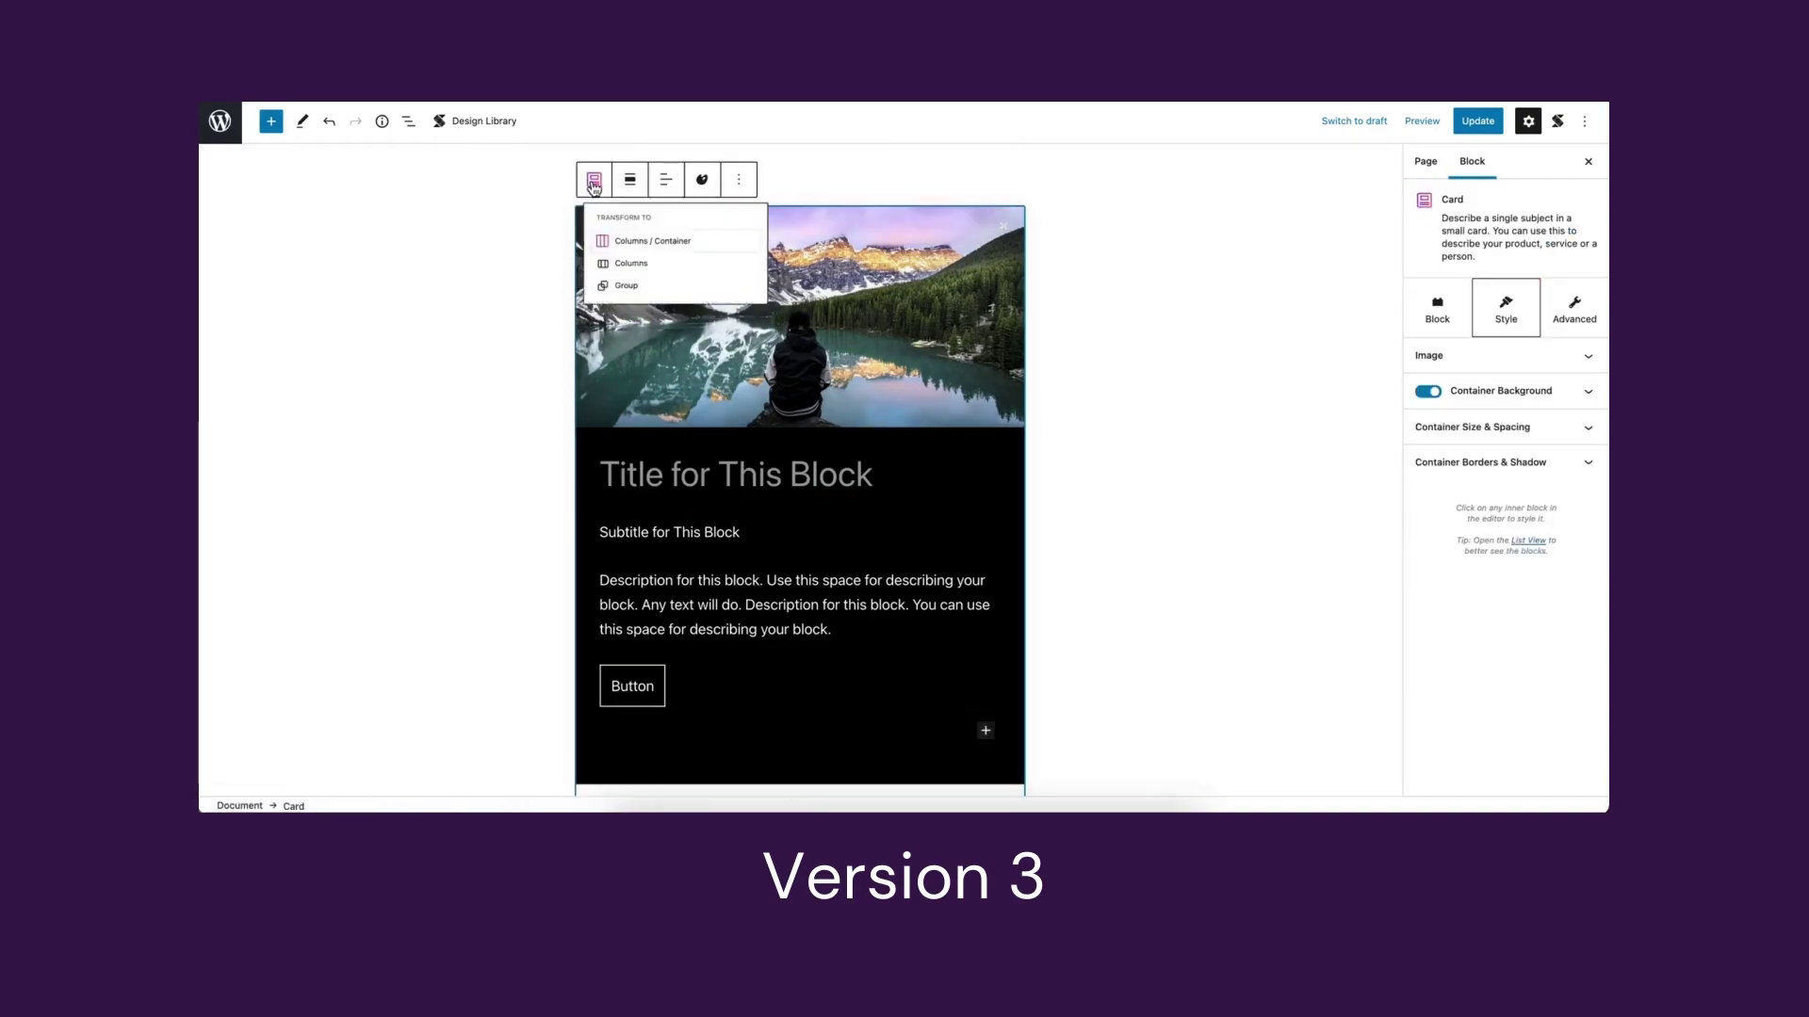
left_click(602, 252)
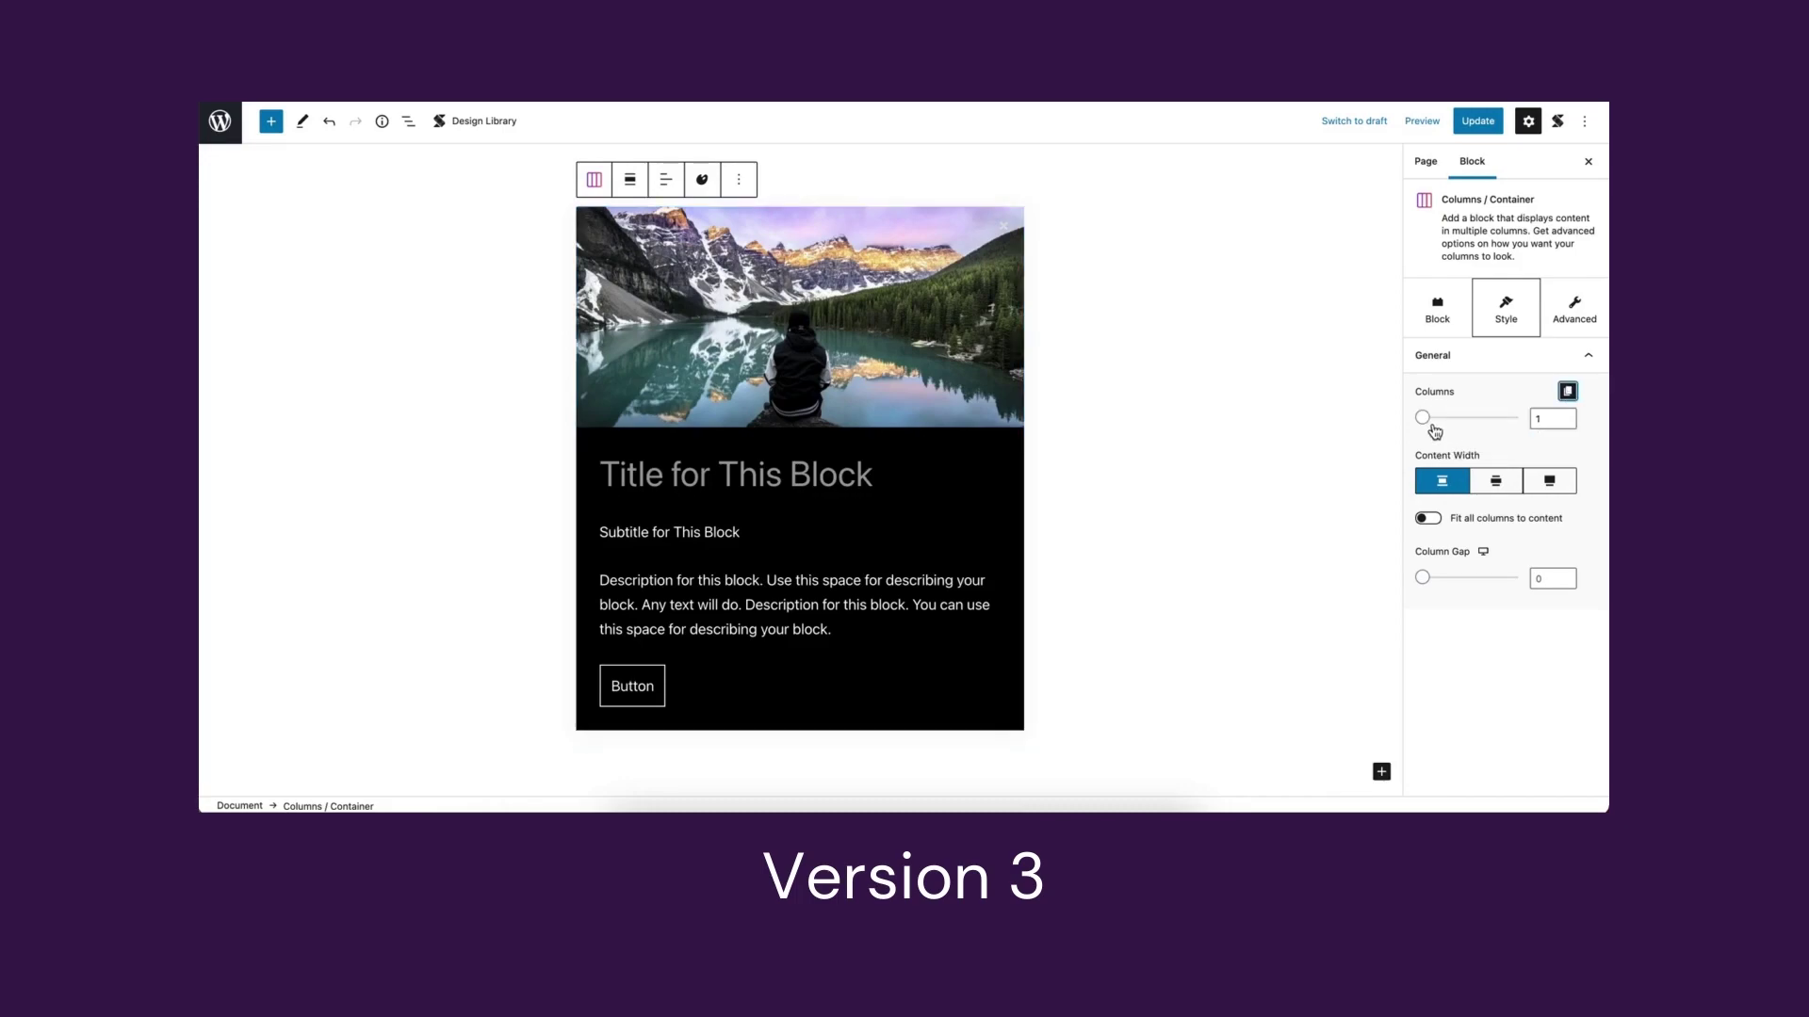
left_click_drag(1424, 418, 1454, 421)
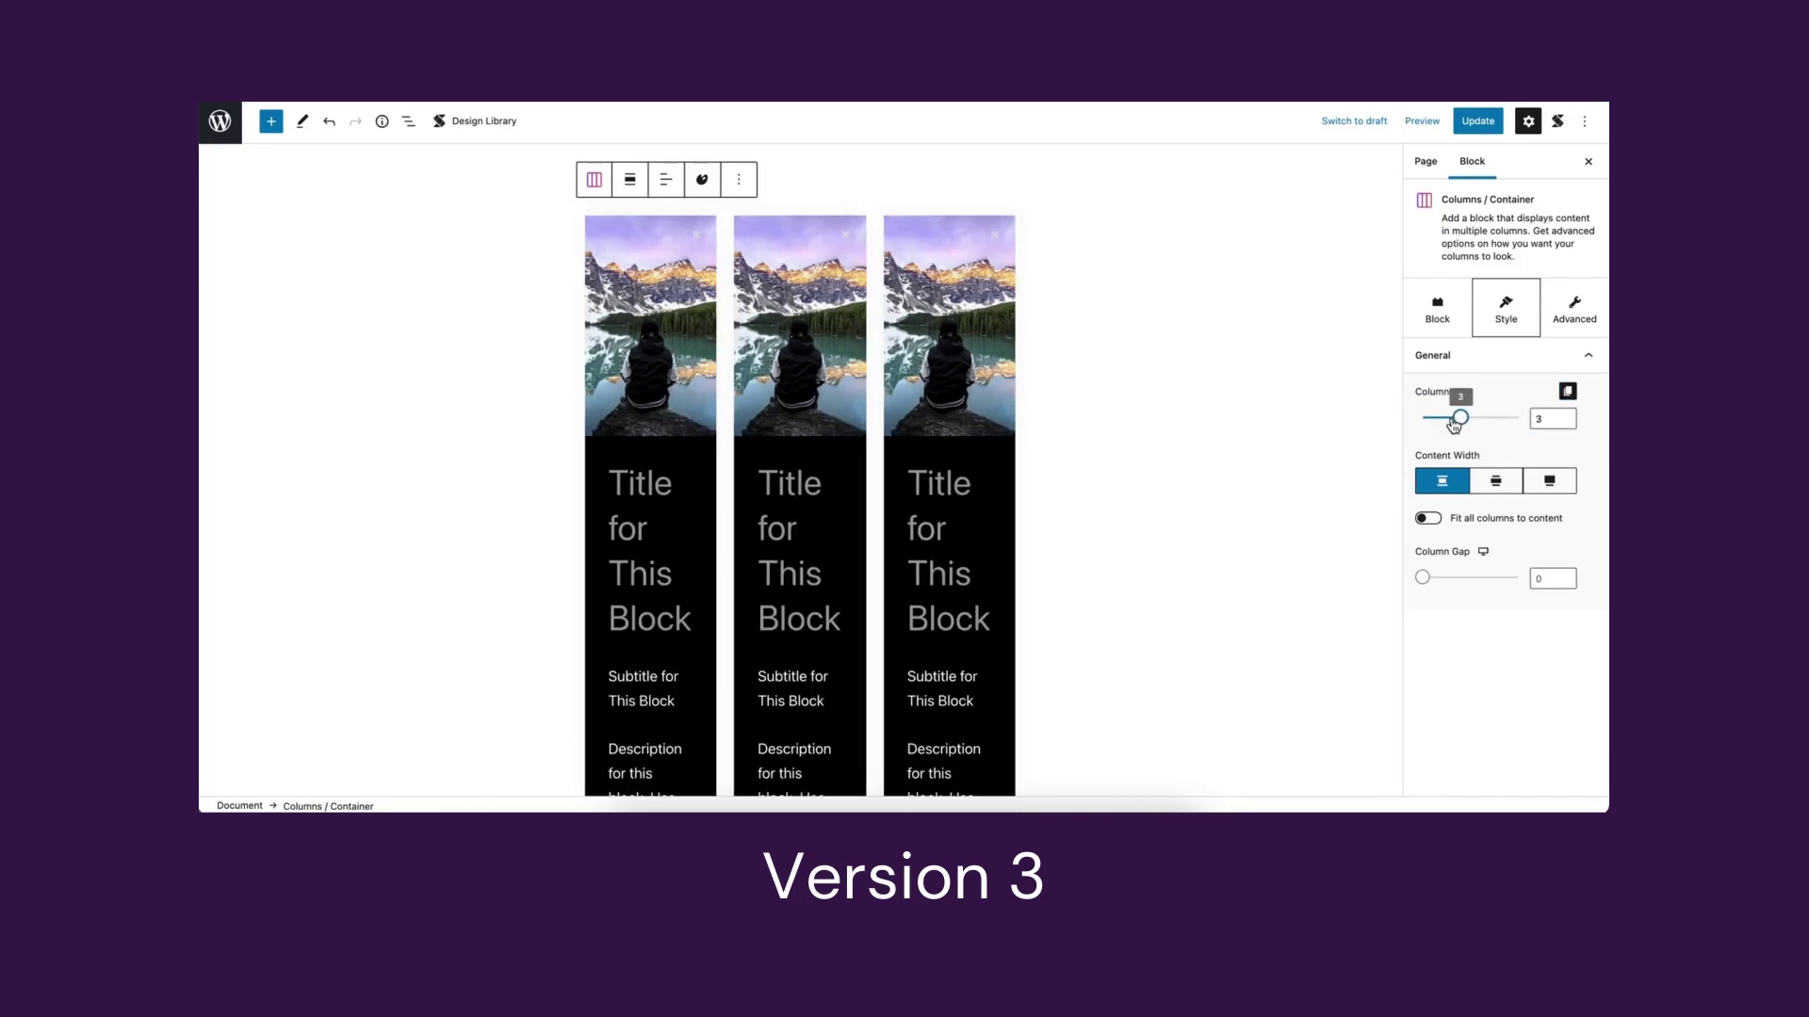
left_click(630, 179)
left_click(650, 250)
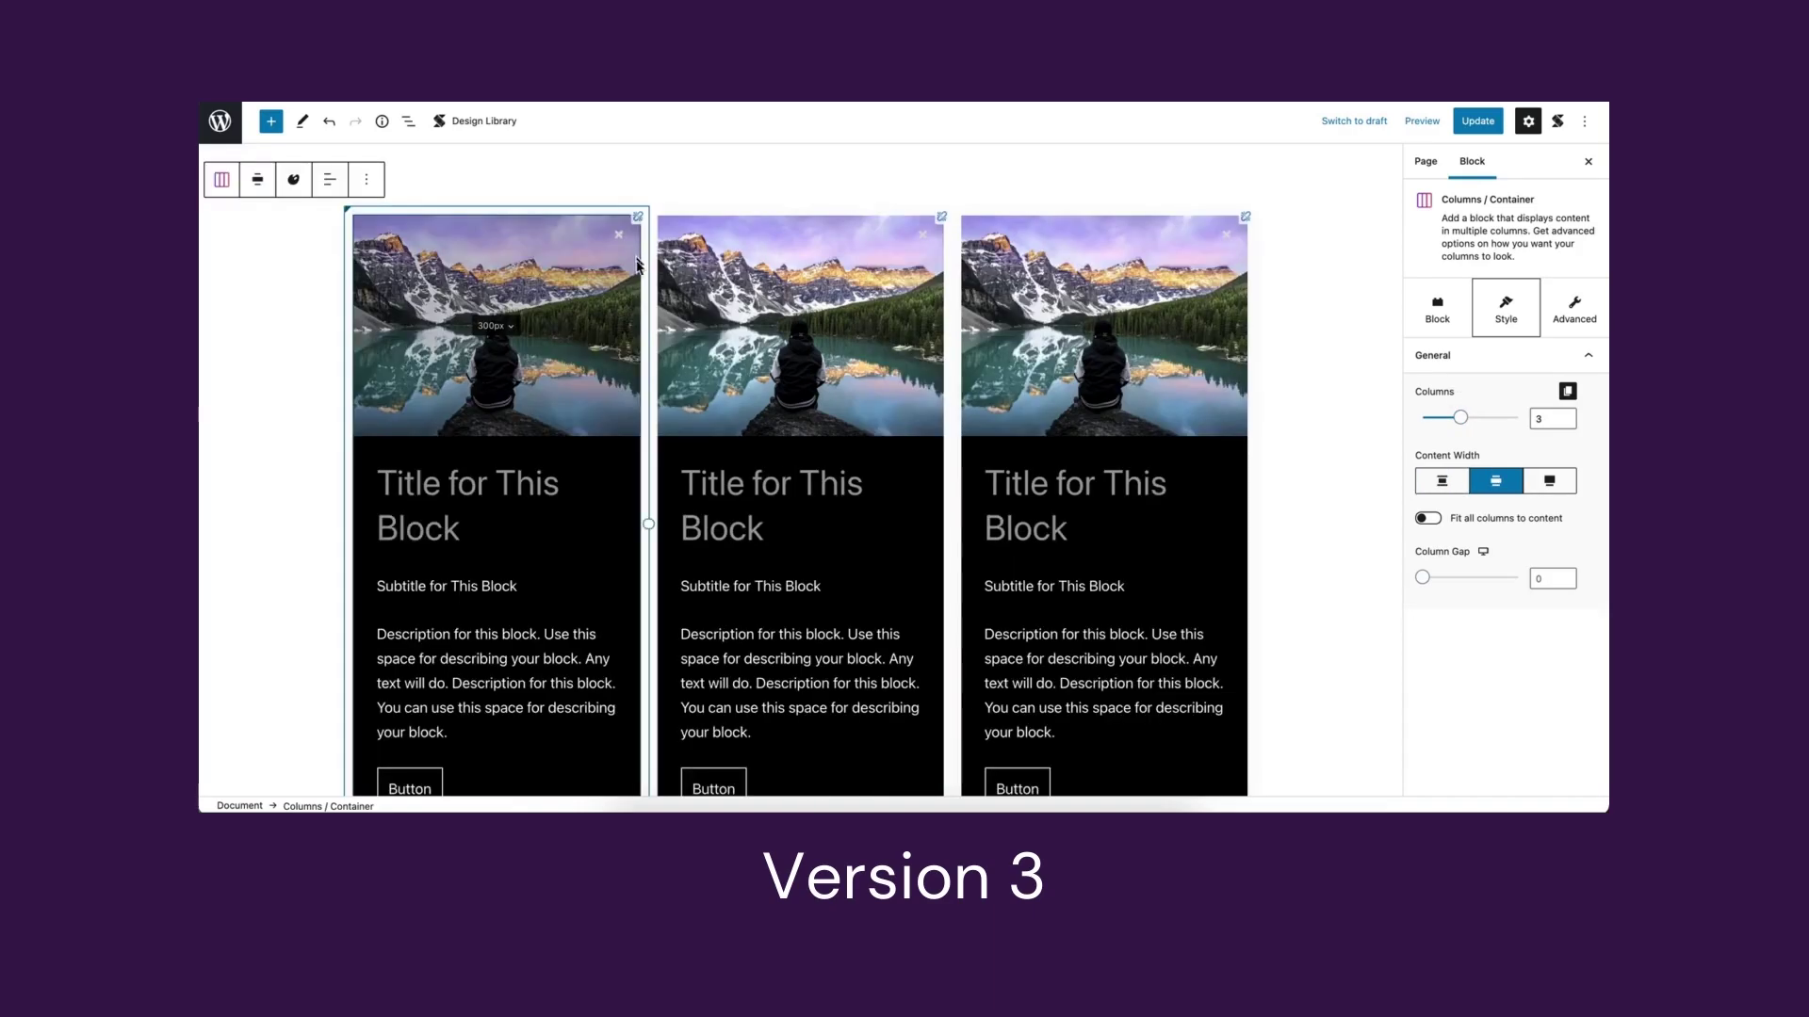
scroll(597, 613, "down", 2)
- Give the first card a dark navy background and copy its styles
left_click(562, 707)
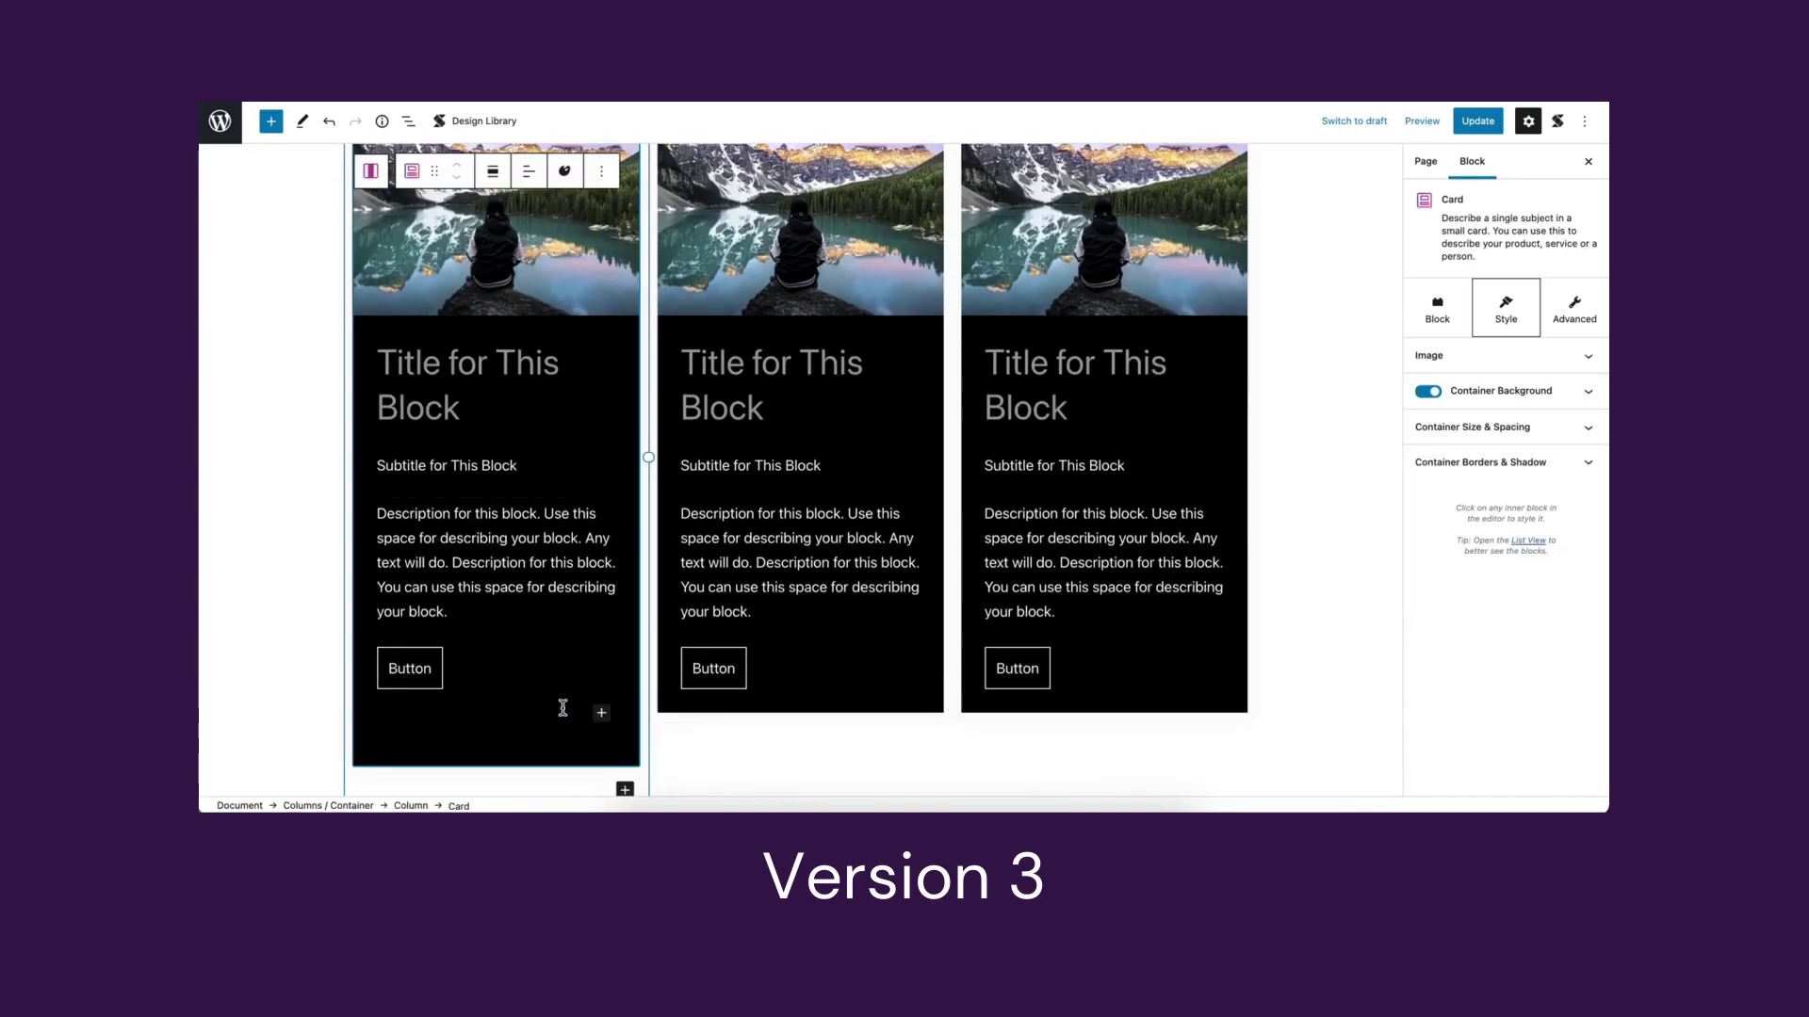
left_click(1587, 391)
left_click(1542, 435)
left_click(1455, 436)
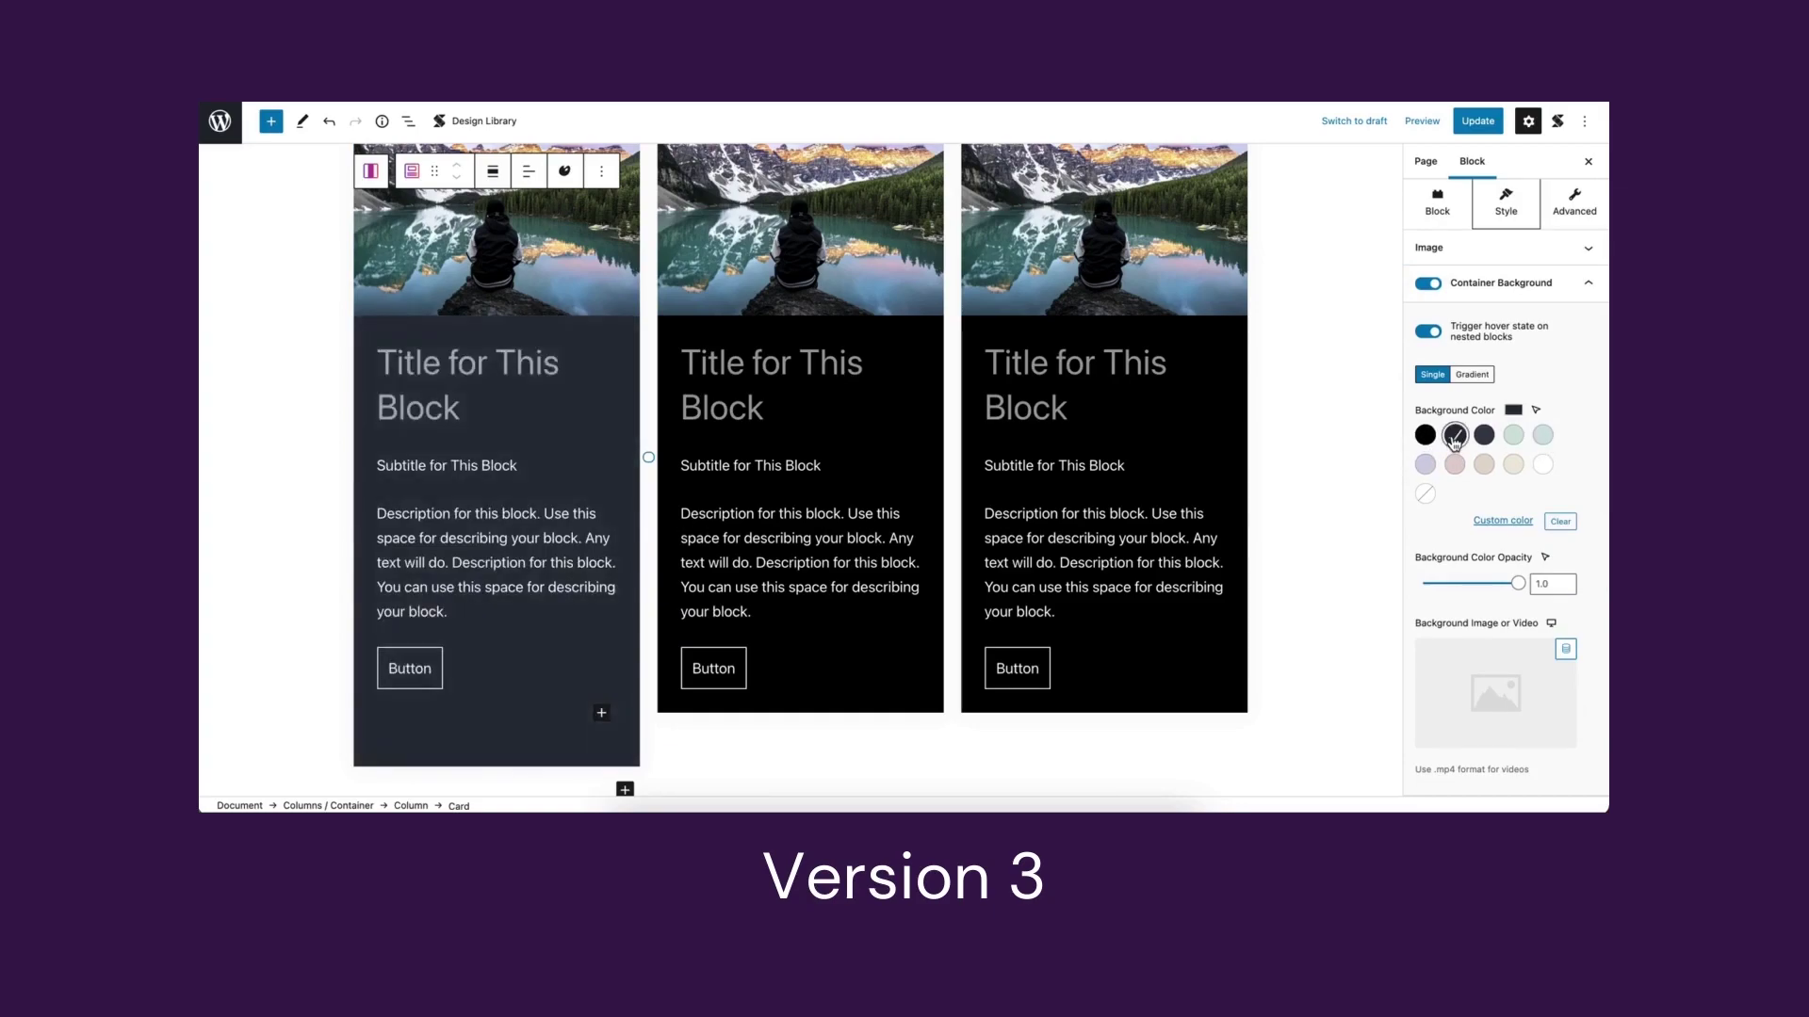
left_click(565, 171)
left_click(537, 221)
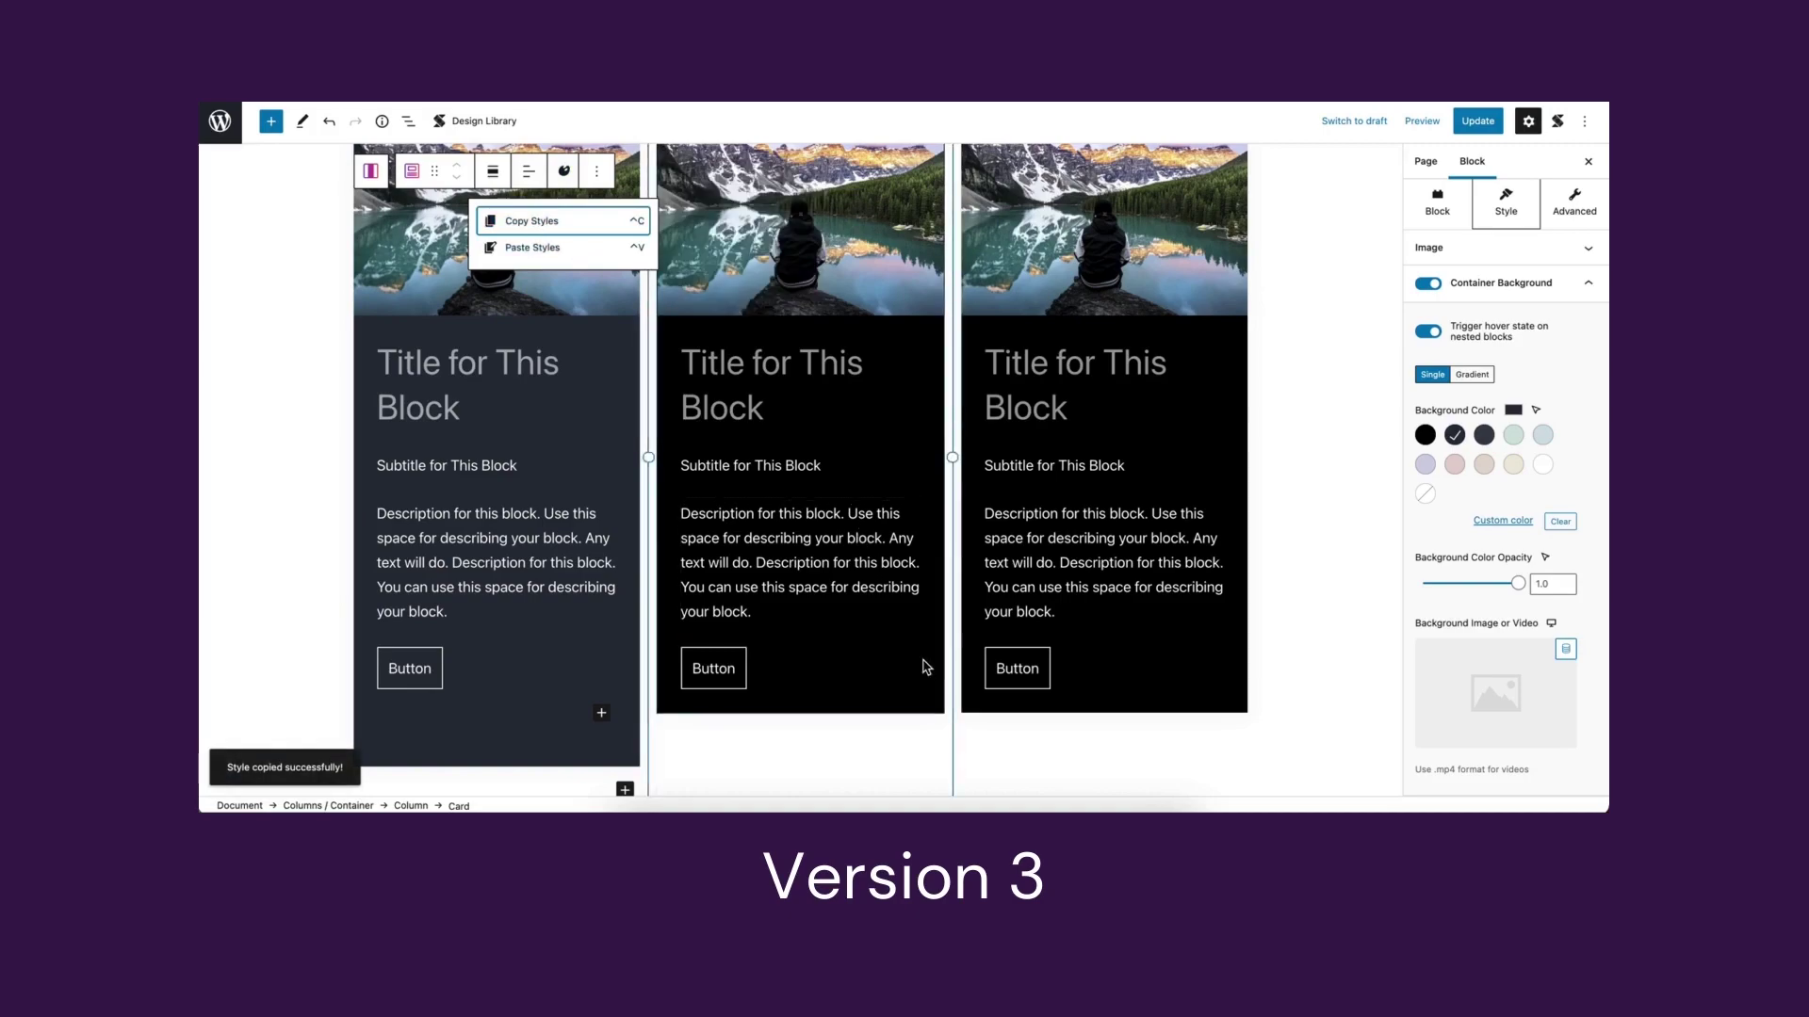
- Paste the copied styles onto the second and third cards
left_click(932, 699)
scroll(933, 699, "up", 2)
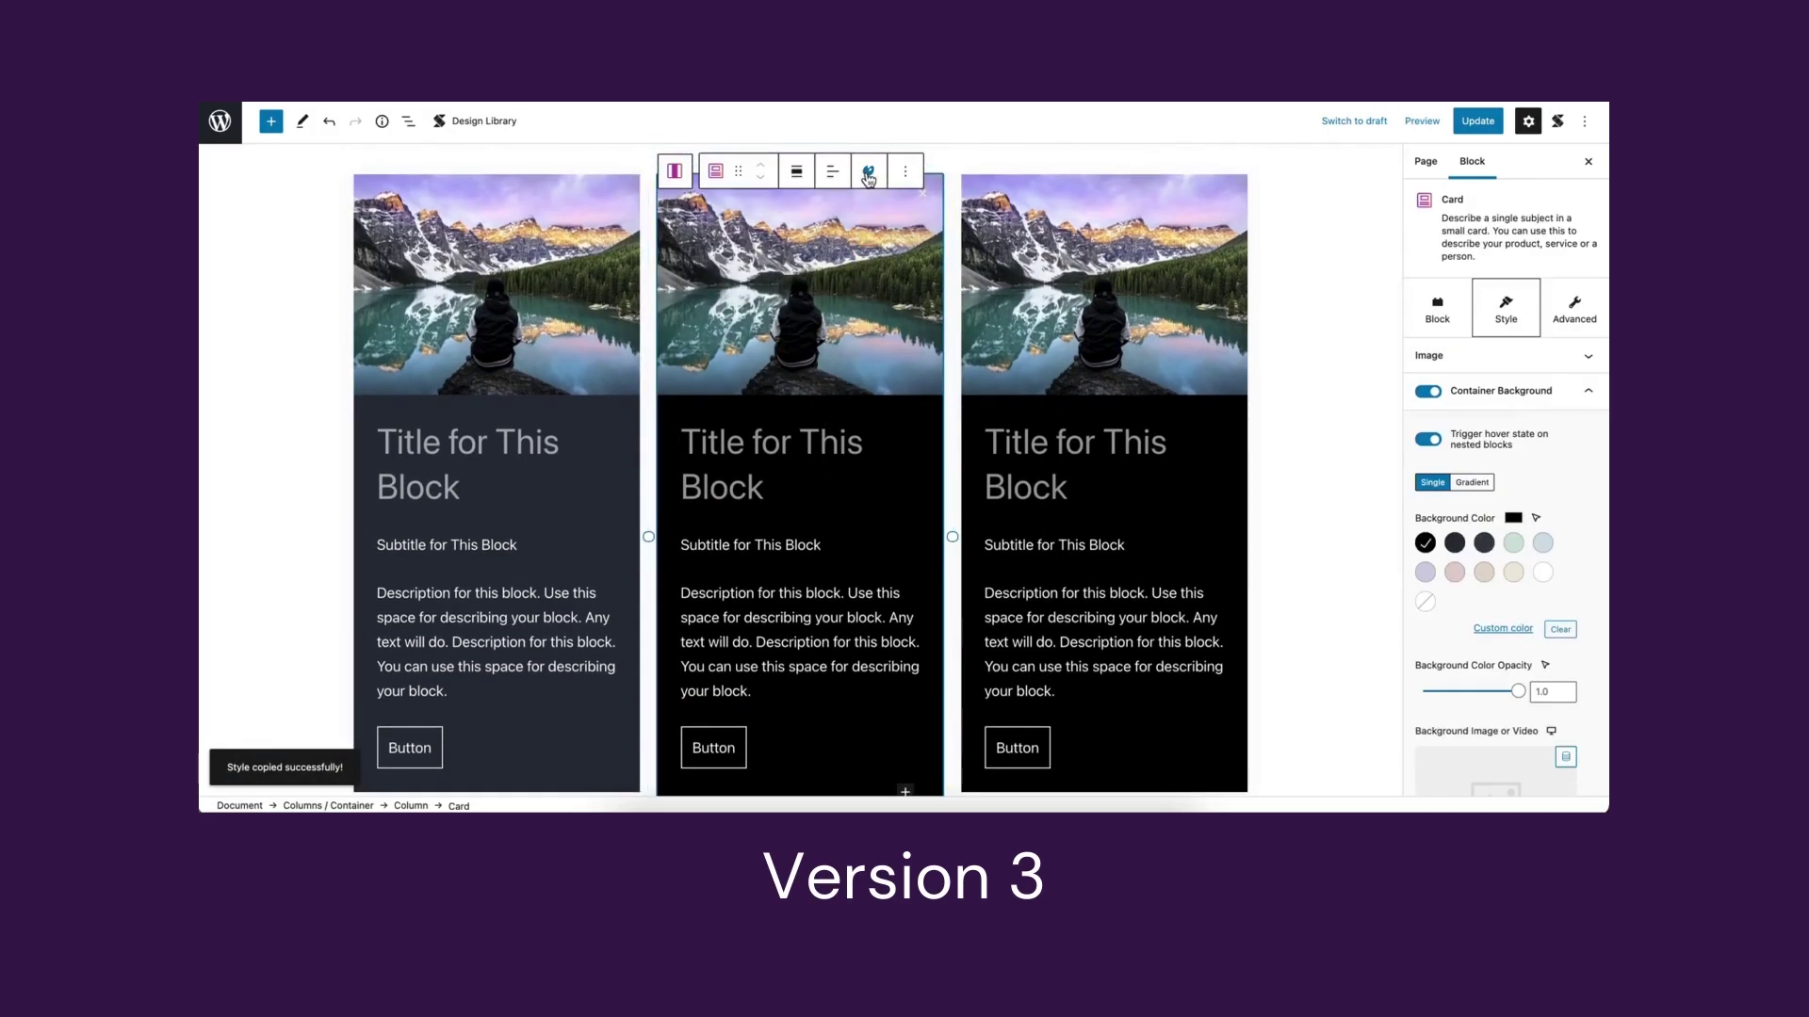
left_click(868, 170)
left_click(821, 248)
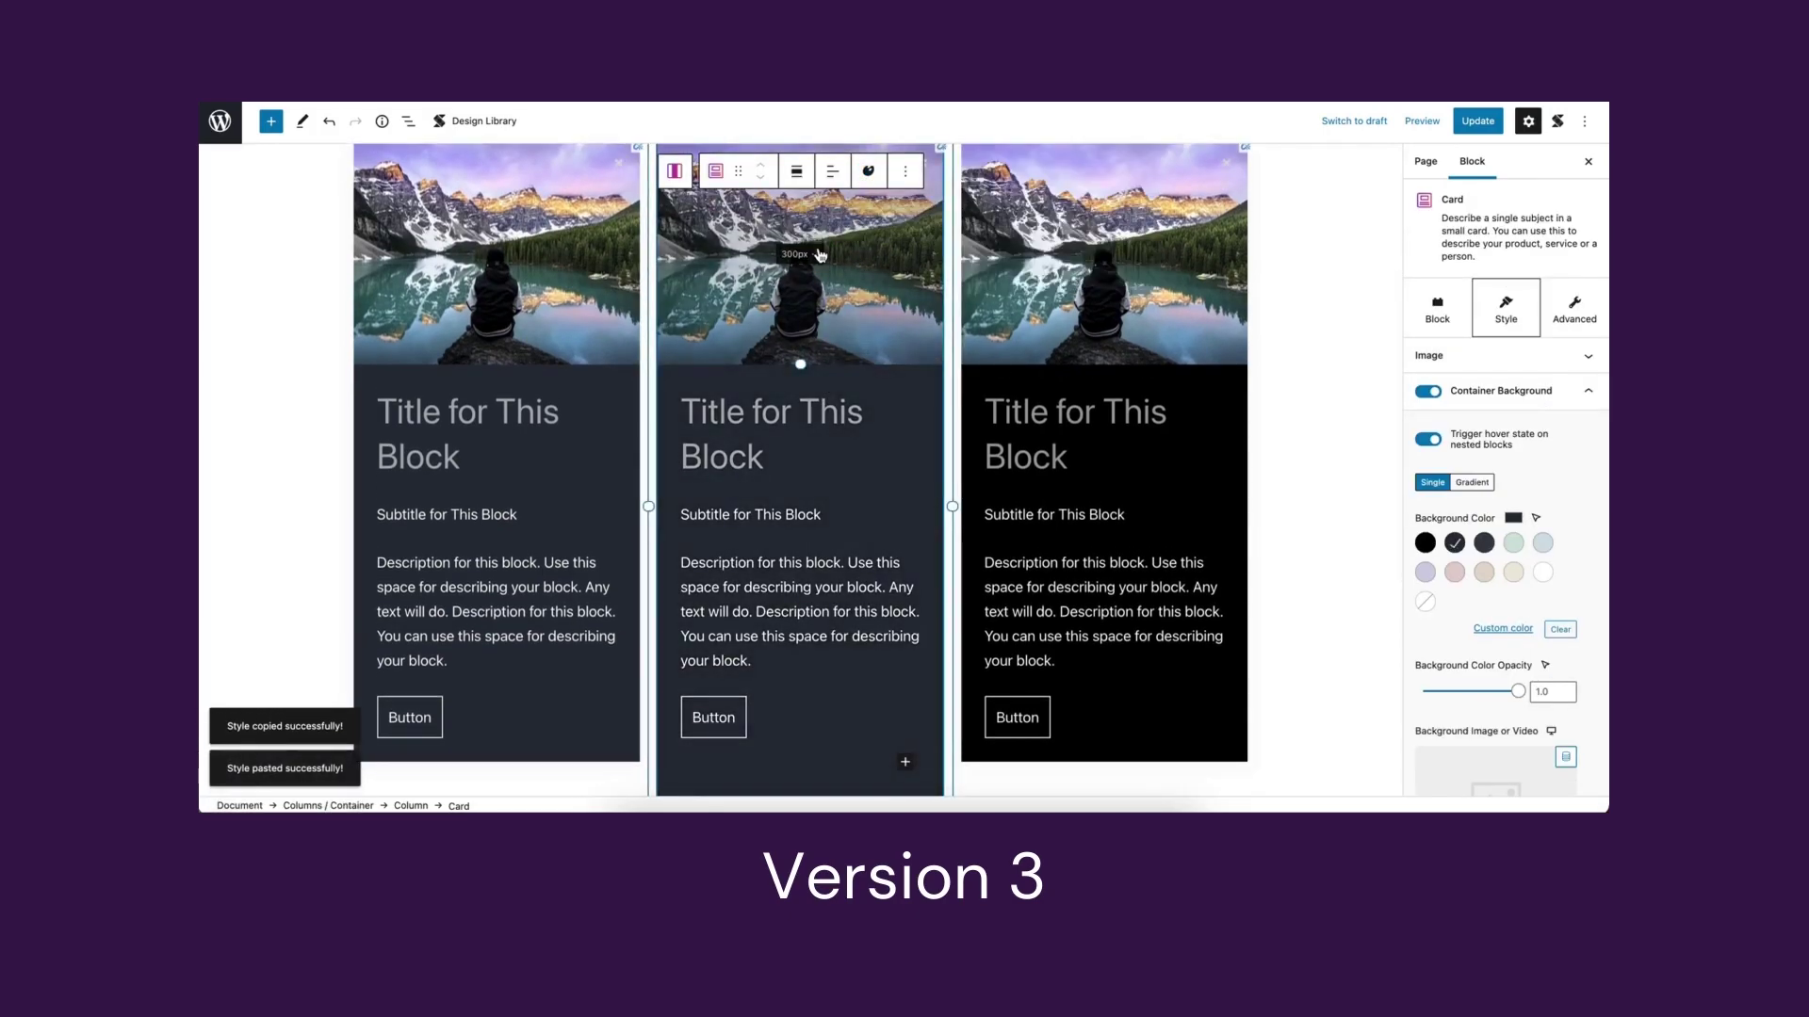
left_click(1229, 697)
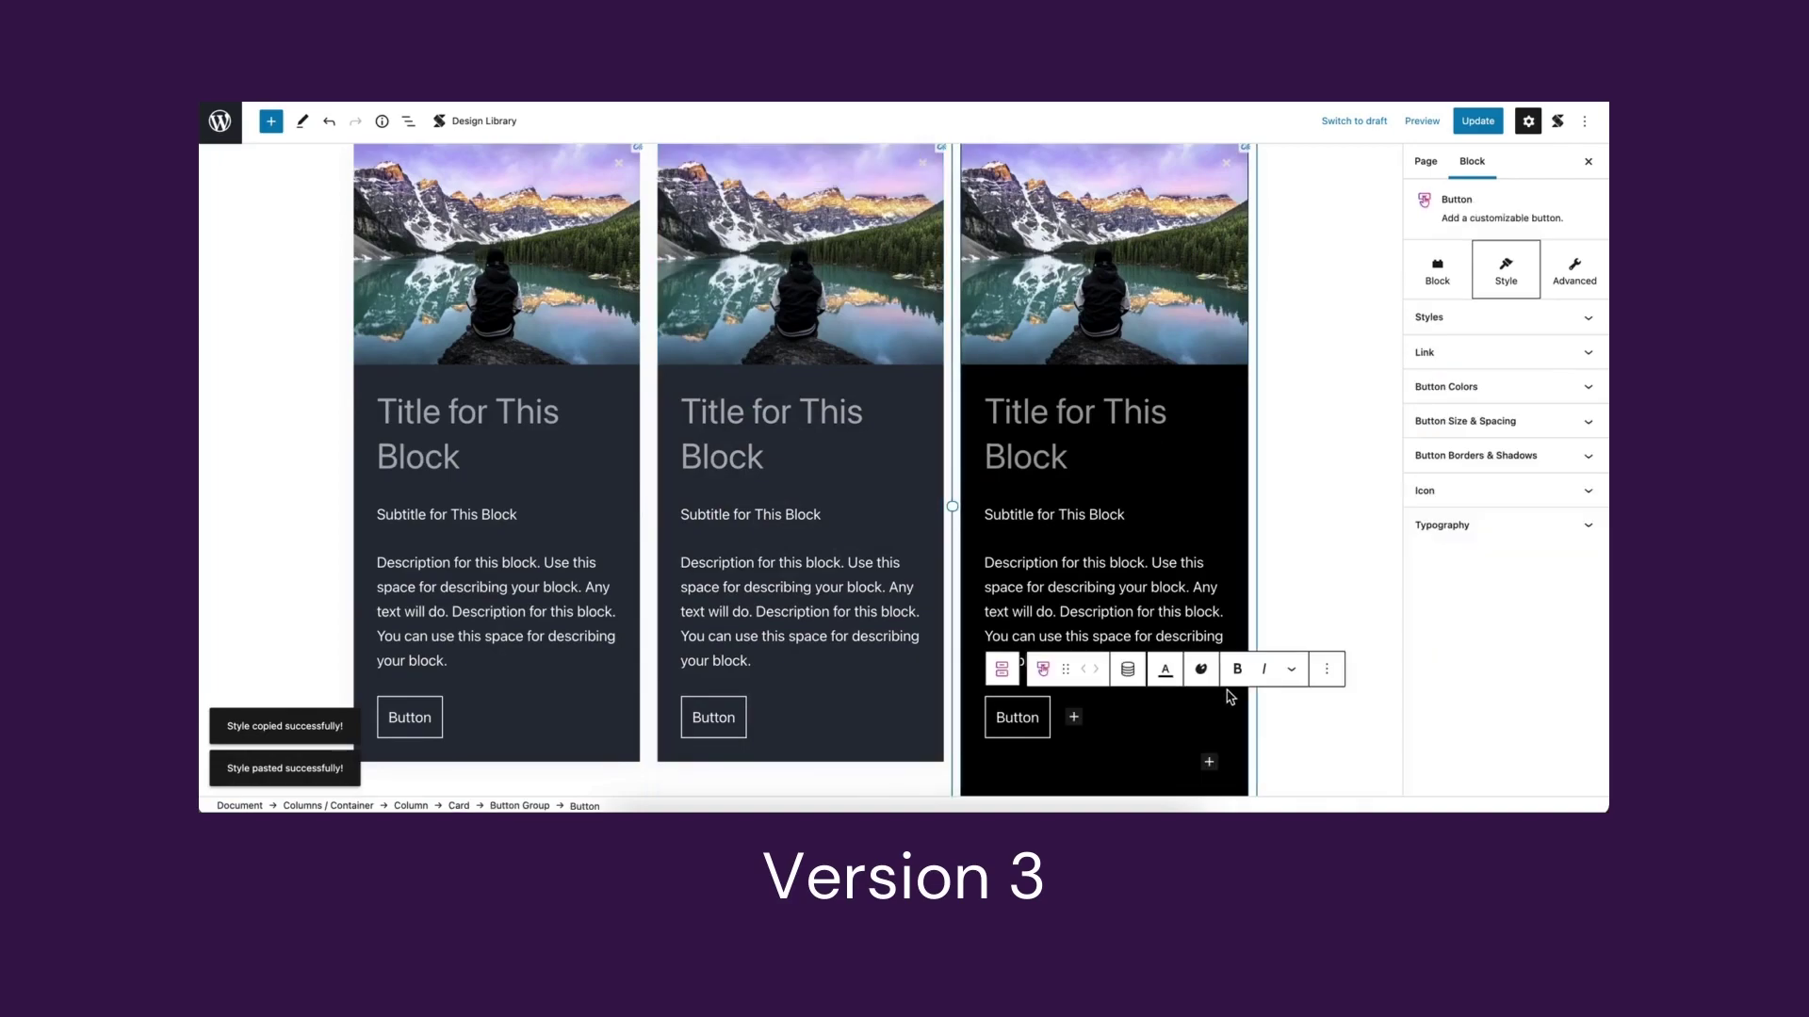
left_click(1232, 771)
left_click(1171, 171)
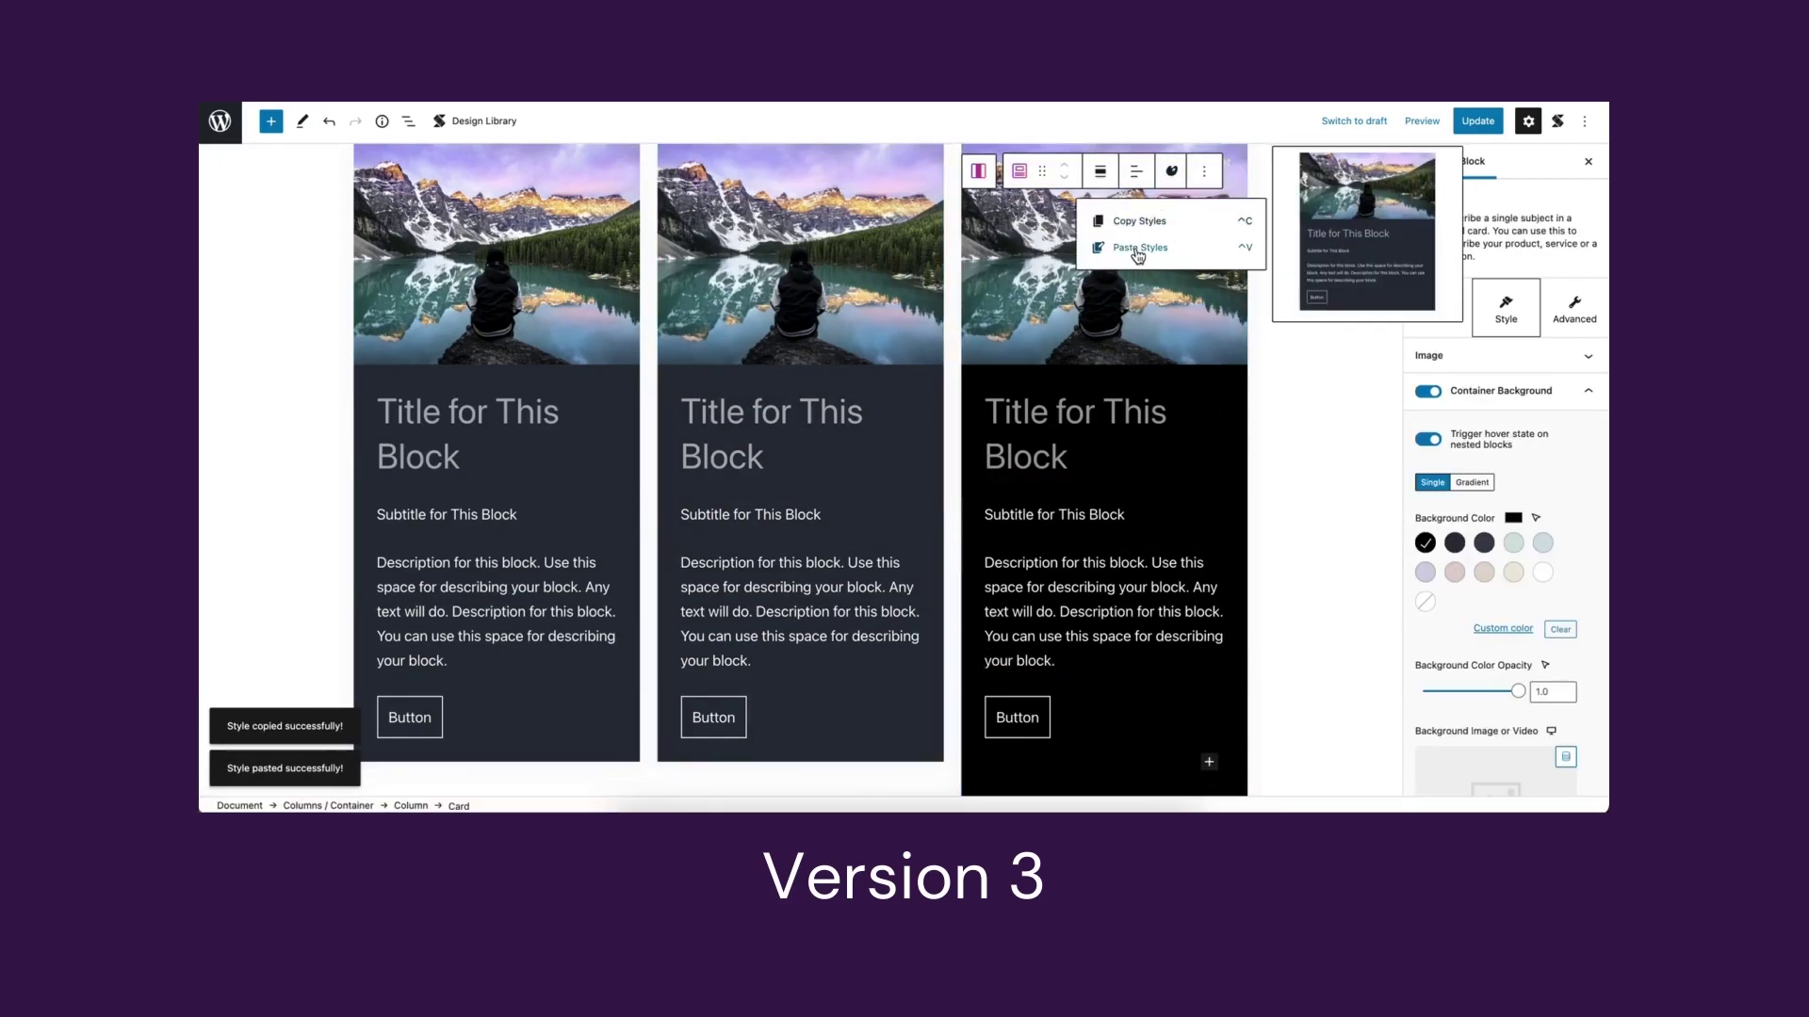
left_click(1136, 250)
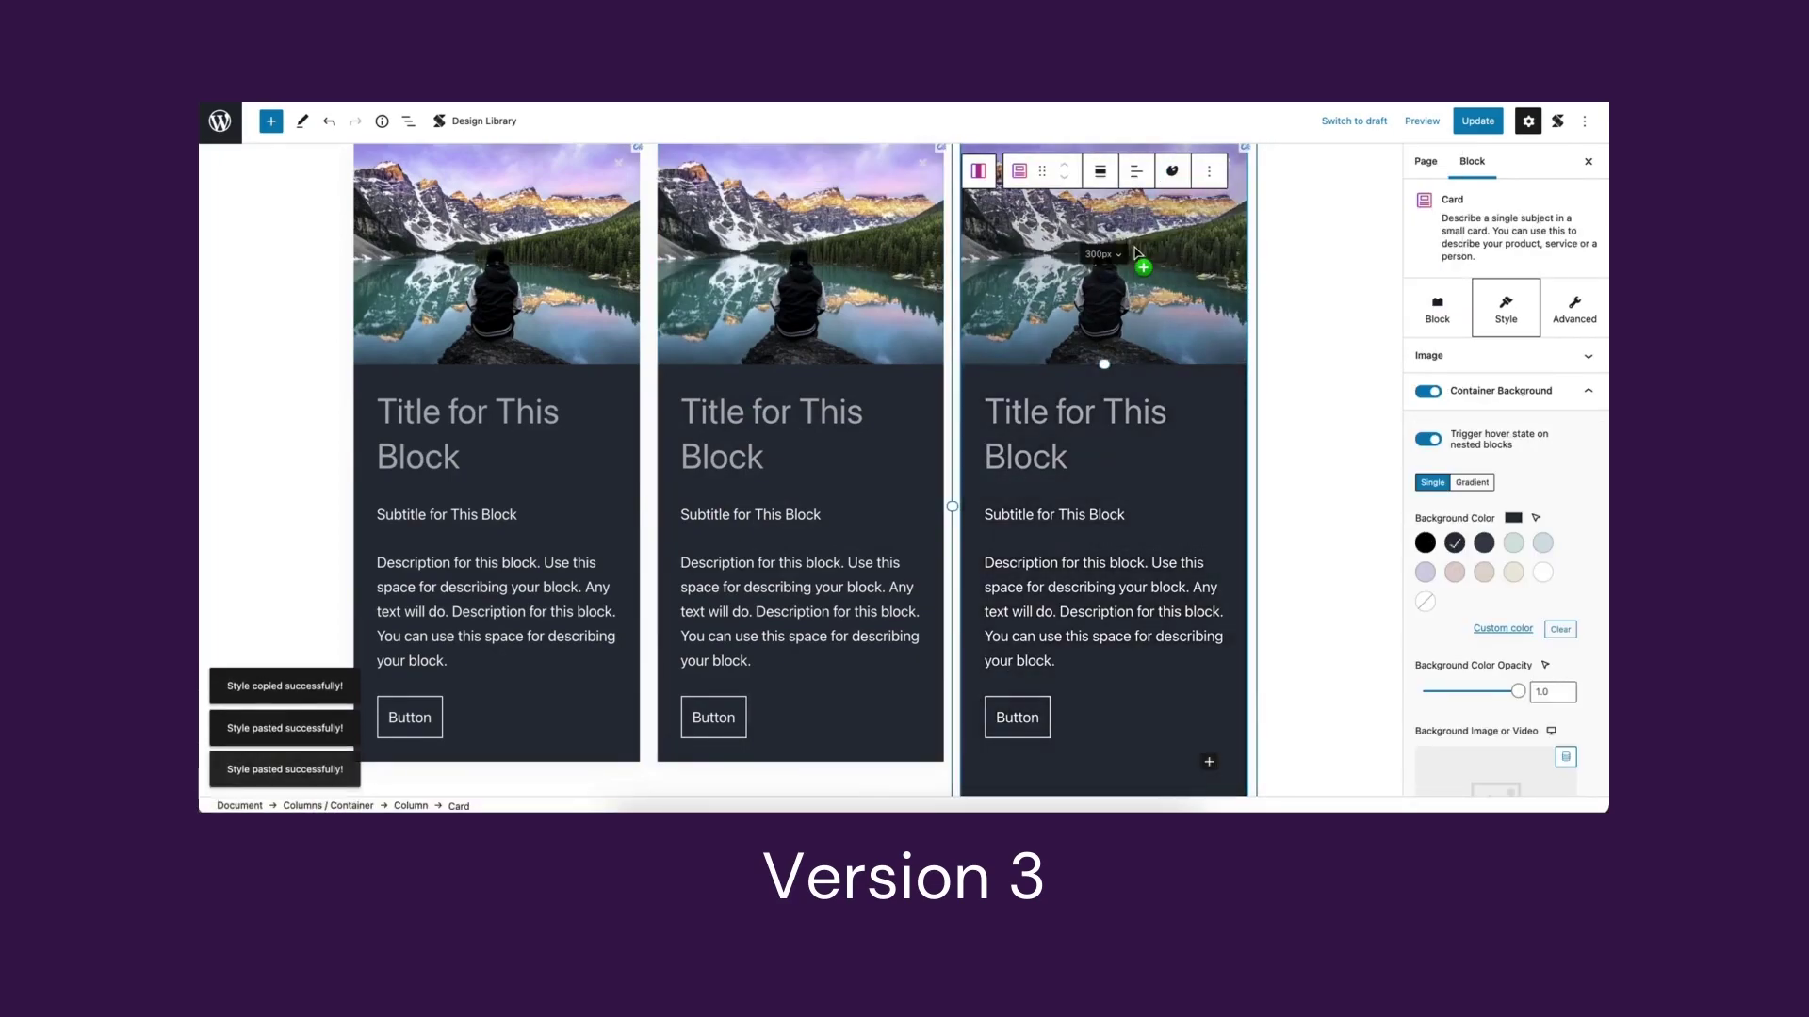
- Select the columns container, then each of its three columns in turn
left_click(1296, 511)
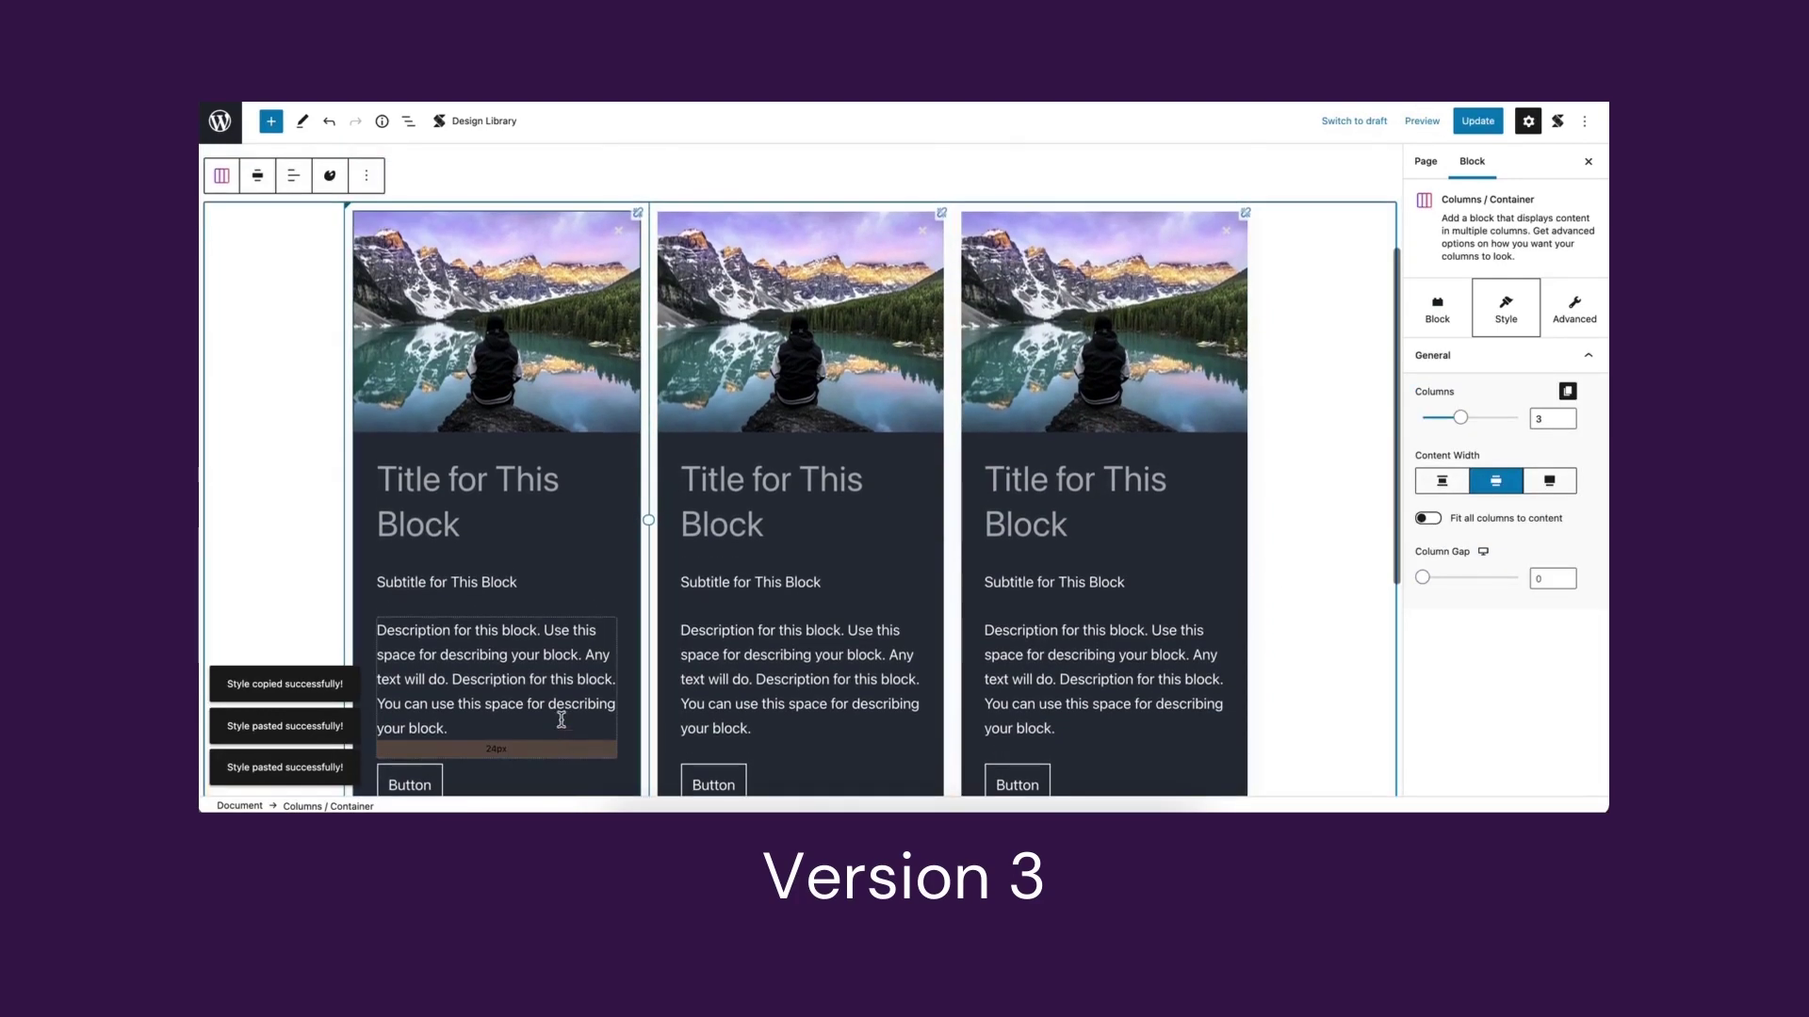
left_click(638, 214)
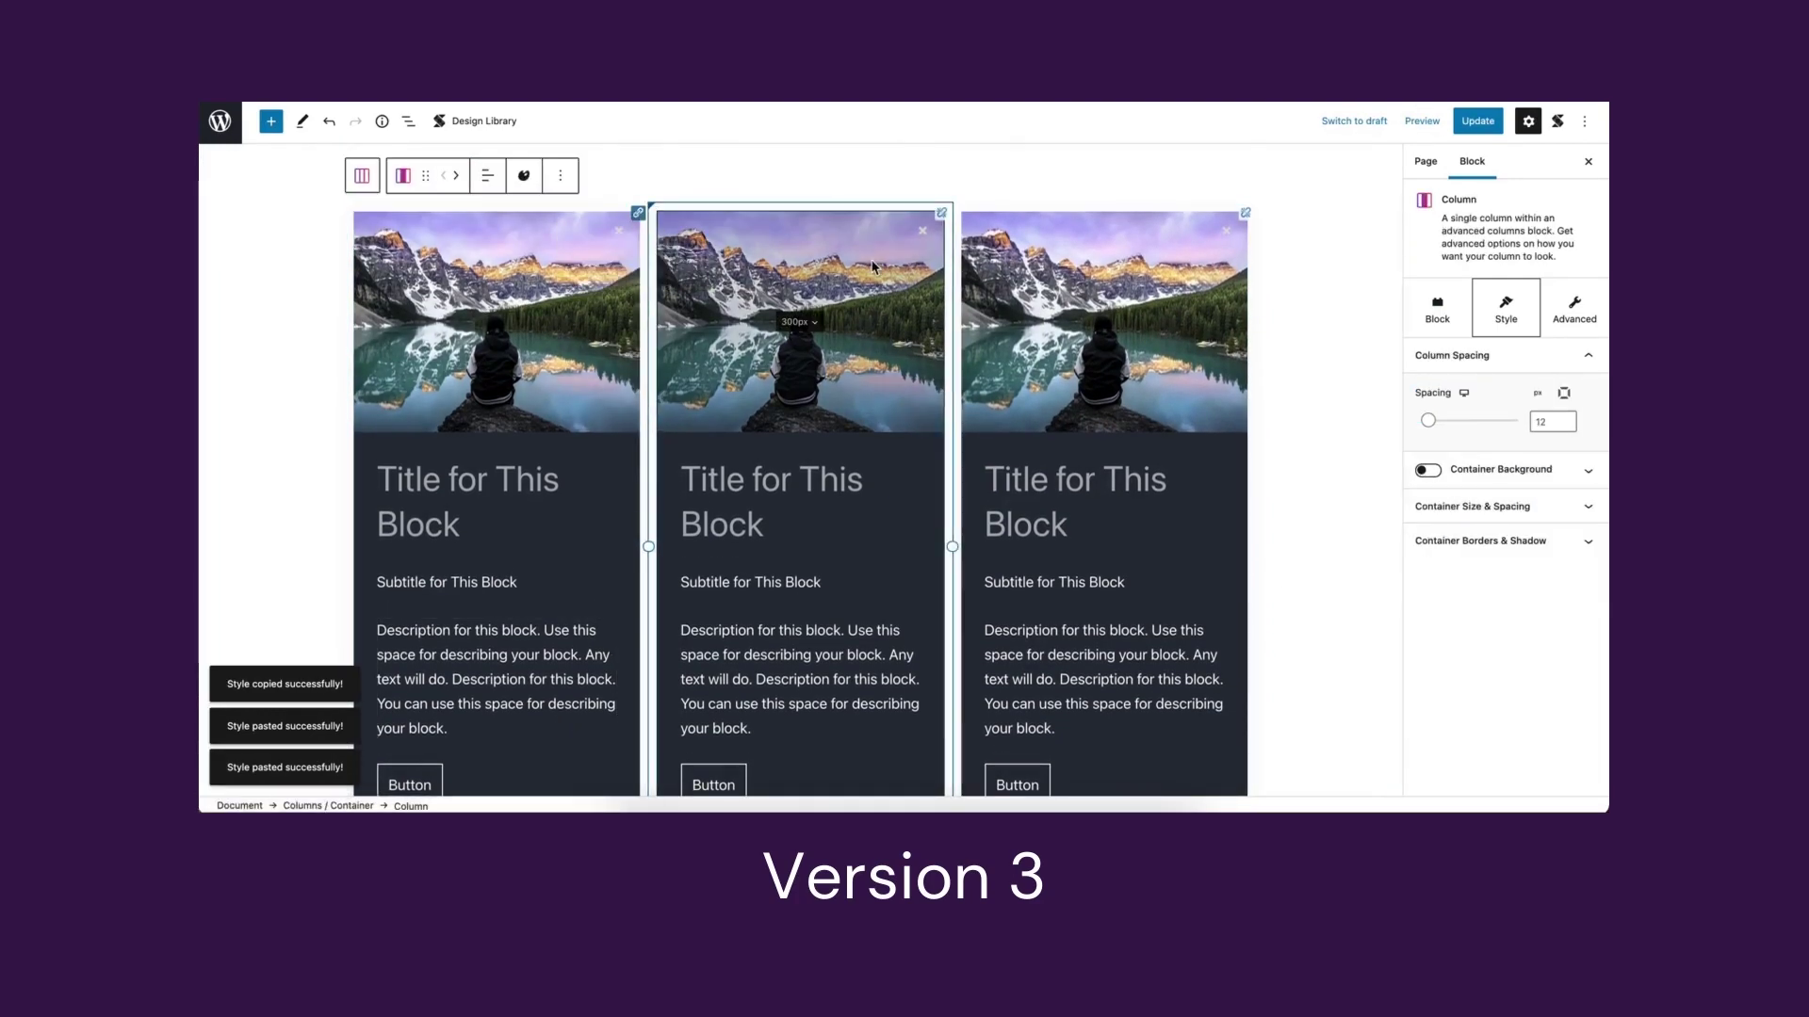
left_click(942, 214)
left_click(1246, 213)
scroll(686, 546, "down", 2)
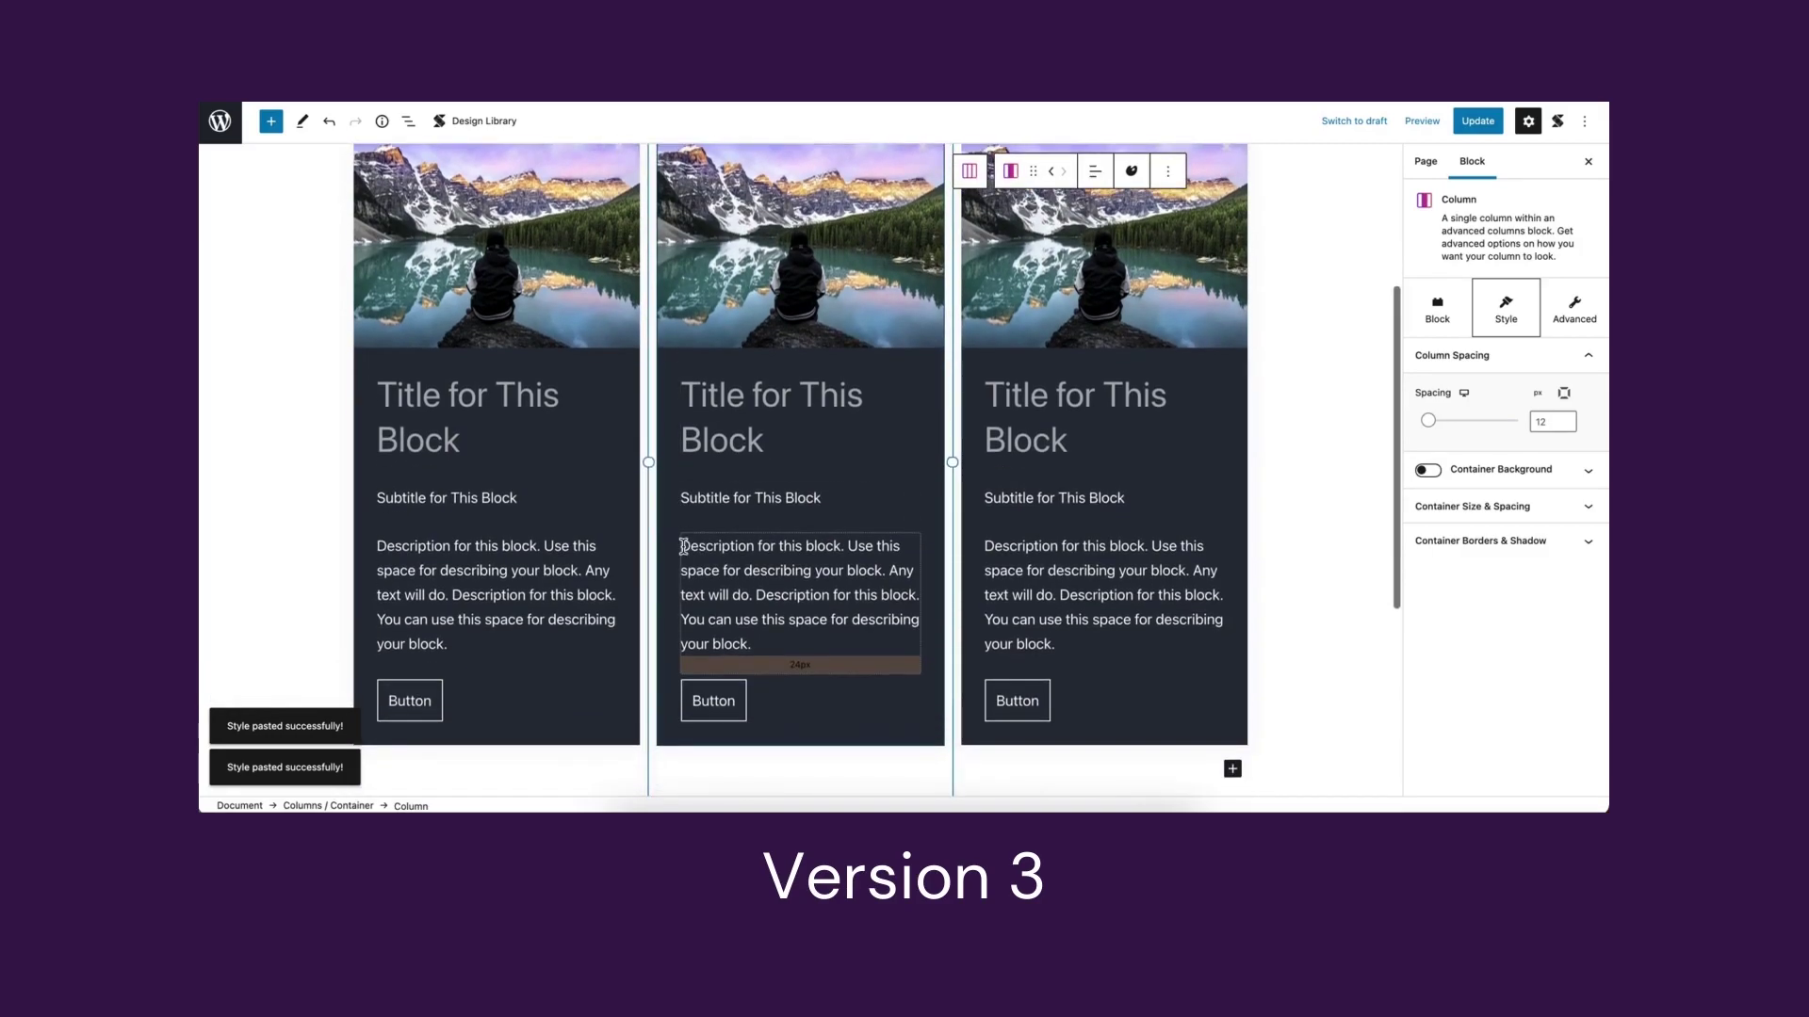
- Set the cards' Container Background to black
left_click(533, 744)
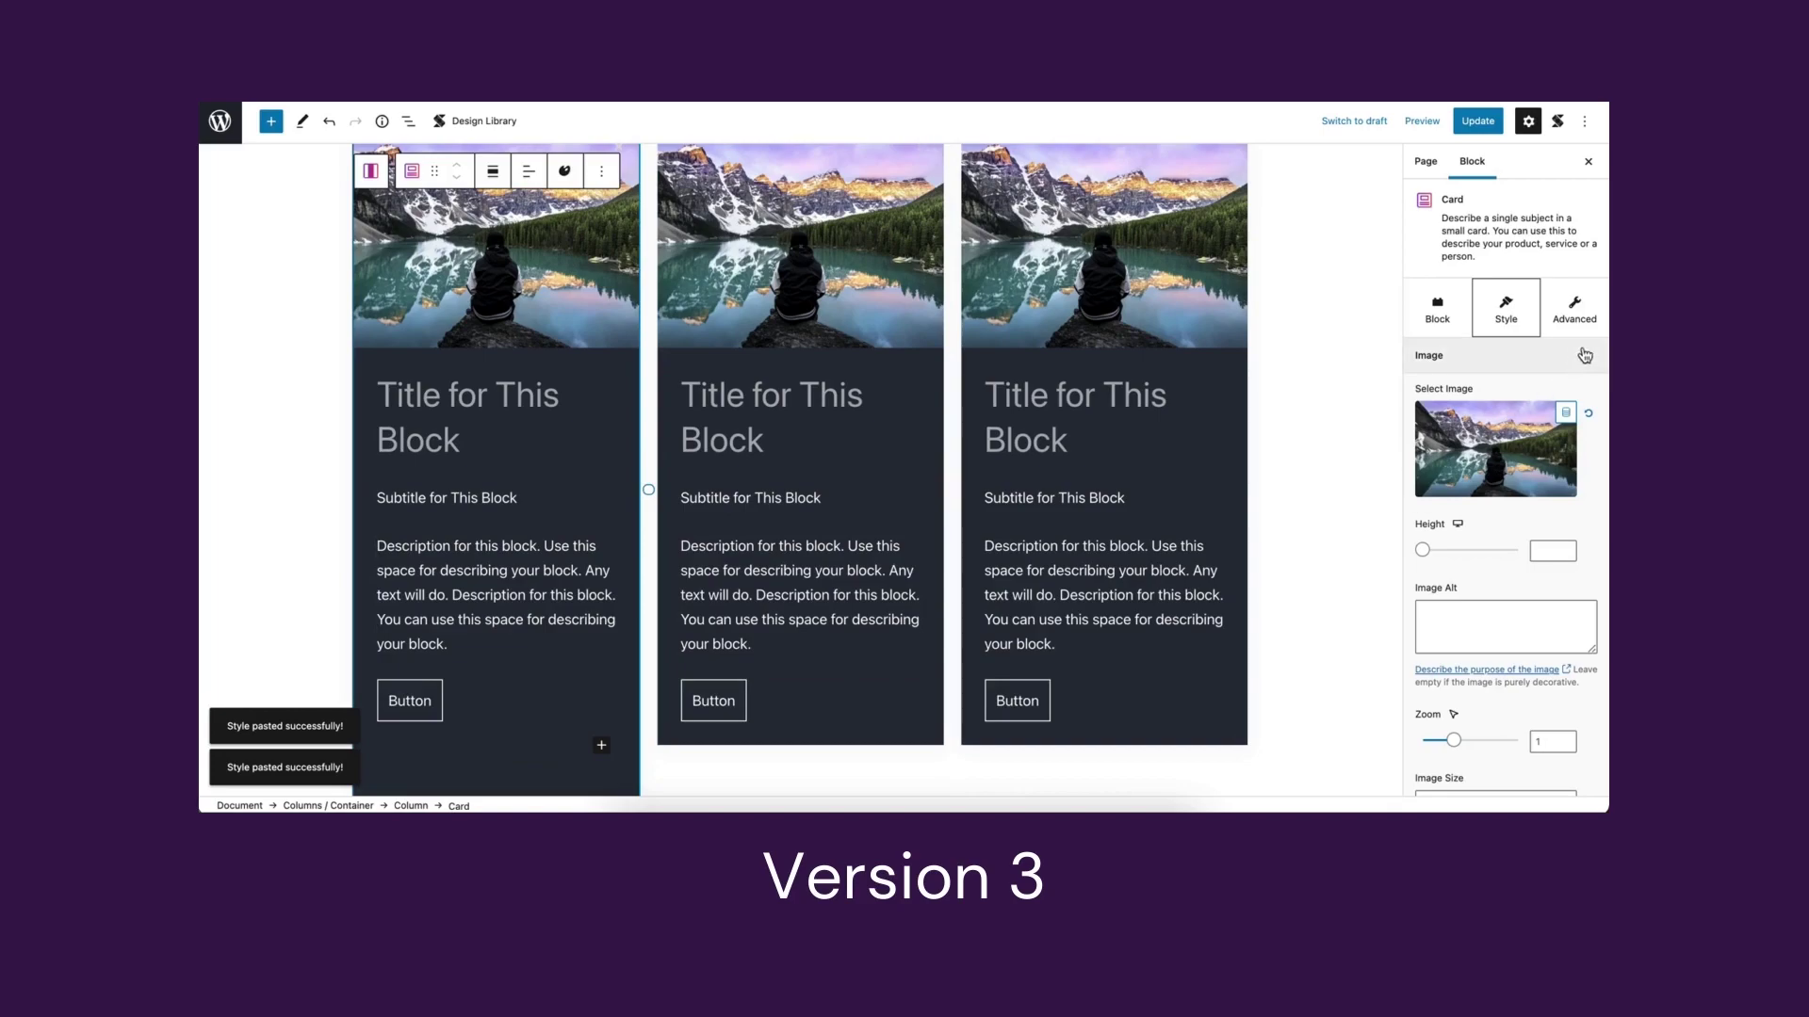
scroll(1583, 367, "down", 2)
left_click(1586, 223)
left_click(1507, 390)
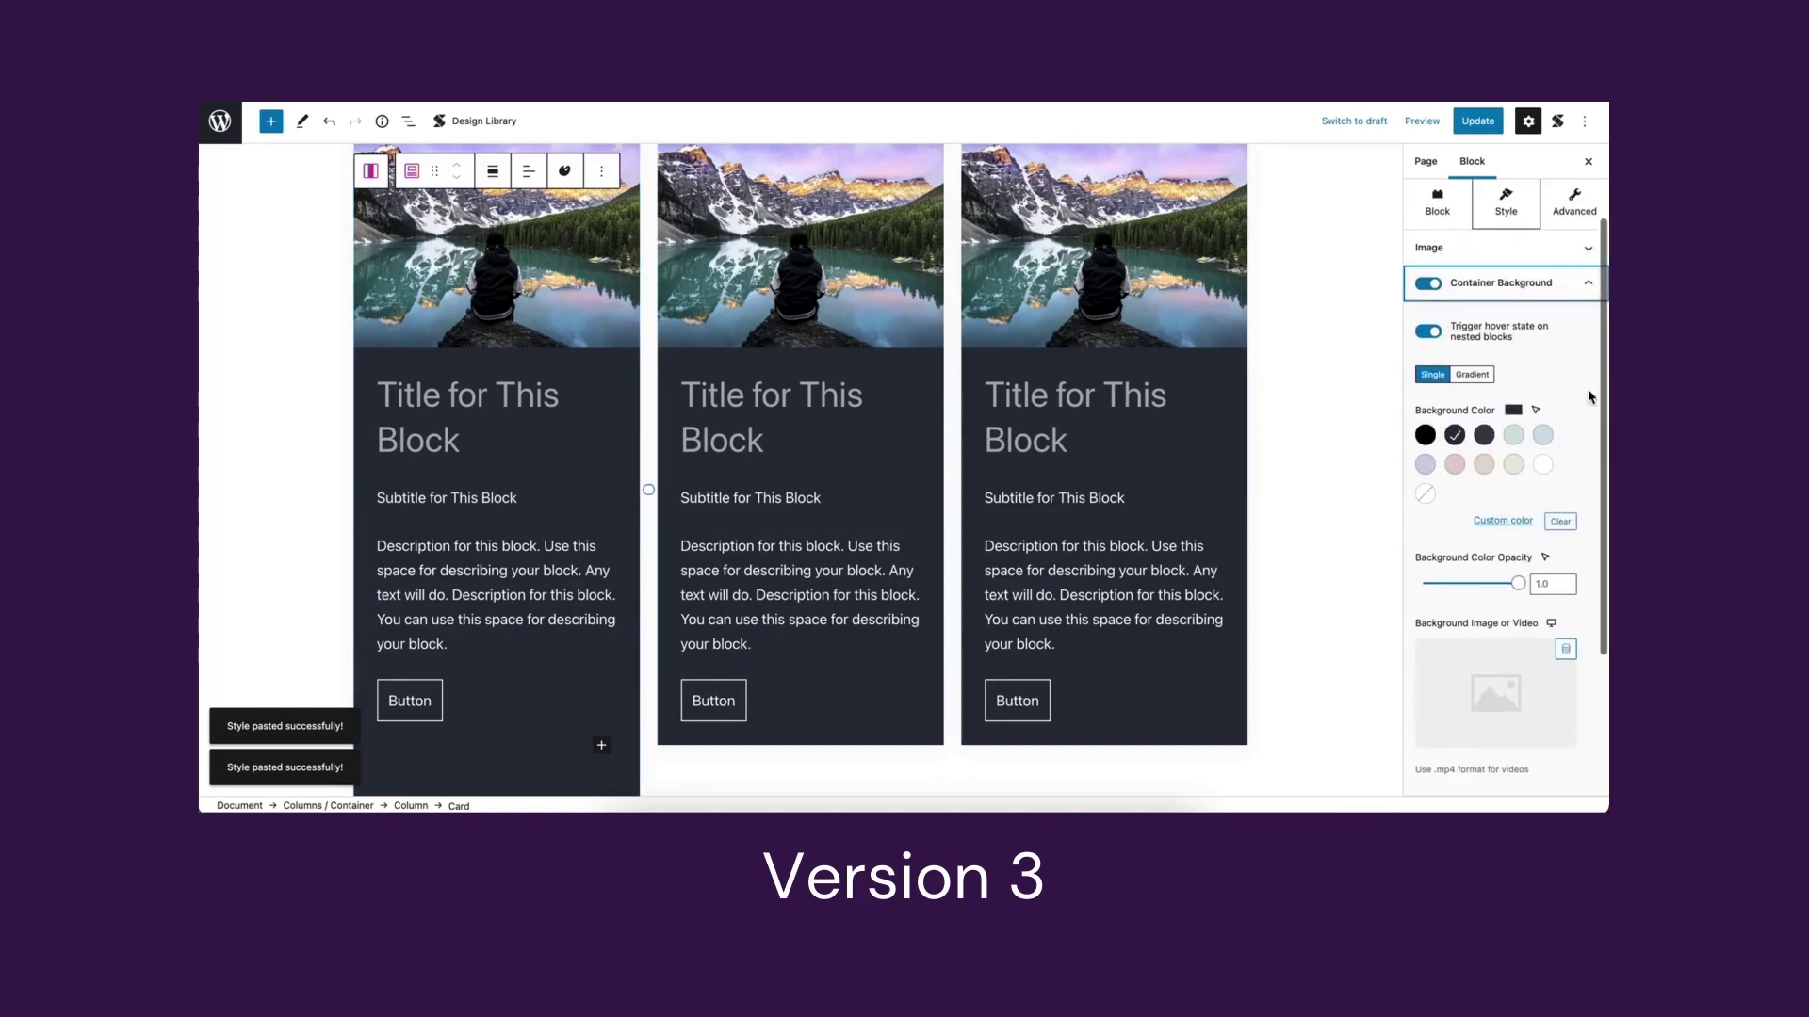
left_click(1427, 436)
left_click(1526, 283)
- Give the card buttons the Default white-filled style with black text colour
left_click(454, 704)
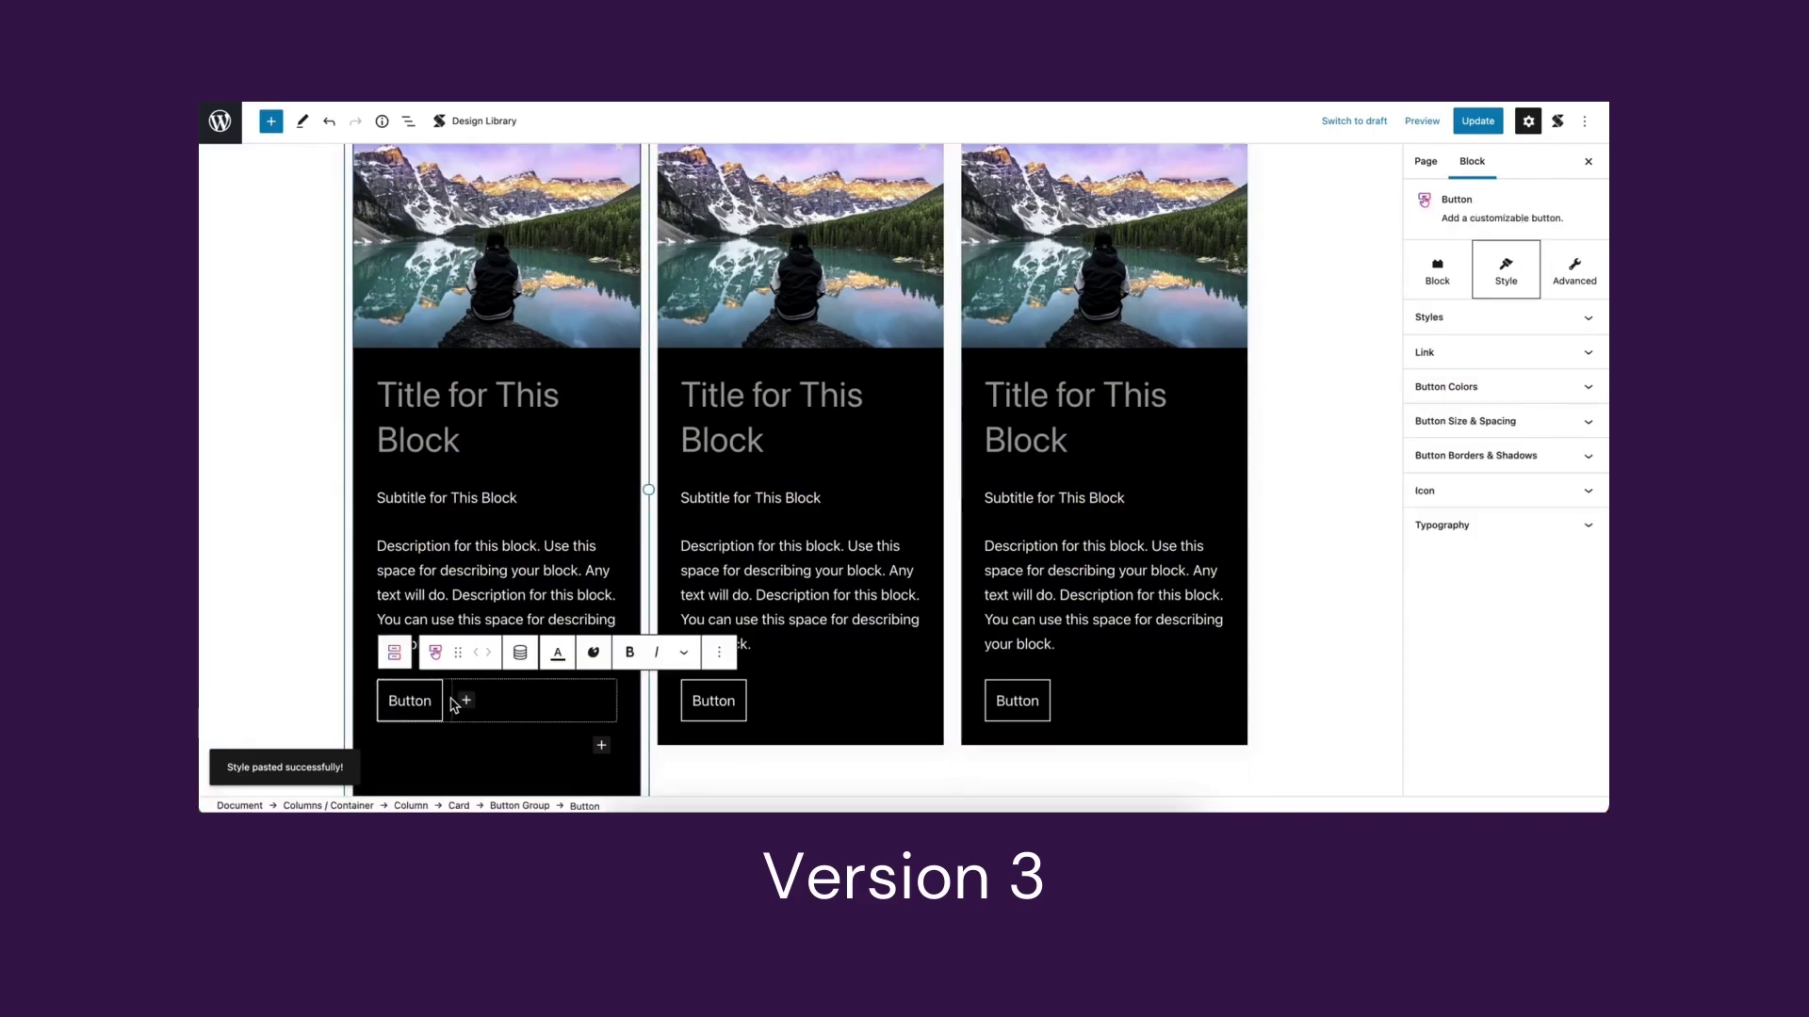
left_click(1588, 320)
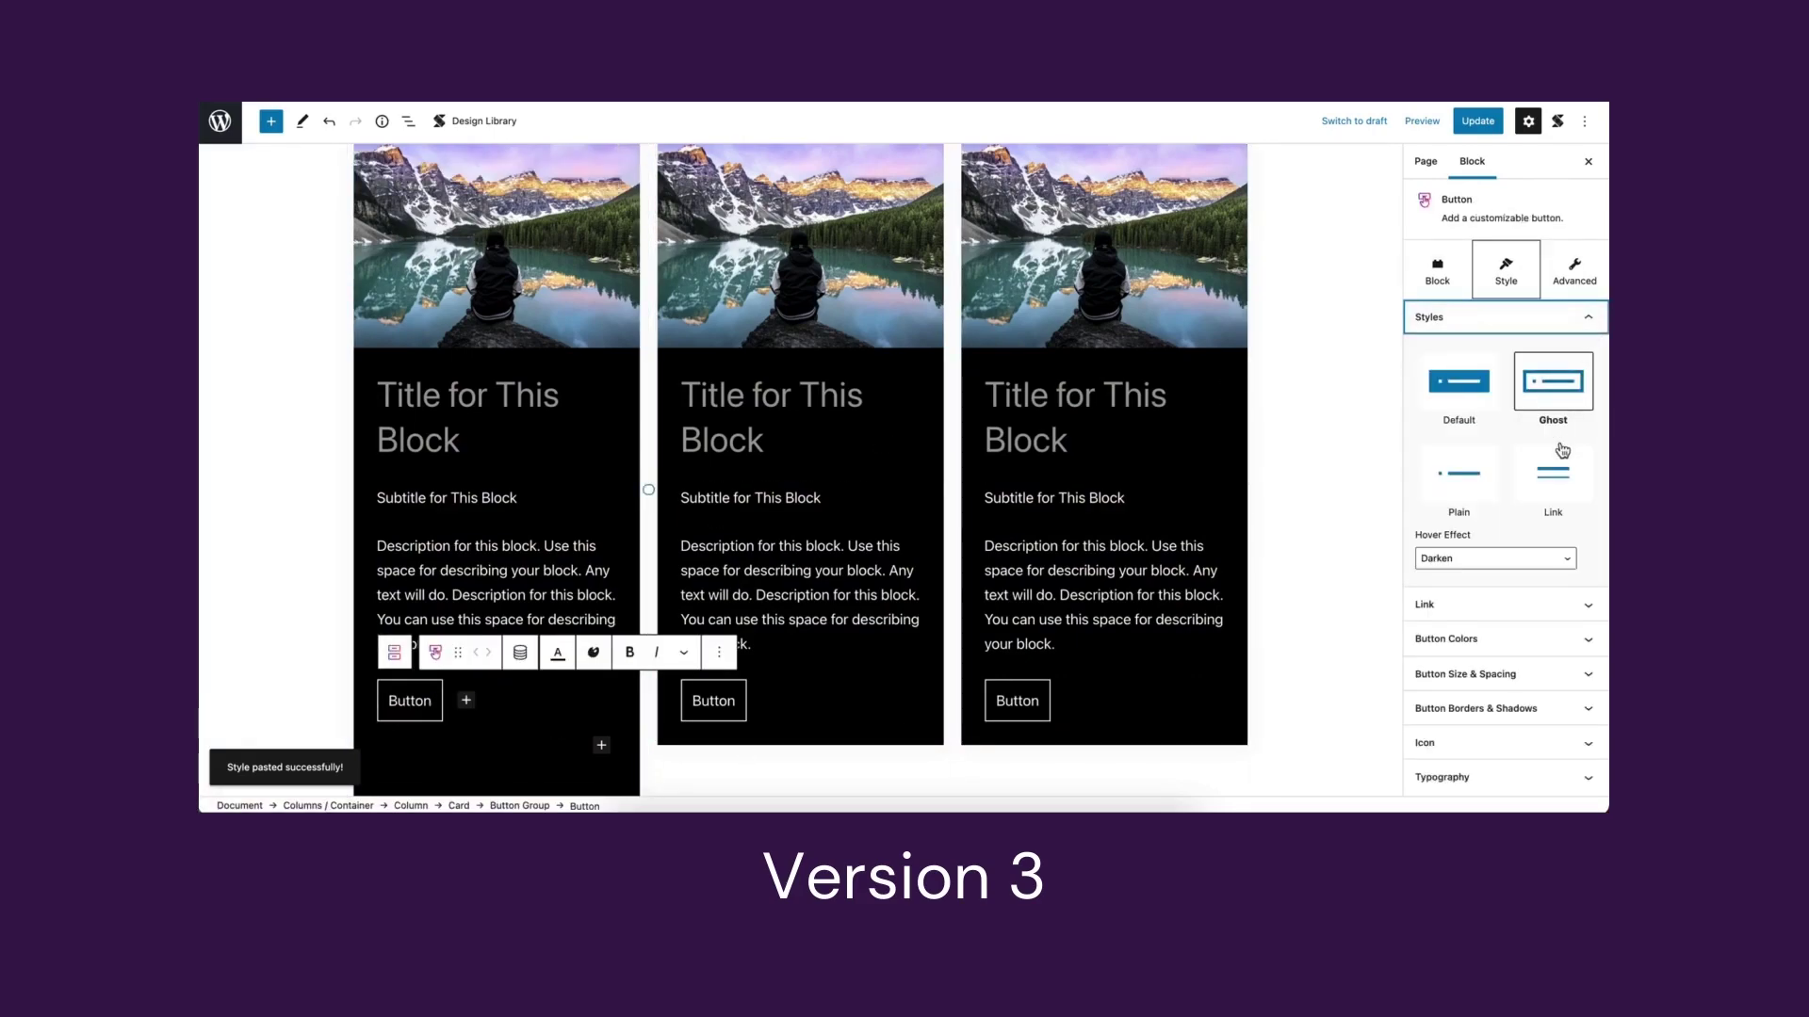
left_click(1458, 386)
left_click(1586, 328)
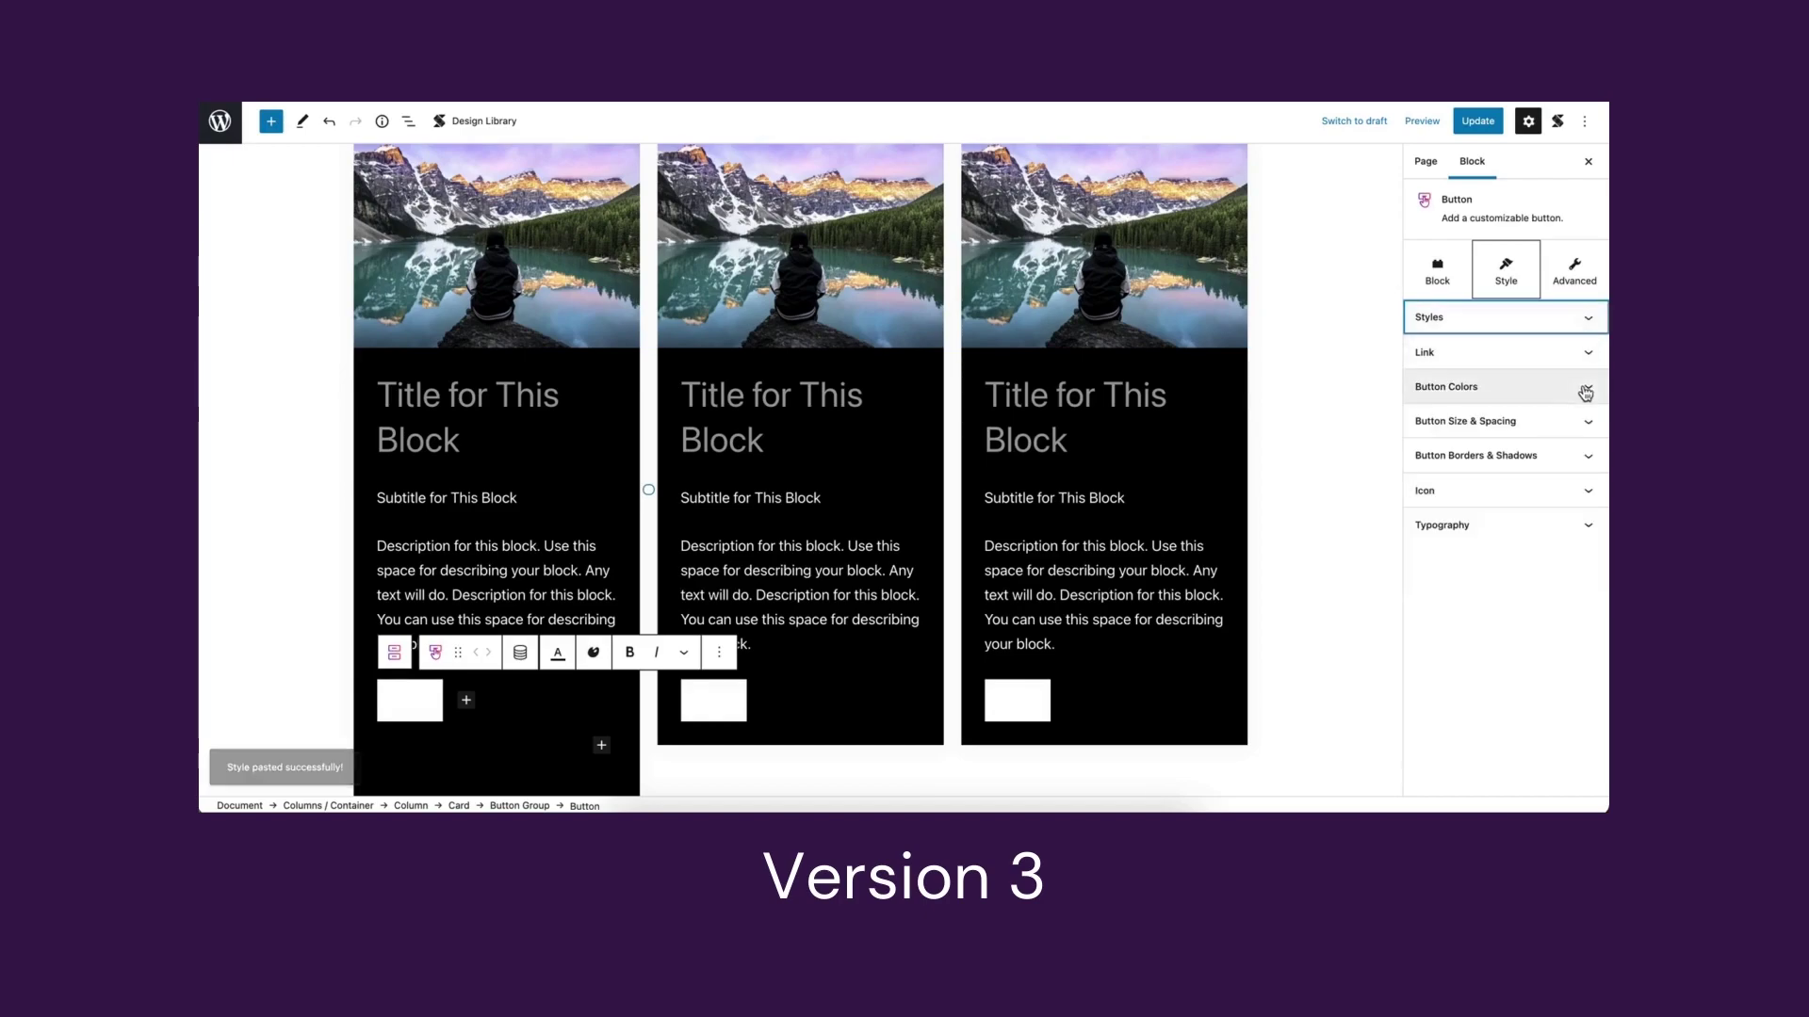
left_click(1588, 387)
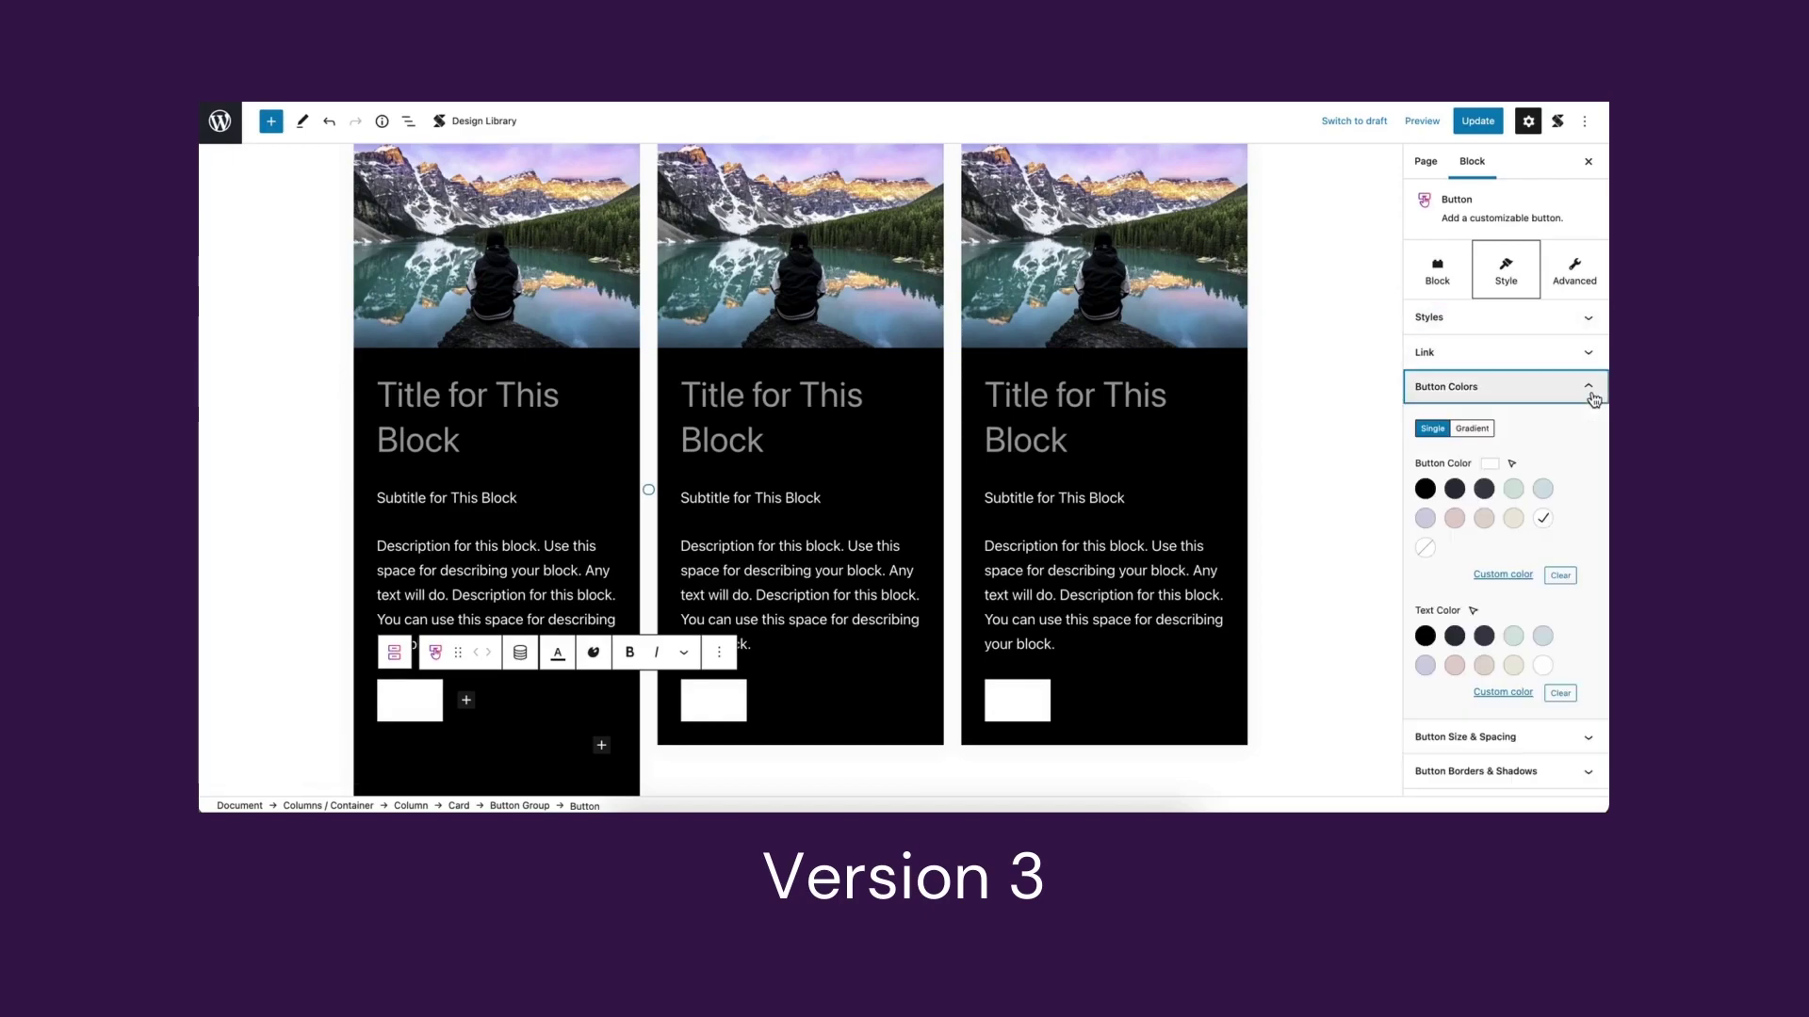
left_click(1426, 636)
left_click(1589, 390)
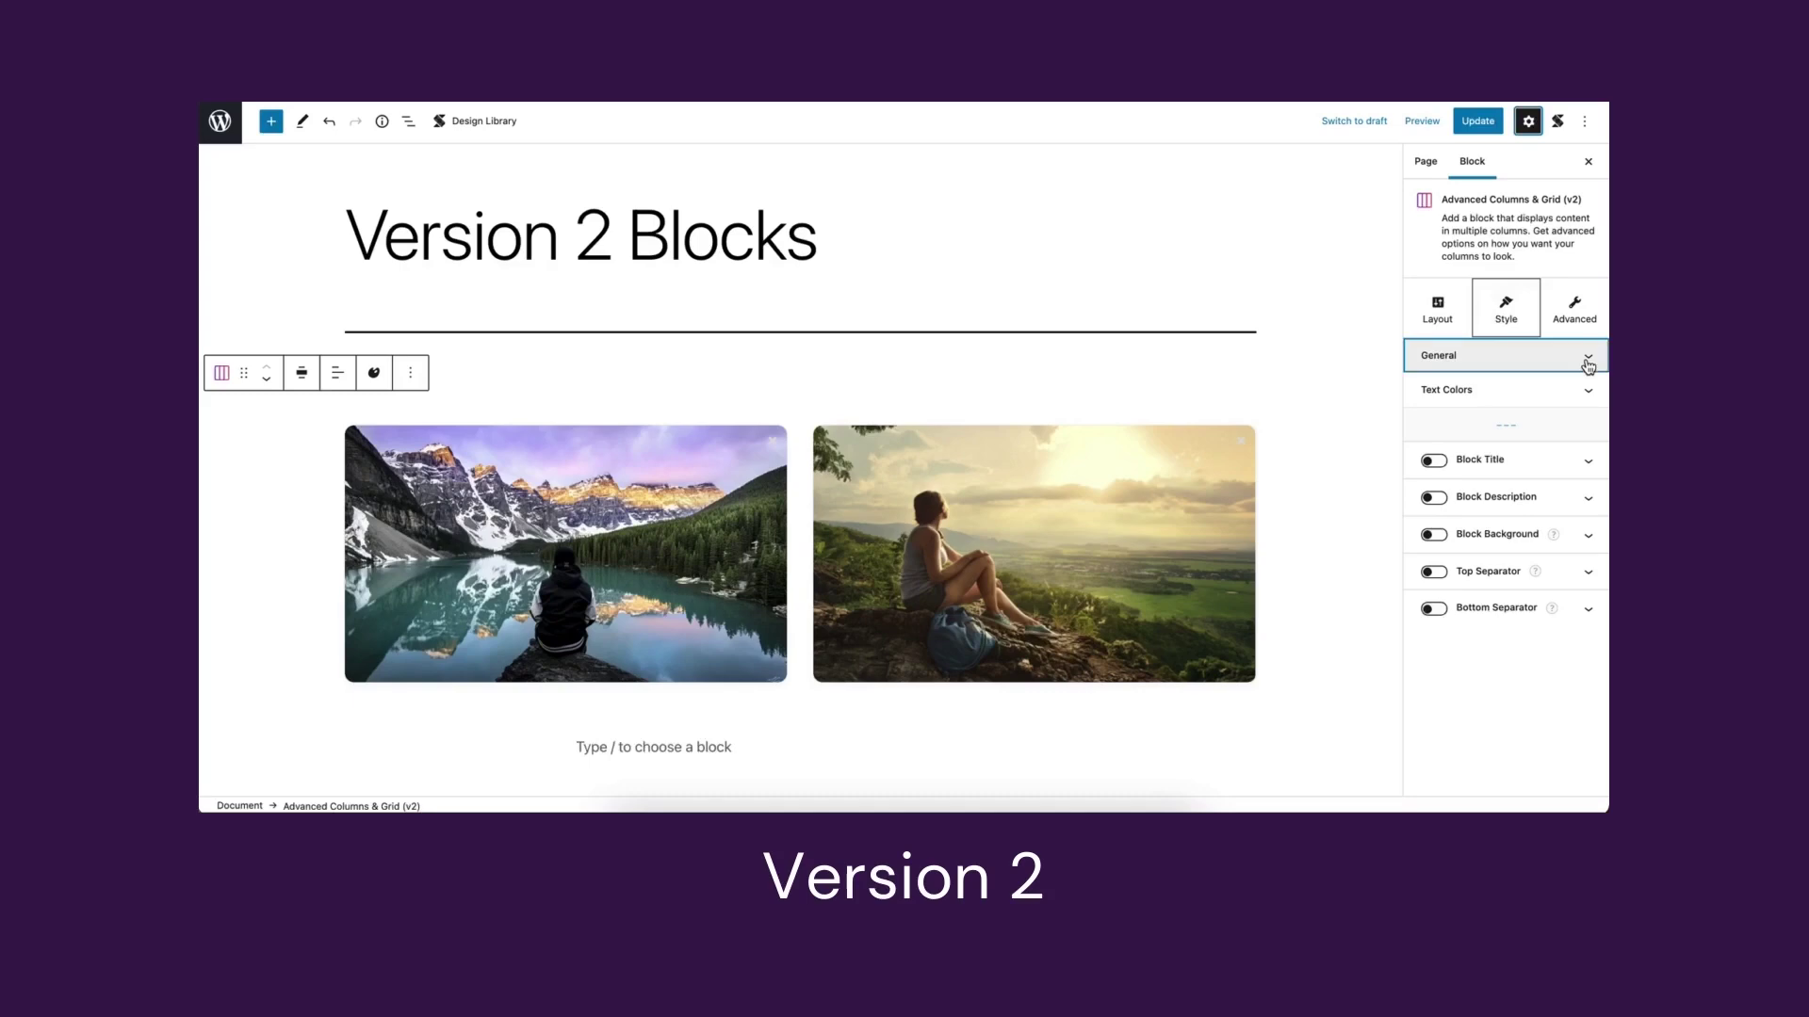
- Swap the v2 image columns, then move the v3 sunset column left and back right
left_click(1583, 358)
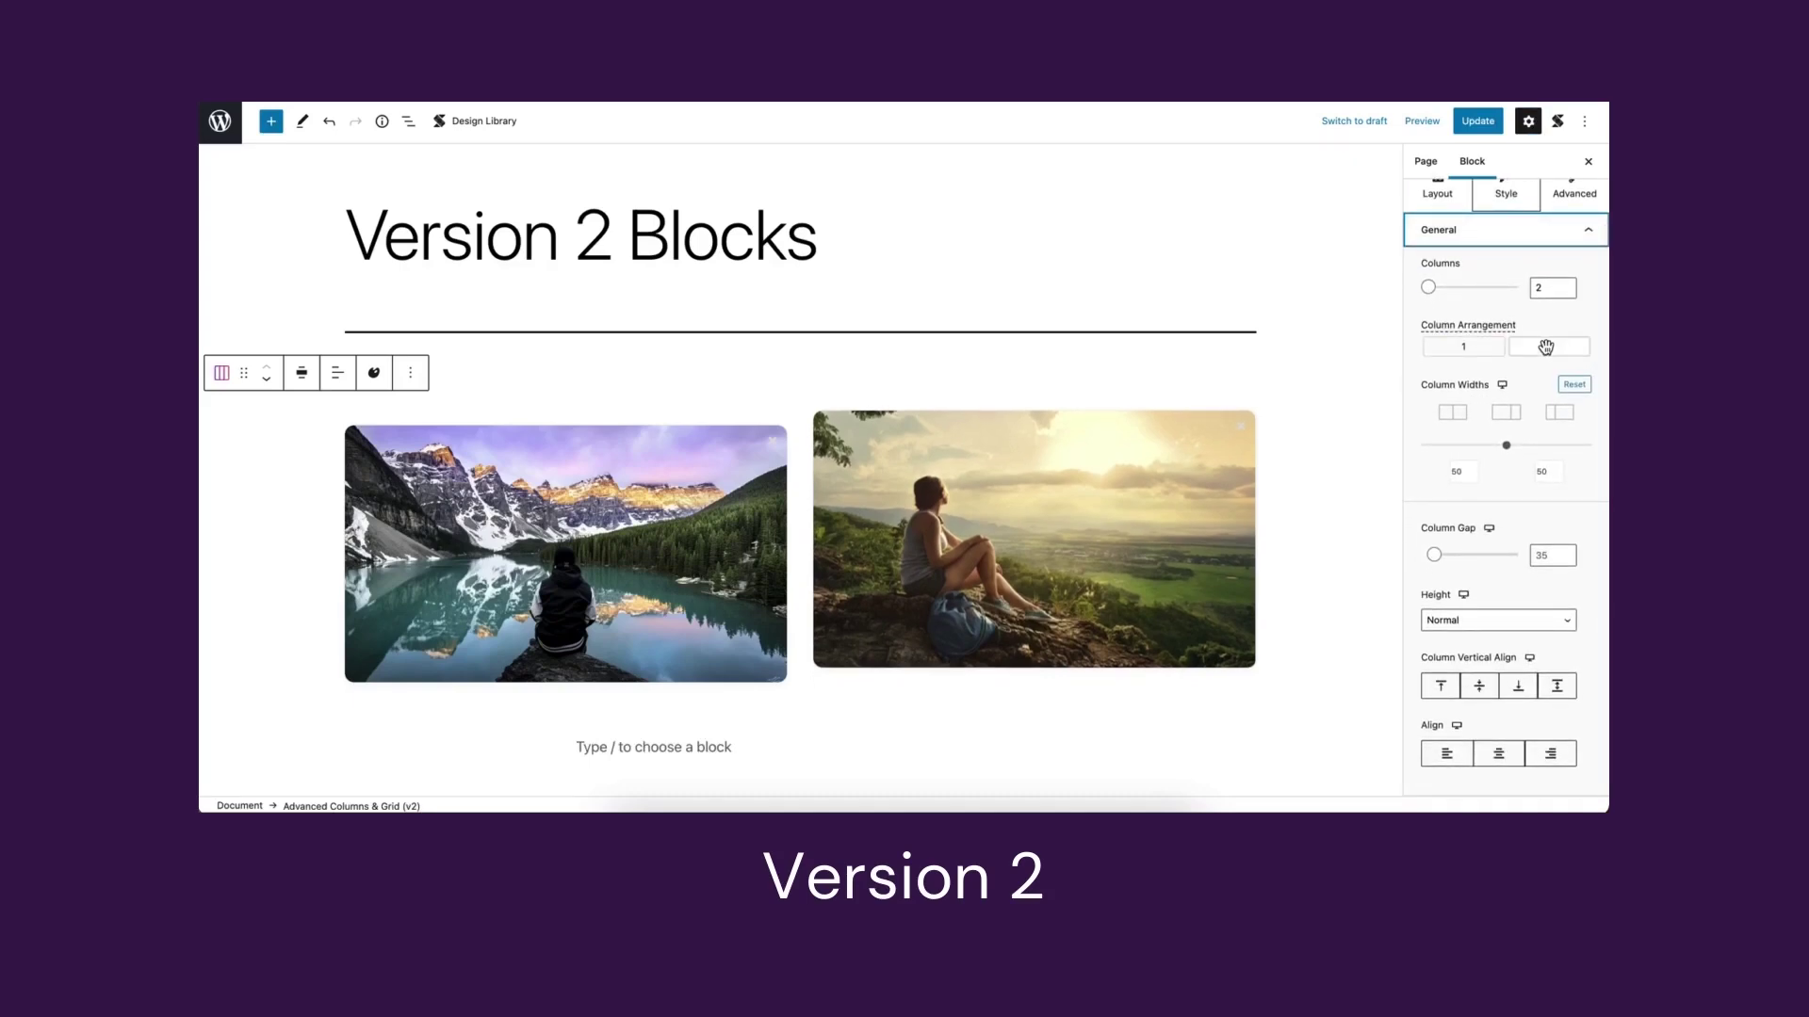
left_click_drag(1481, 349, 1543, 351)
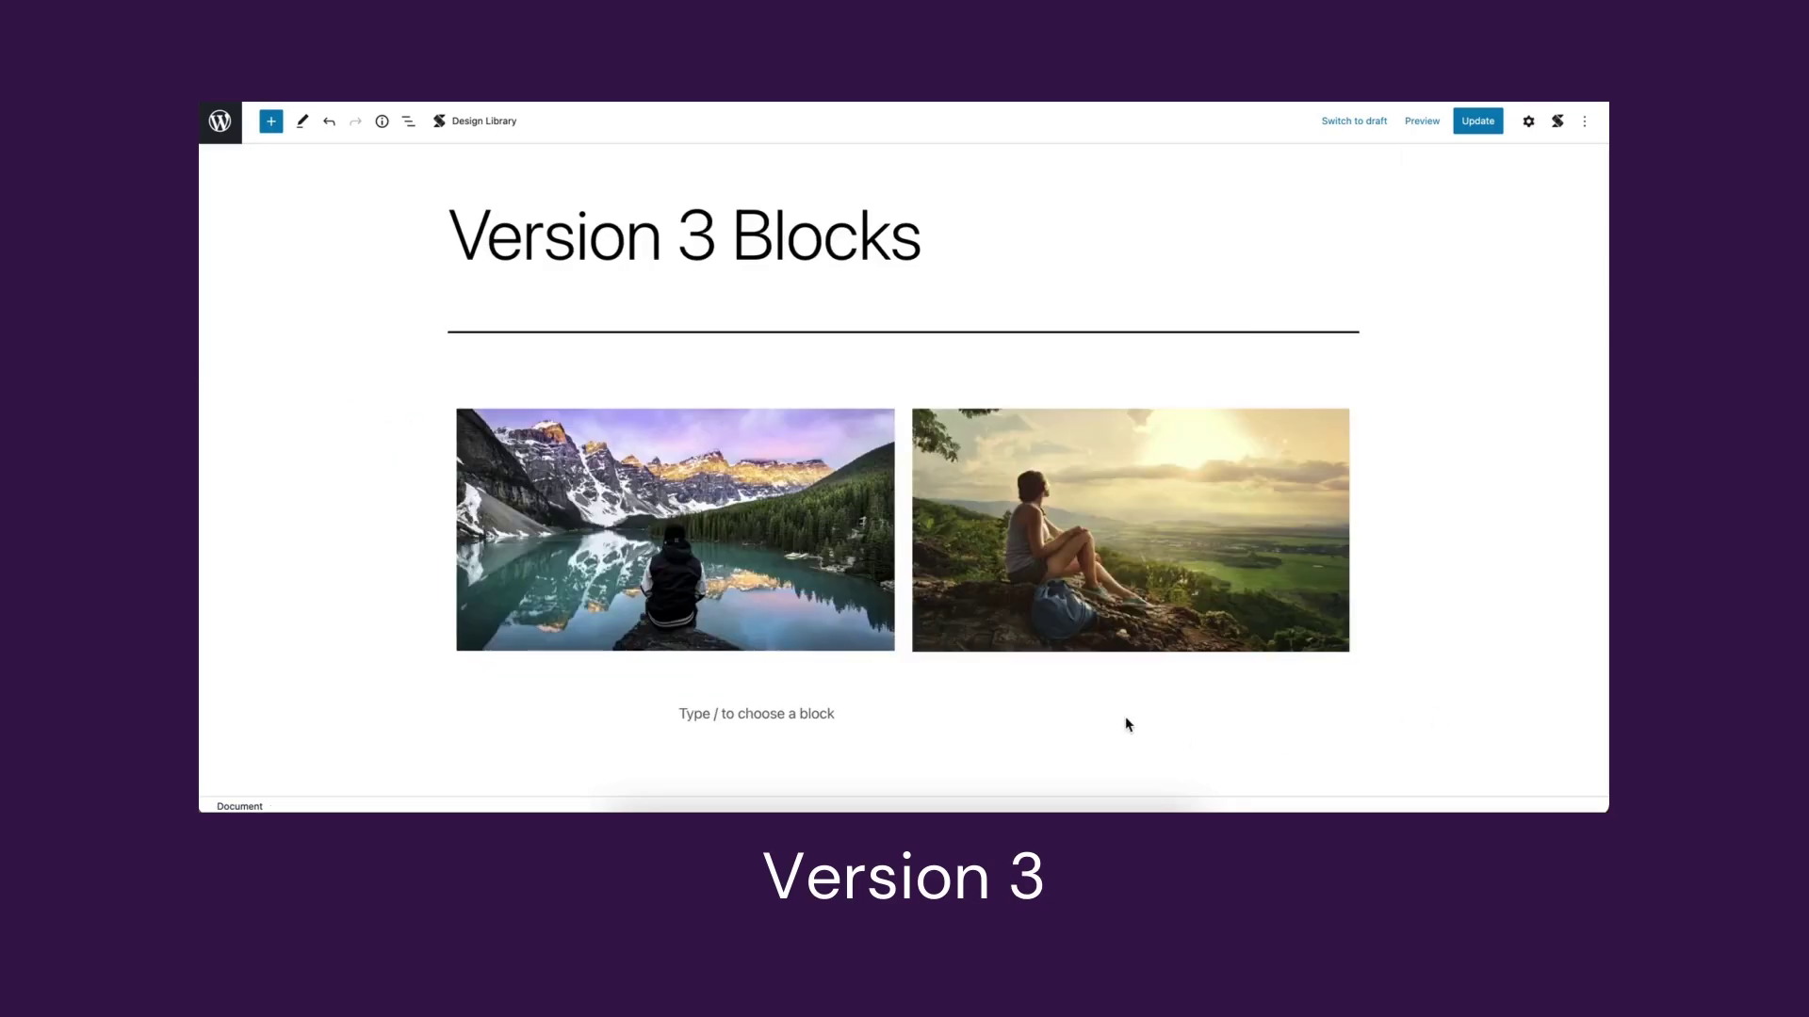
left_click(921, 667)
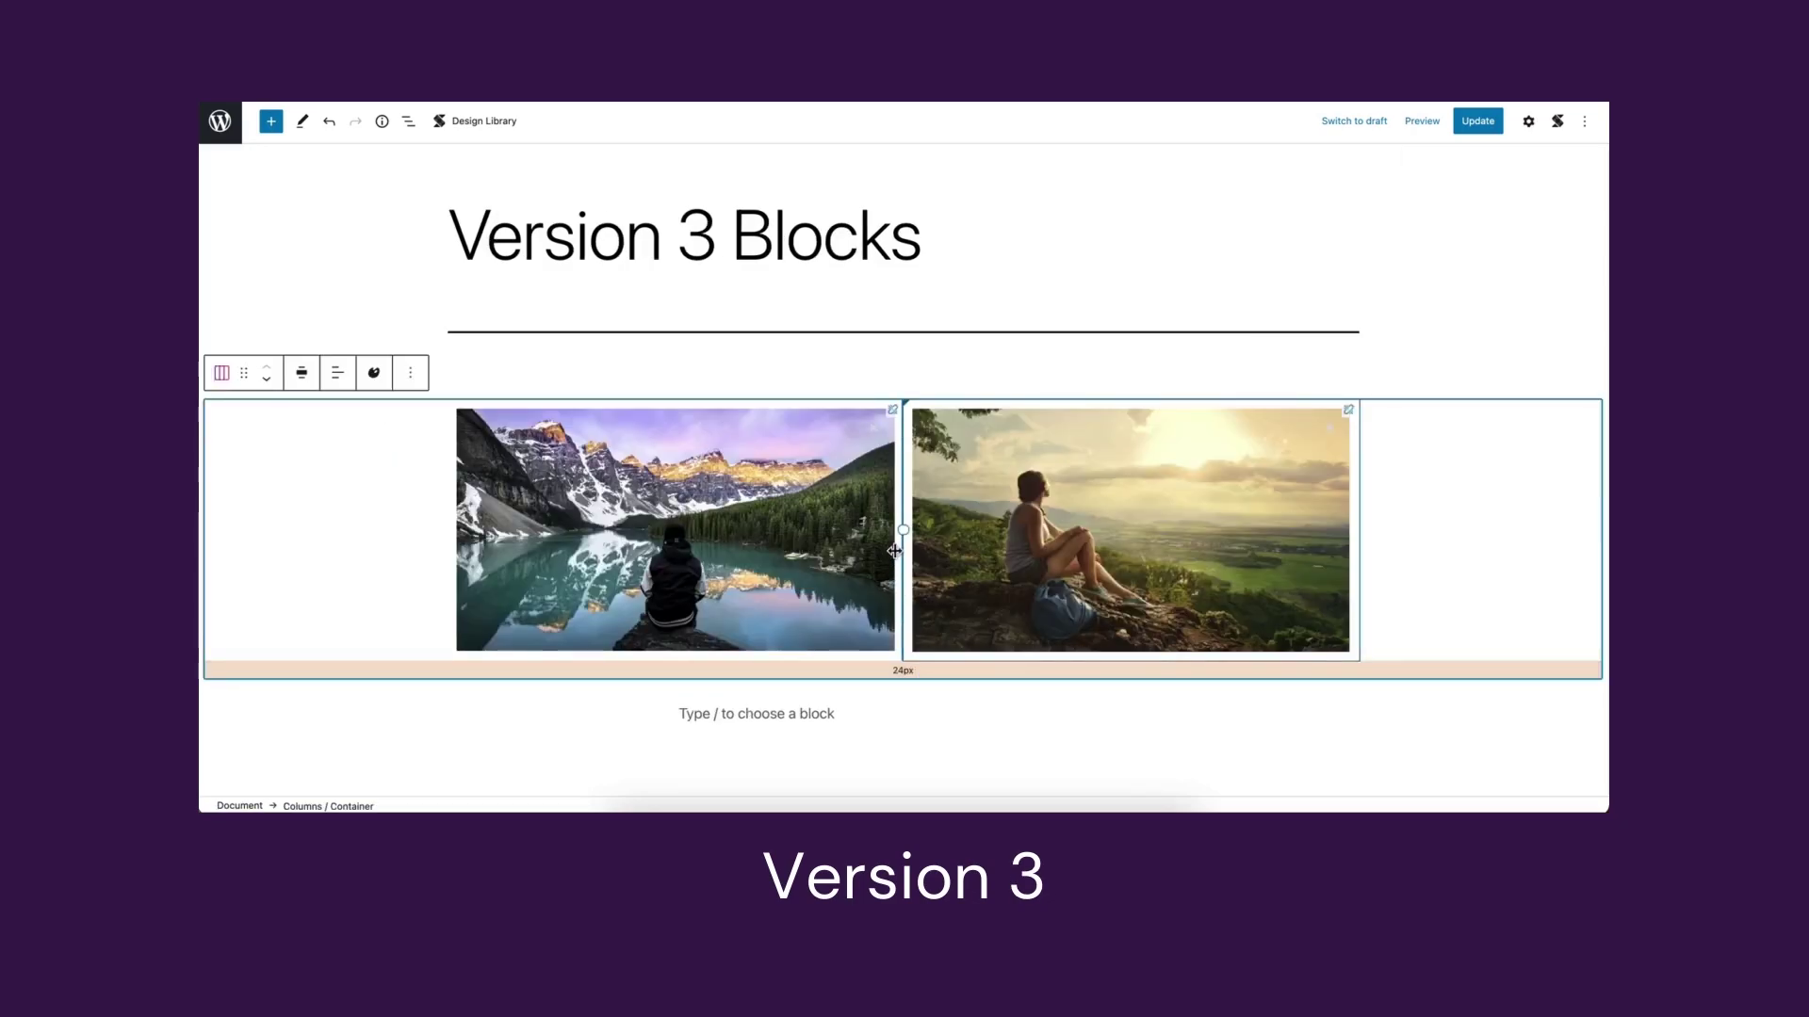
left_click(902, 534)
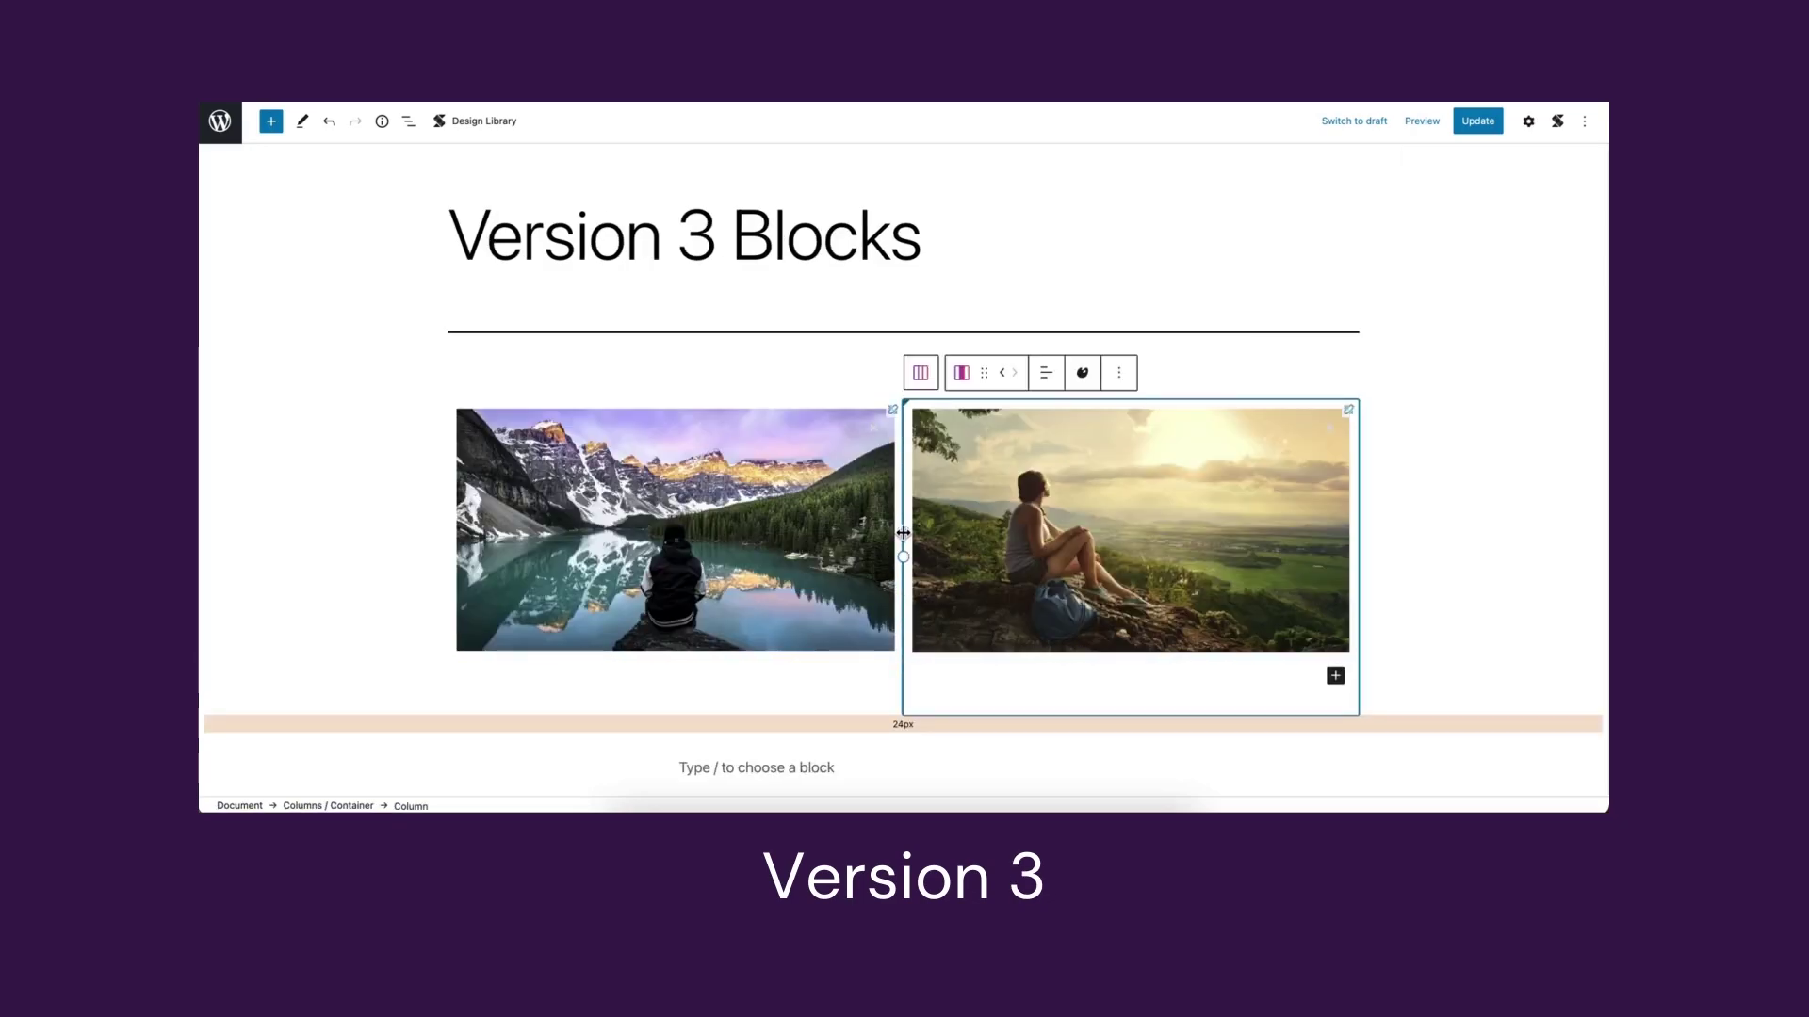
left_click(1002, 373)
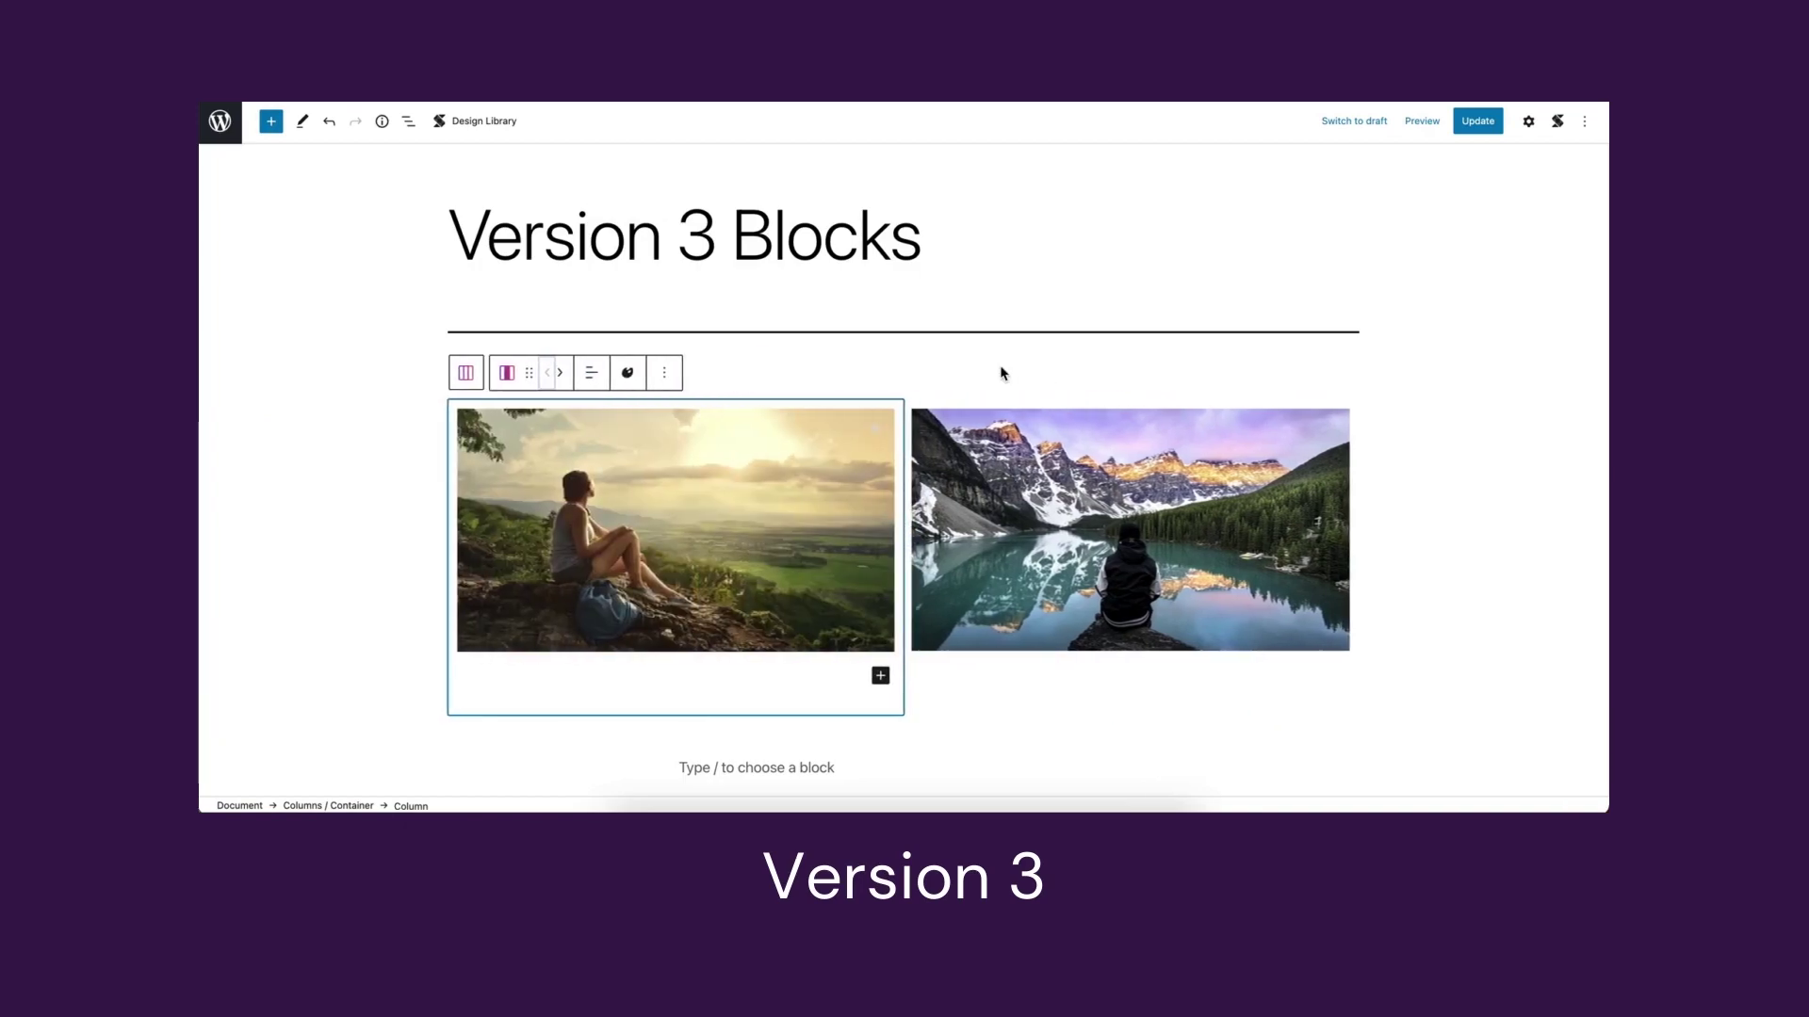
left_click(559, 375)
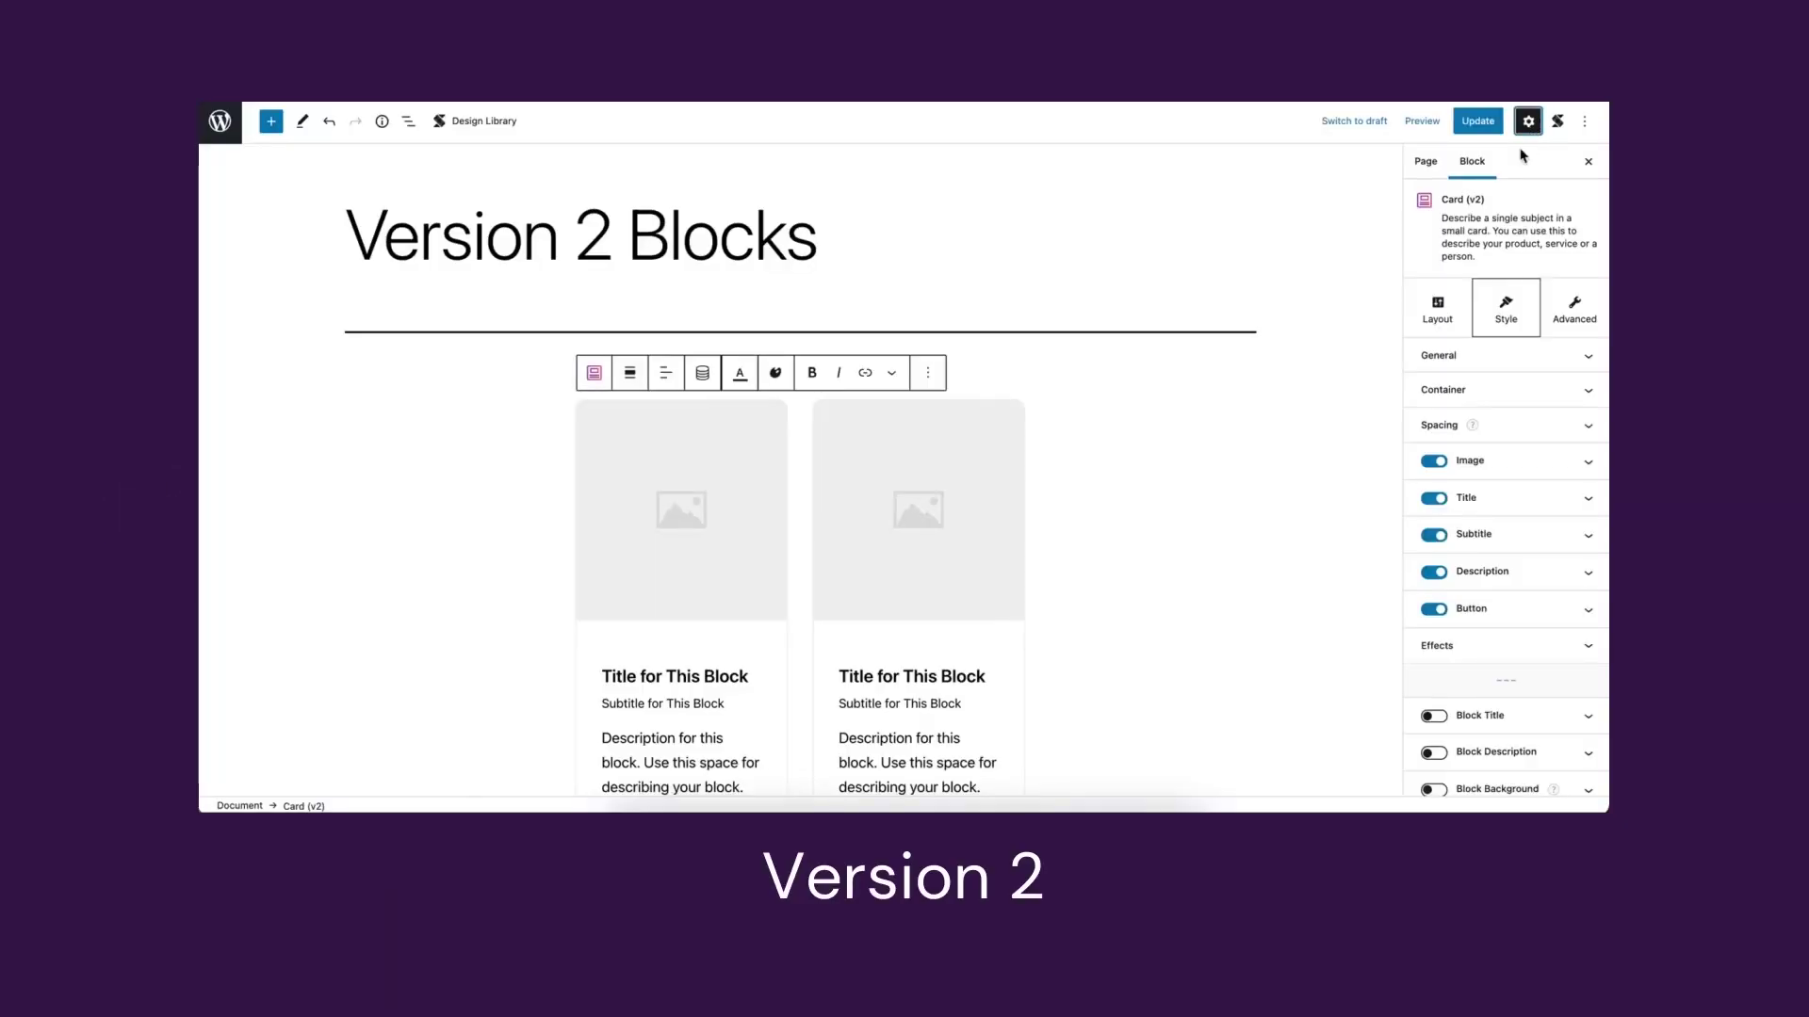
- Try the Version 2 cards in the Plain, Horizontal, Full and Faded layouts, ending on Faded
left_click(1447, 309)
left_click(1582, 356)
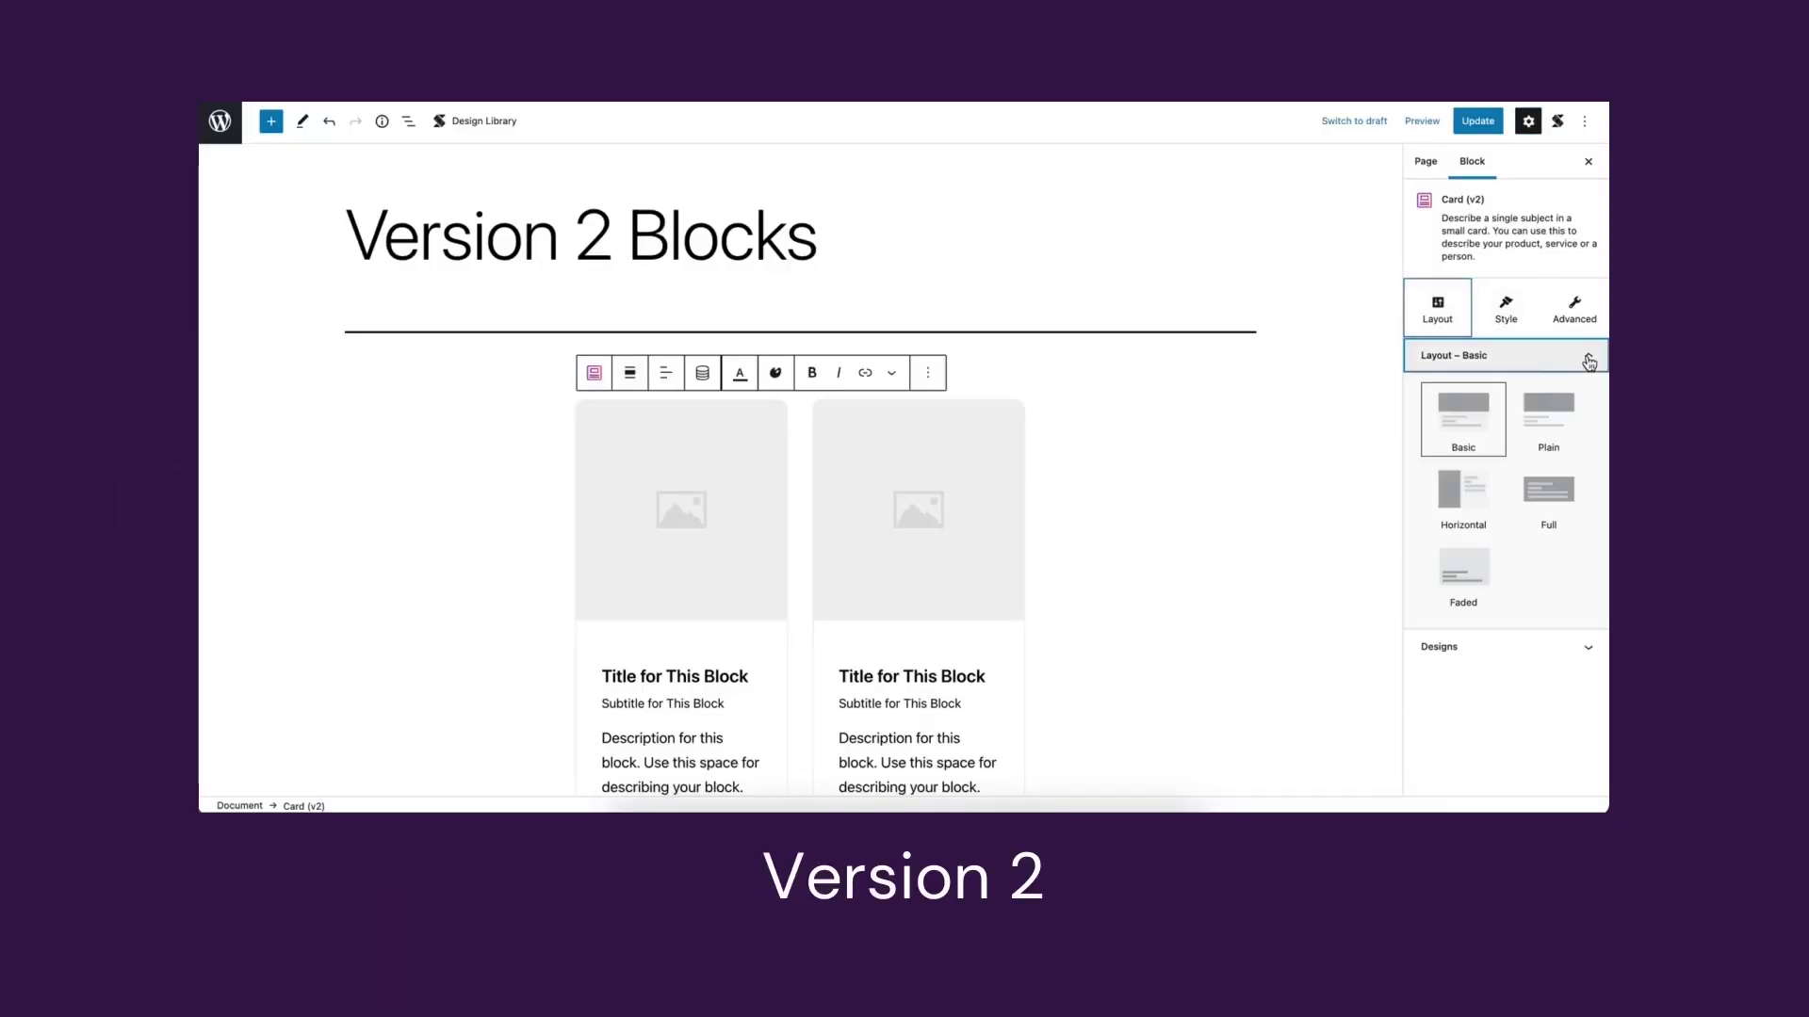
left_click(1550, 421)
left_click(1475, 497)
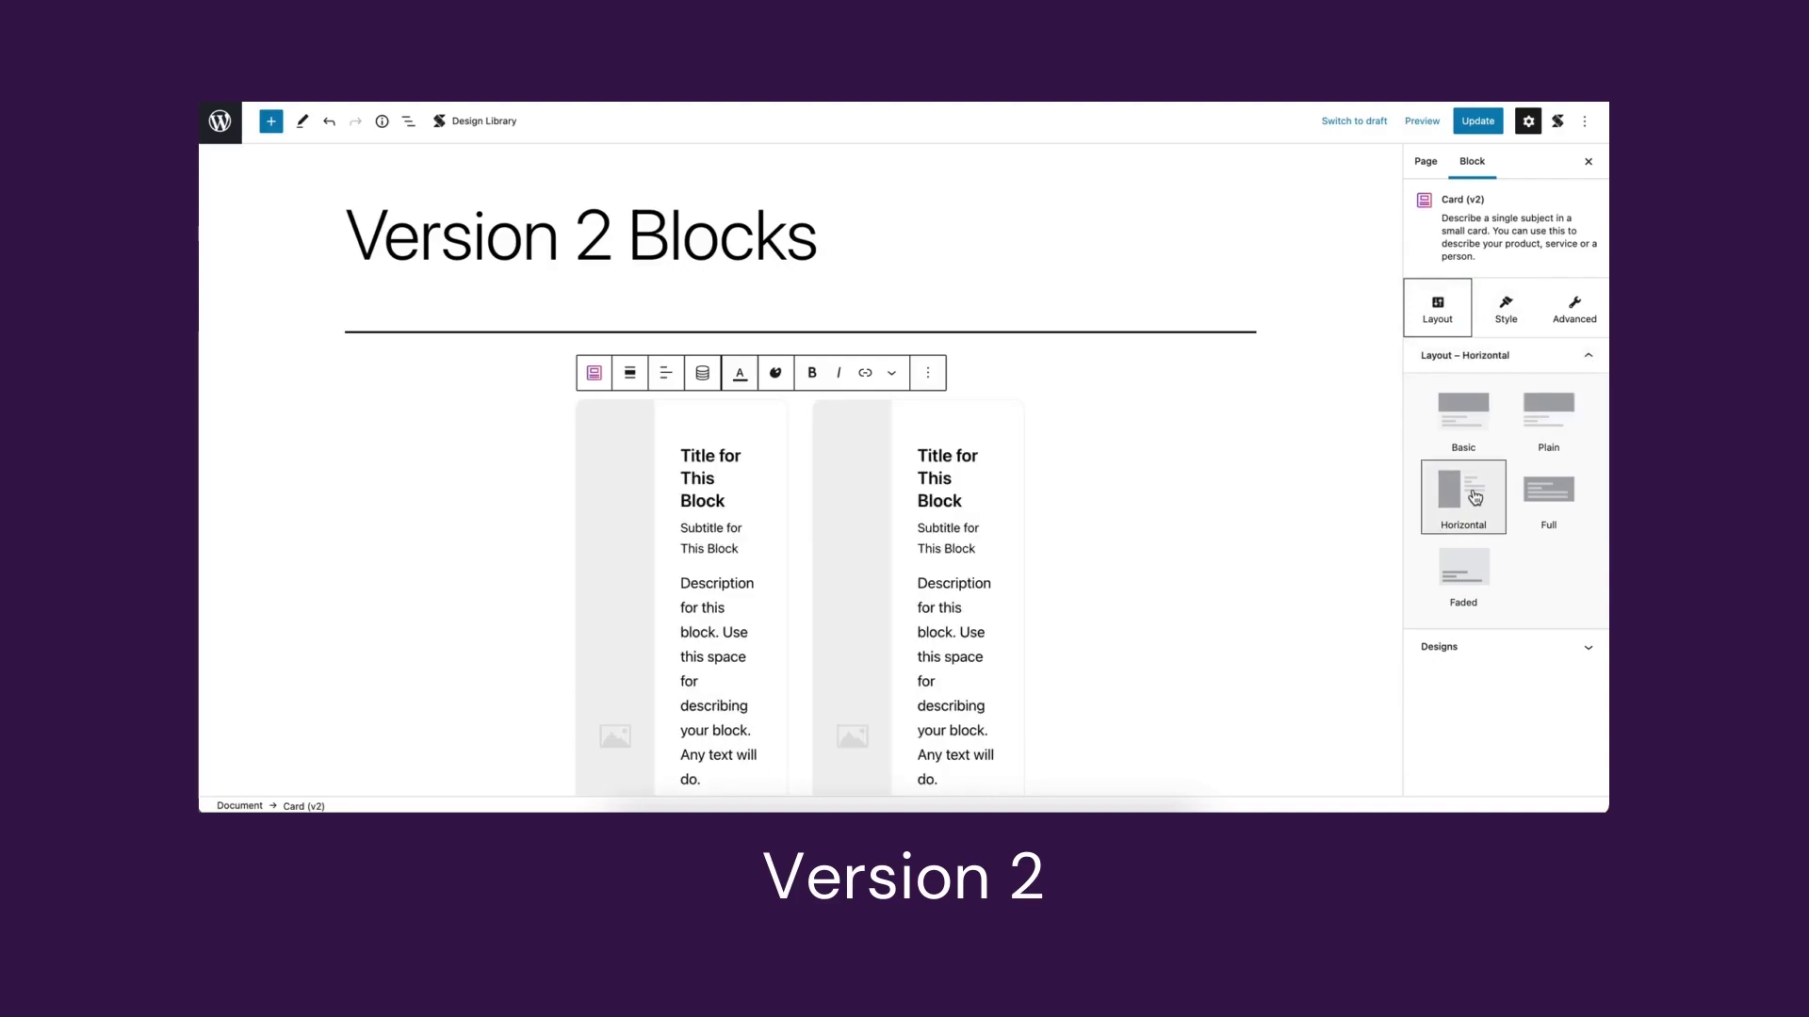
left_click(1549, 490)
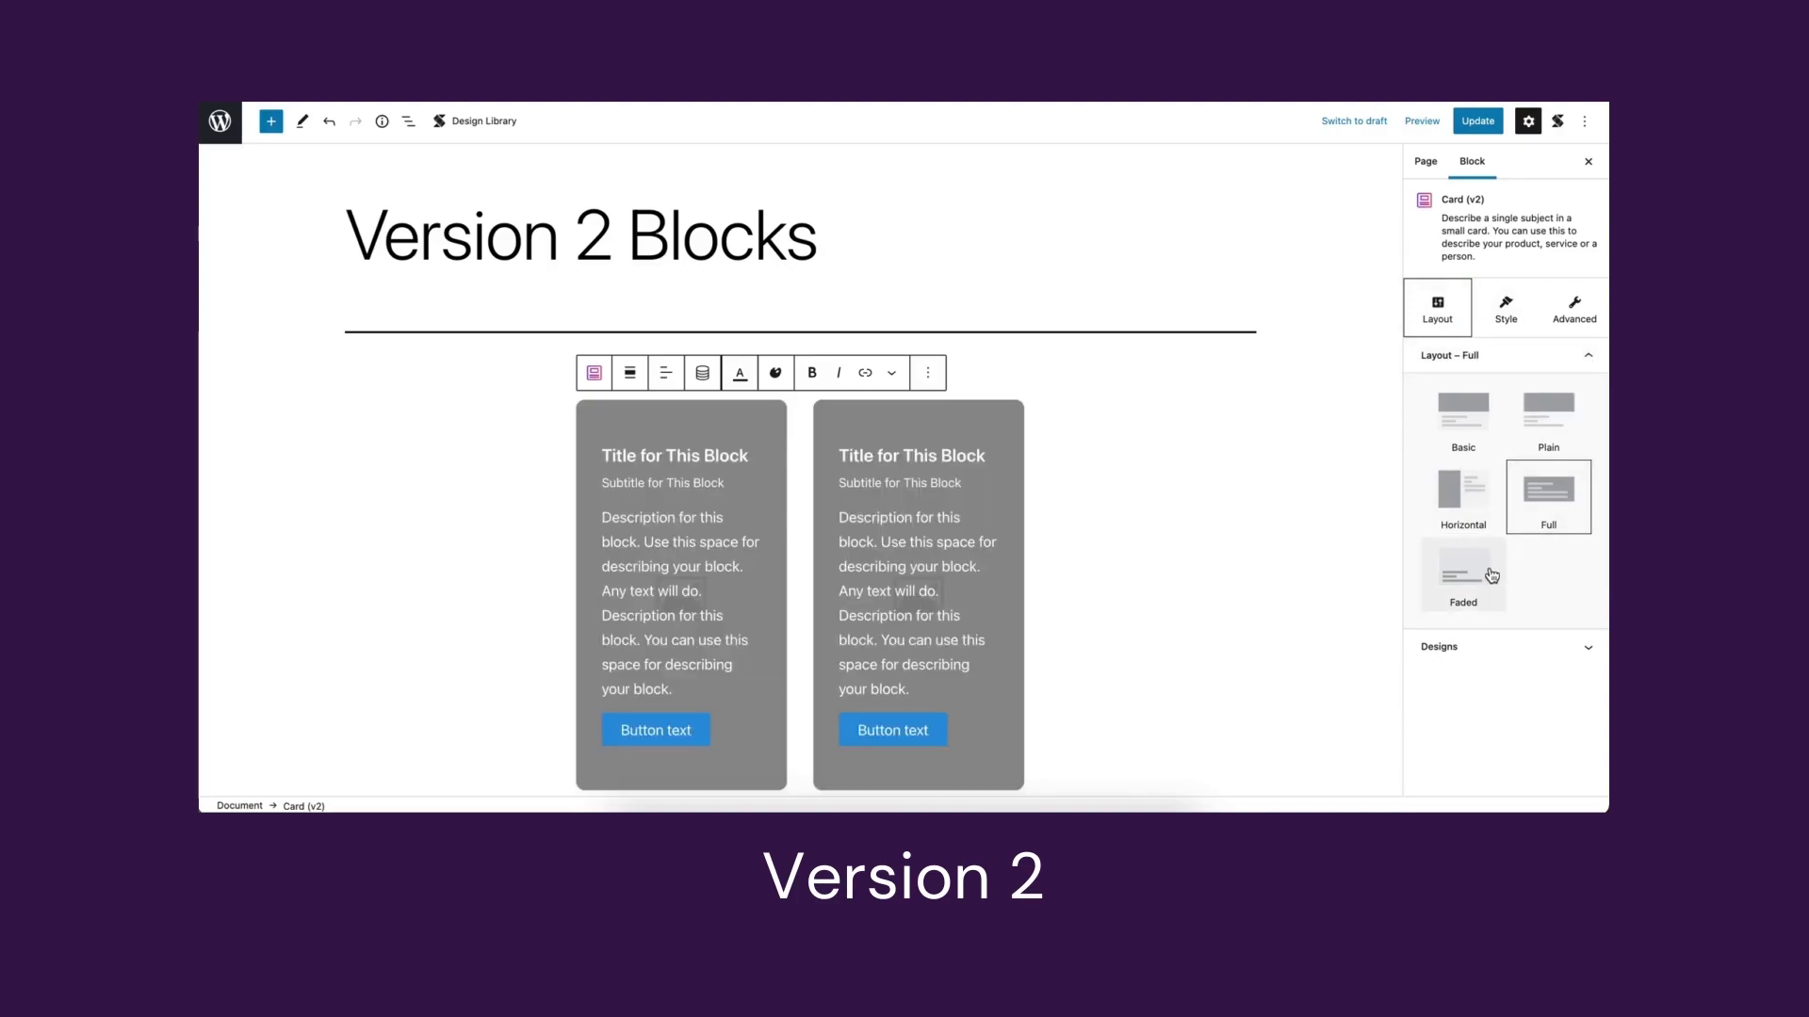
left_click(1466, 579)
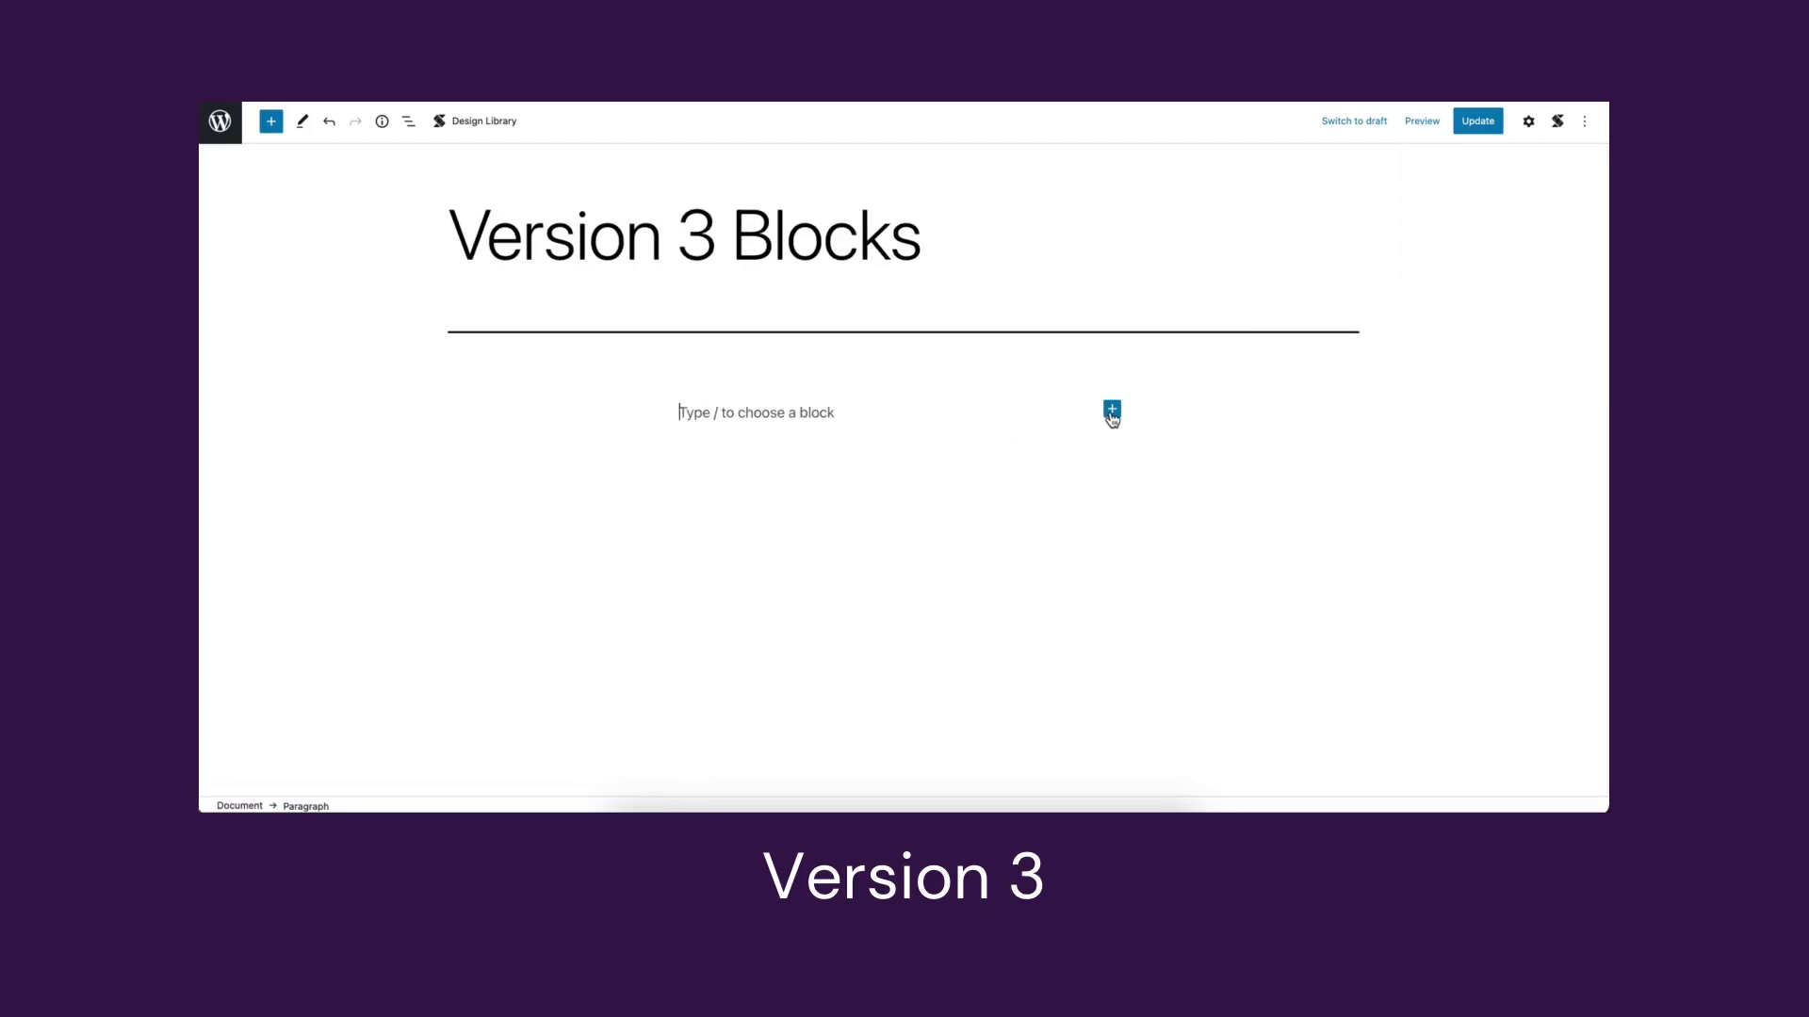
- Insert a Card block with the Default variation below the Version 3 heading
left_click(1112, 411)
left_click(1135, 629)
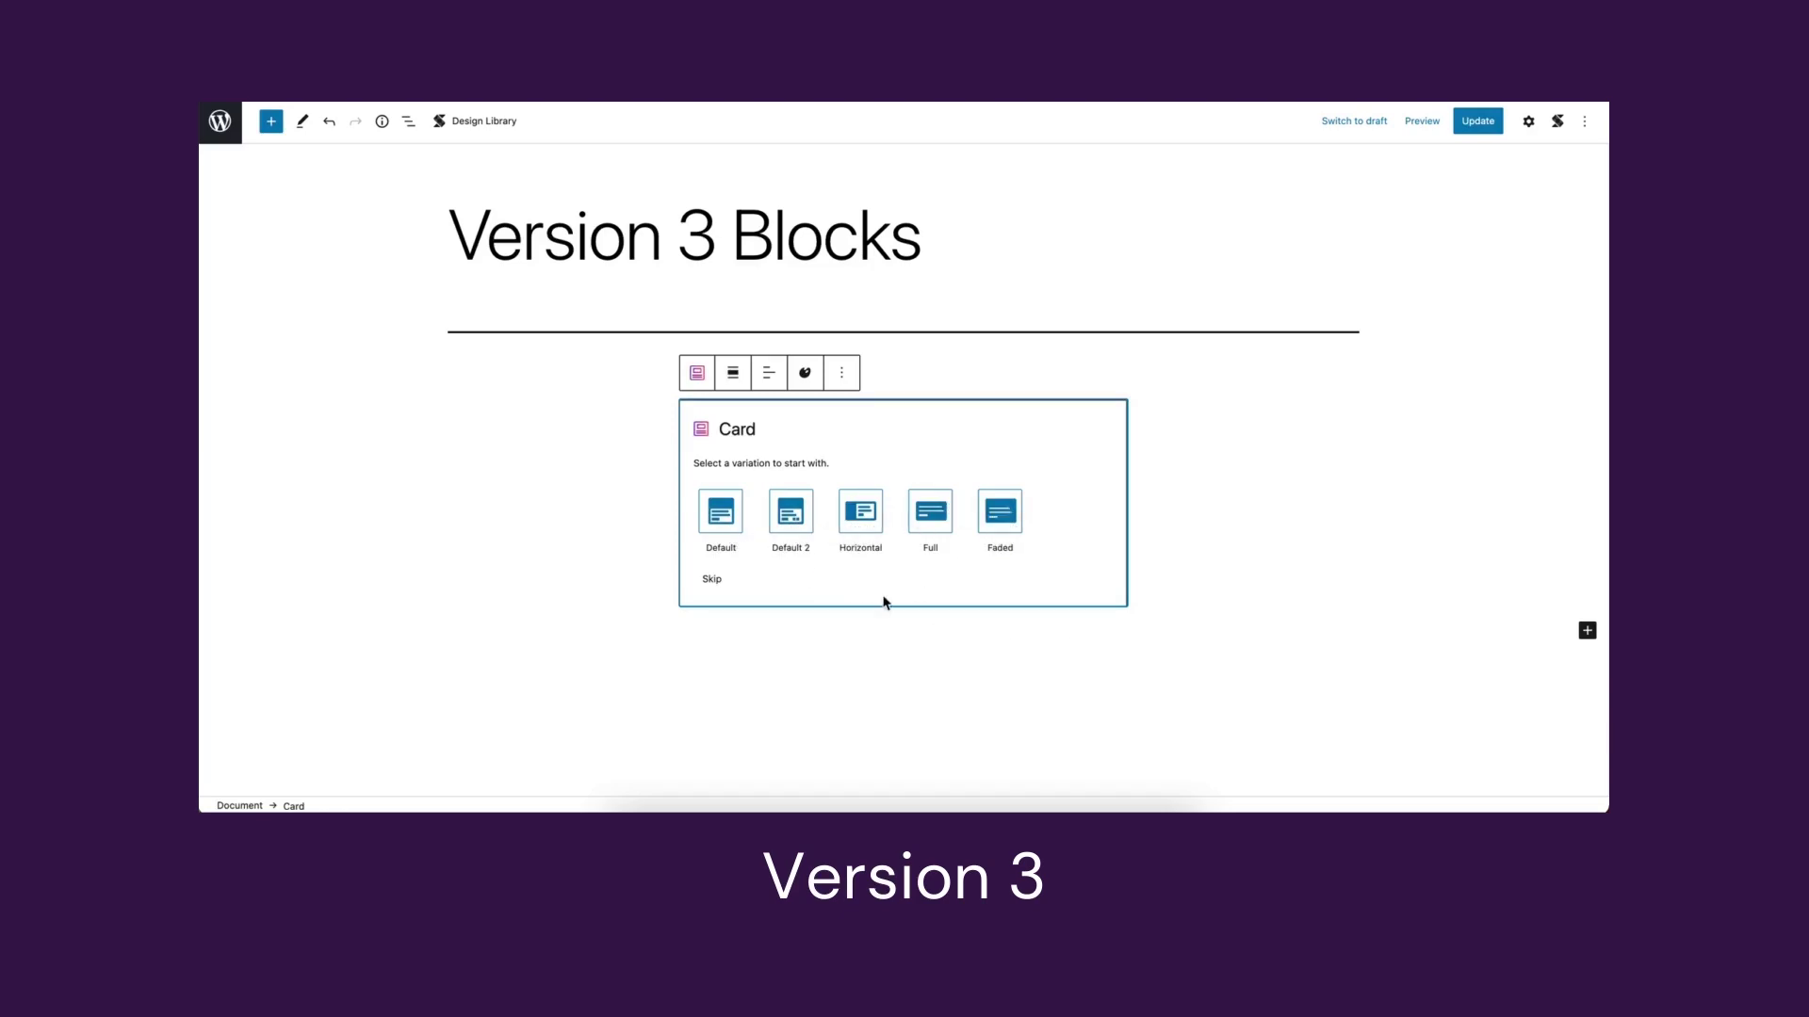
left_click(732, 531)
scroll(1094, 521, "down", 3)
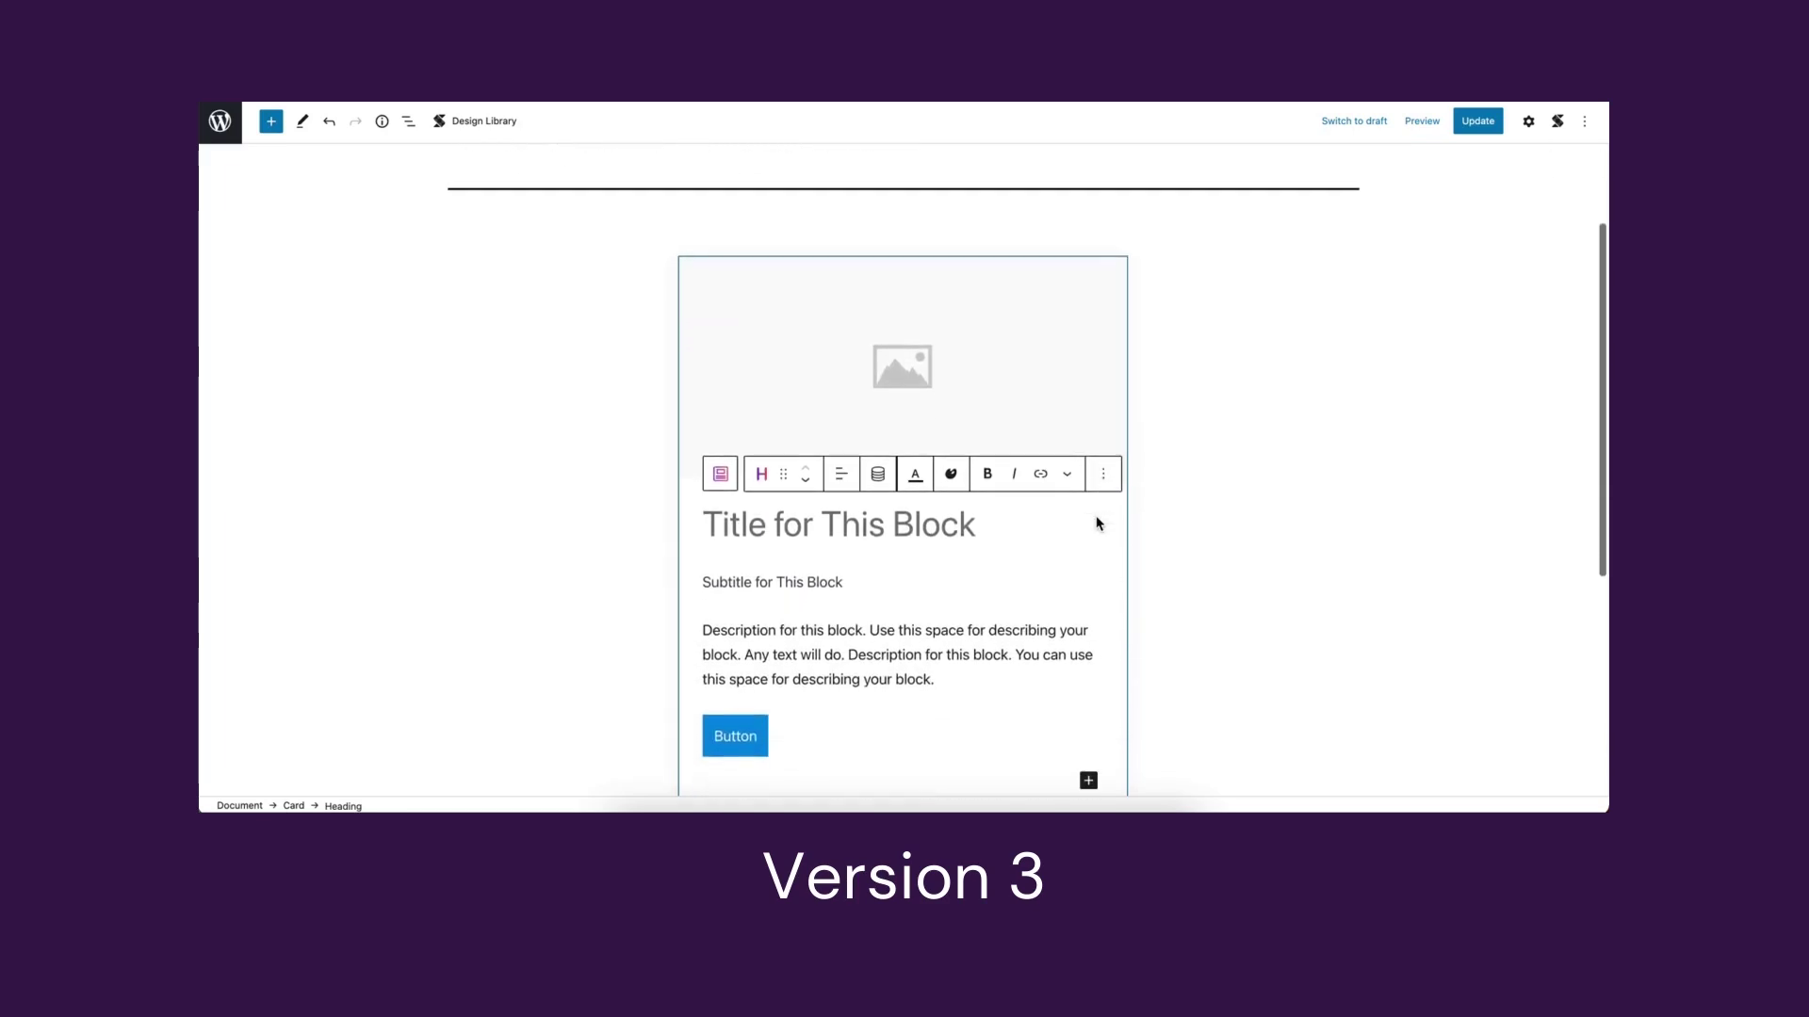
scroll(1225, 509, "down", 2)
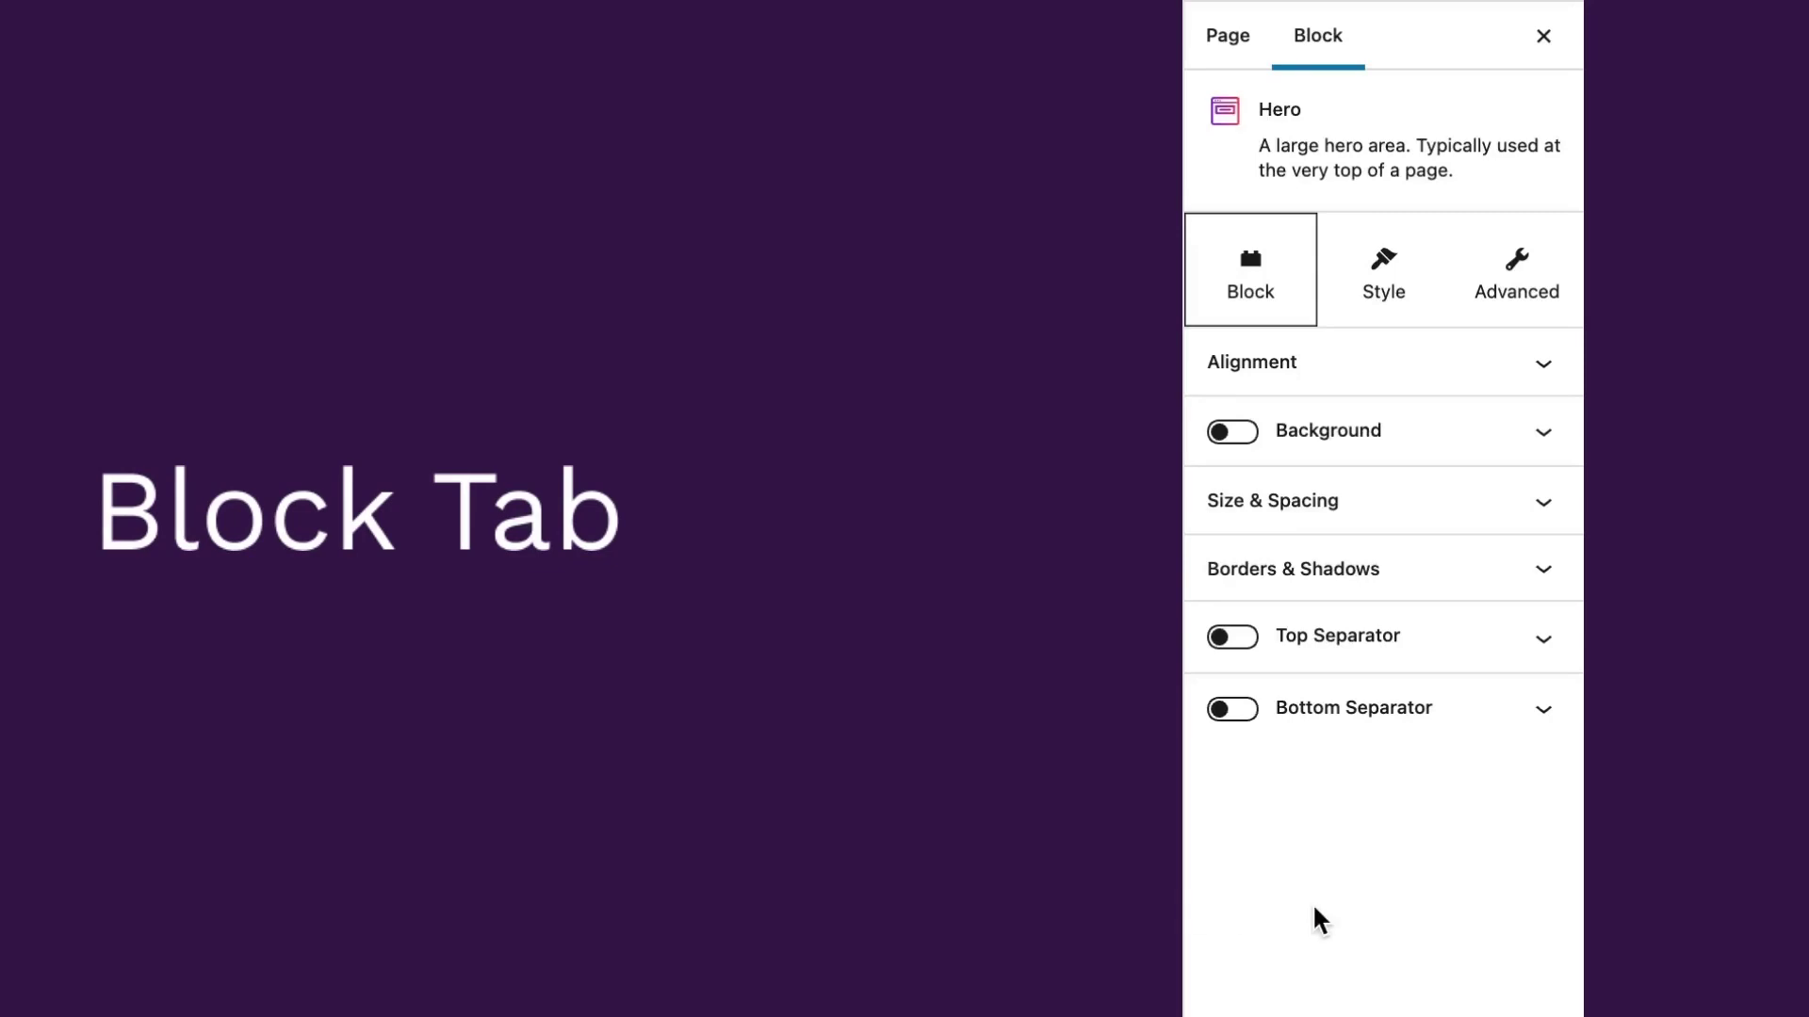
- Browse the Hero's Alignment, Background, Size & Spacing and Borders & Shadows settings
left_click(1544, 369)
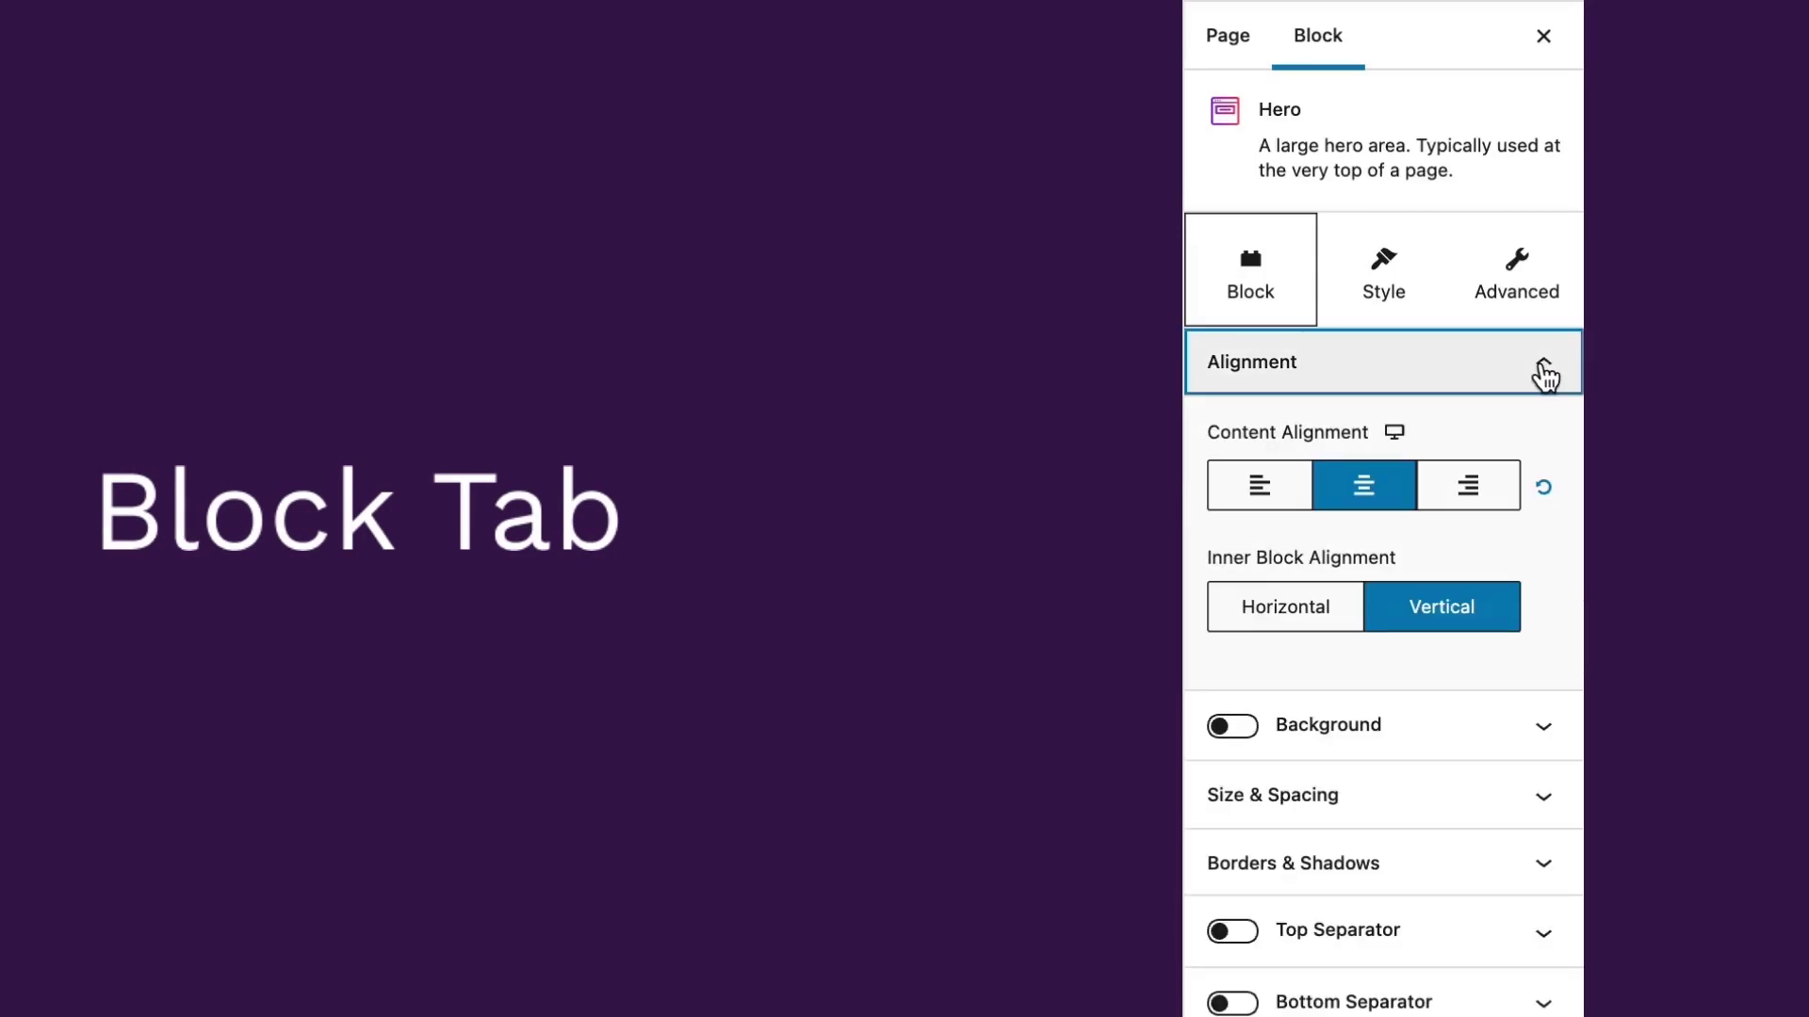
left_click(1545, 375)
left_click(1543, 441)
scroll(1496, 671, "down", 3)
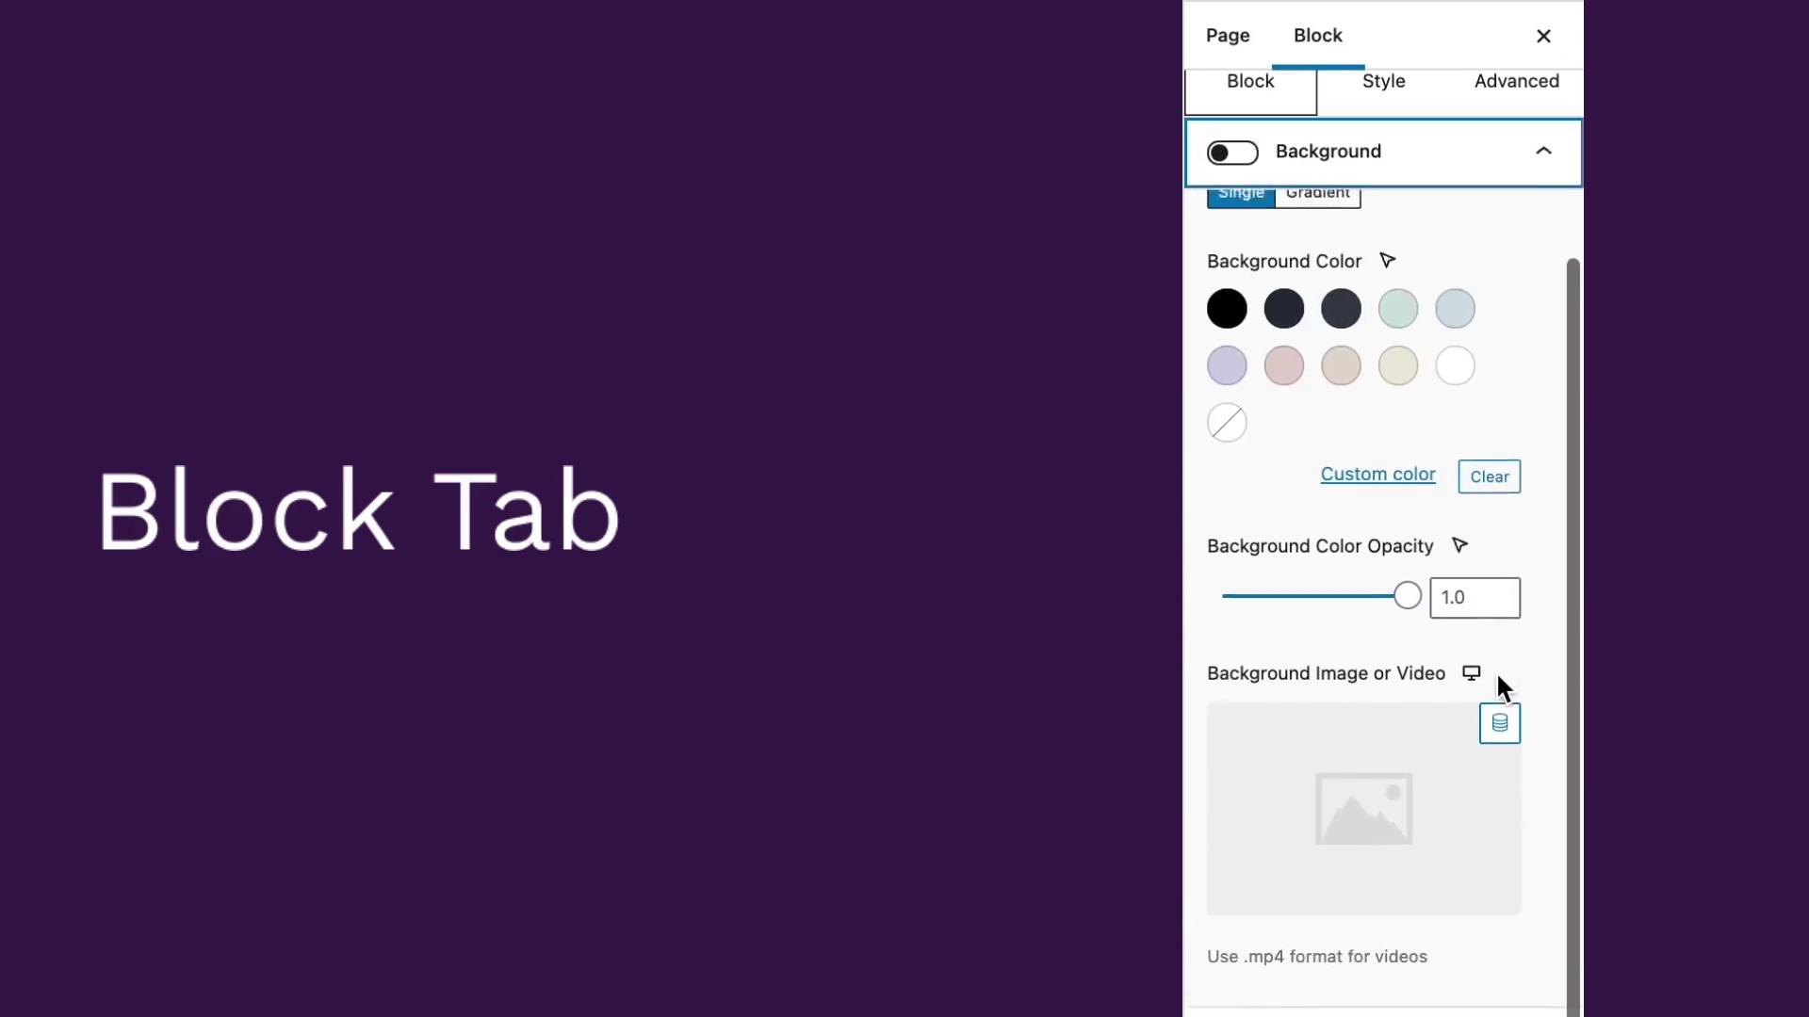
left_click(1543, 153)
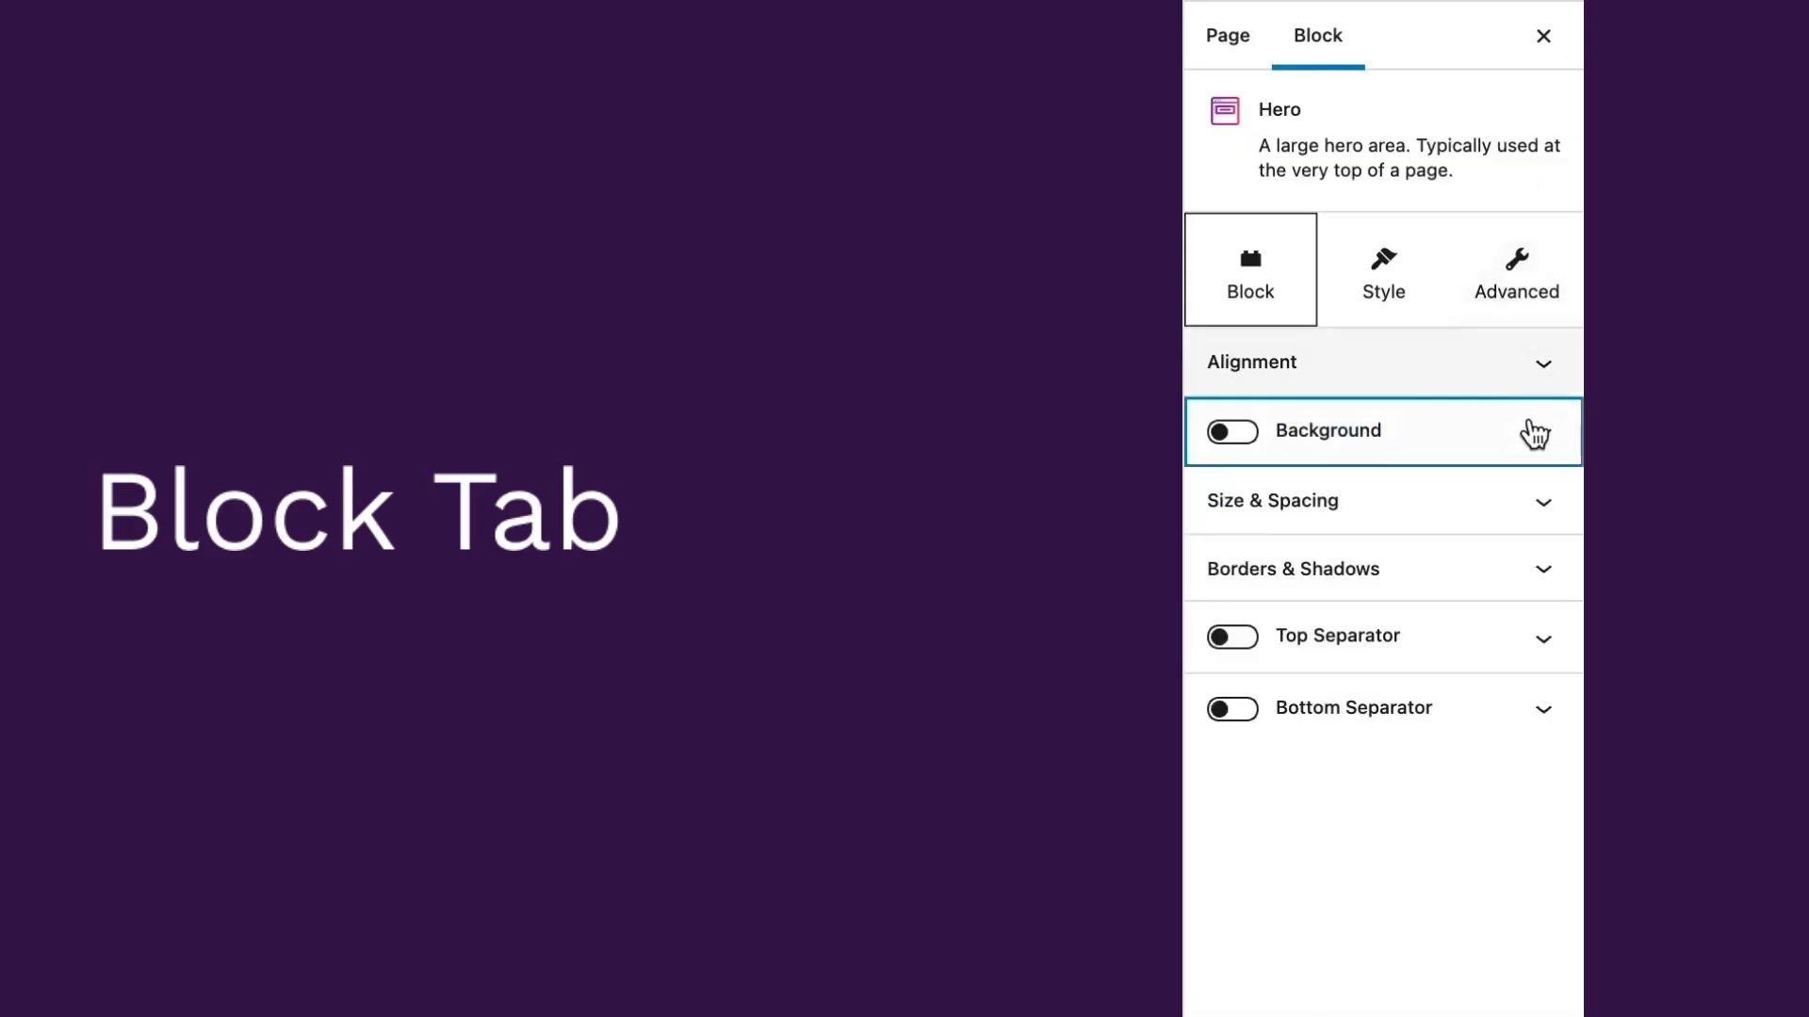
left_click(1545, 509)
scroll(1475, 725, "down", 2)
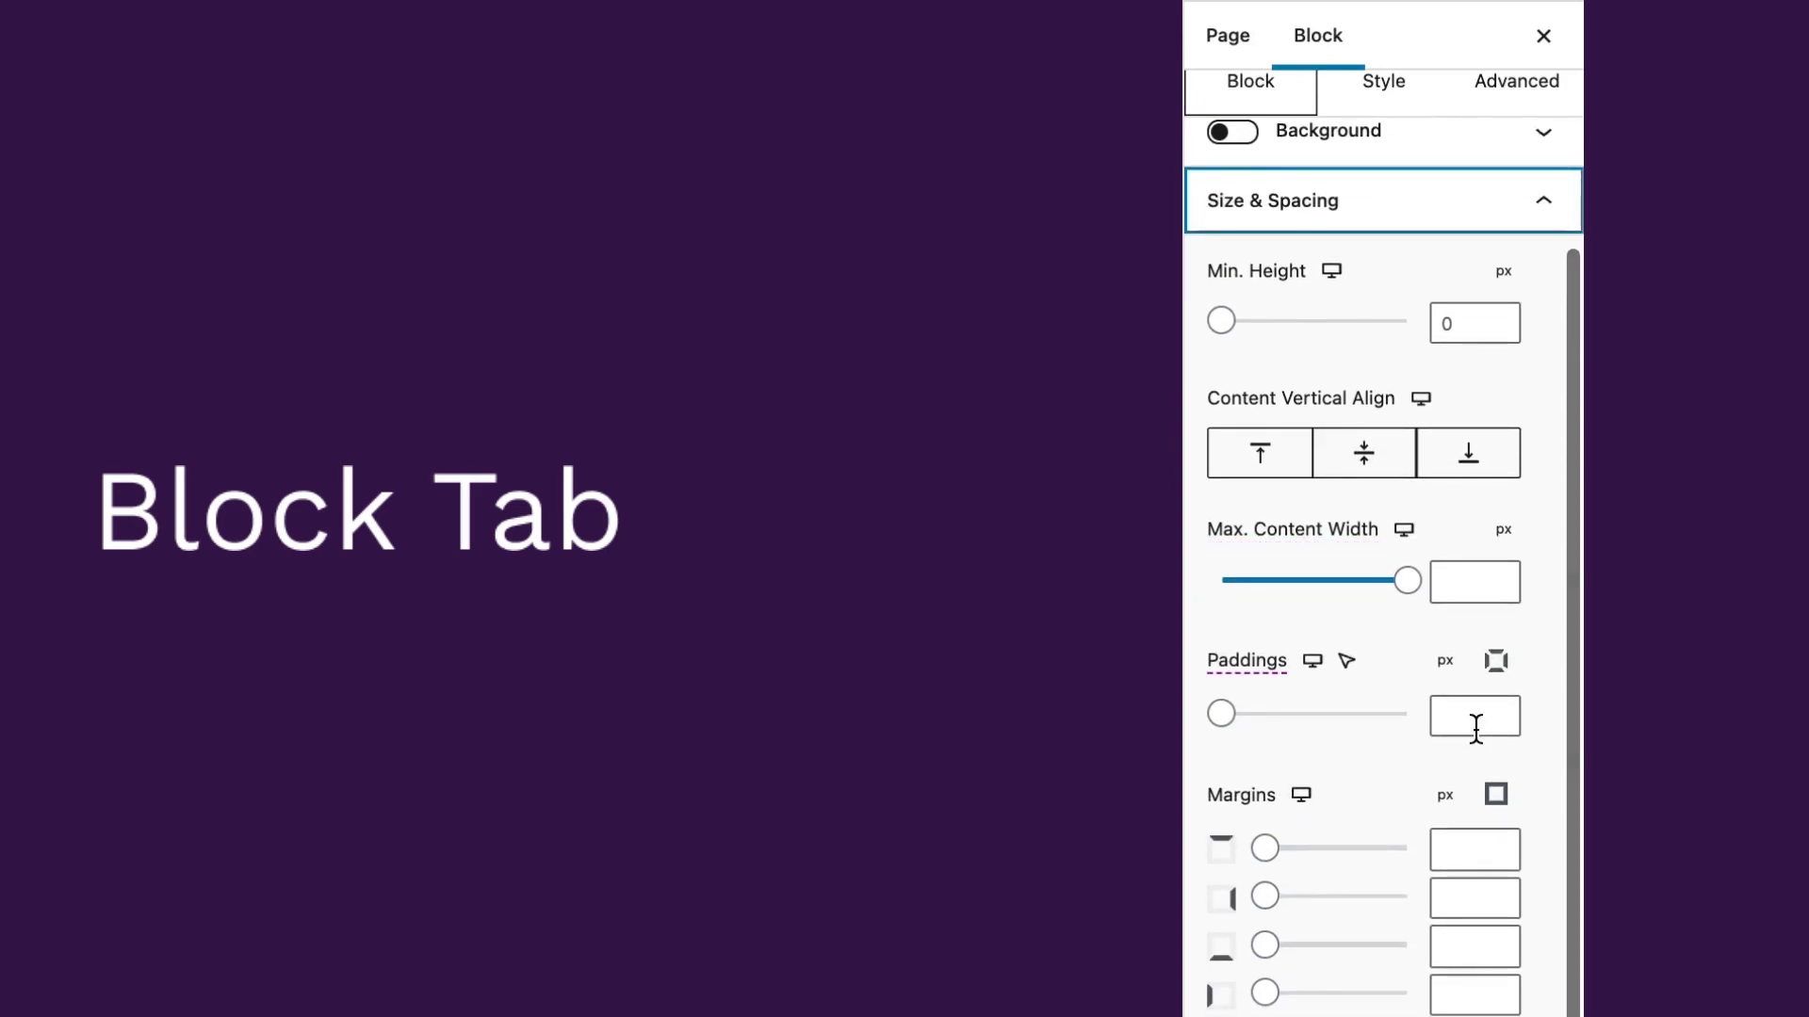
left_click(1542, 207)
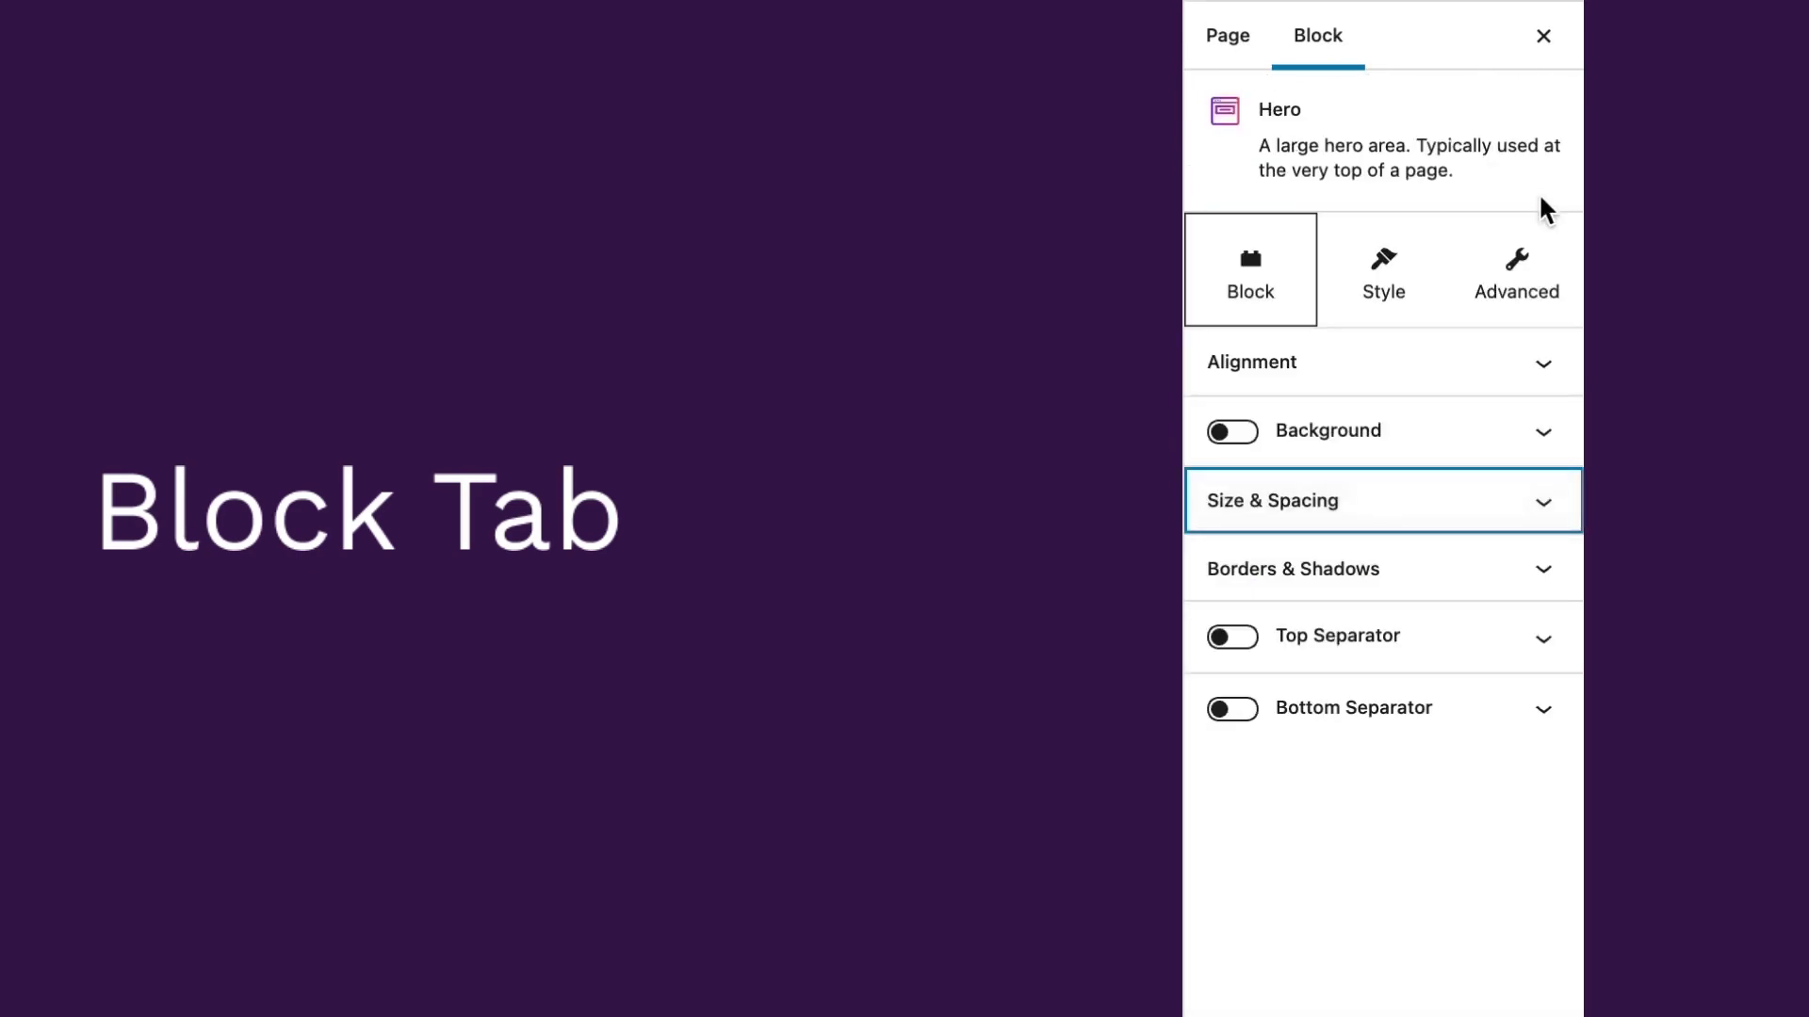
left_click(1545, 575)
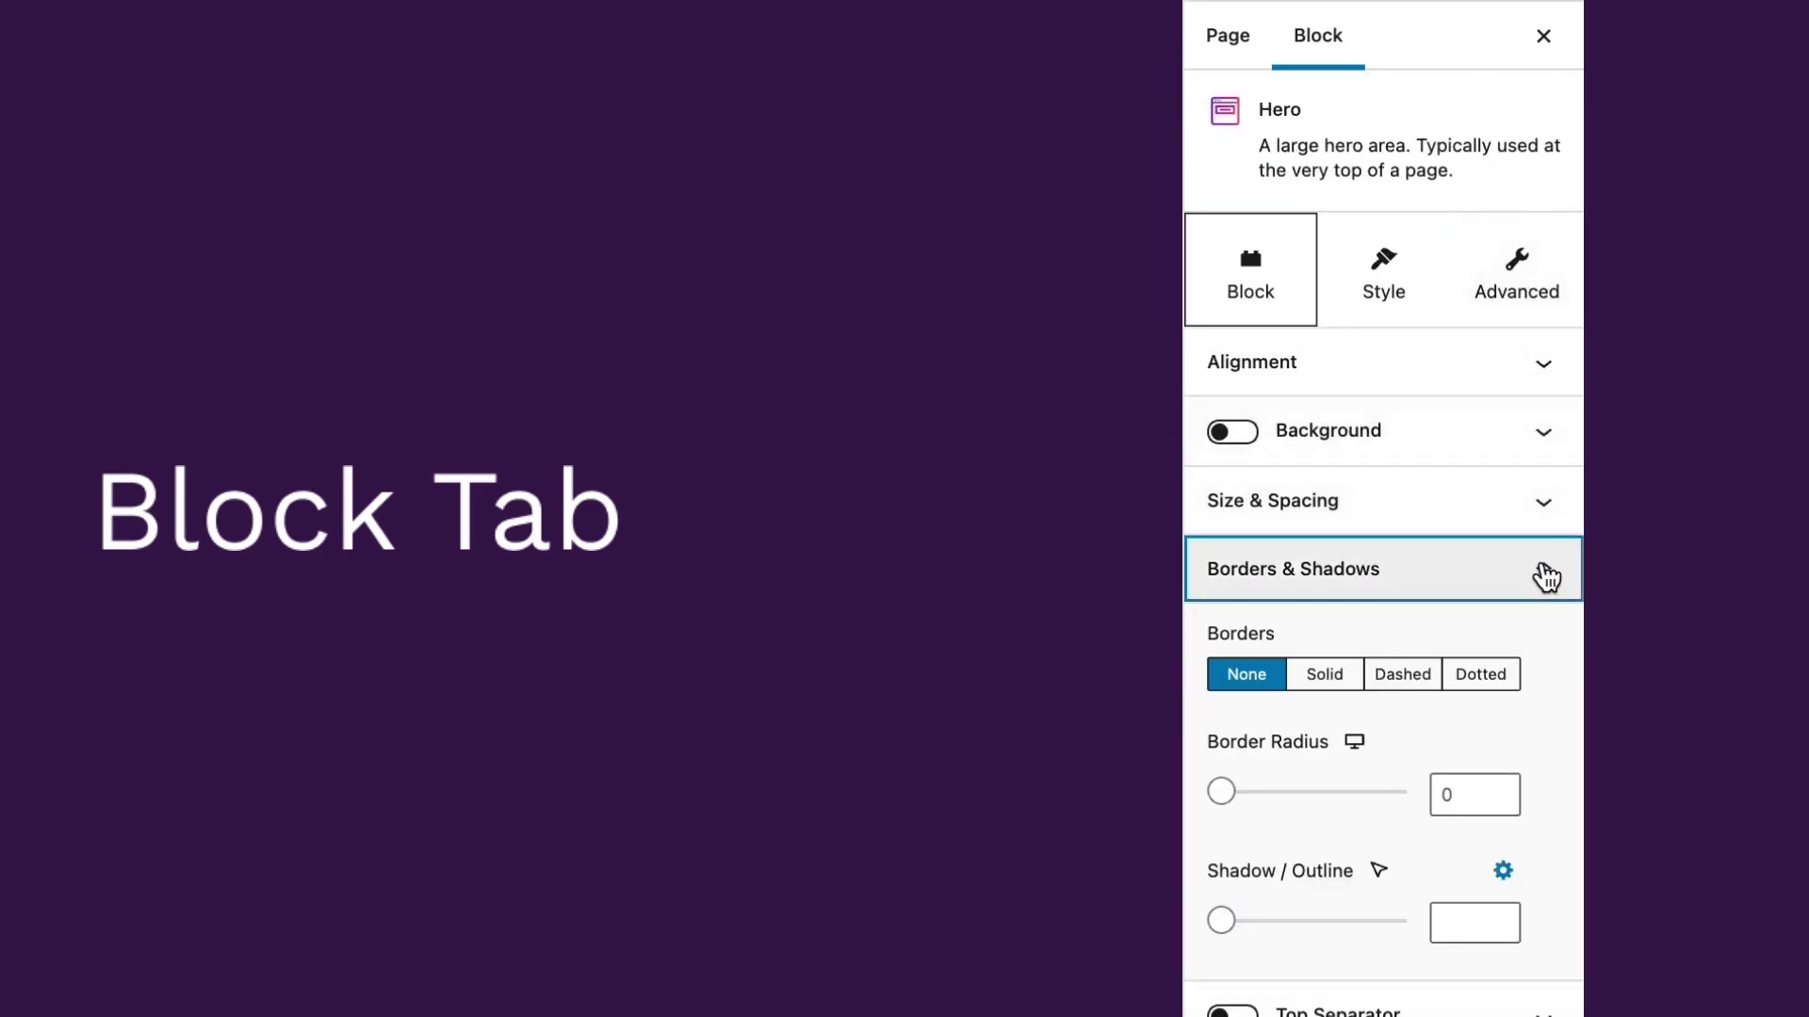
left_click(1546, 575)
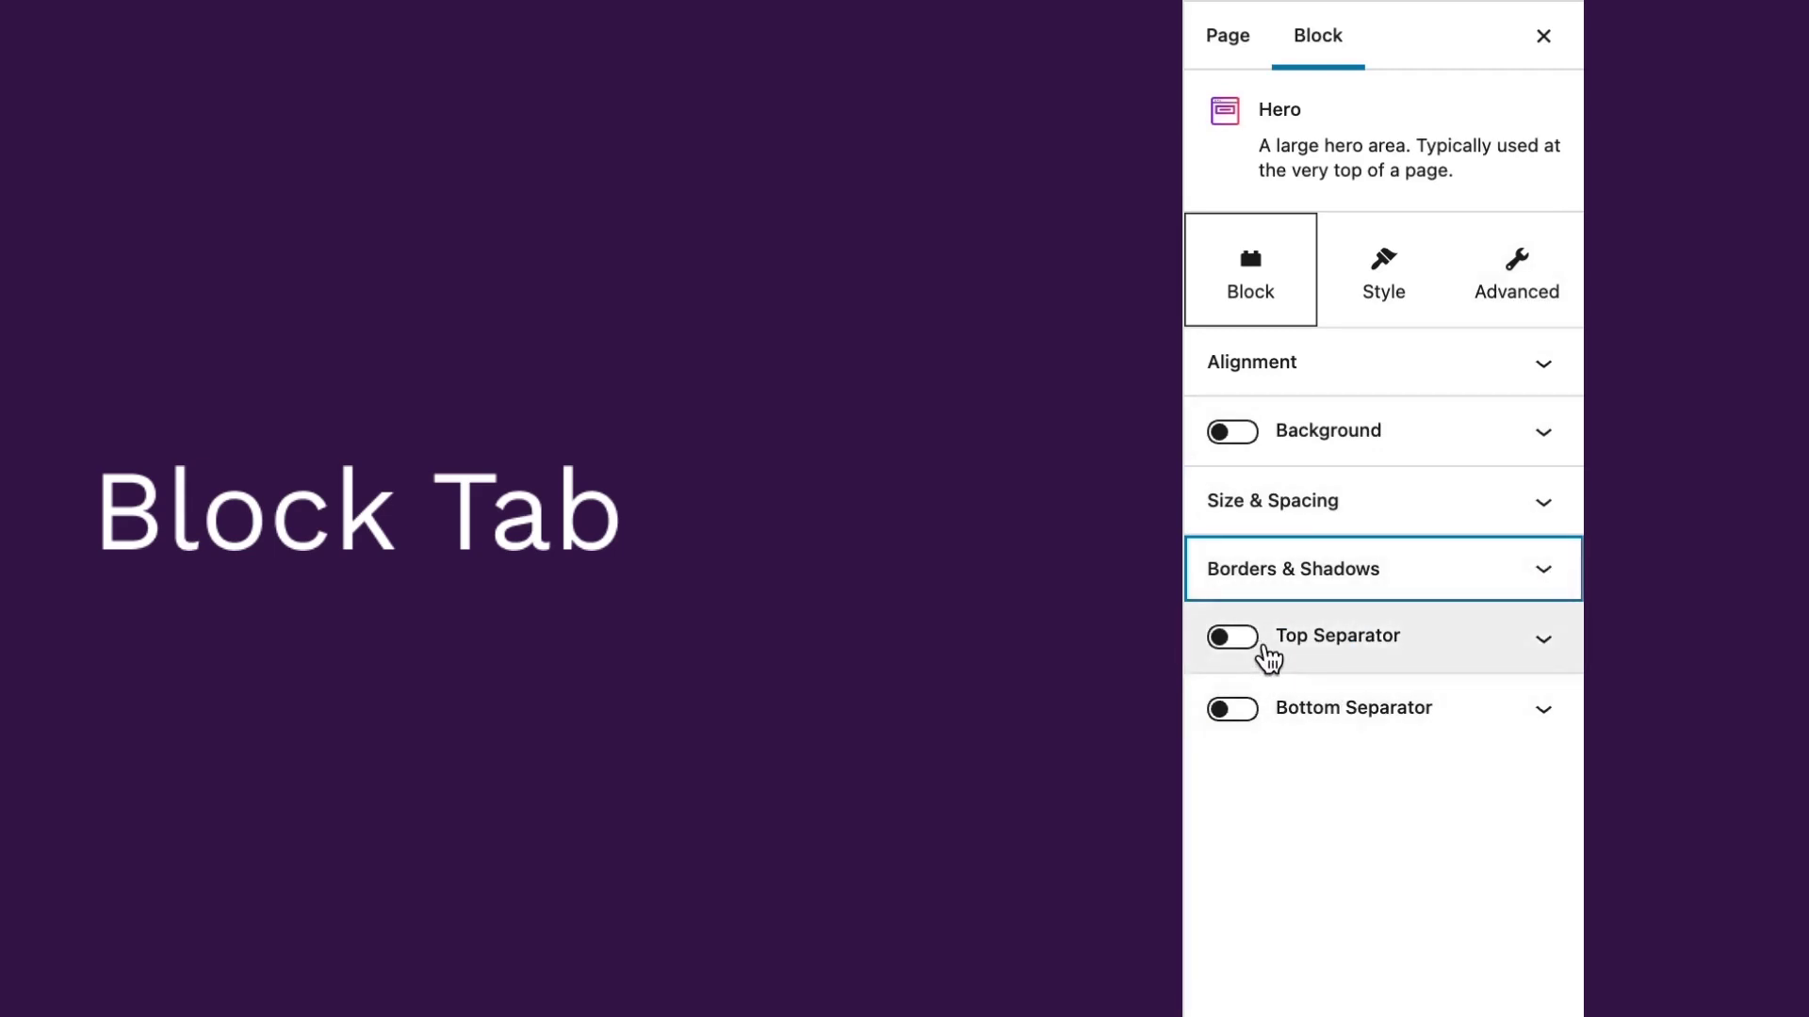
- Switch on the Hero's top separator and review the separator options
left_click(1226, 642)
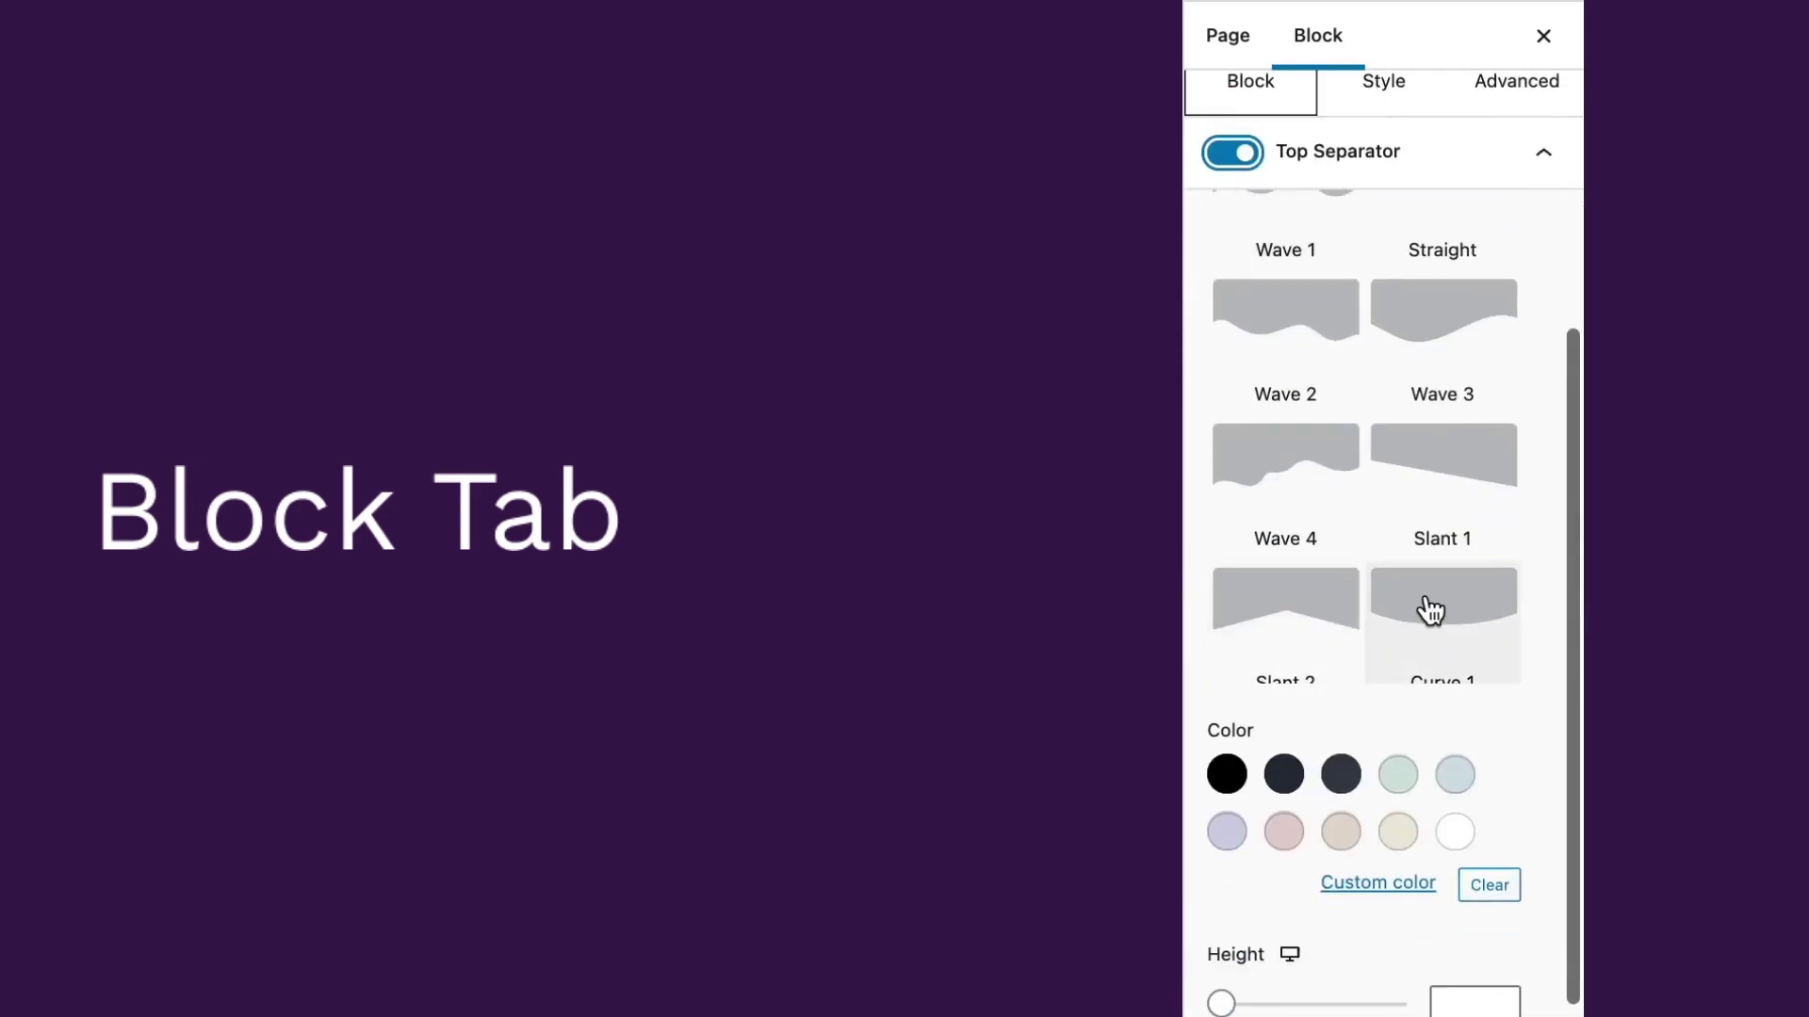
scroll(1428, 610, "up", 5)
scroll(1429, 610, "down", 10)
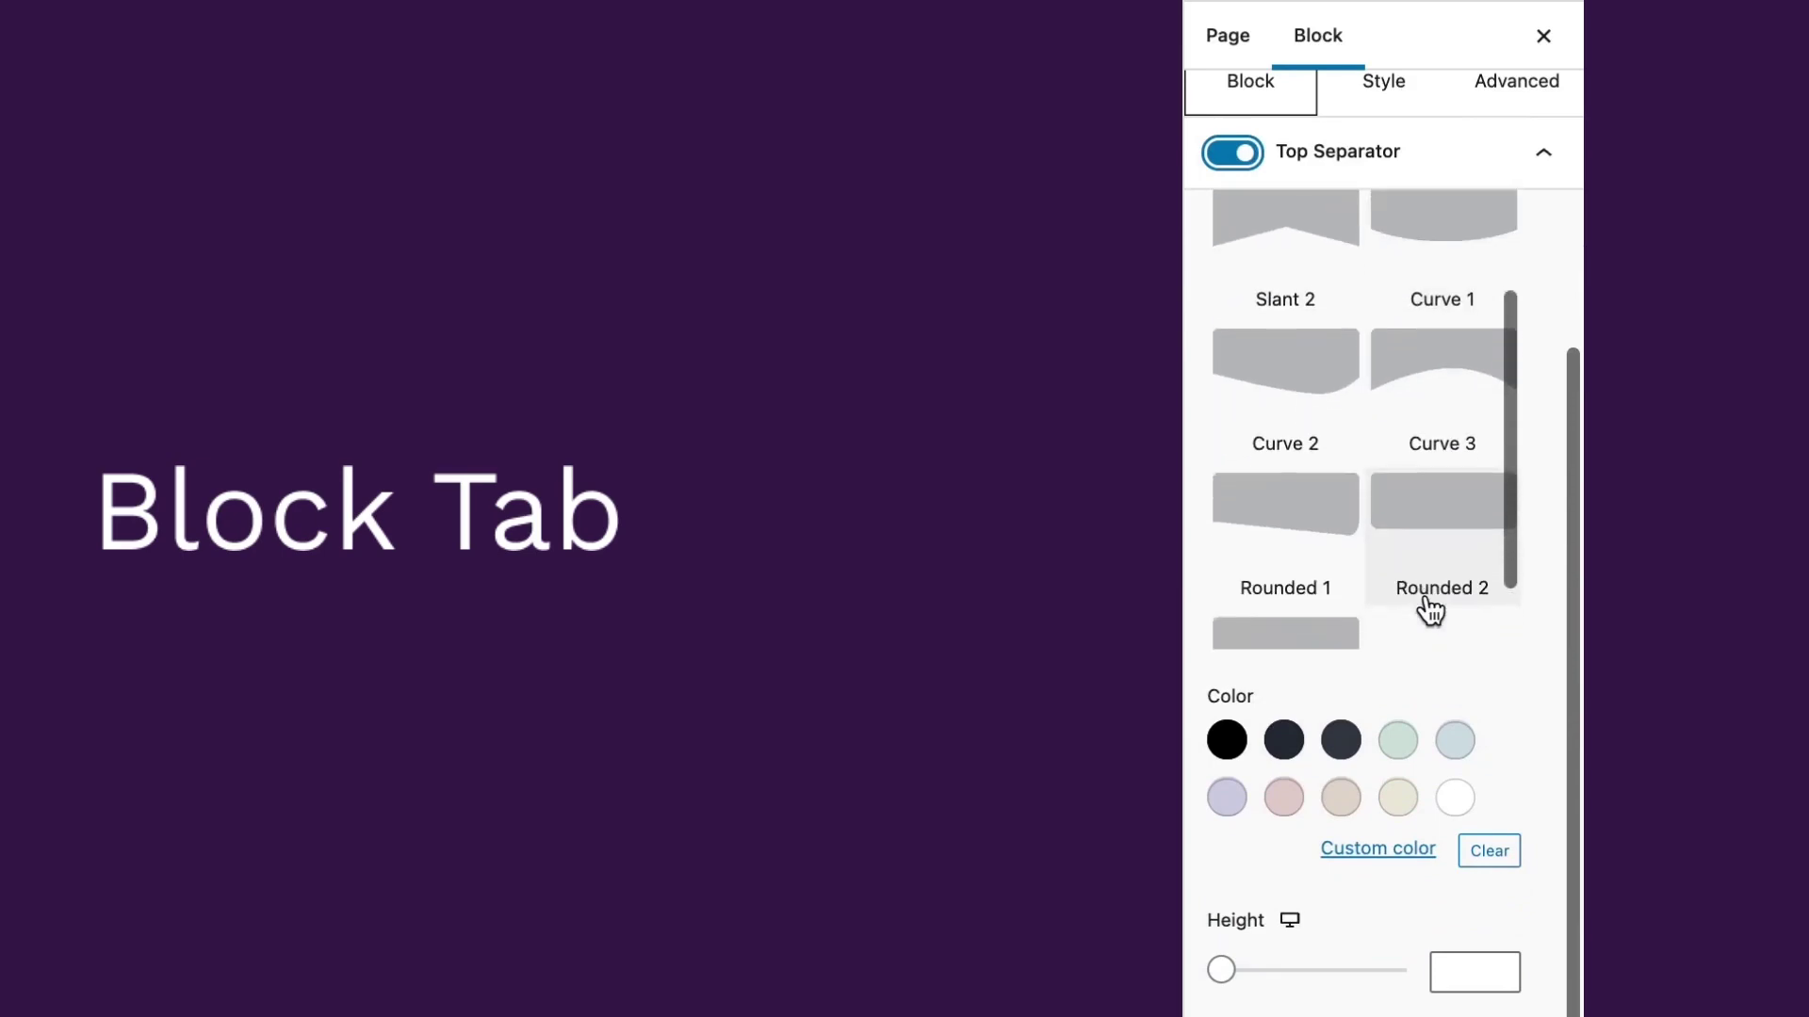
scroll(1379, 869, "down", 5)
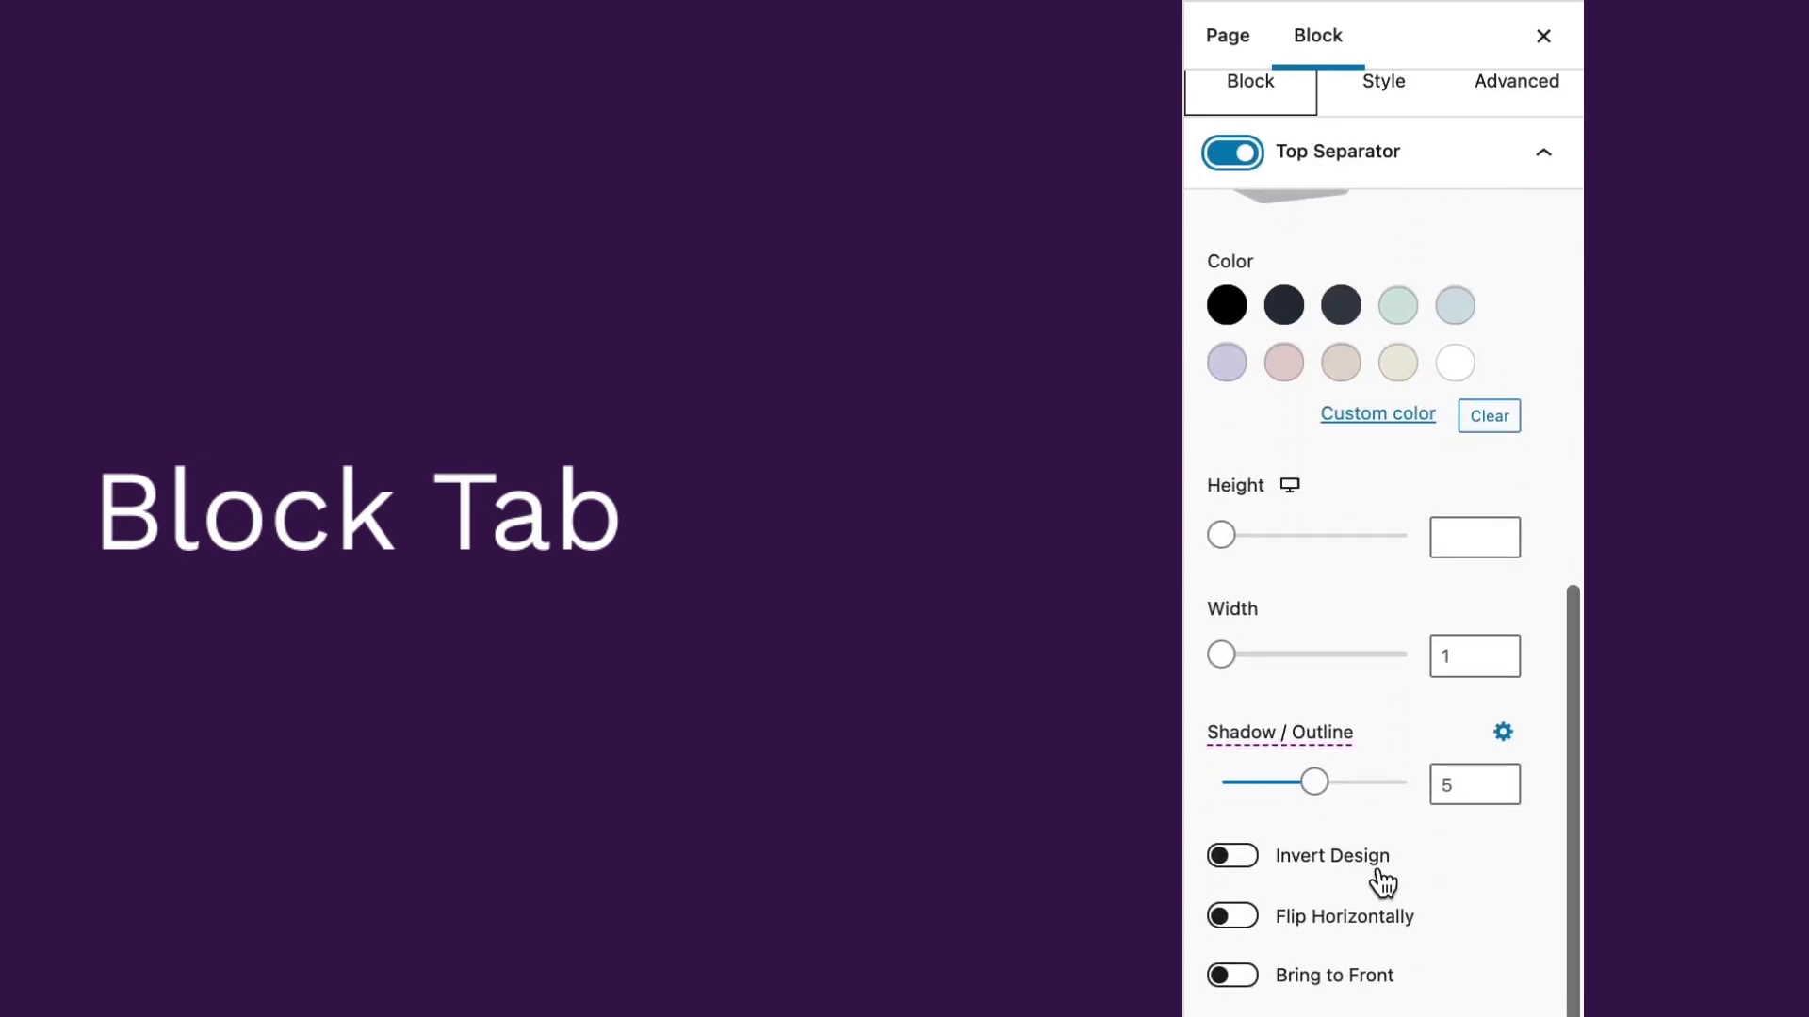
scroll(1315, 718, "down", 10)
scroll(1316, 717, "up", 5)
scroll(1316, 718, "down", 5)
scroll(1315, 718, "down", 5)
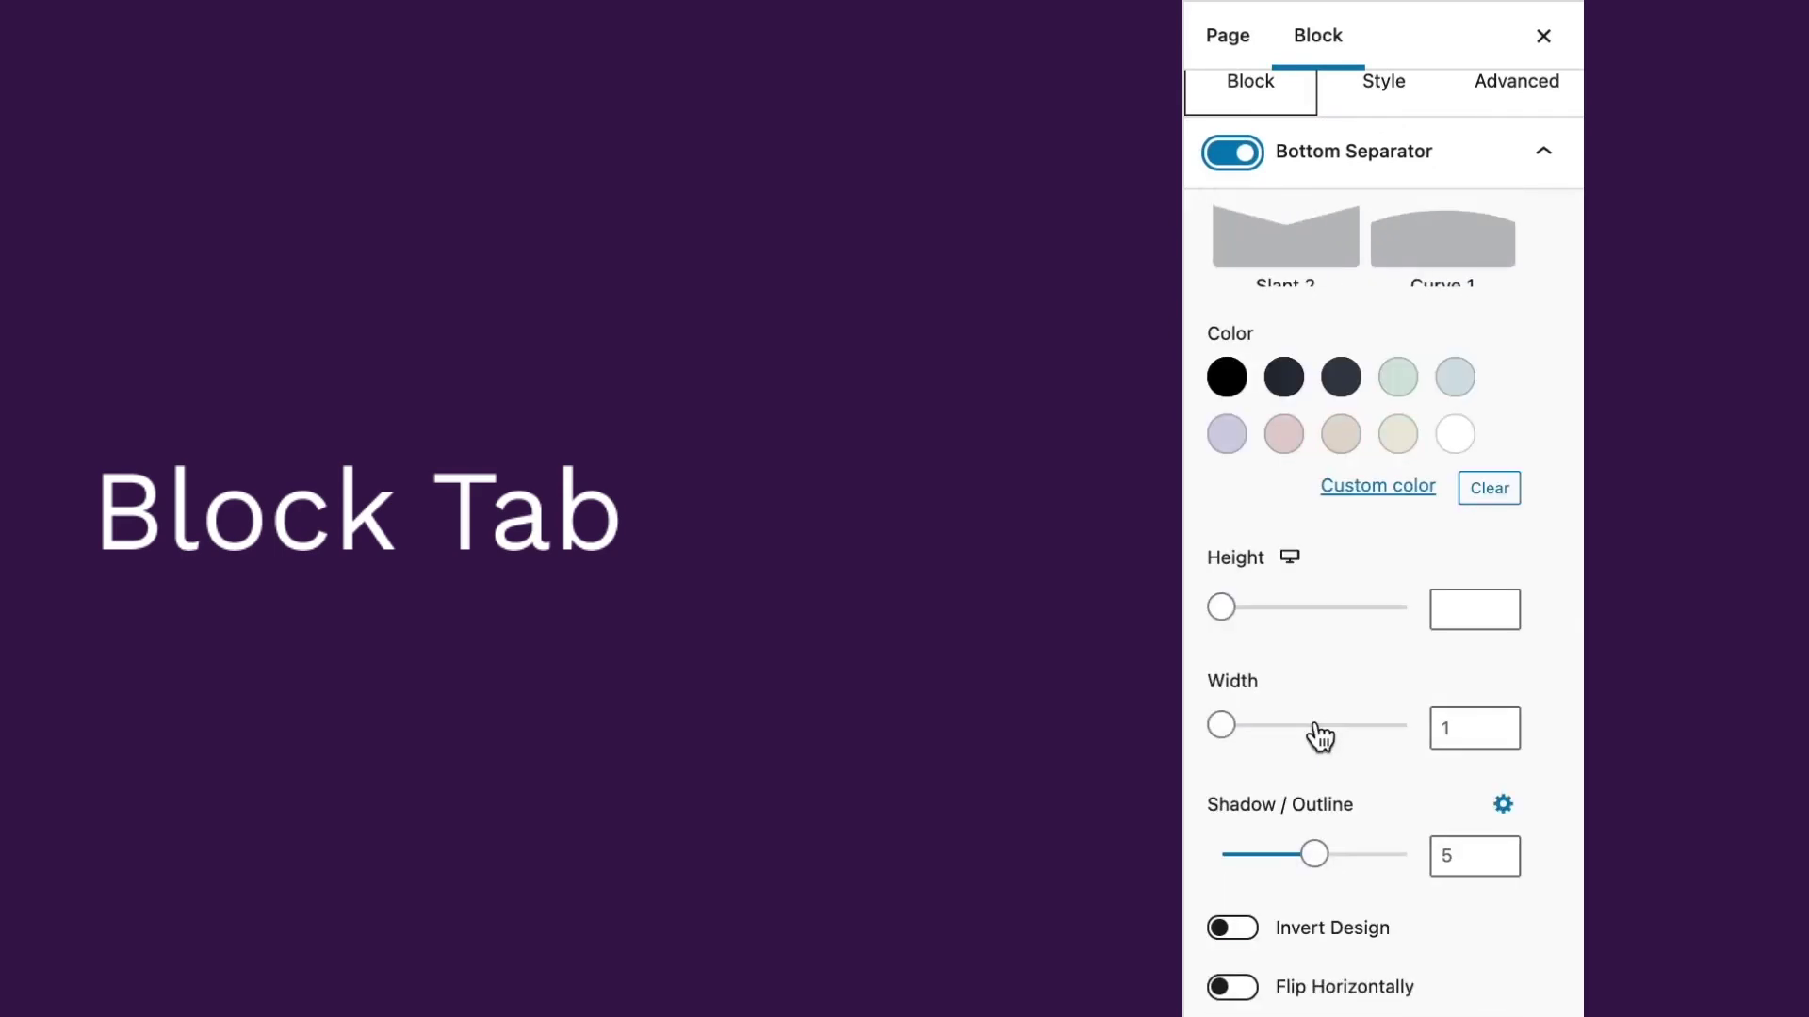
scroll(1319, 735, "up", 15)
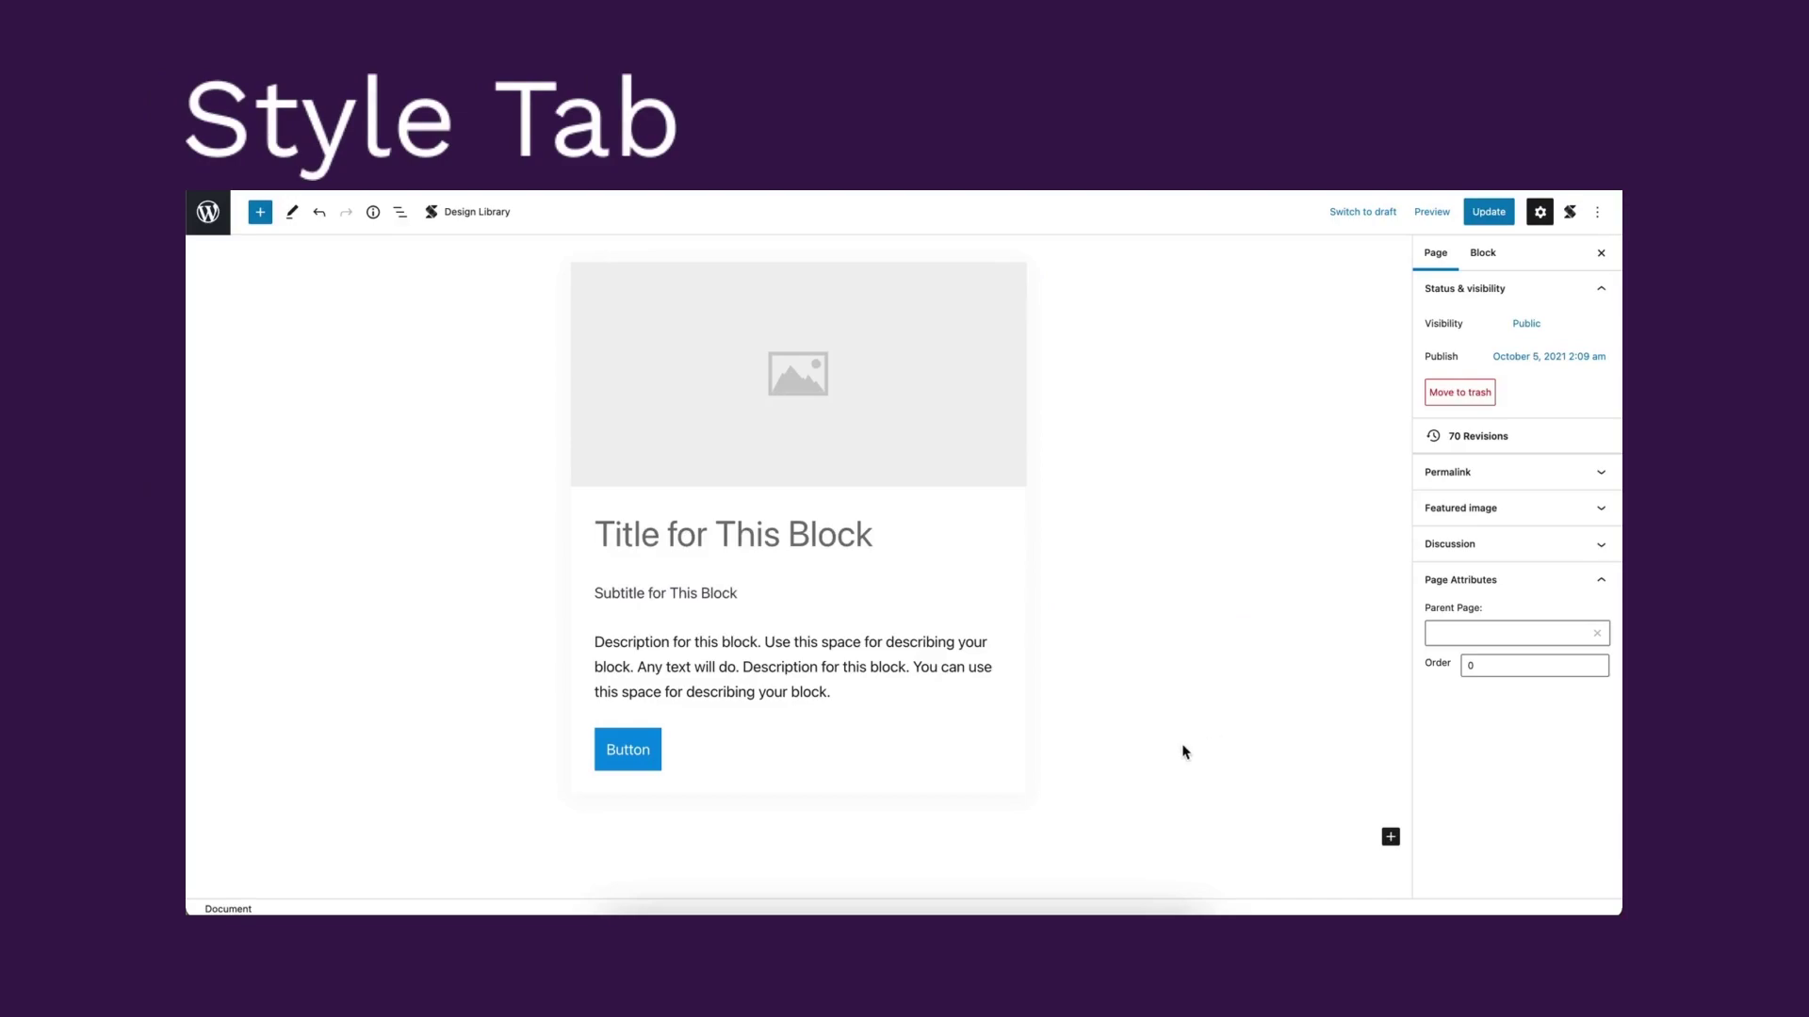
- Give the Card block a light green container background
left_click(967, 806)
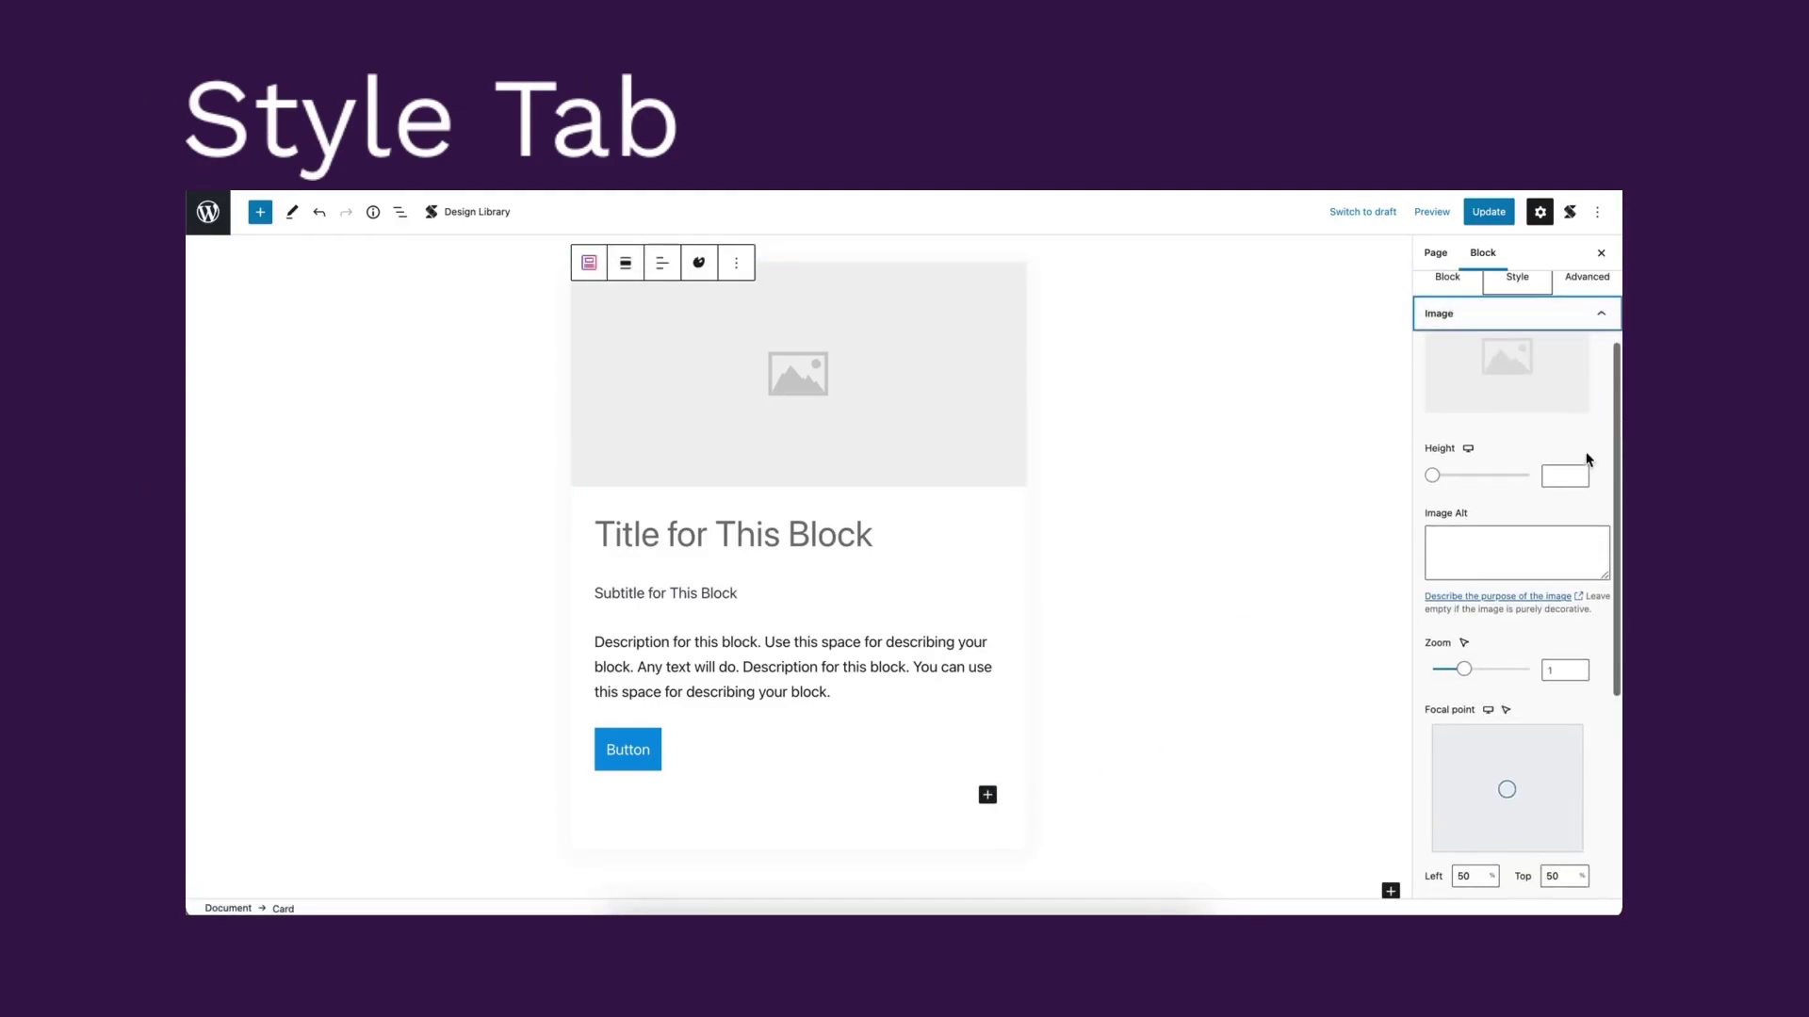
left_click(1601, 316)
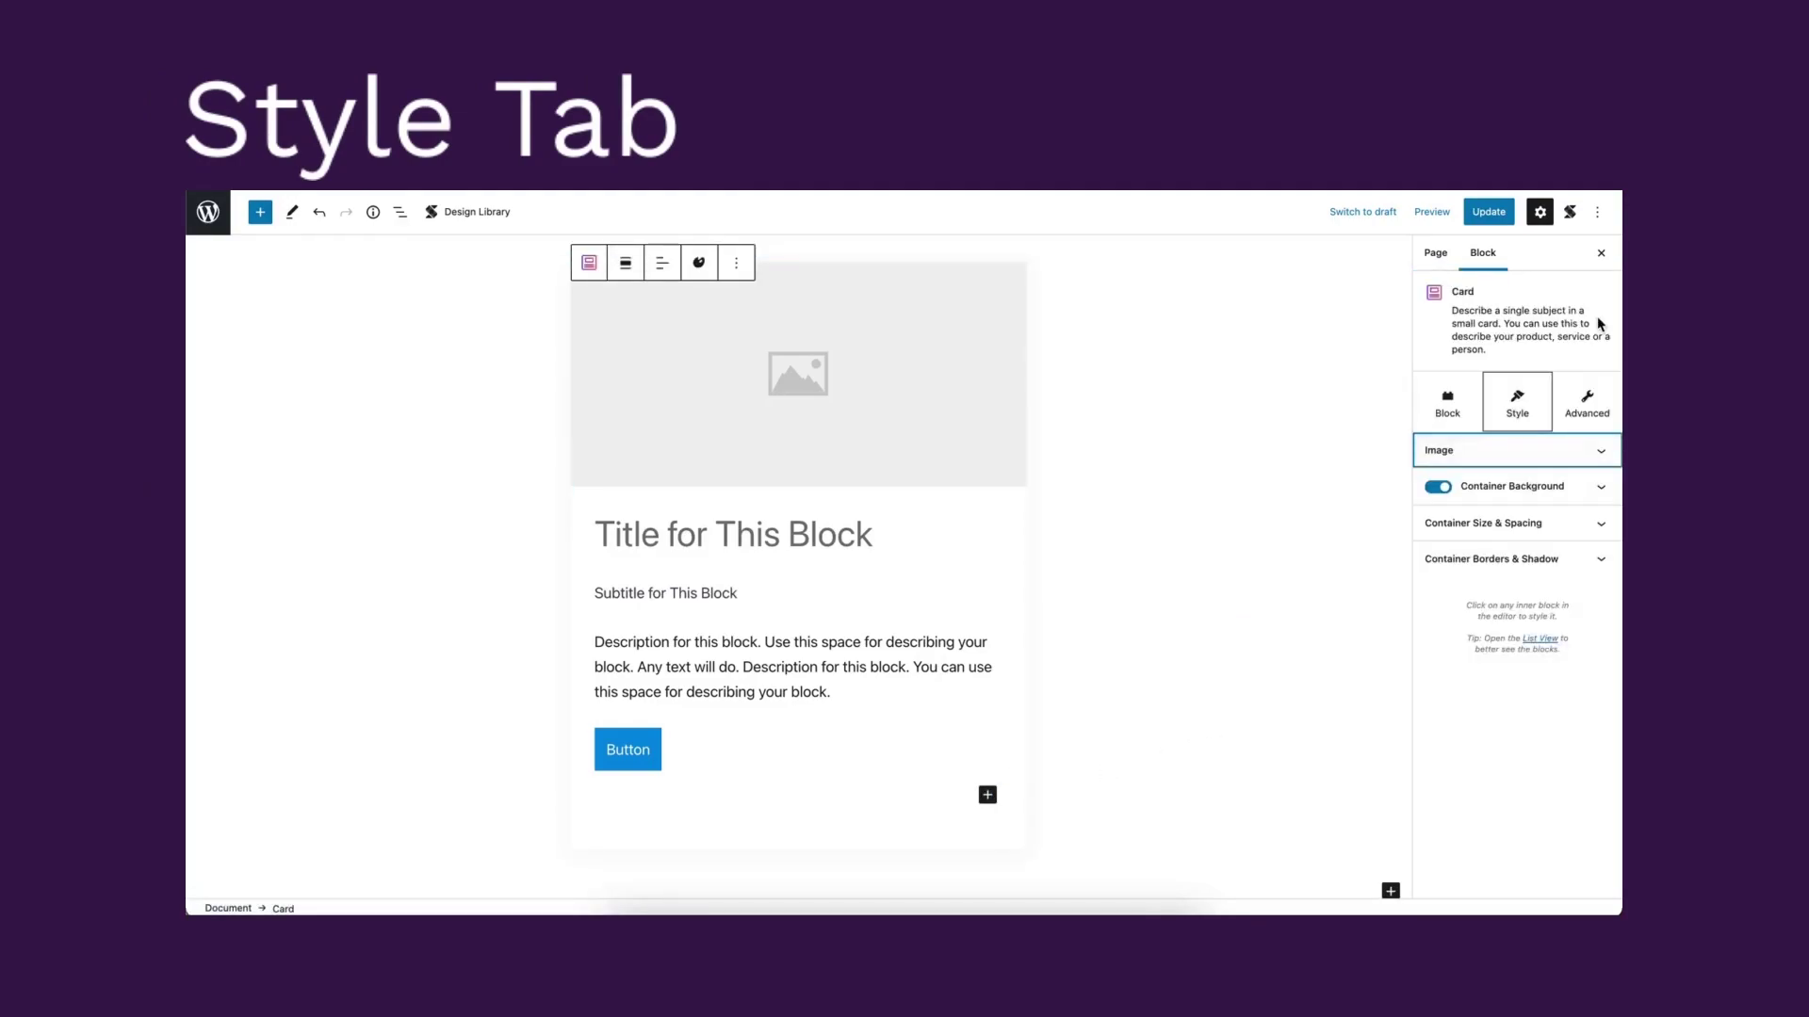
left_click(1444, 493)
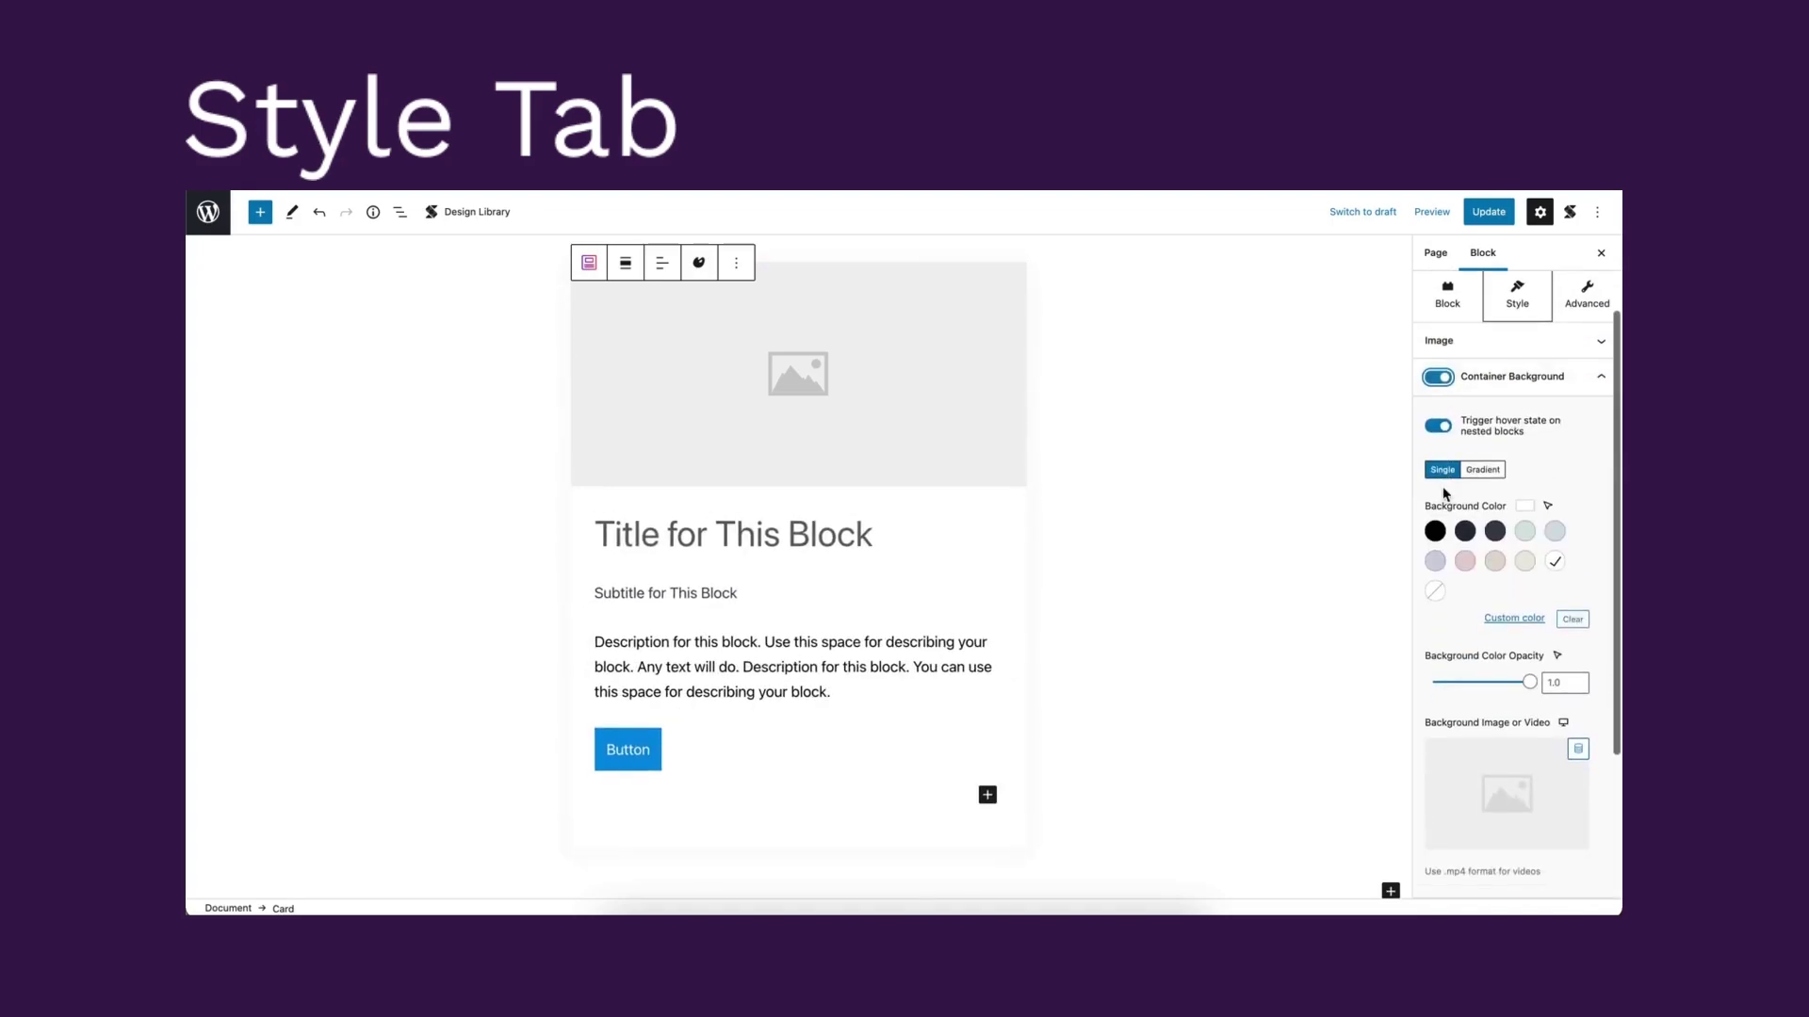
left_click(1526, 533)
left_click(1598, 378)
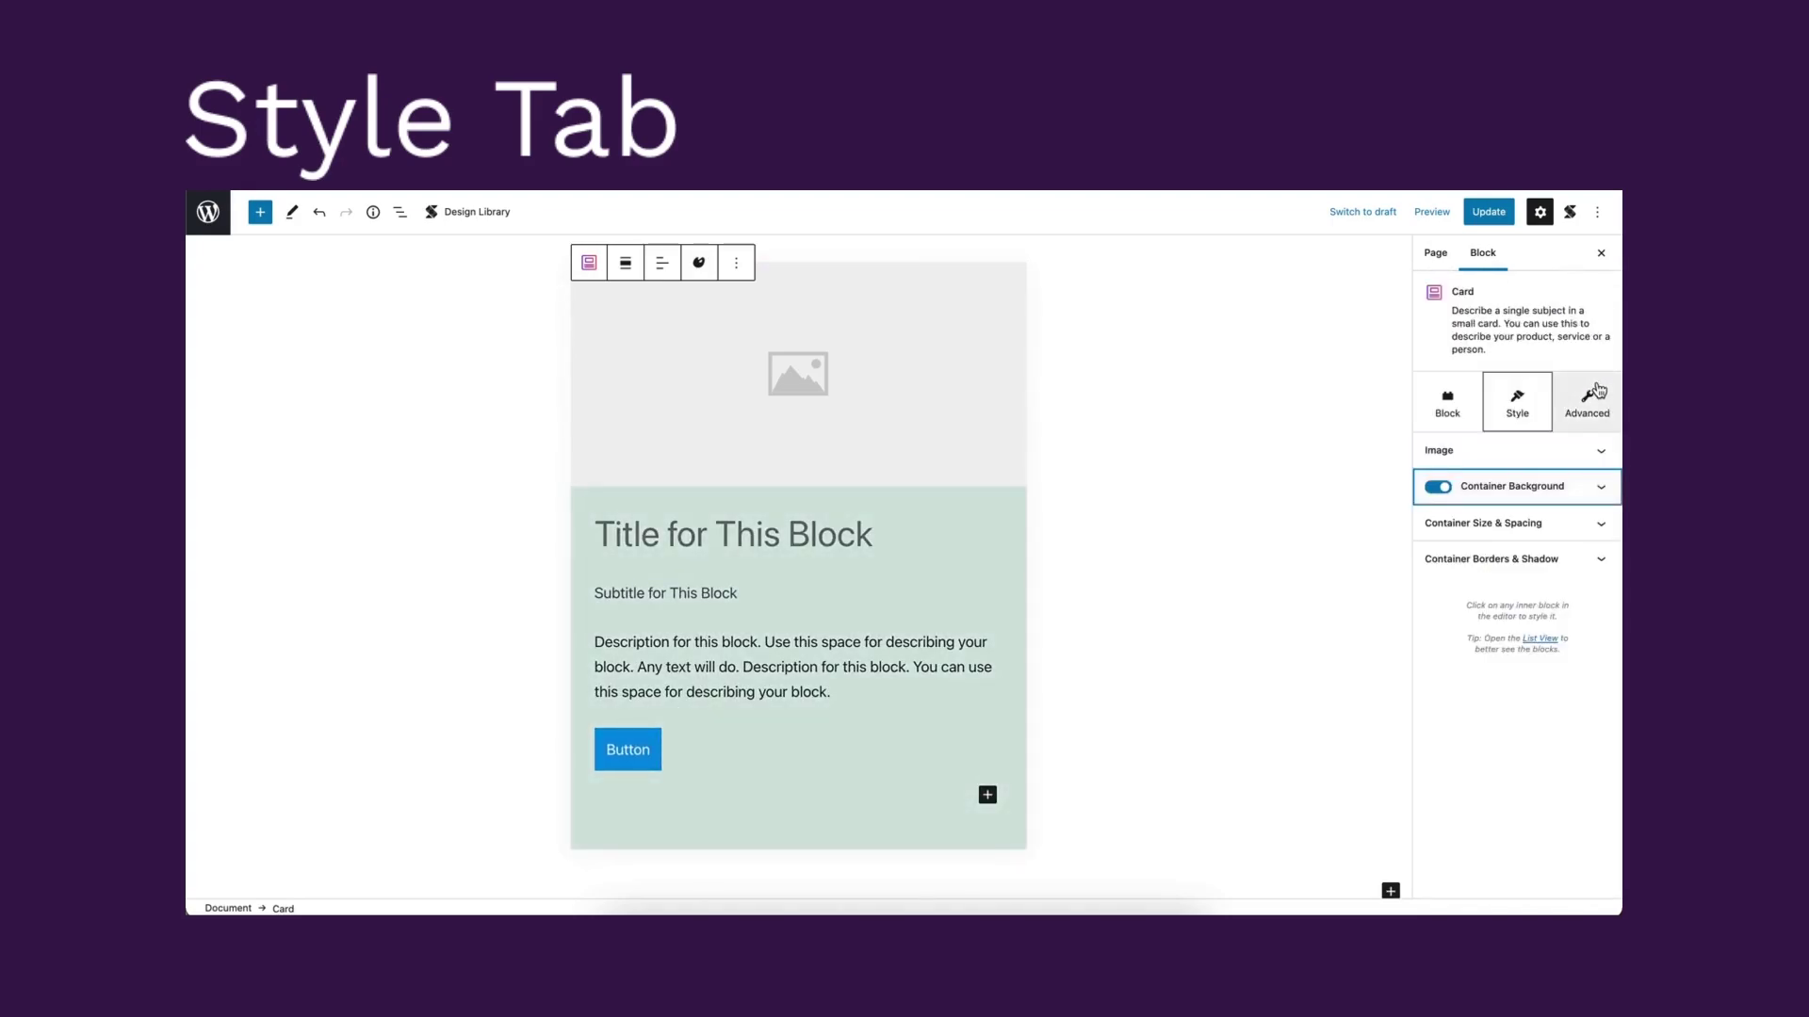
- Try the card's minimum height, content width and padding, then reset width and padding
left_click(1590, 531)
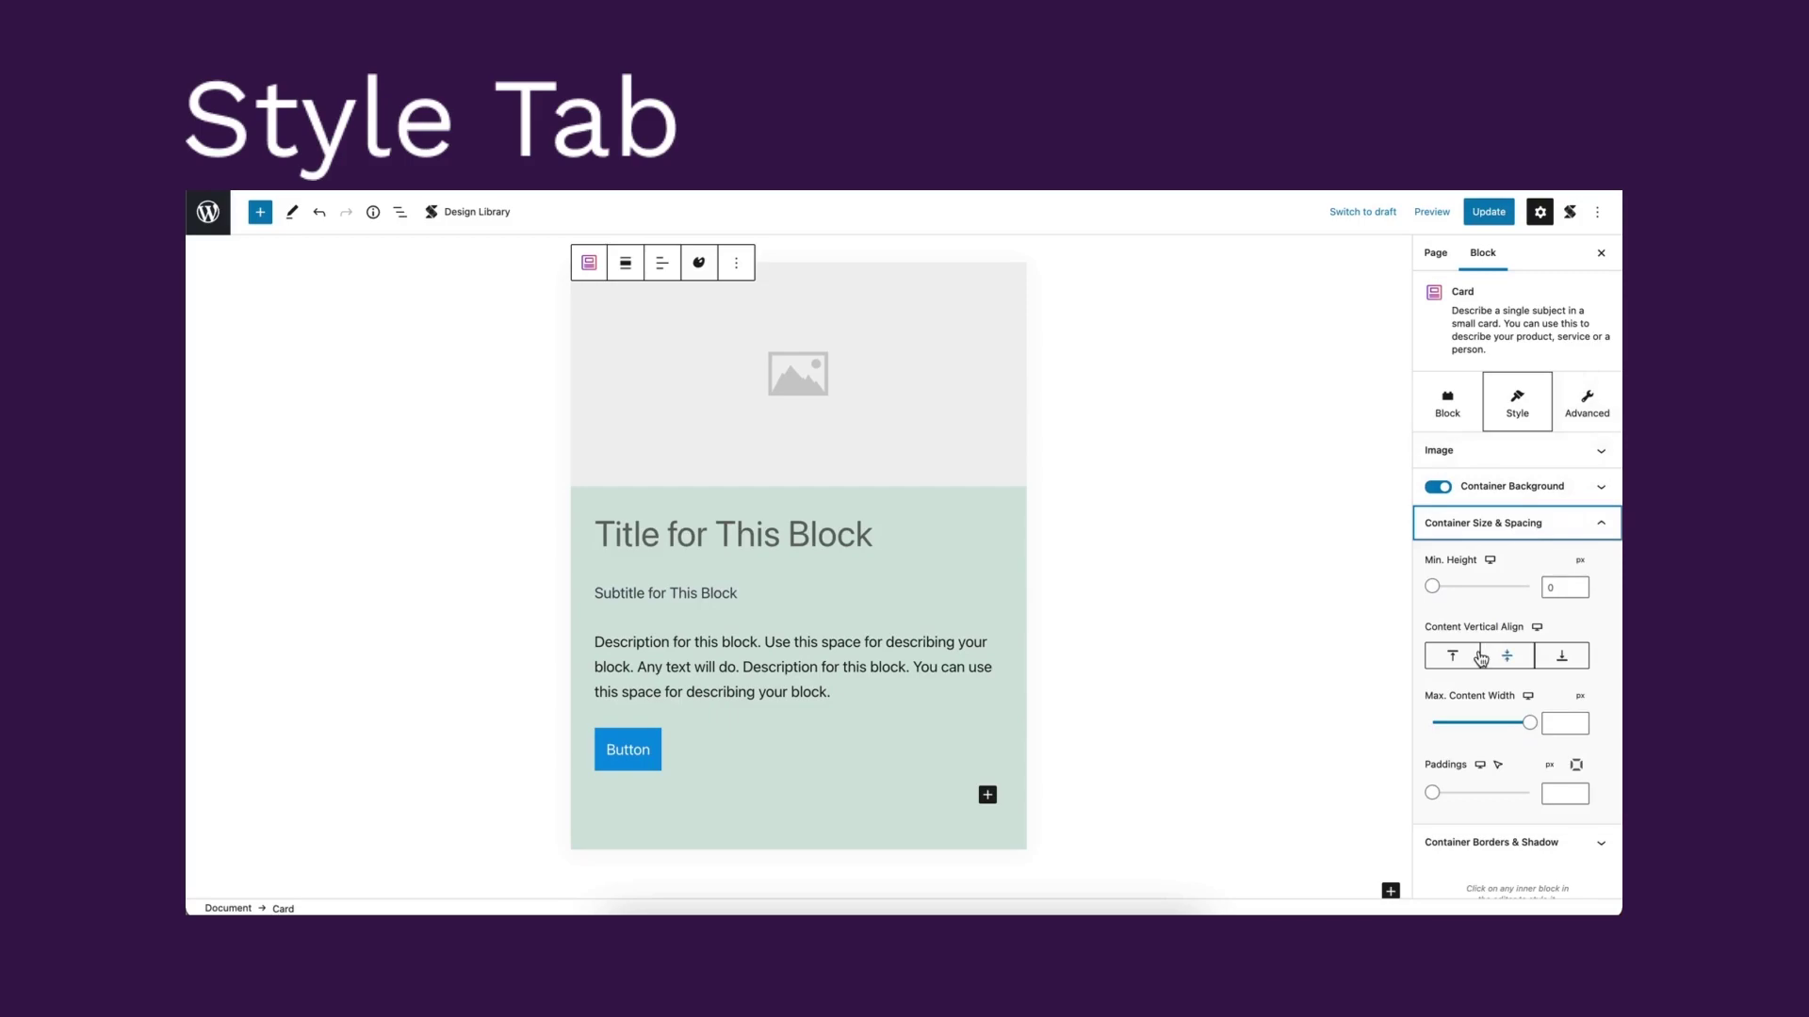
mouse_move(1433, 487)
left_mouse_down()
mouse_move(1534, 488)
mouse_move(1443, 488)
left_mouse_up()
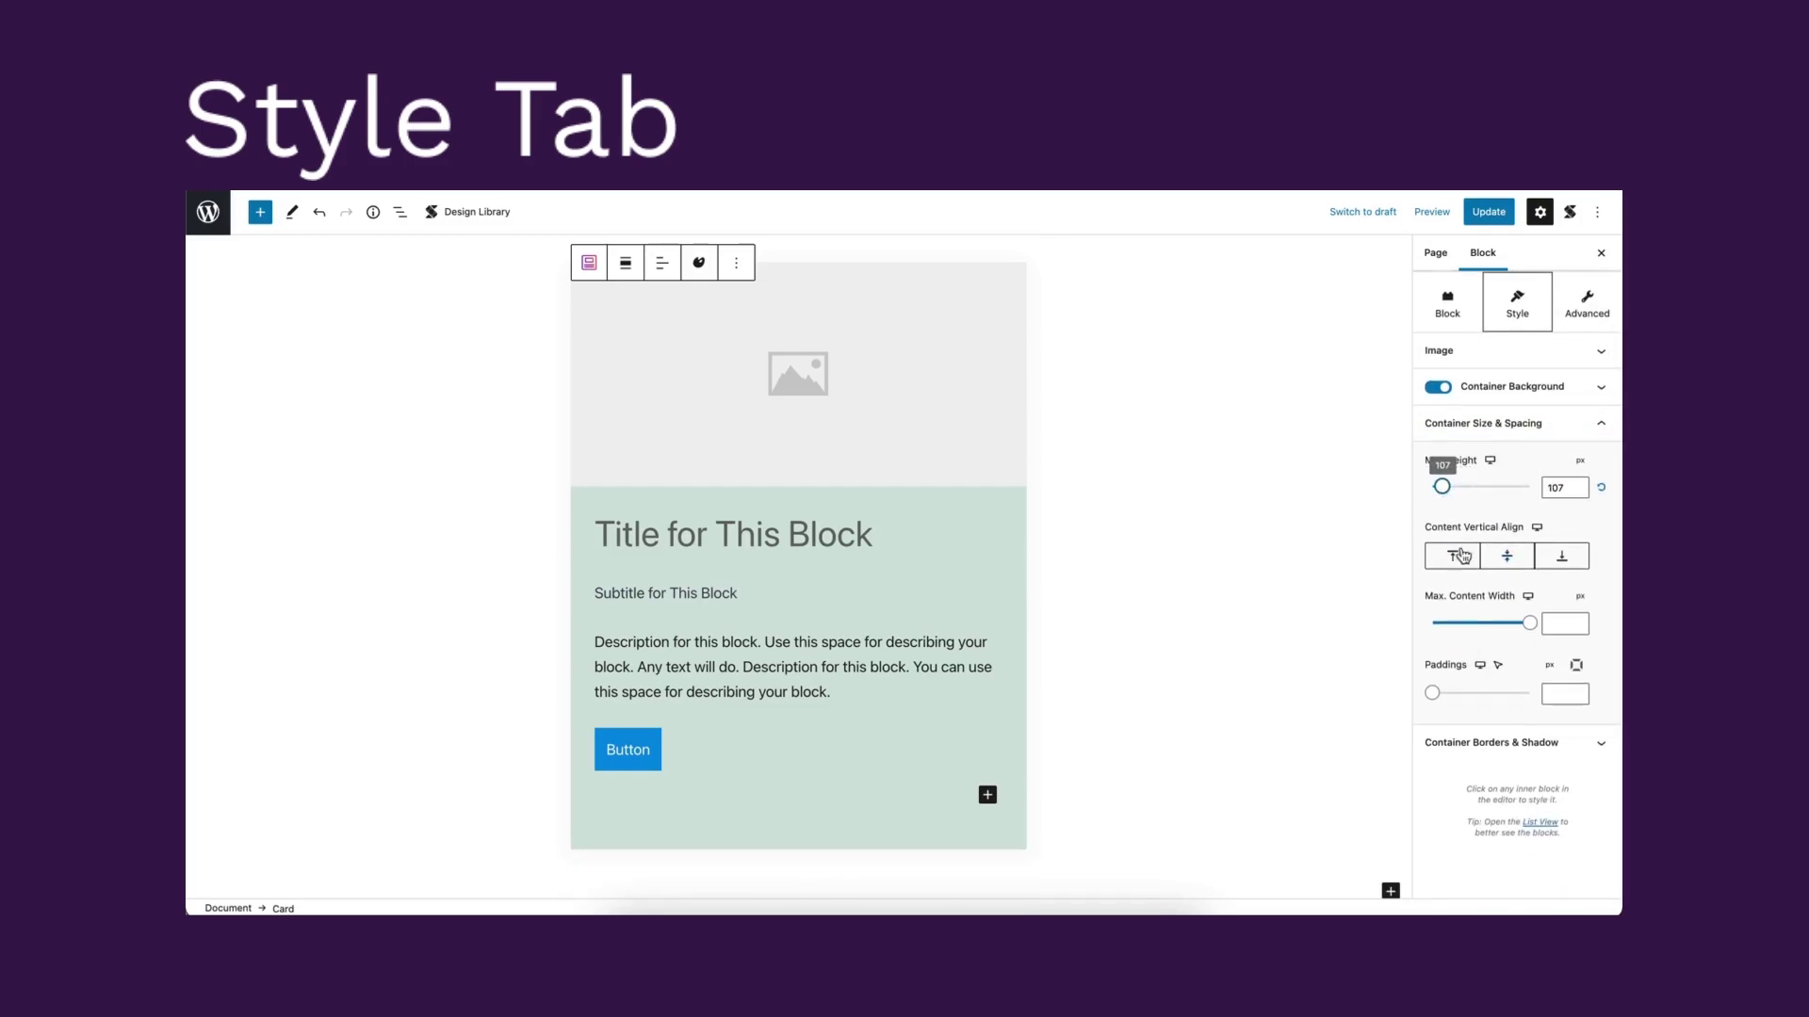
mouse_move(1526, 623)
left_mouse_down()
mouse_move(1442, 623)
mouse_move(1502, 622)
left_mouse_up()
left_click(1601, 623)
left_click_drag(1433, 693, 1505, 695)
left_click(1602, 694)
left_click(1597, 426)
- Try a solid border of 3 and a shadow of 6, then remove them and square the corners
left_click(1605, 563)
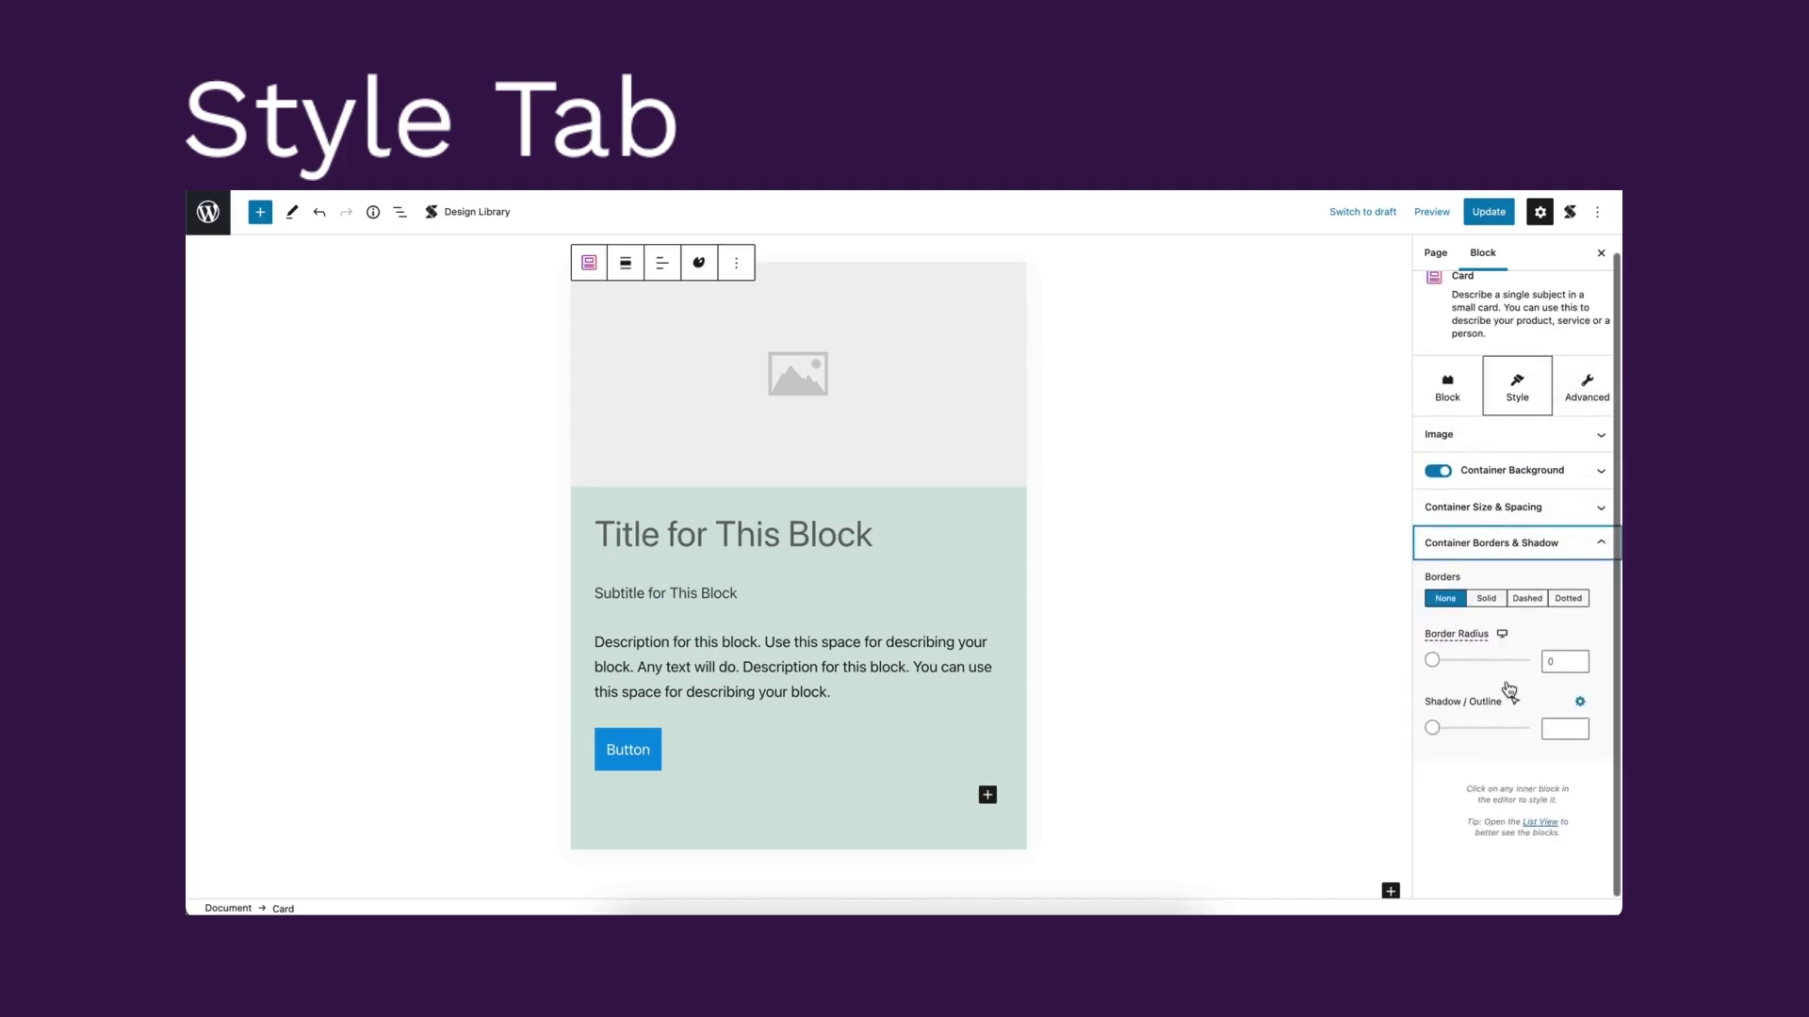
left_click(1487, 599)
left_click_drag(1442, 671, 1526, 660)
left_click(1602, 666)
left_click(1447, 600)
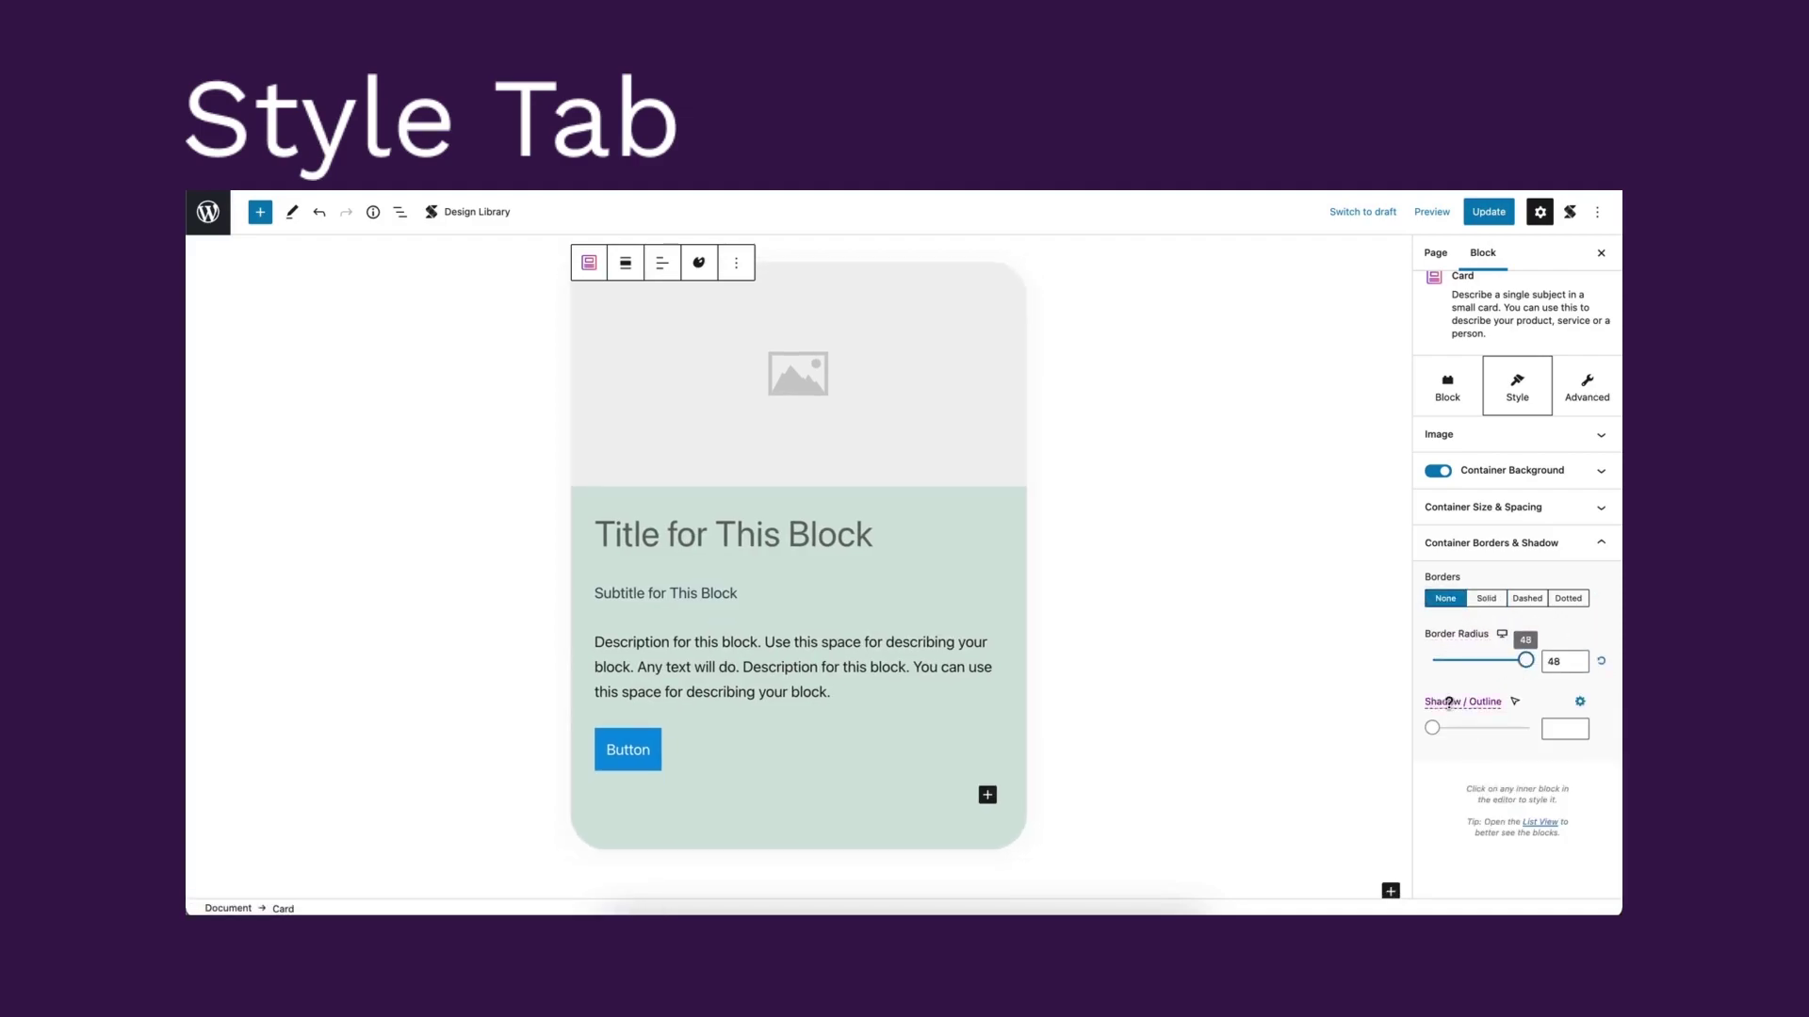
left_click_drag(1432, 727, 1485, 733)
left_click(1602, 730)
left_click(1602, 661)
- Check the Heading Typography settings of the card's title
left_click(1600, 543)
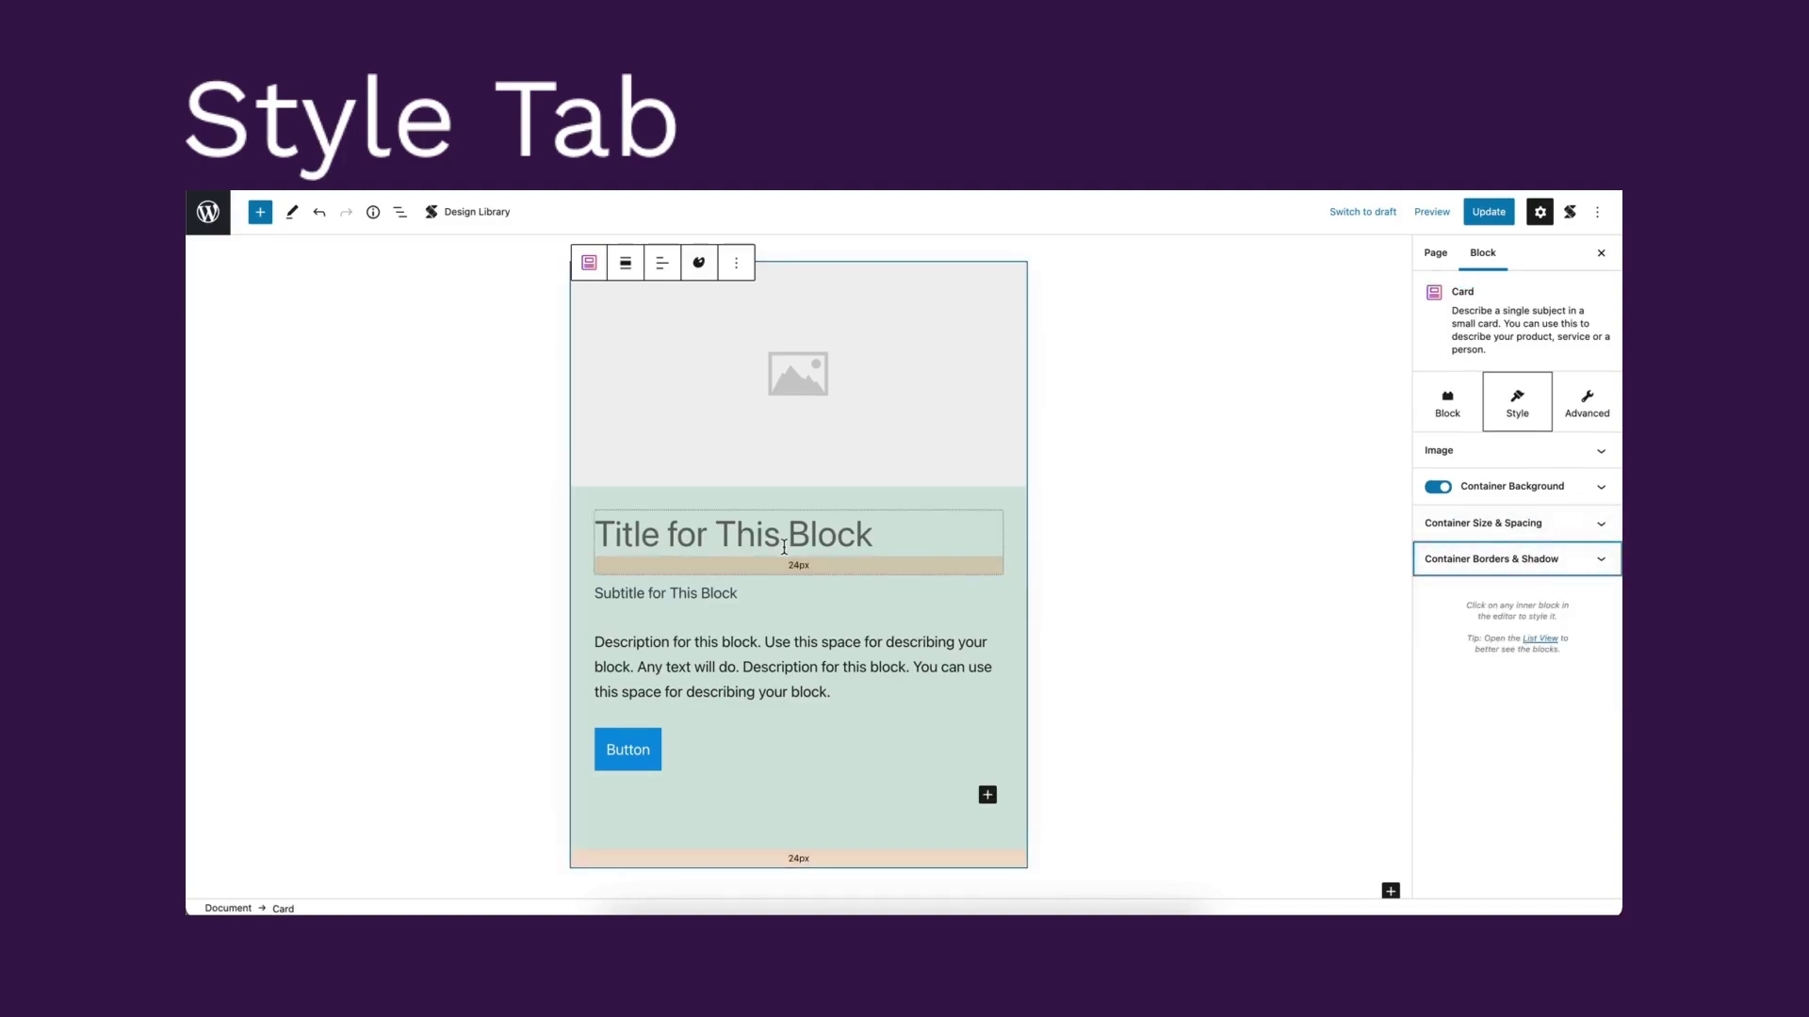
left_click(752, 568)
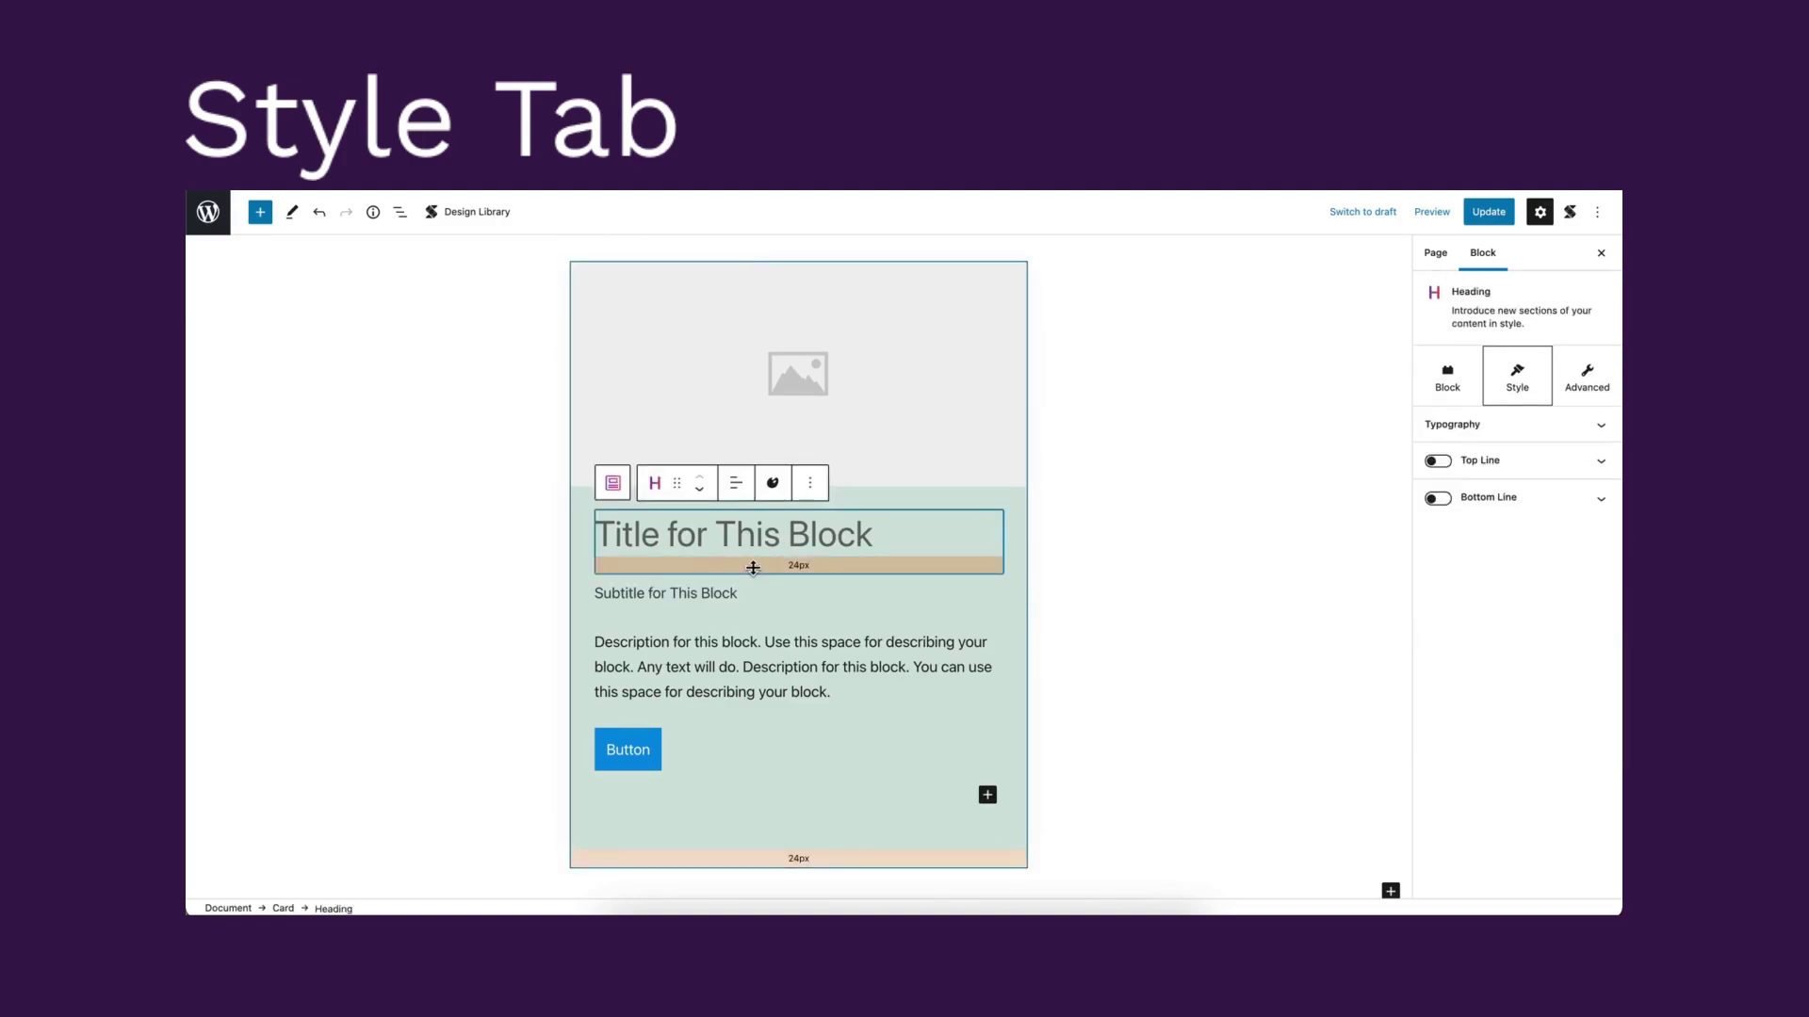
left_click(1600, 431)
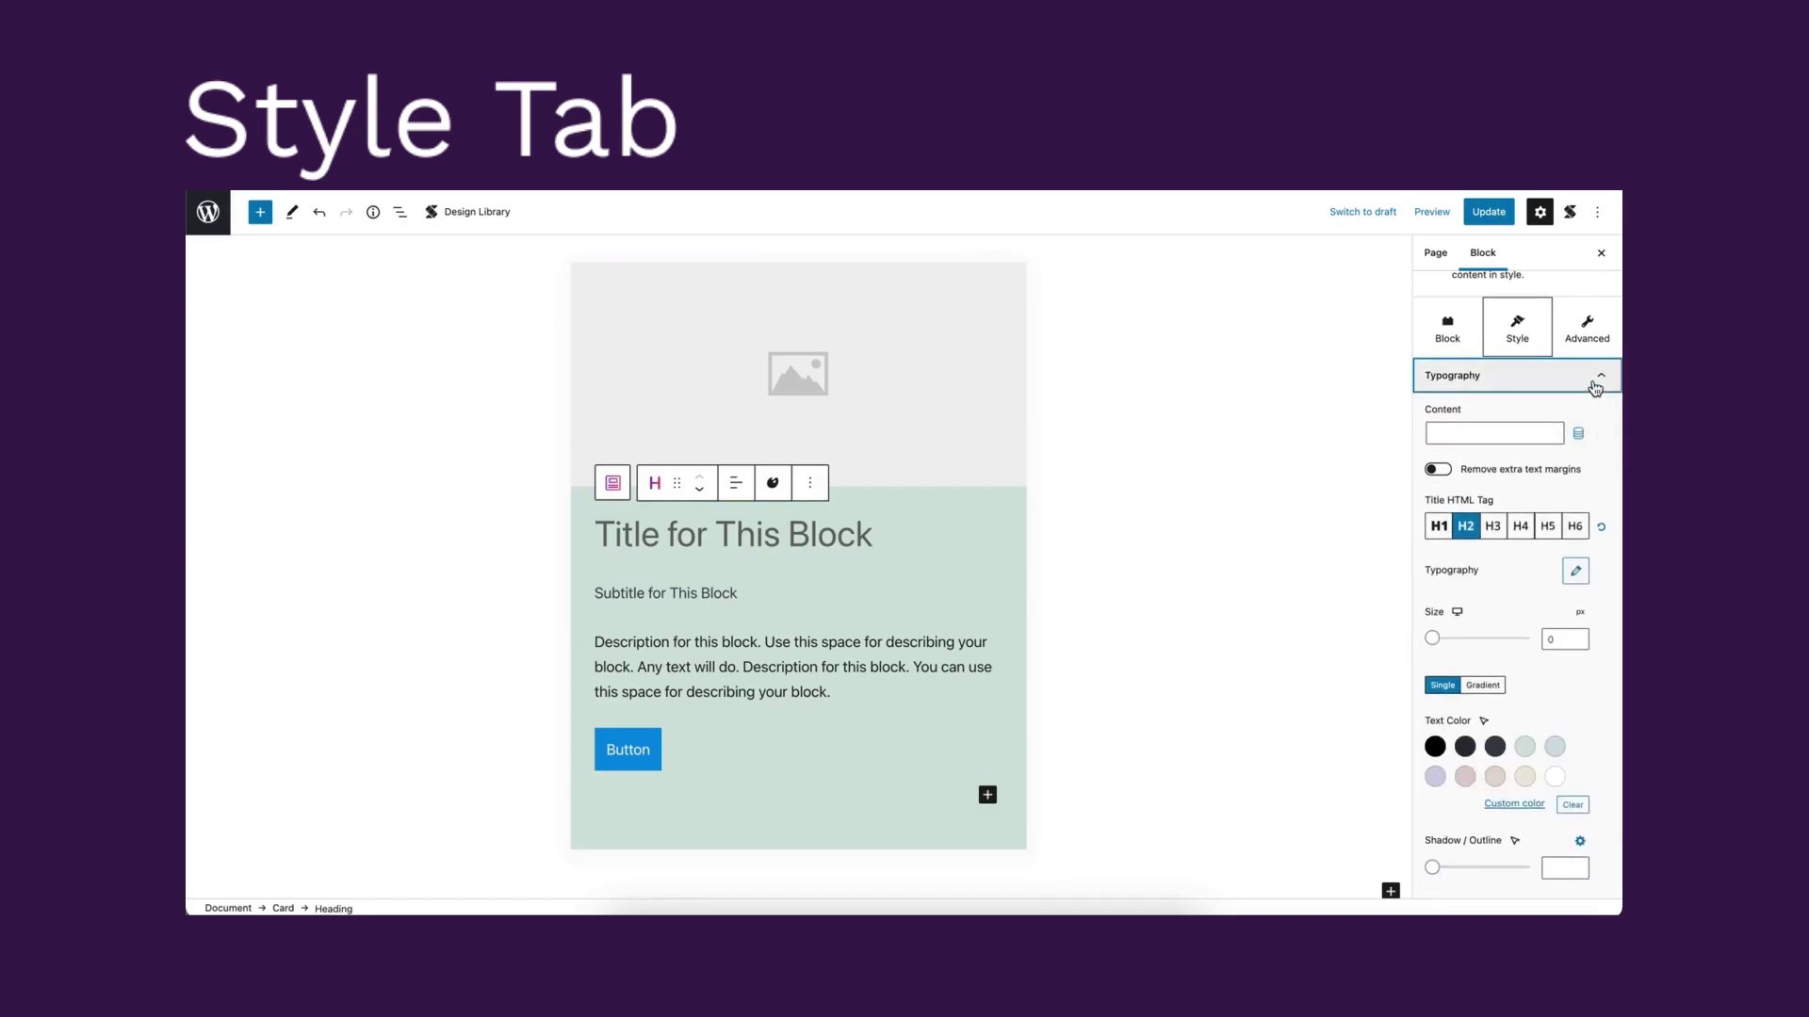
left_click(1594, 385)
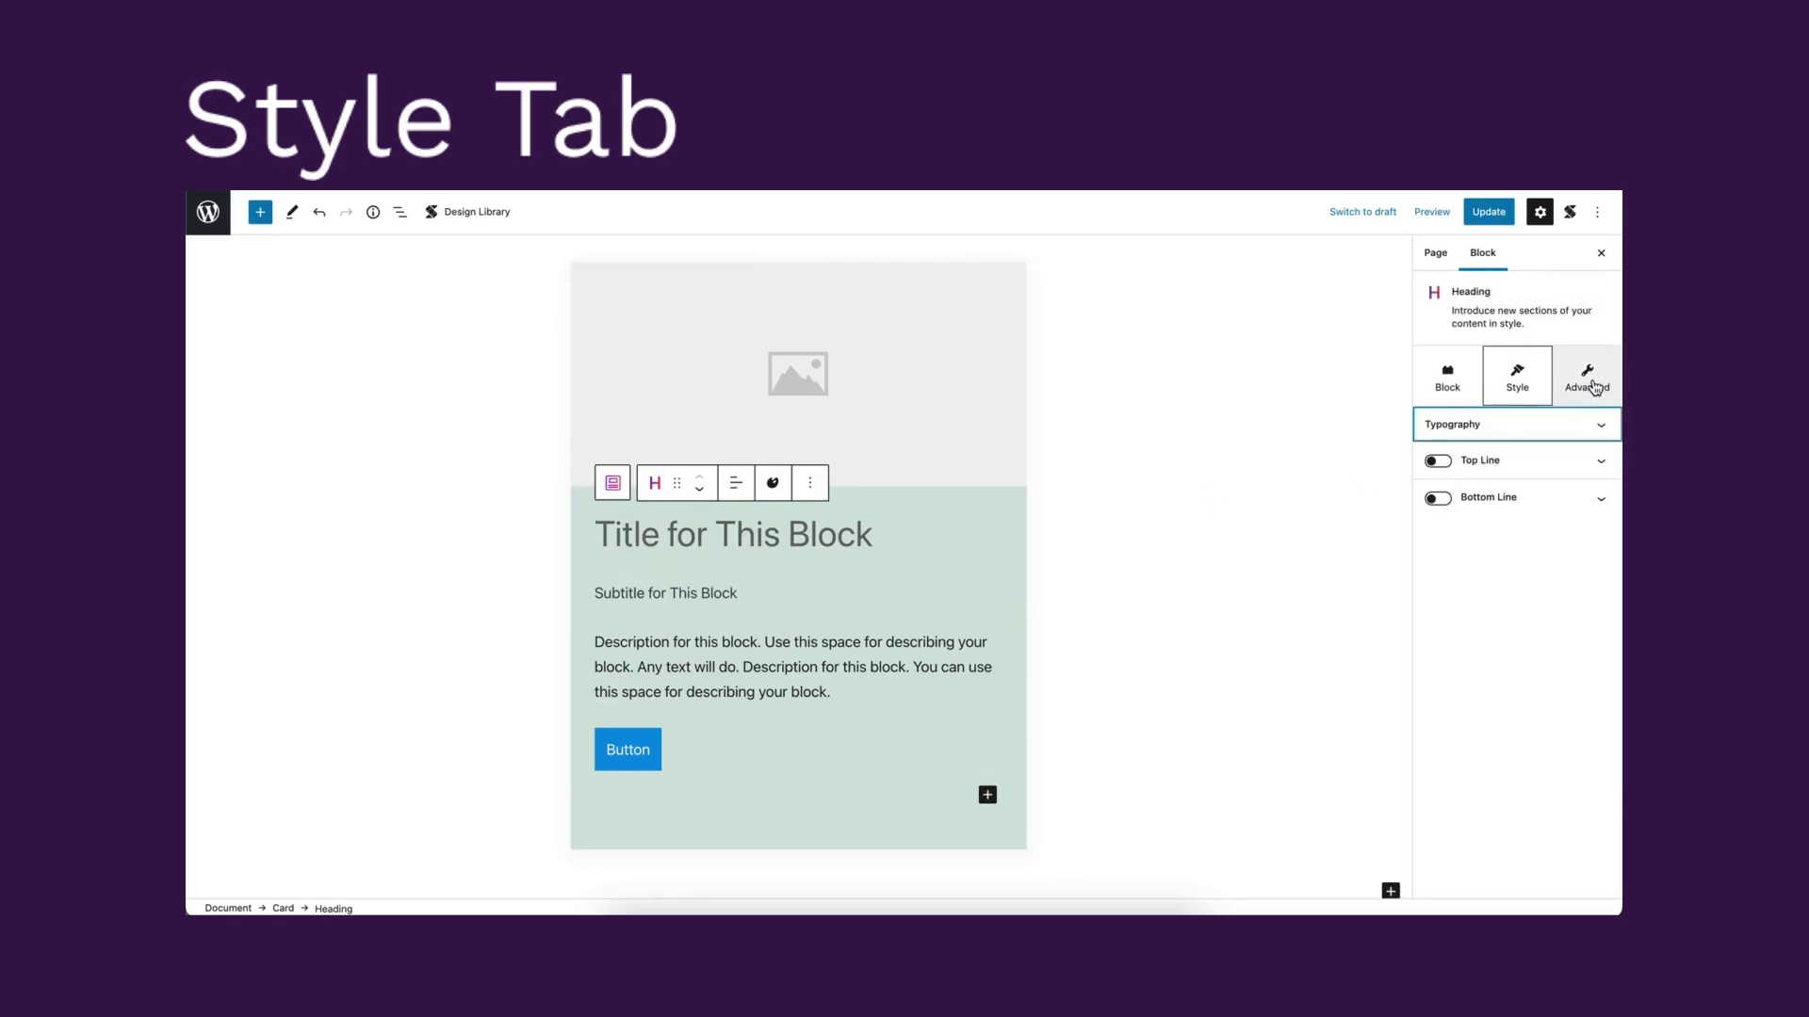
- Switch the card's button through Ghost and Link to the Plain style
left_click(664, 753)
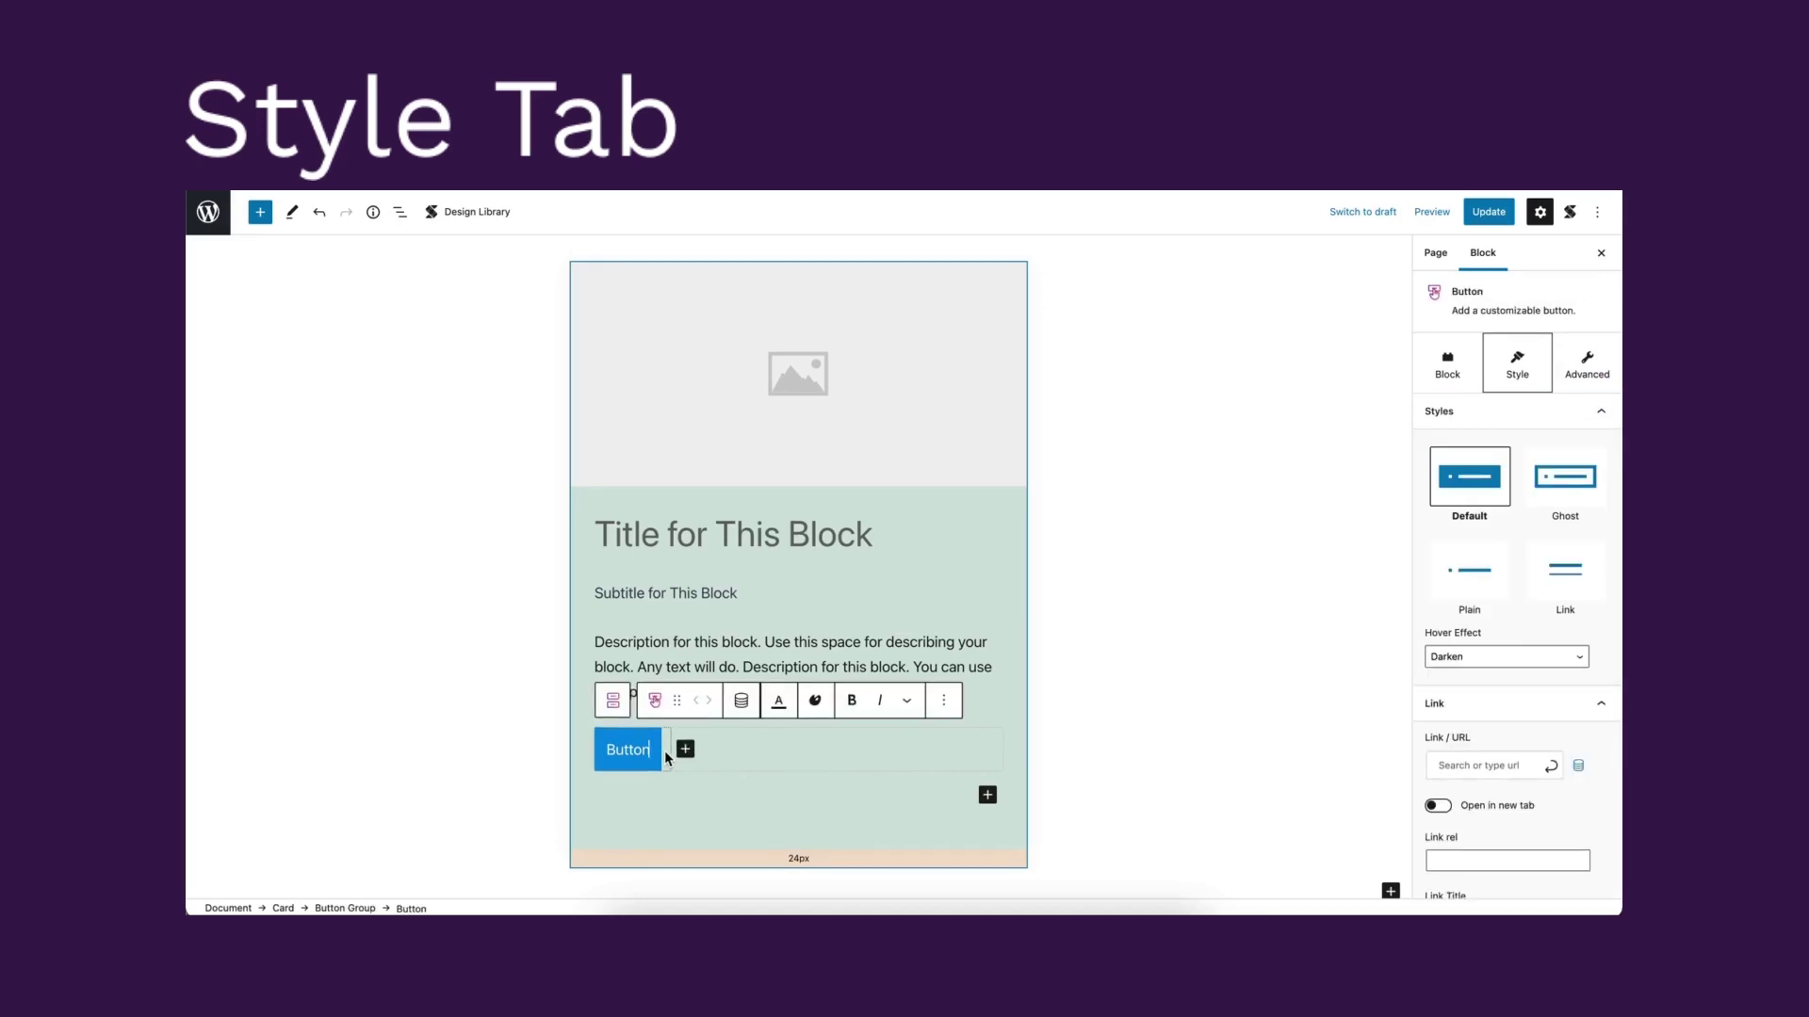
left_click(1561, 502)
left_click(1565, 570)
left_click(1470, 570)
scroll(1500, 564, "down", 3)
scroll(1500, 563, "down", 2)
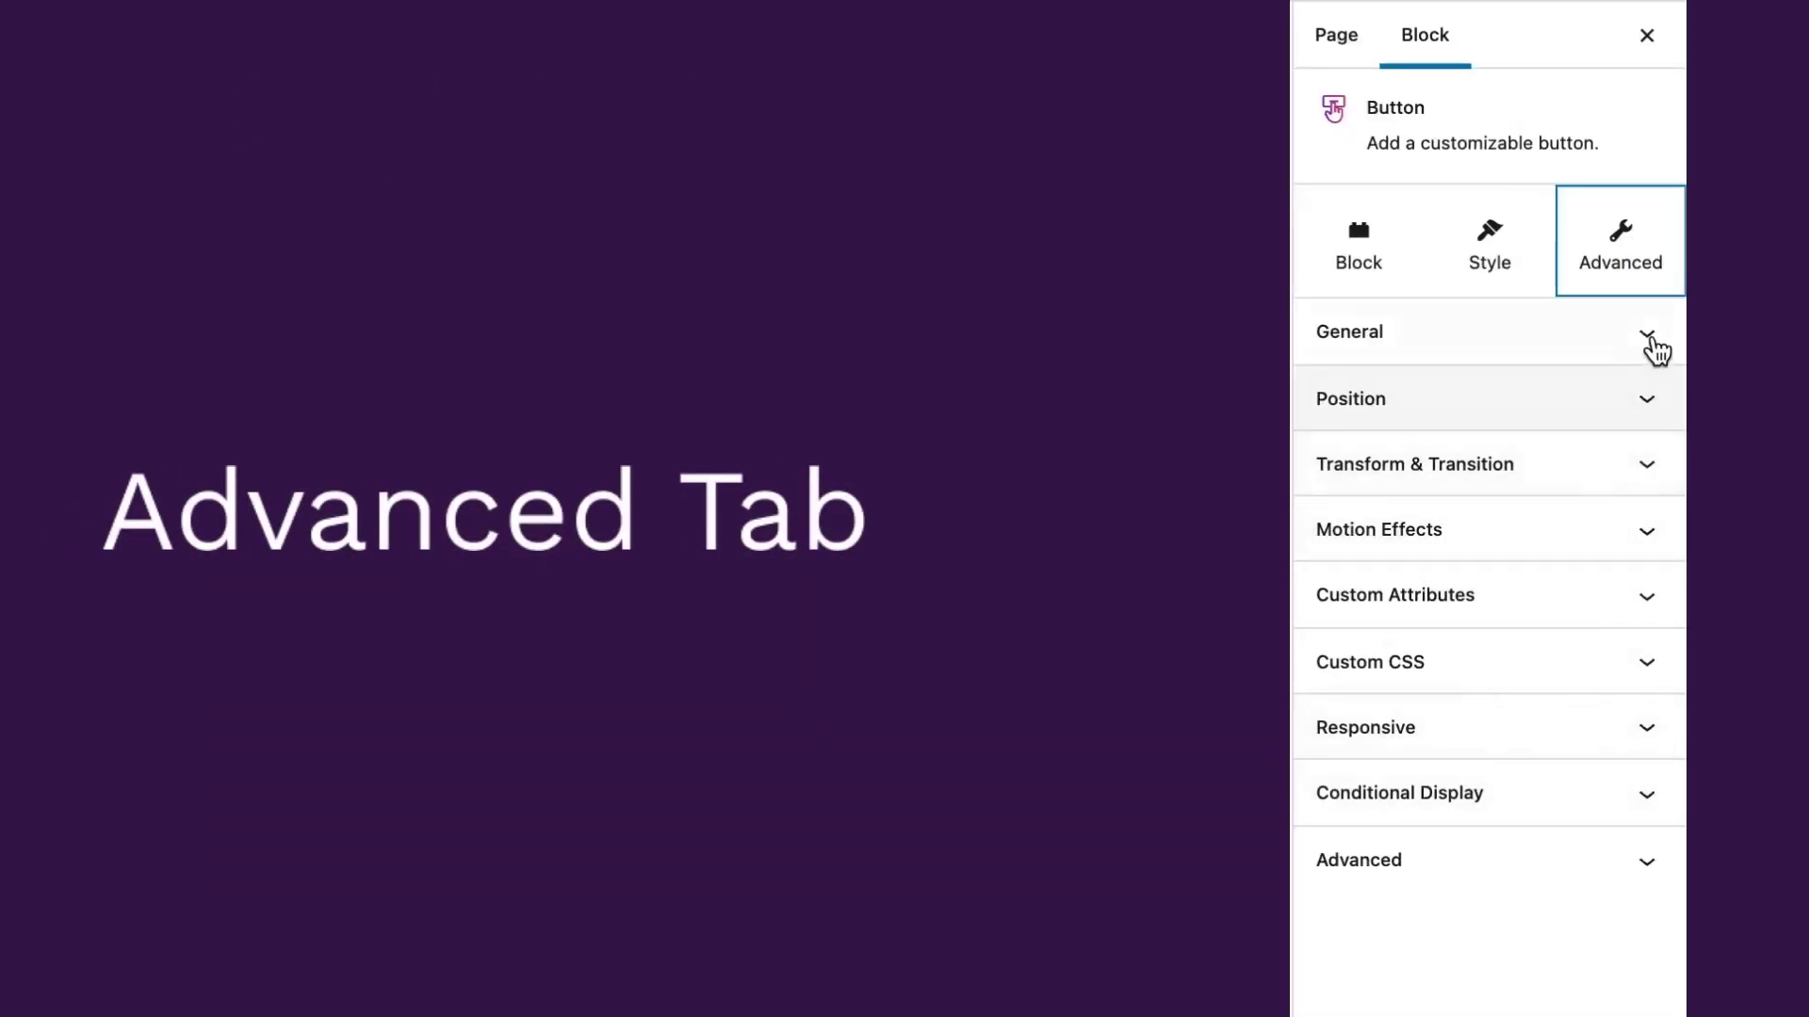
- Browse the button's General, Position and Transform advanced settings
left_click(1654, 337)
left_click(1656, 338)
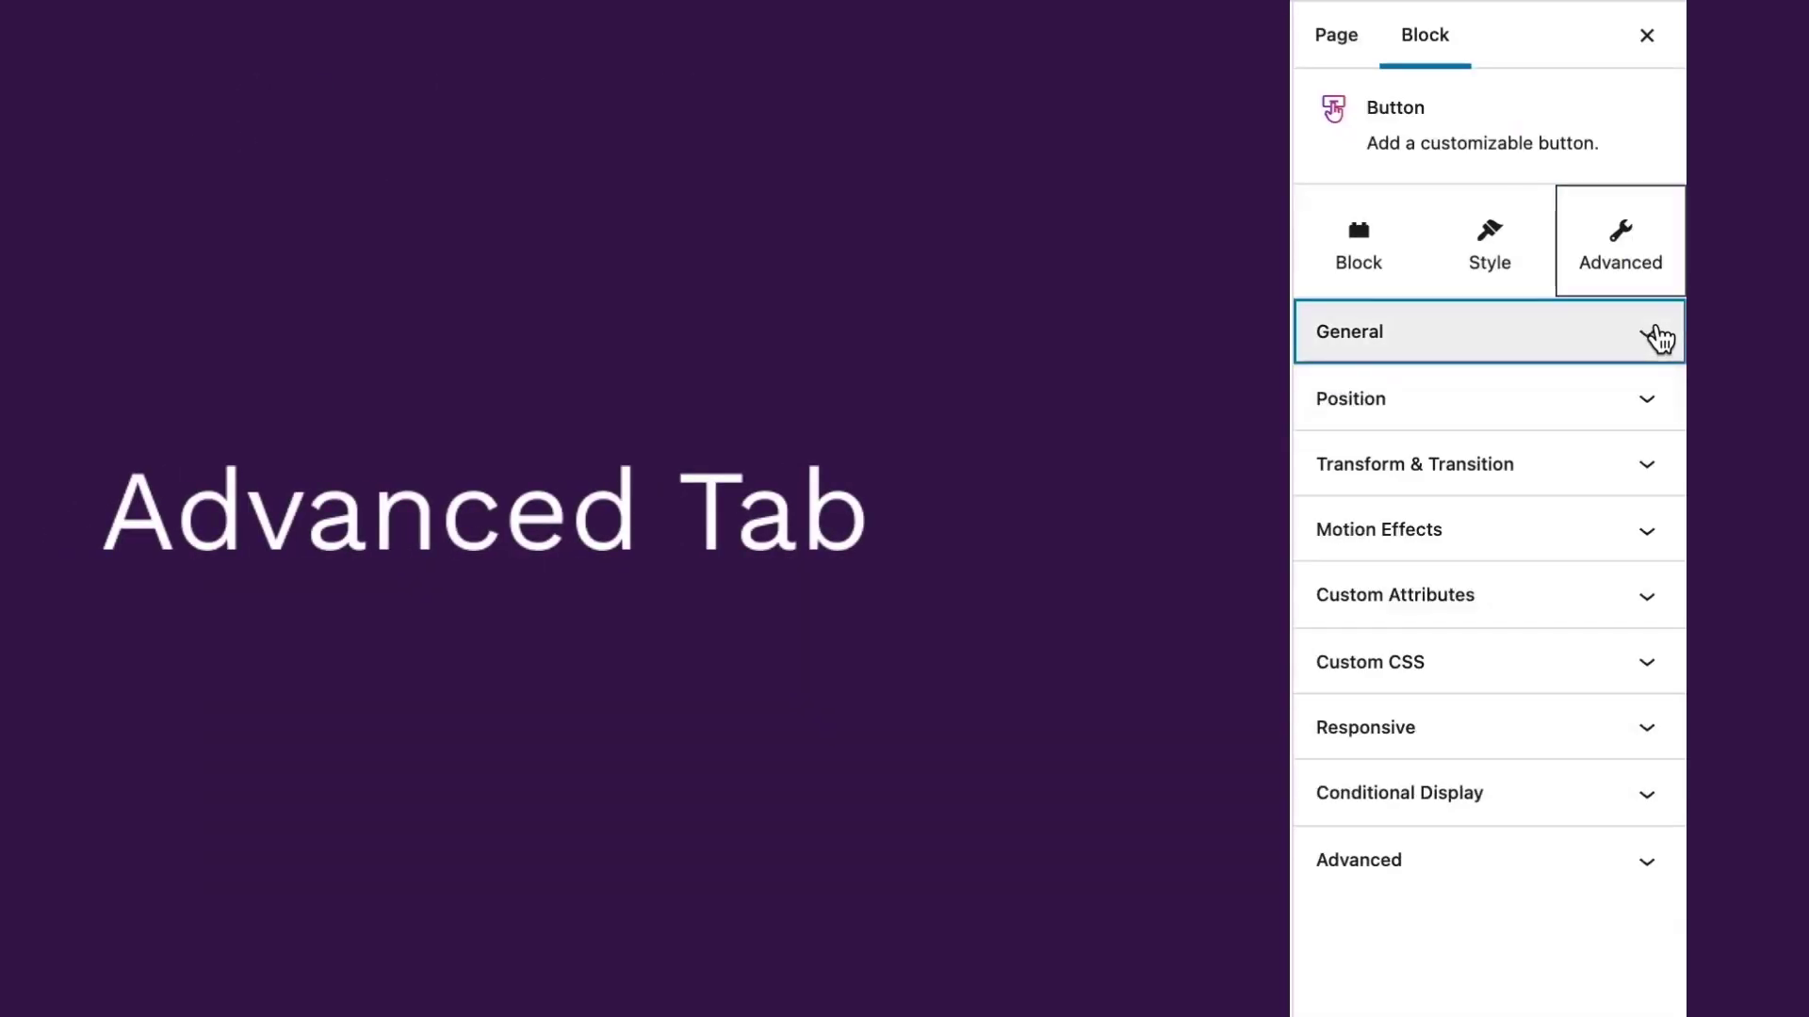
left_click(1646, 408)
left_click(1647, 408)
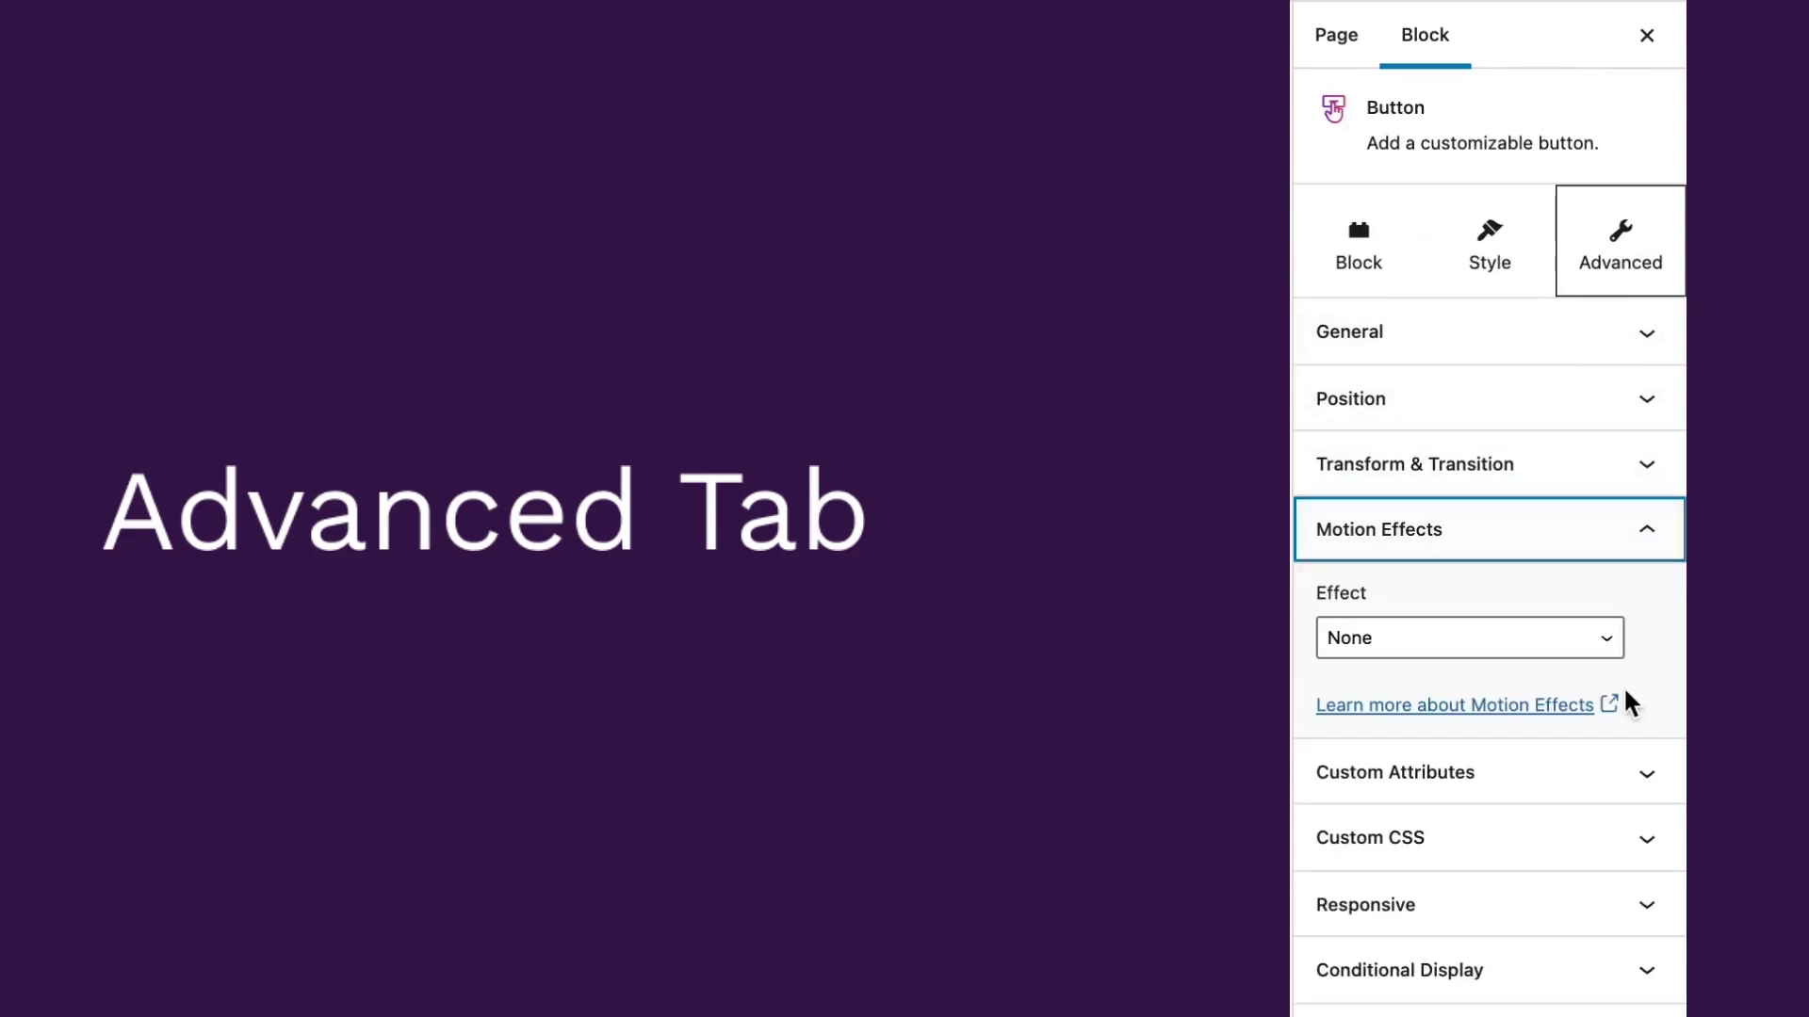
- Set the button's motion effect to Entrance Animation, then change it to Scroll Animation
left_click(1571, 645)
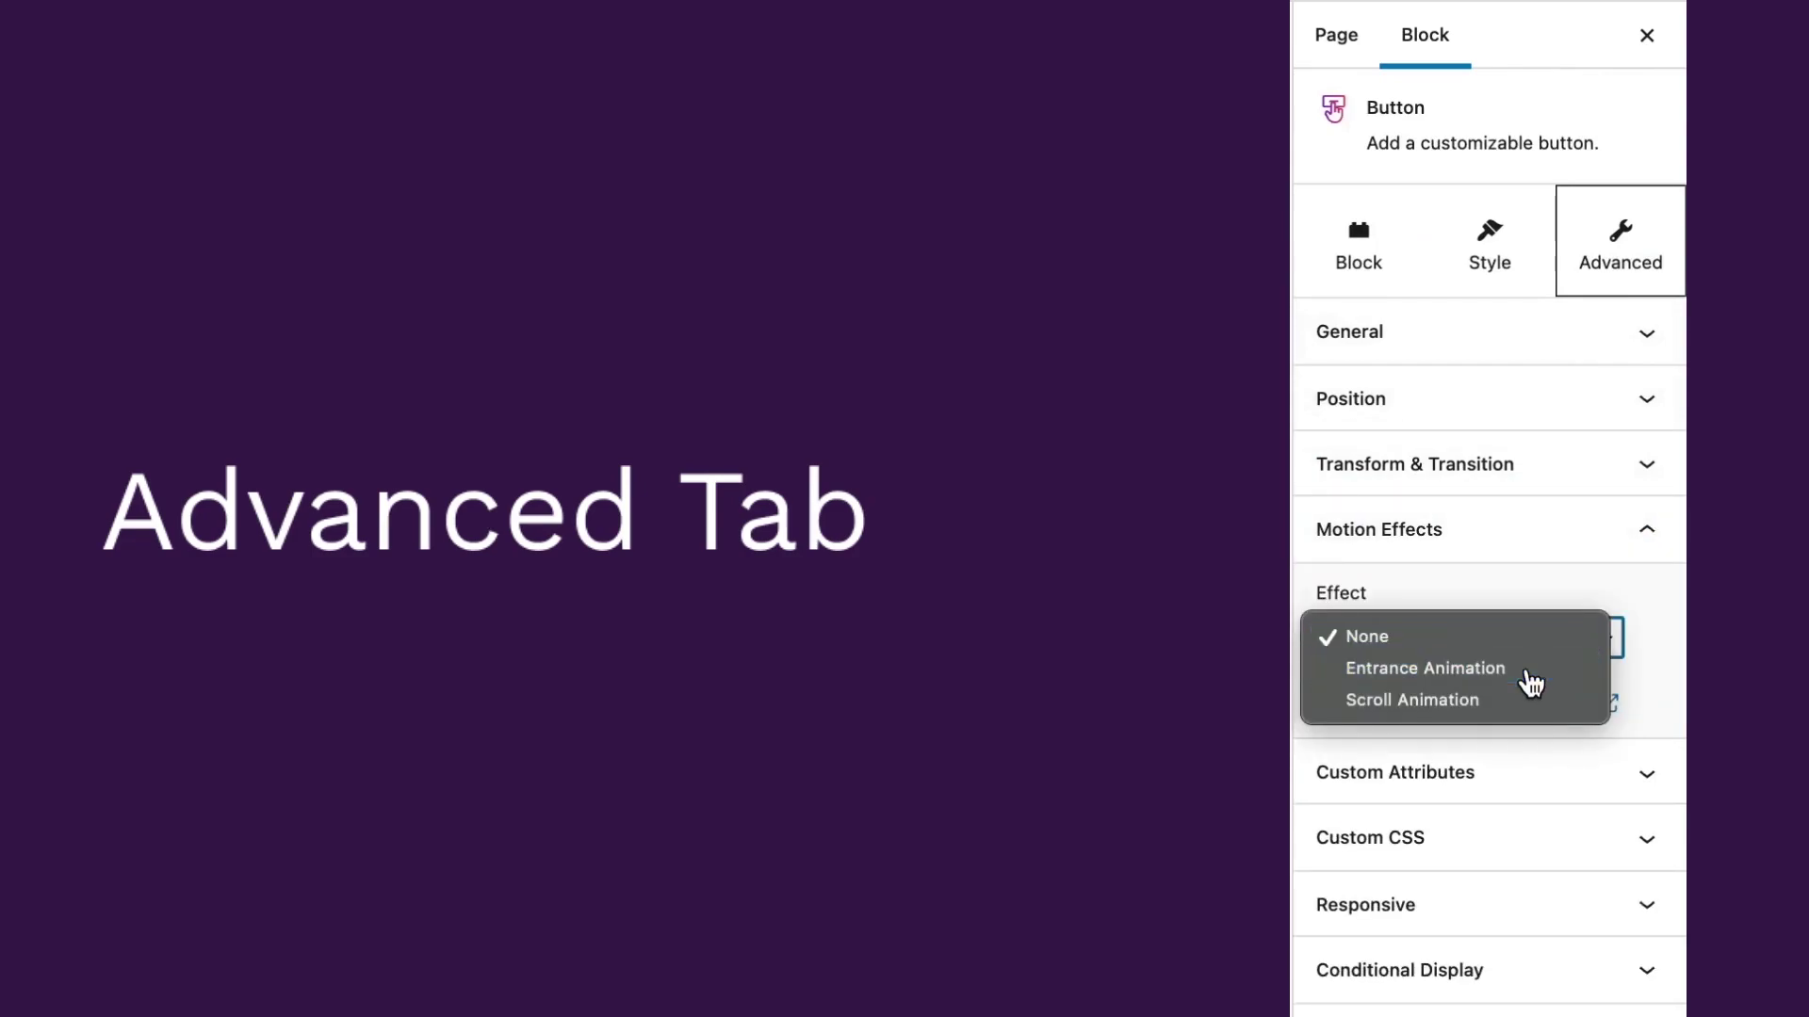
left_click(1531, 675)
scroll(1524, 664, "down", 5)
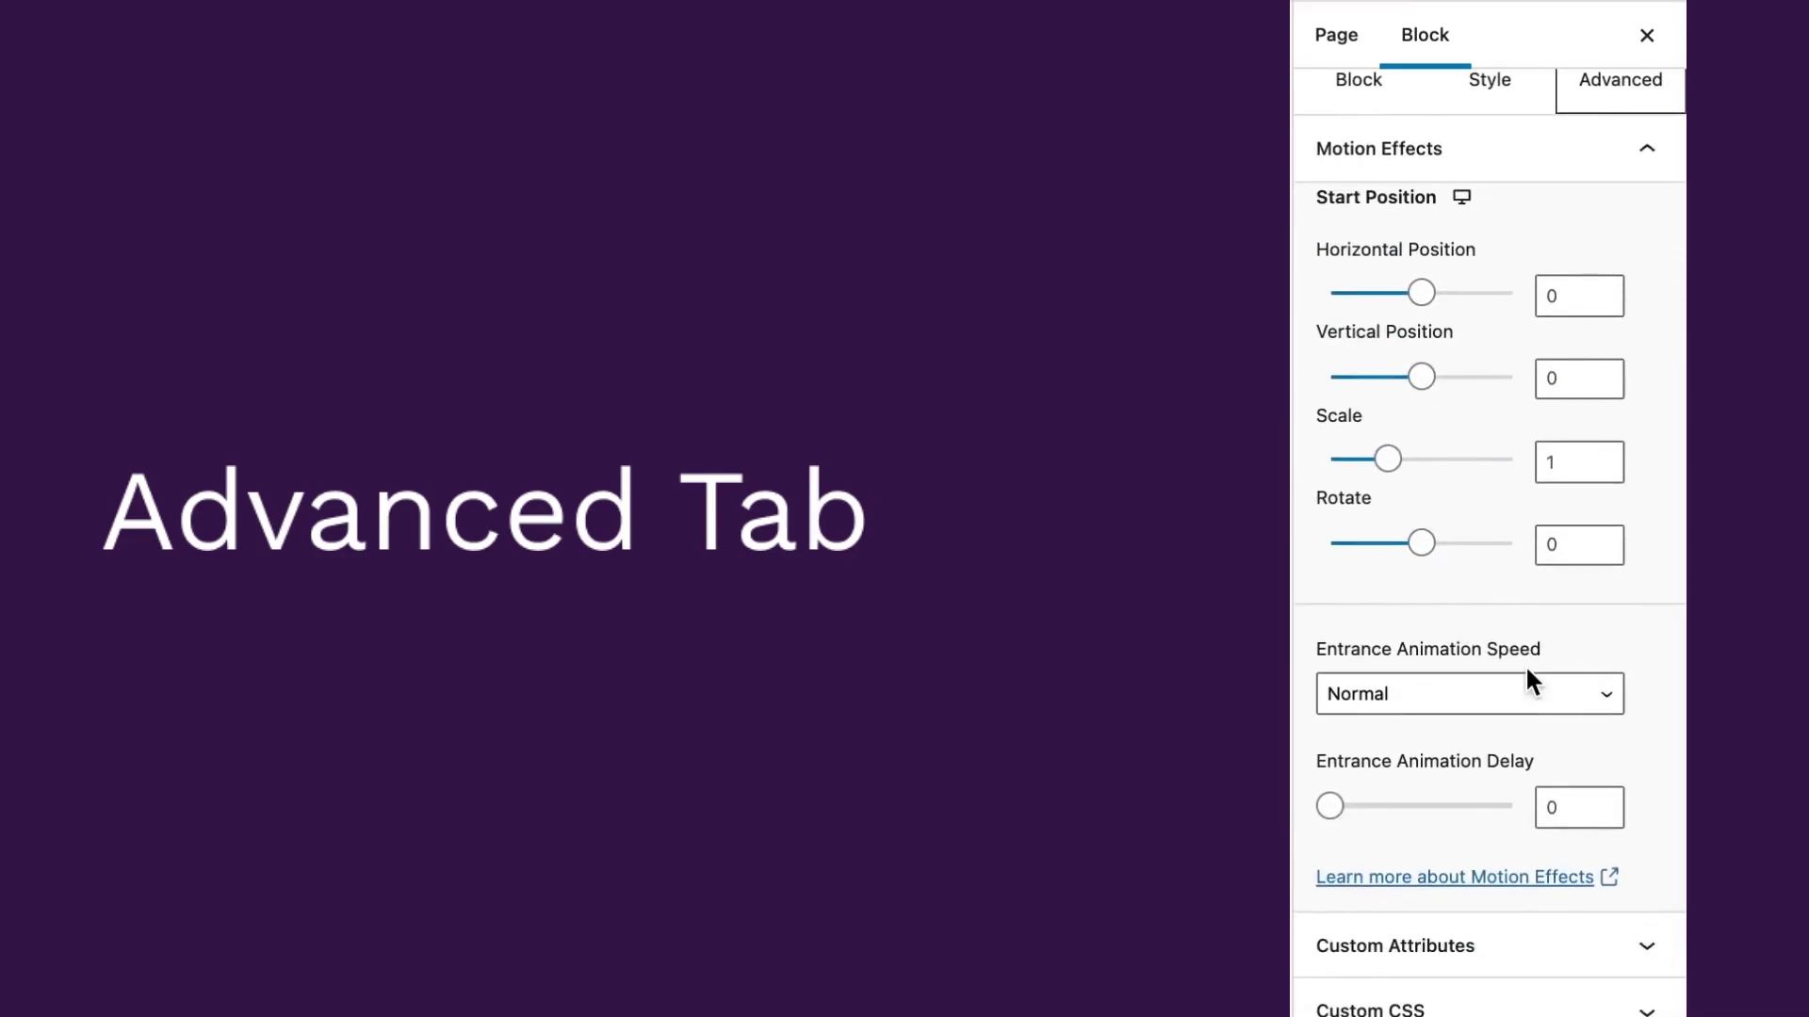
scroll(1524, 664, "up", 3)
left_click(1522, 290)
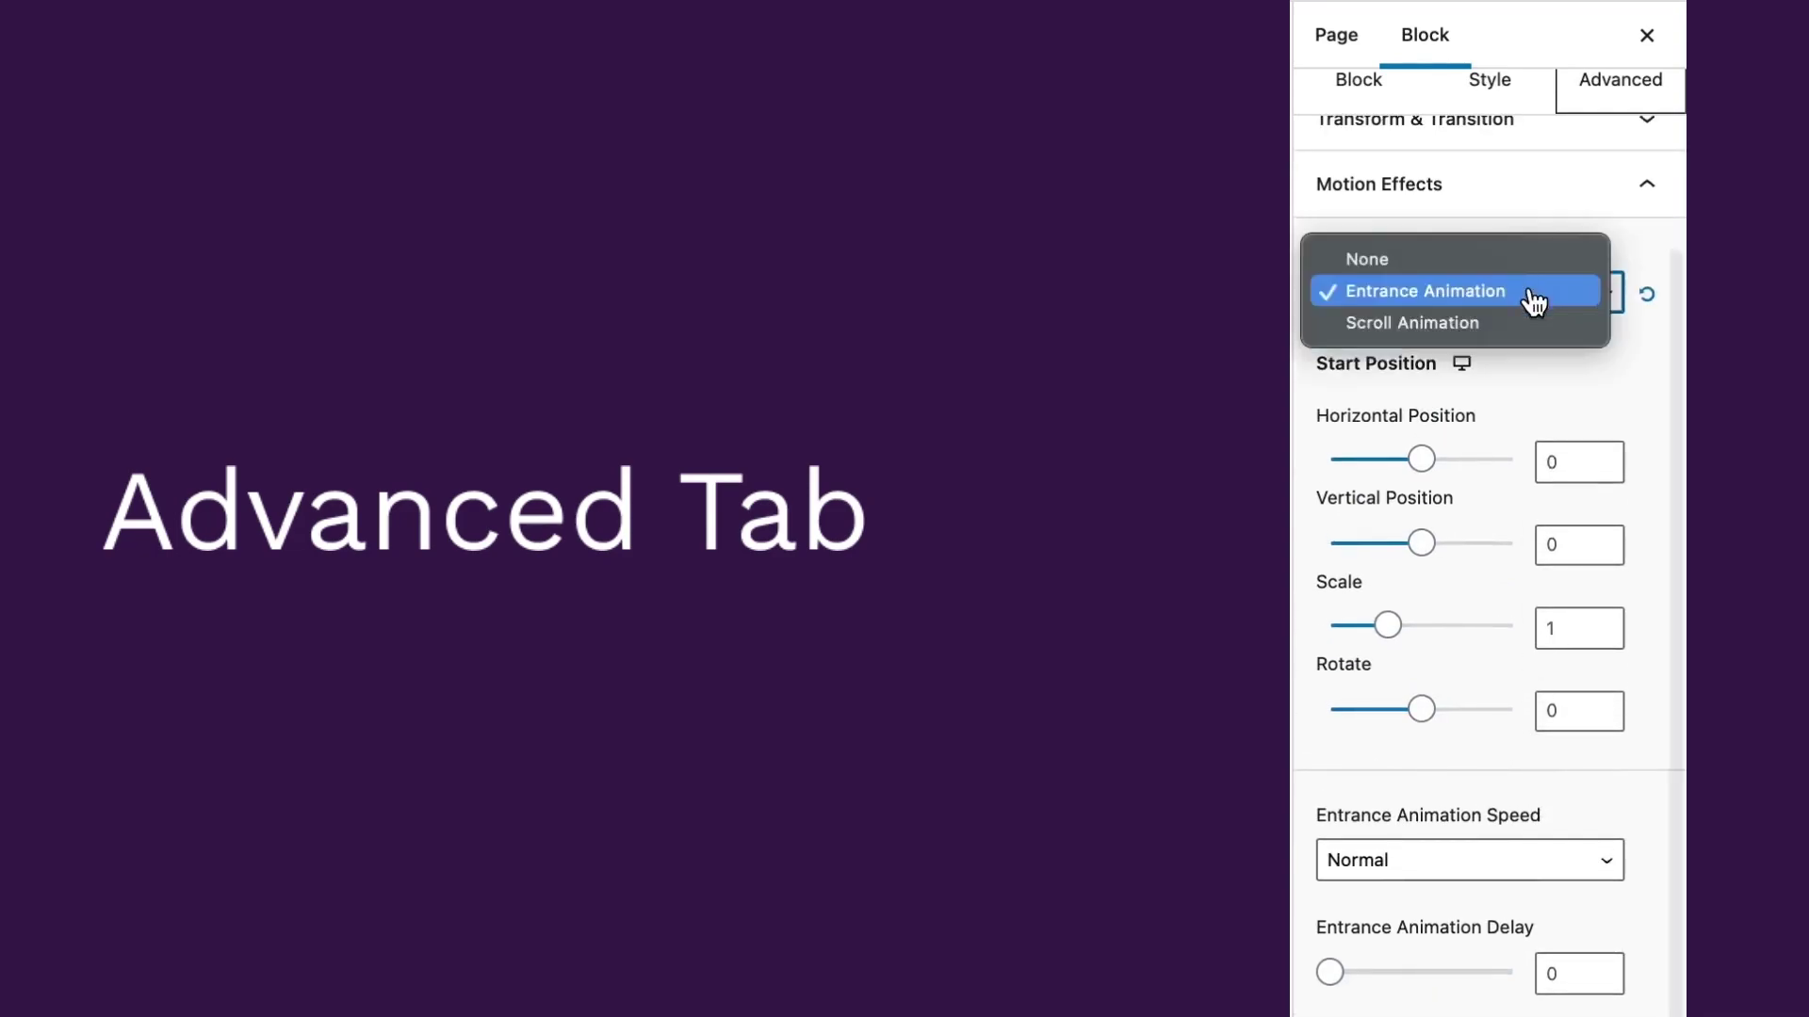
left_click(1493, 330)
scroll(1502, 646, "down", 10)
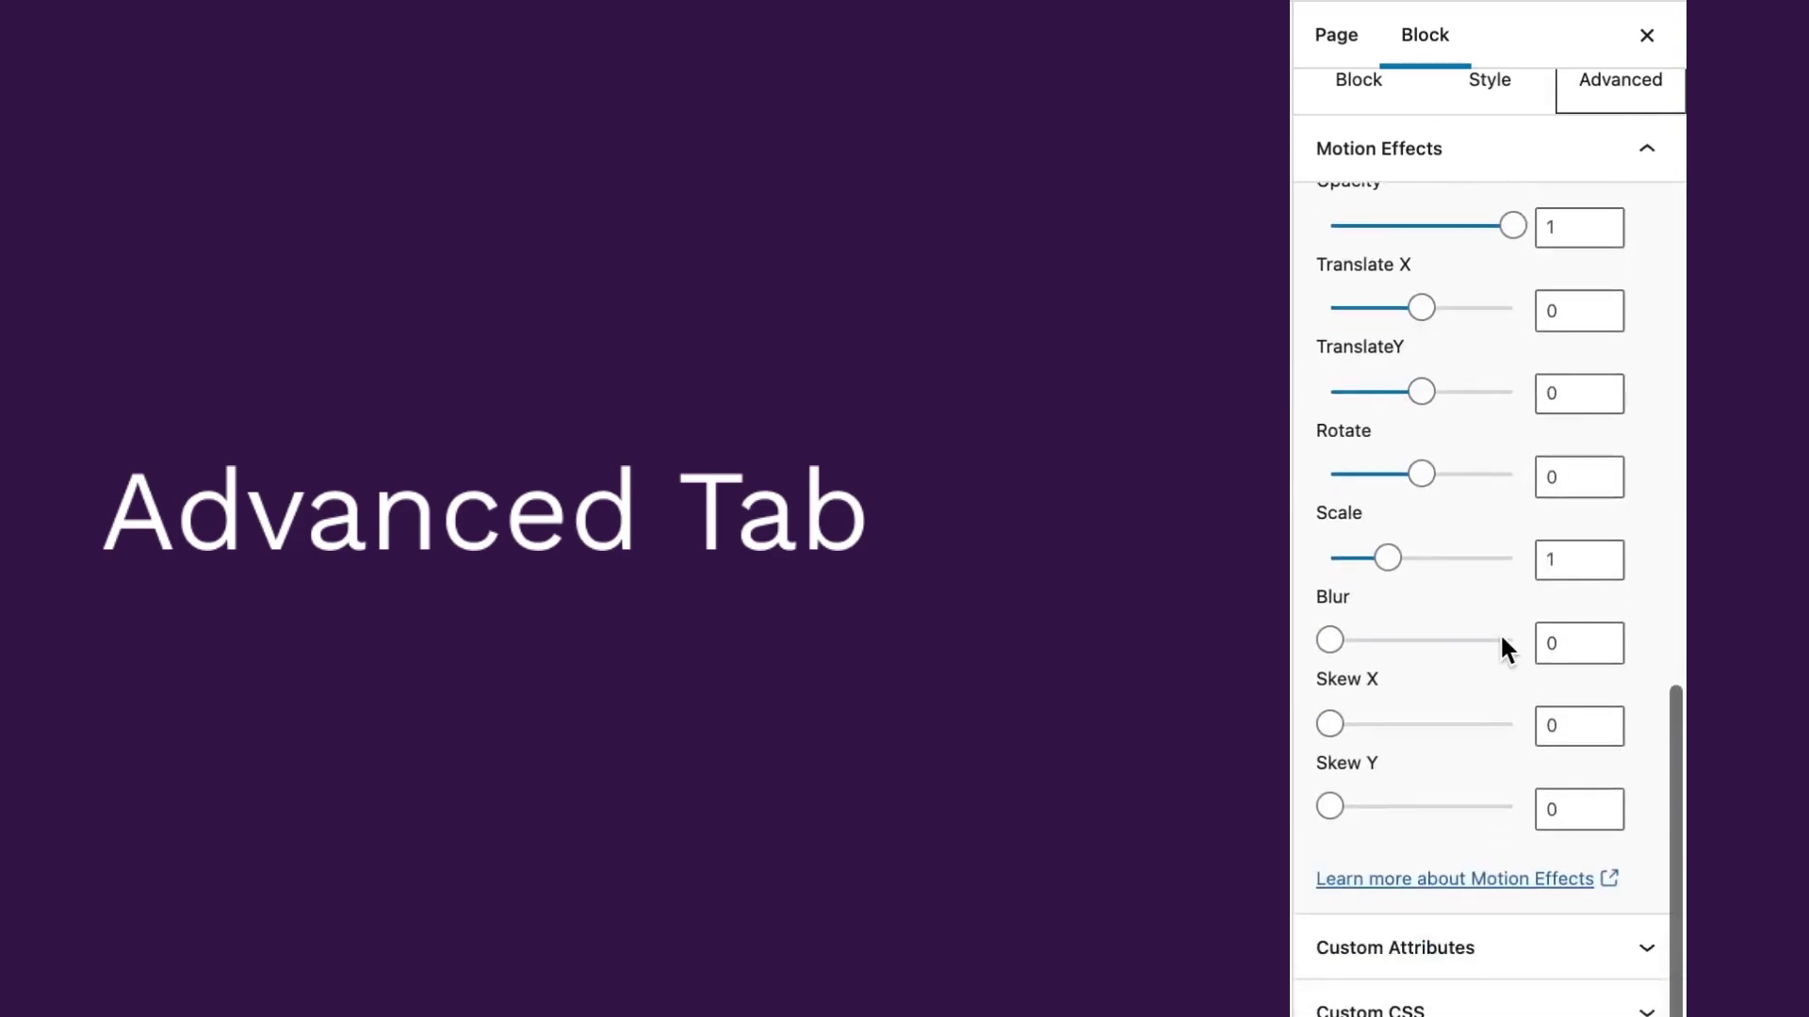
- Look through Custom Attributes, Custom CSS, Responsive and Conditional Display, then show the HTML anchor settings
left_click(1637, 949)
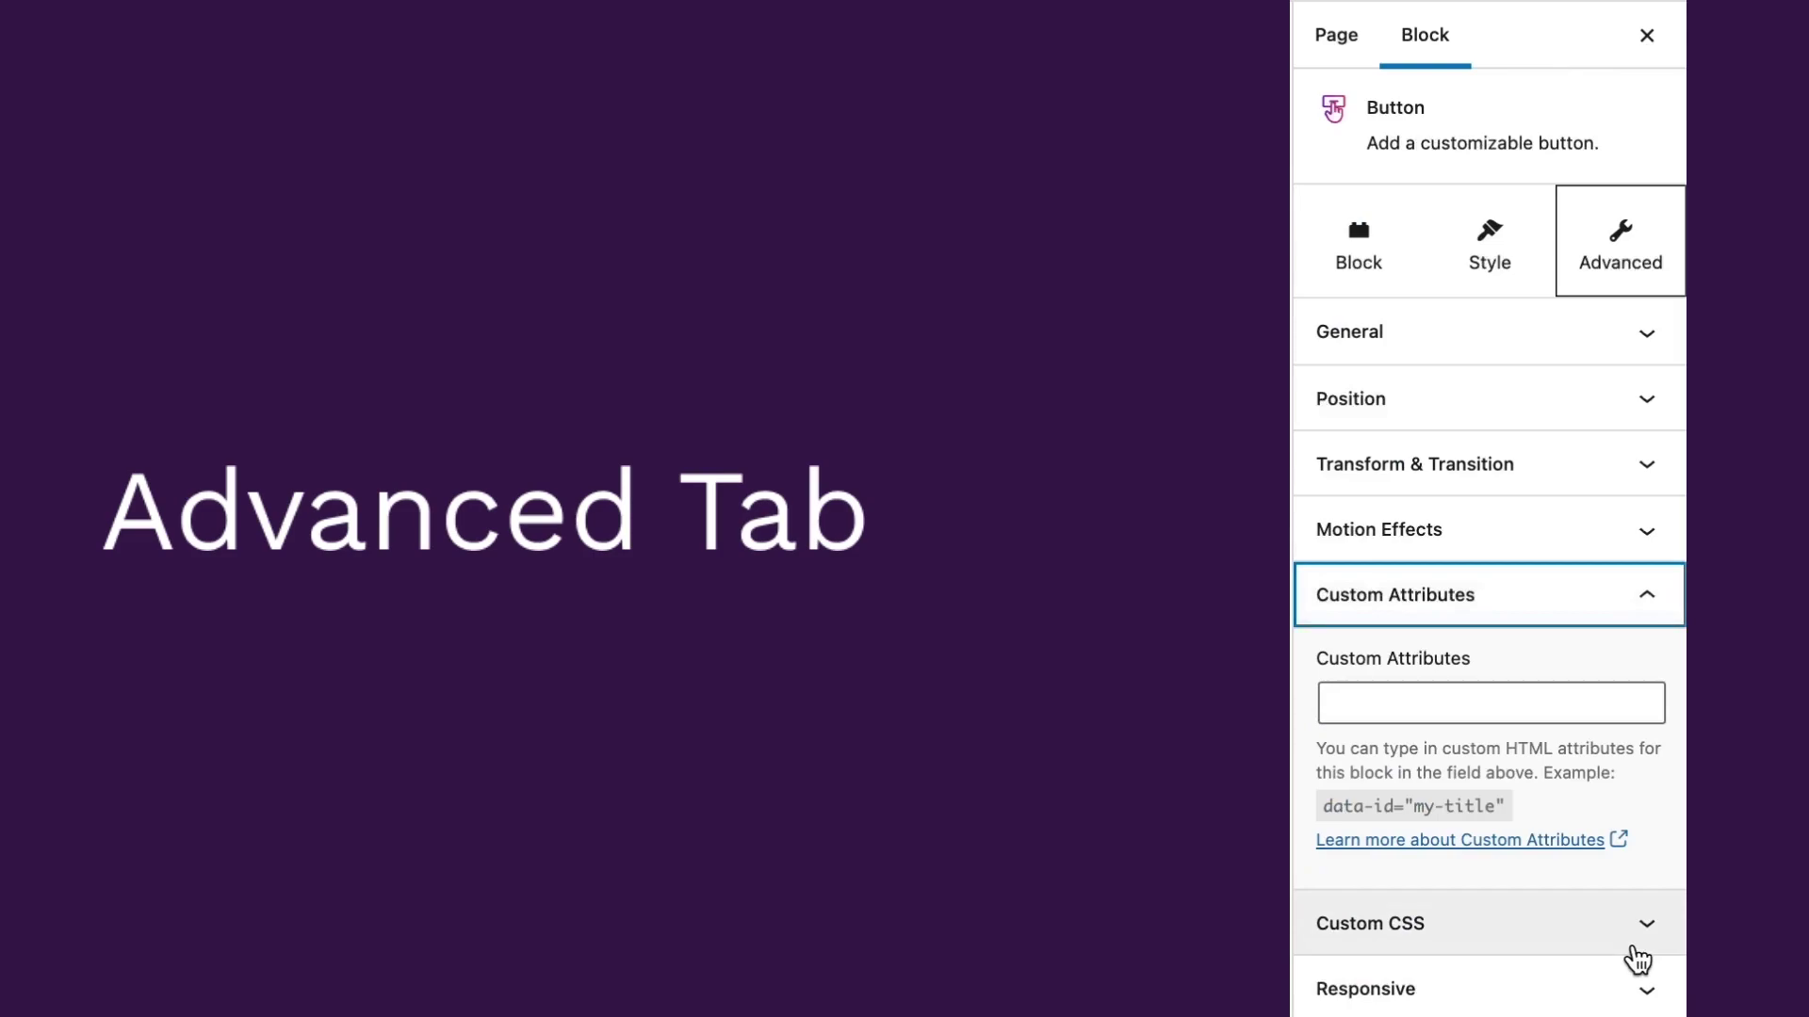
left_click(1650, 617)
left_click(1645, 662)
left_click(1645, 390)
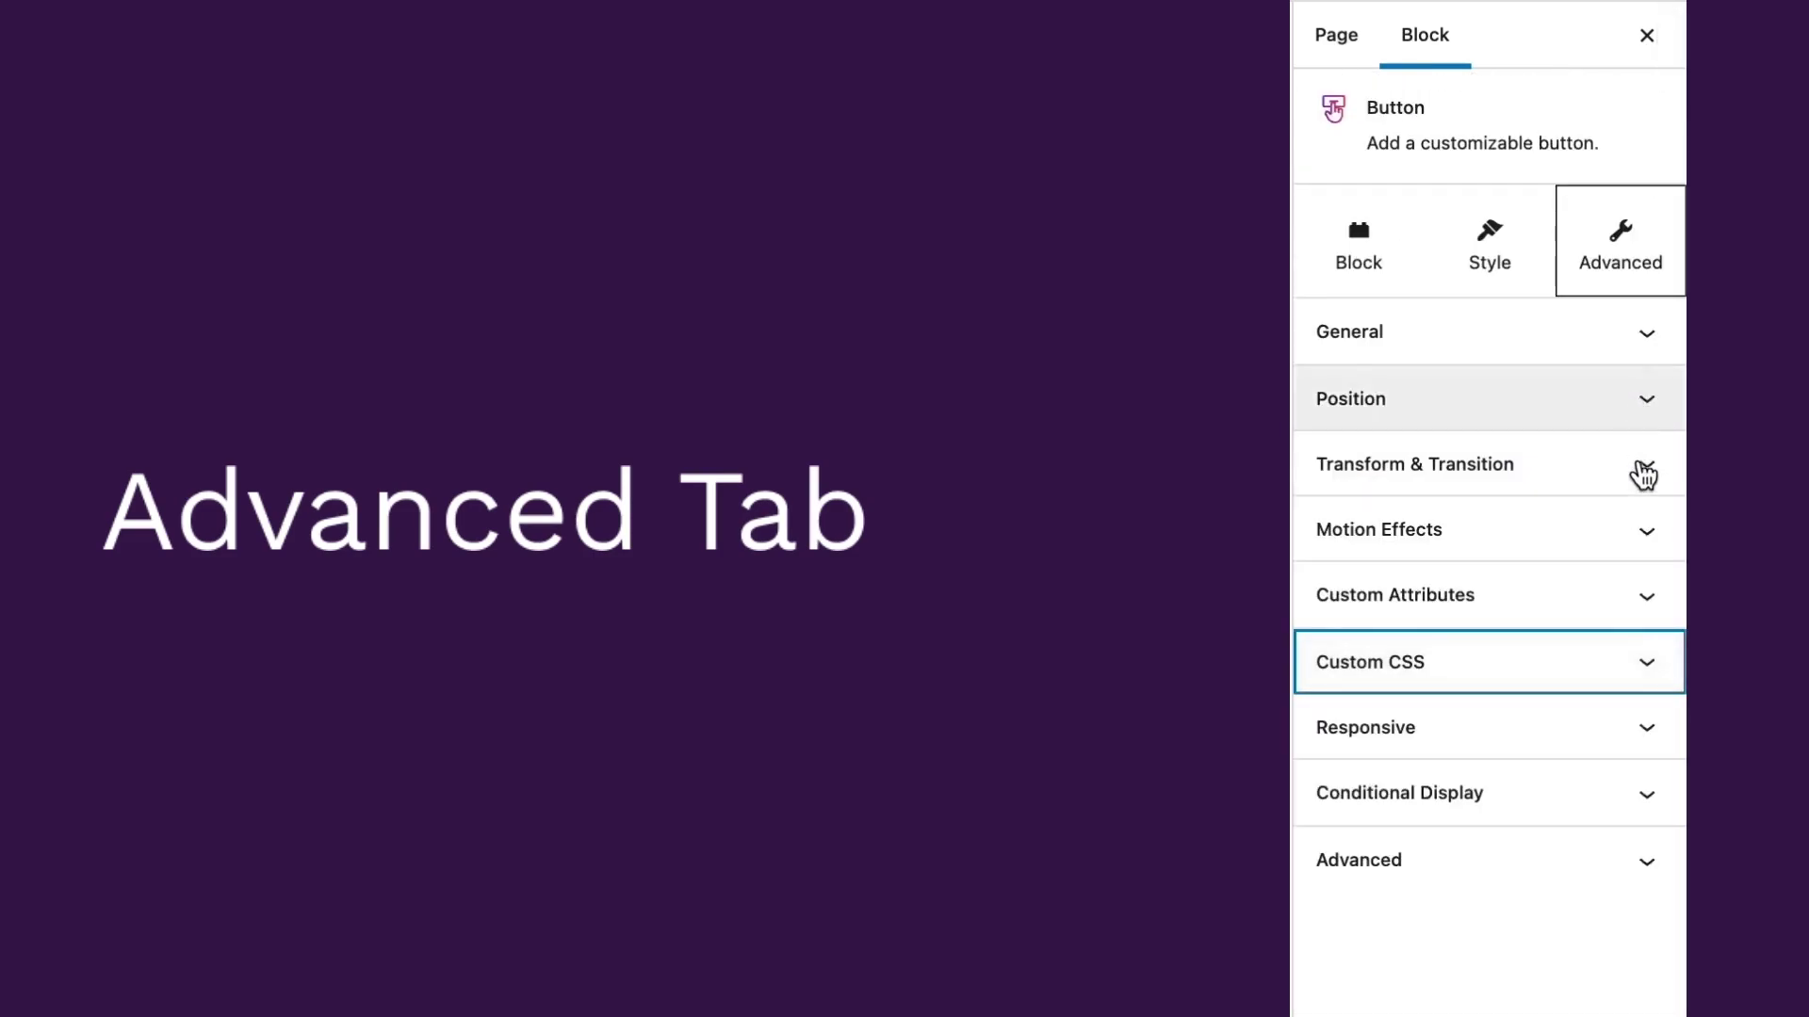
left_click(1644, 738)
left_click(1643, 735)
left_click(1647, 796)
left_click(1645, 810)
left_click(1650, 862)
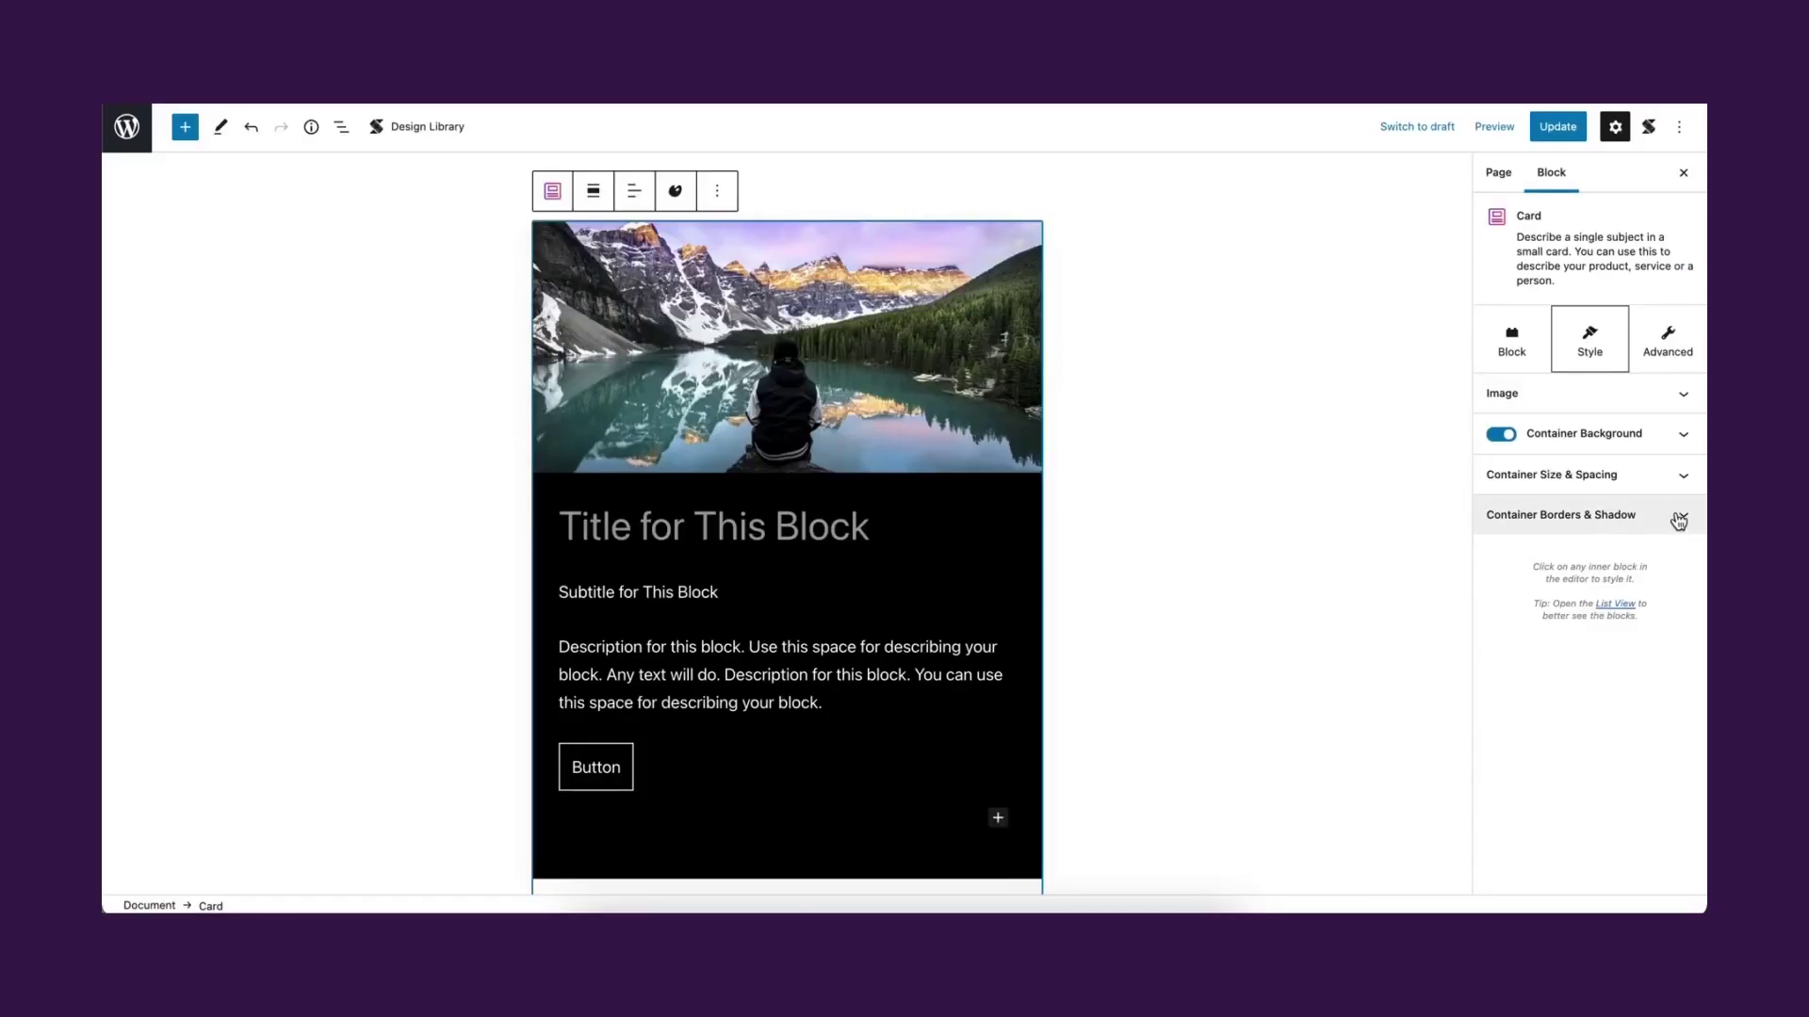
- Raise the card's border radius from 50 to 100, 200 and finally 500
left_click(1674, 521)
left_click_drag(1496, 650, 1611, 658)
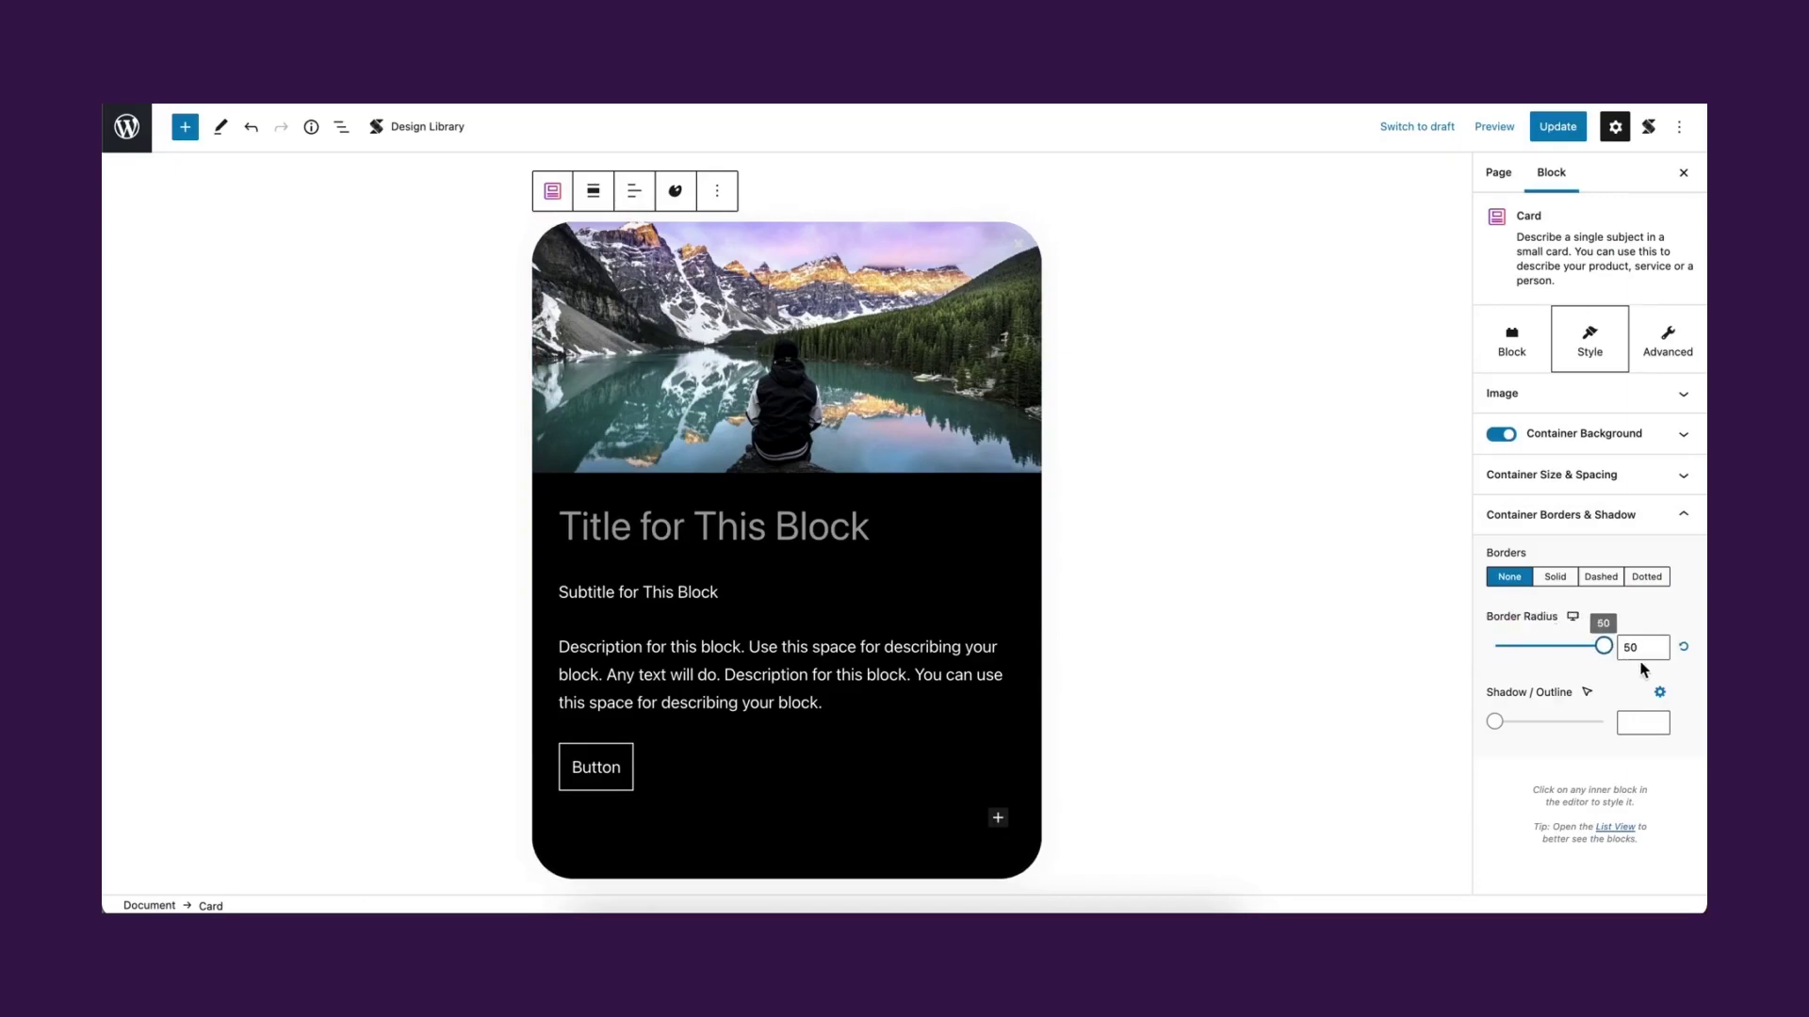
left_click(1638, 649)
key("BackSpace")
key("BackSpace")
type("100")
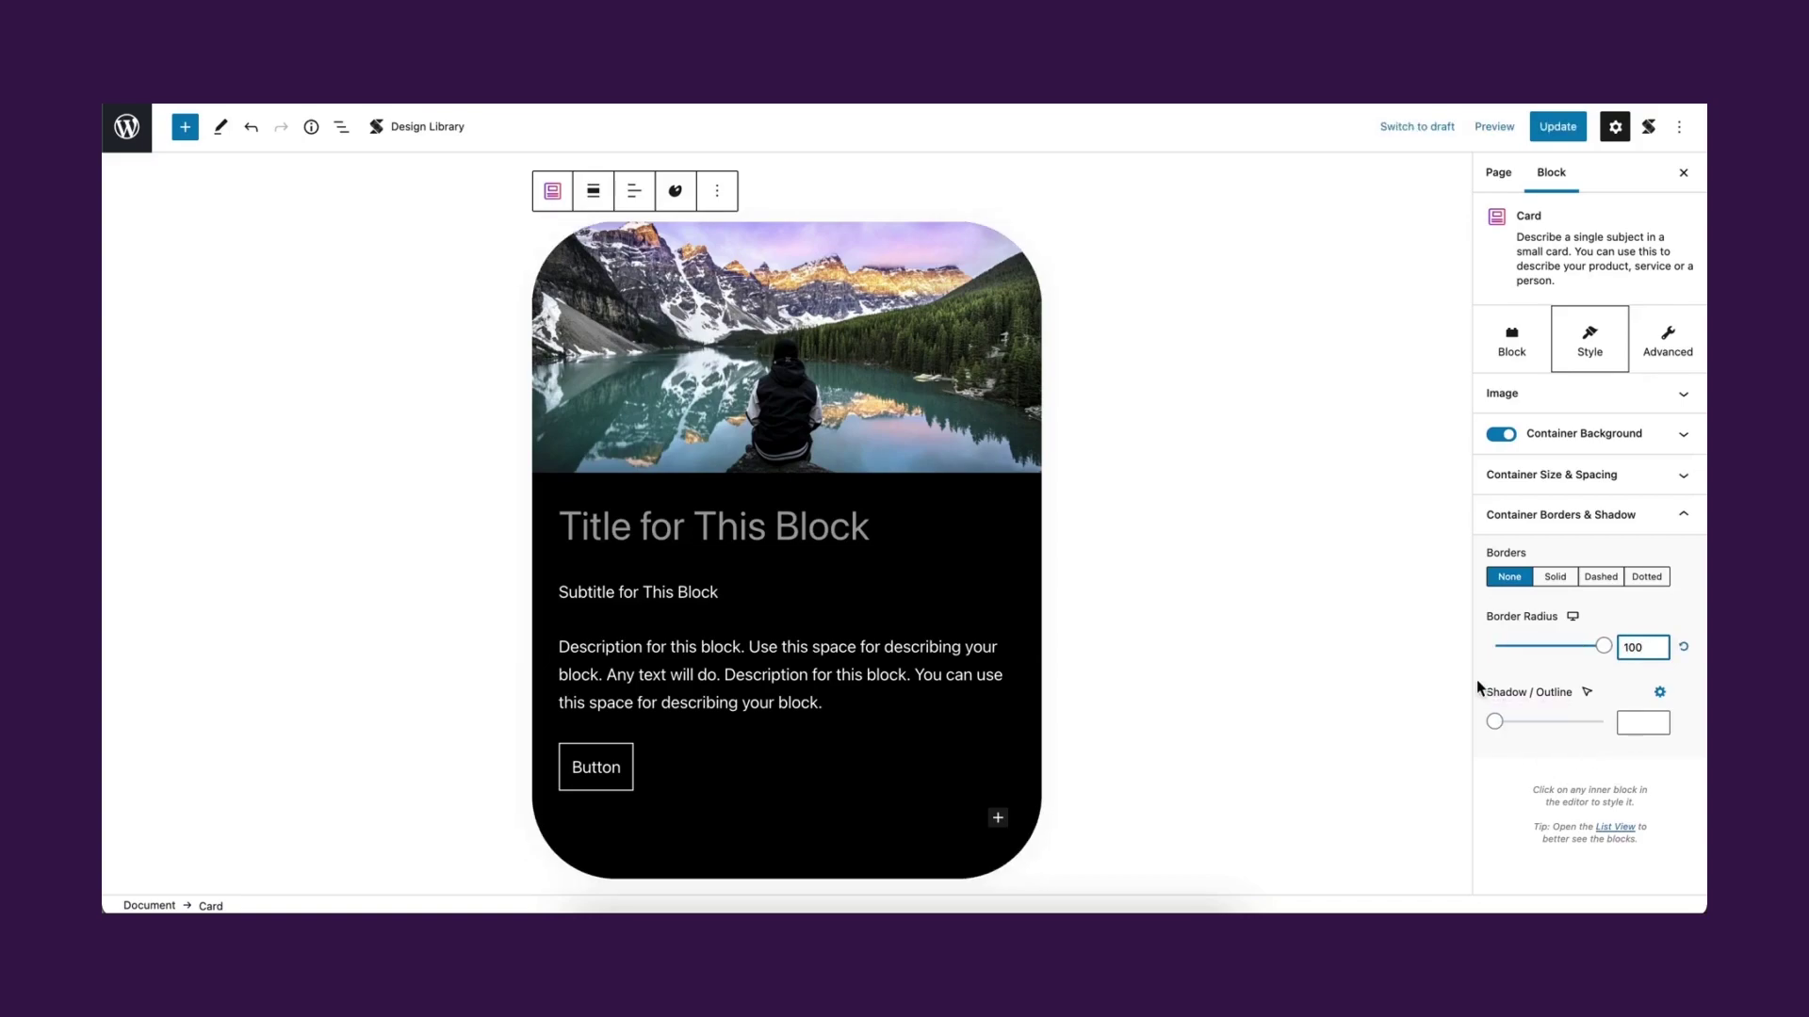
key("BackSpace")
key("BackSpace")
key("BackSpace")
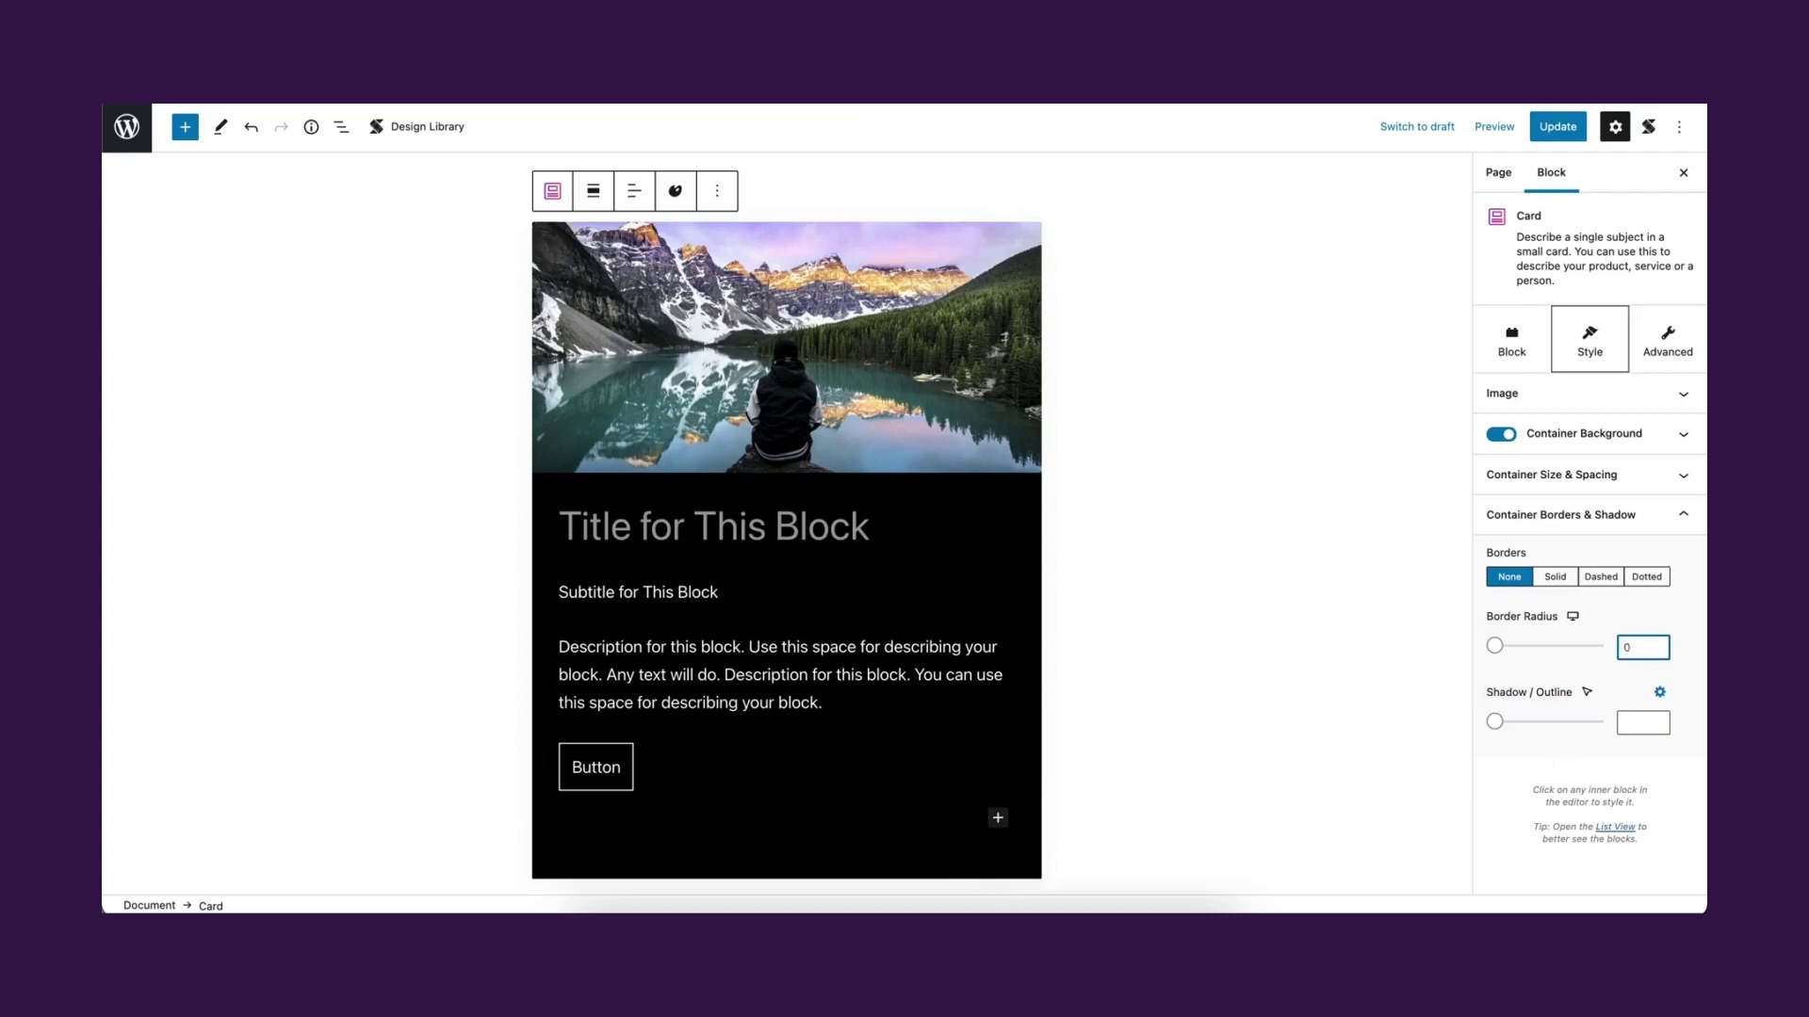
type("200")
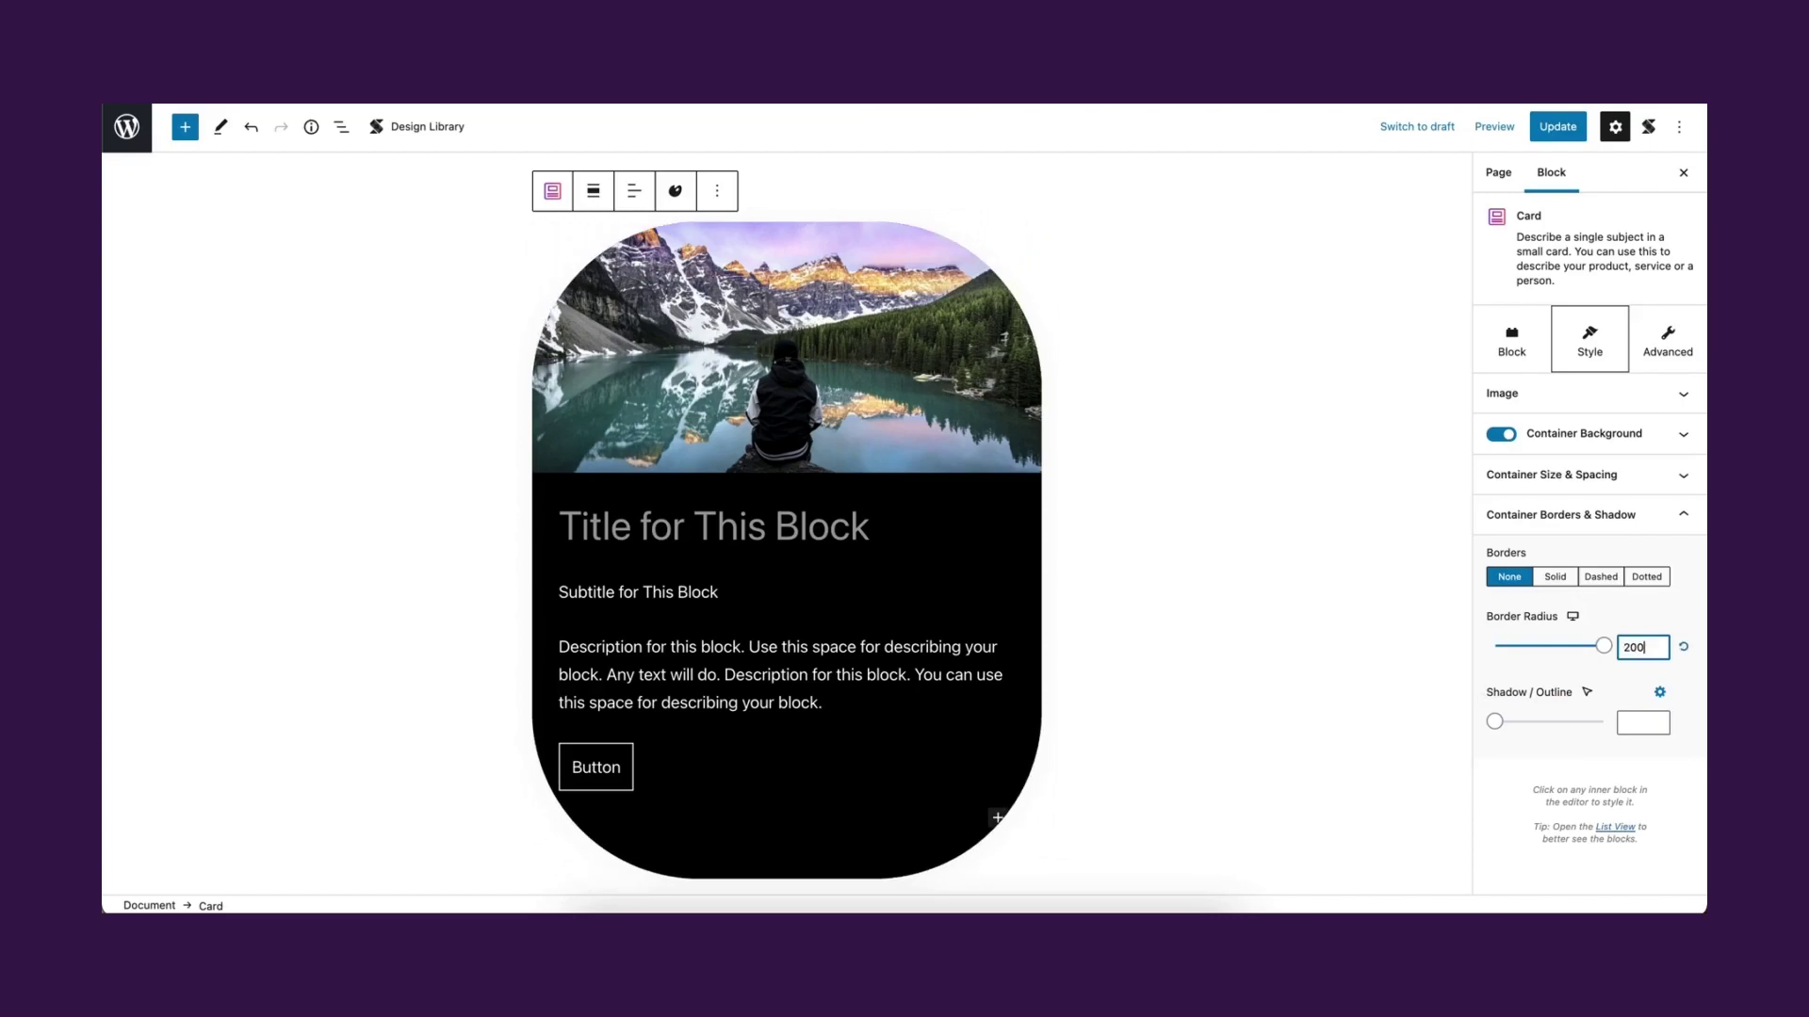
key("BackSpace")
key("BackSpace")
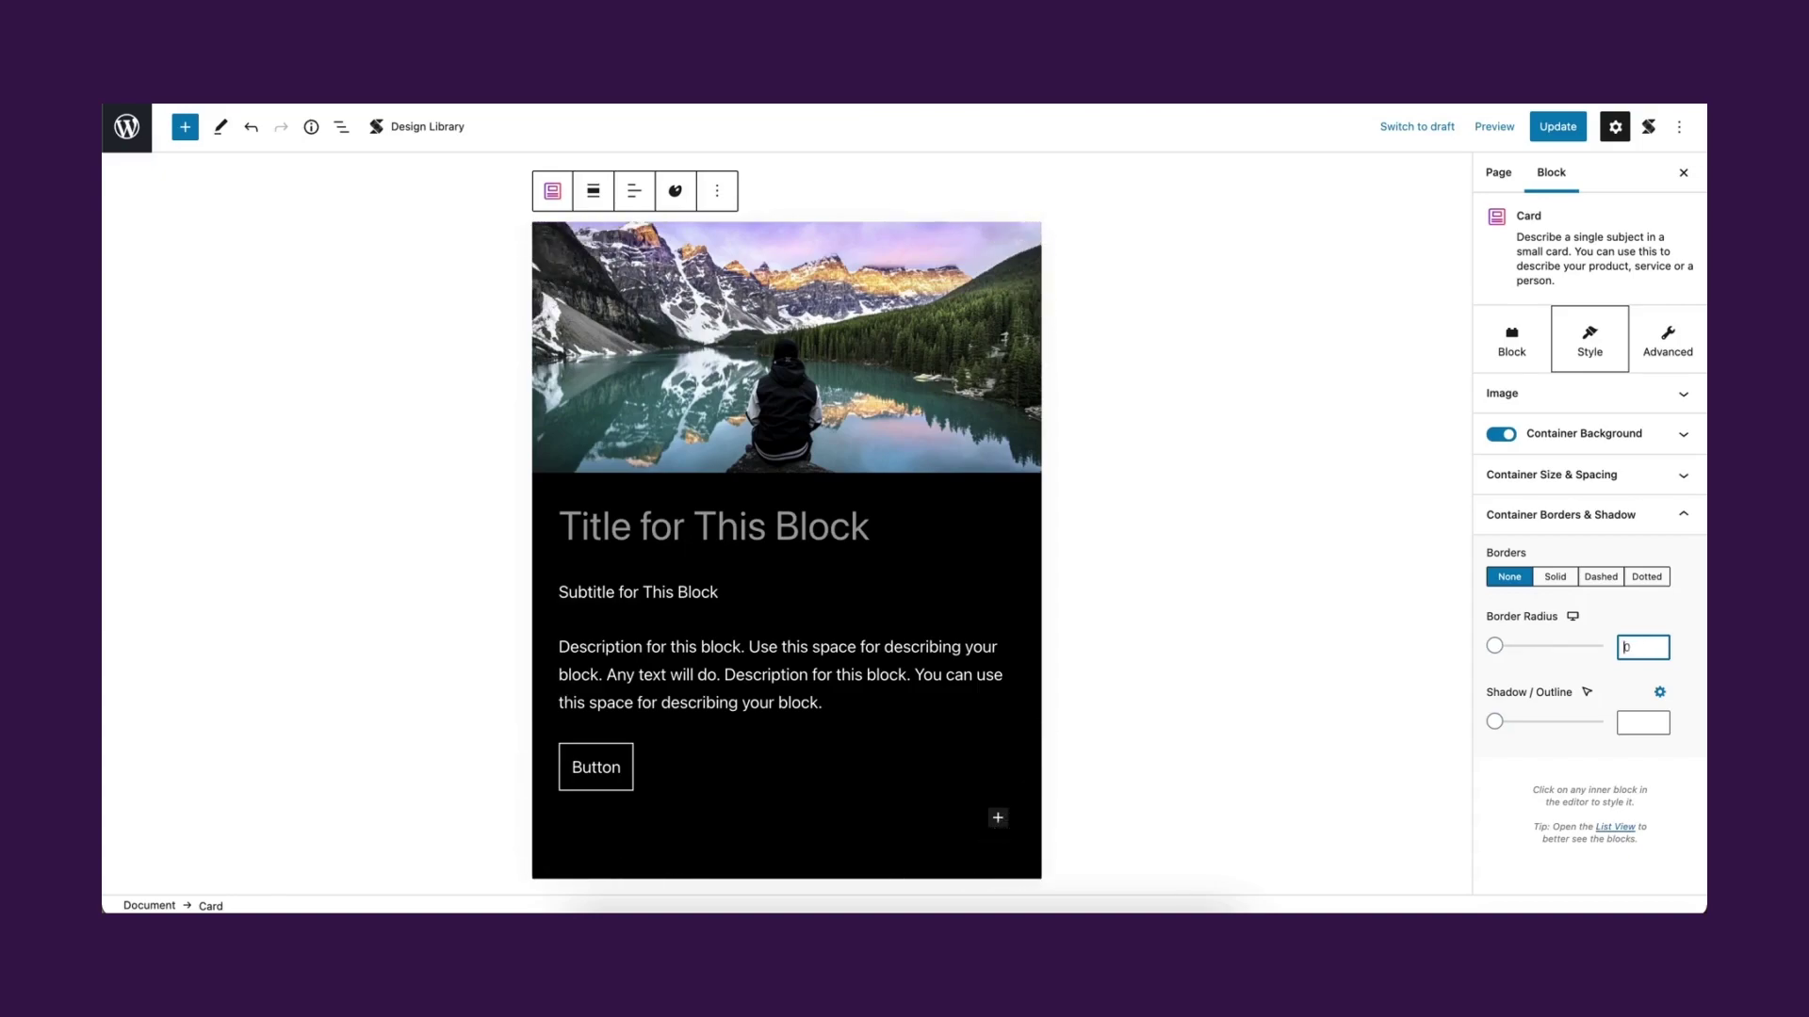
type("00")
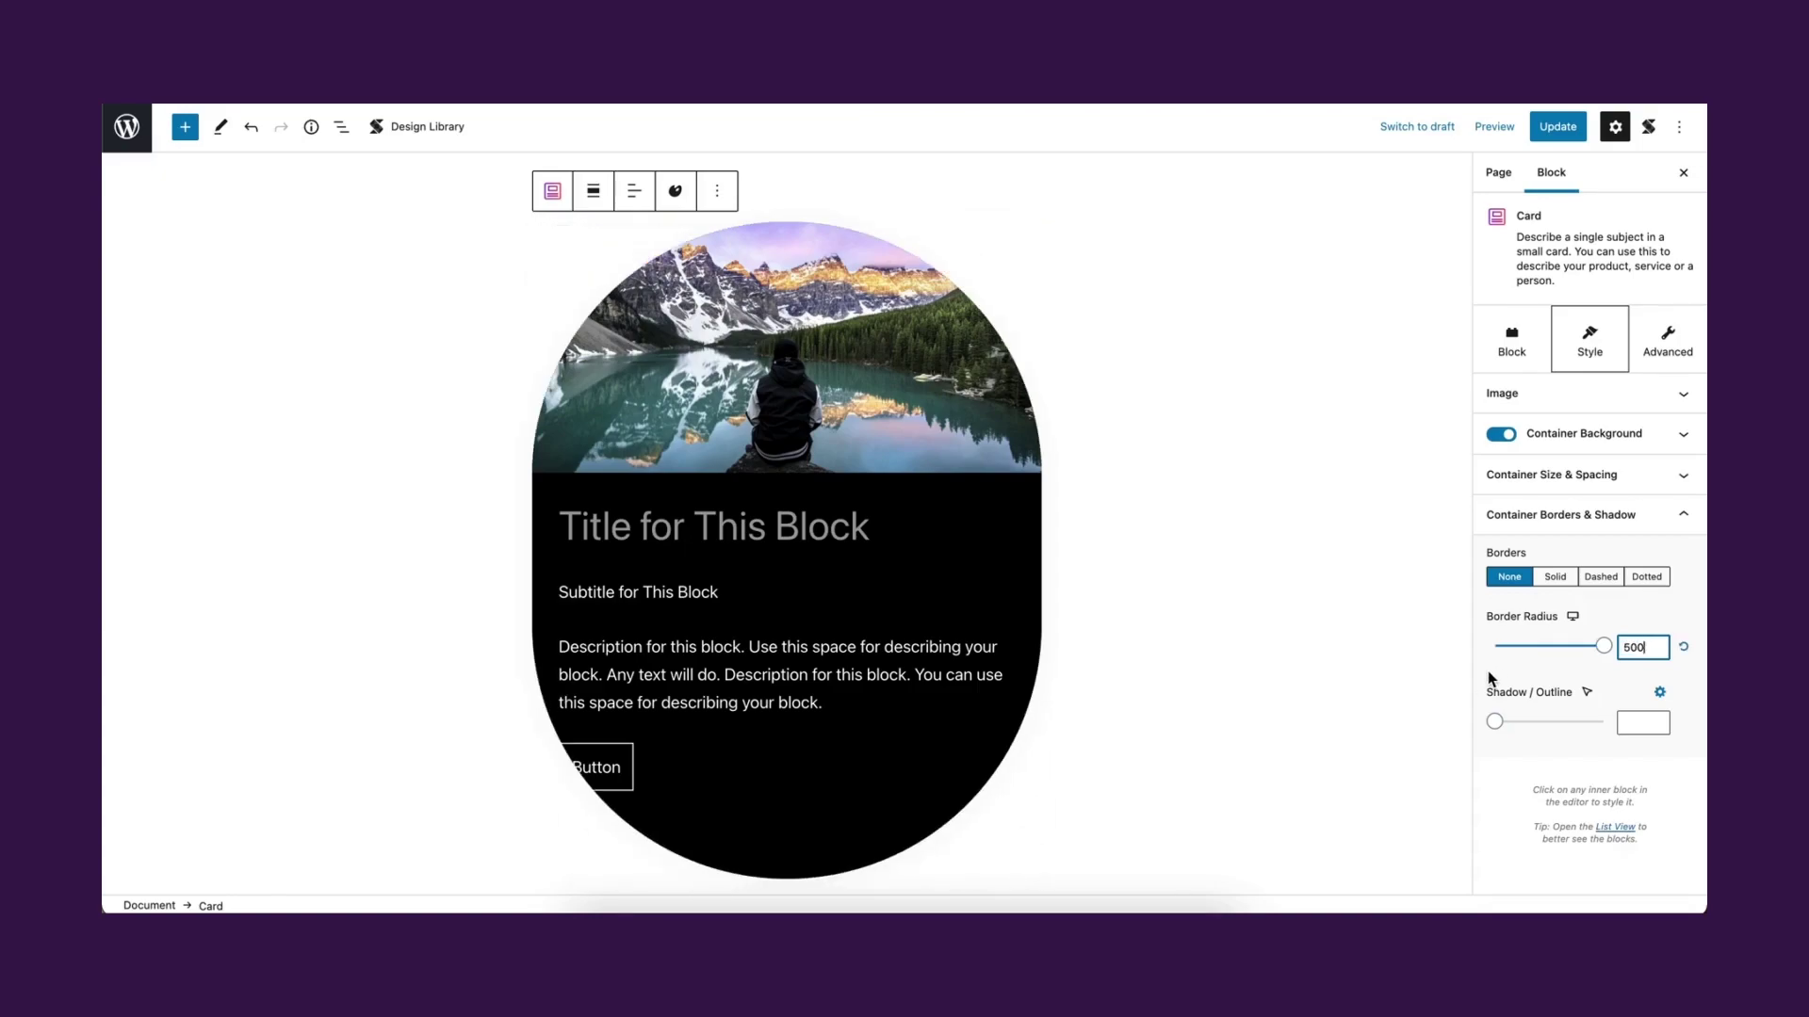
- Reset the card's and button's border radius to square corners, then open the subtitle's typography
left_click(1683, 650)
left_click(1681, 518)
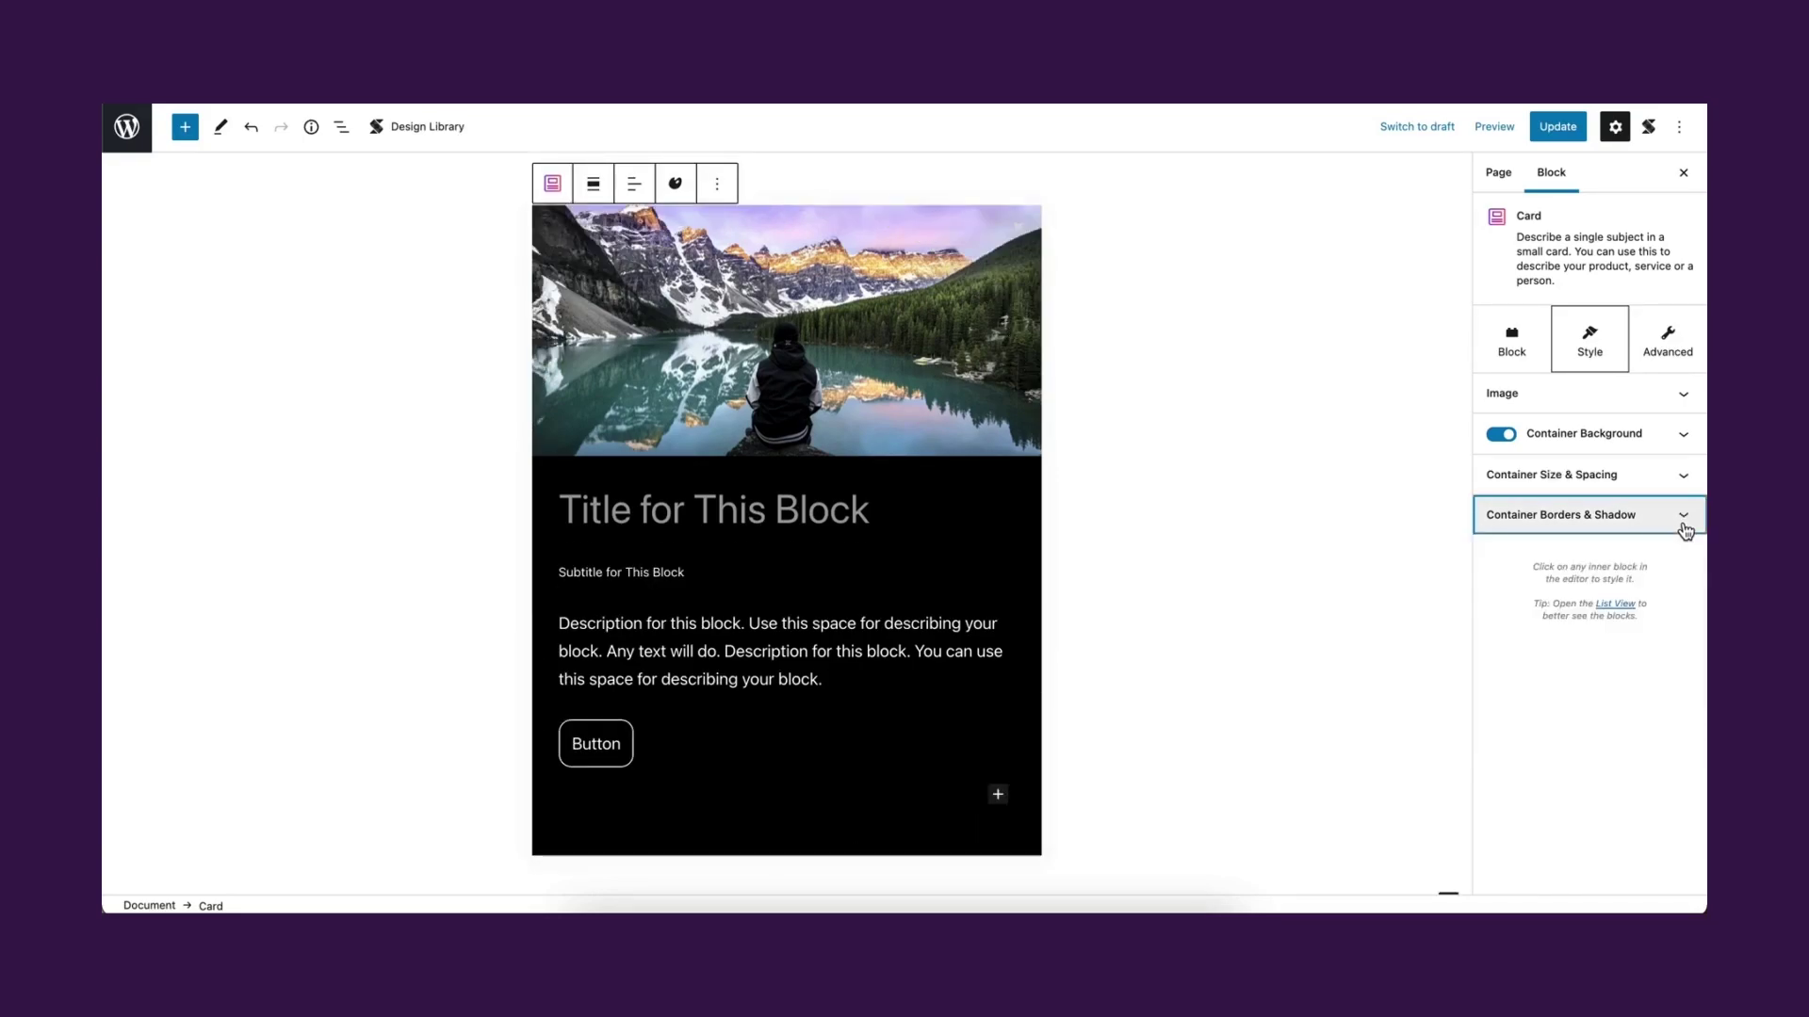
left_click(626, 744)
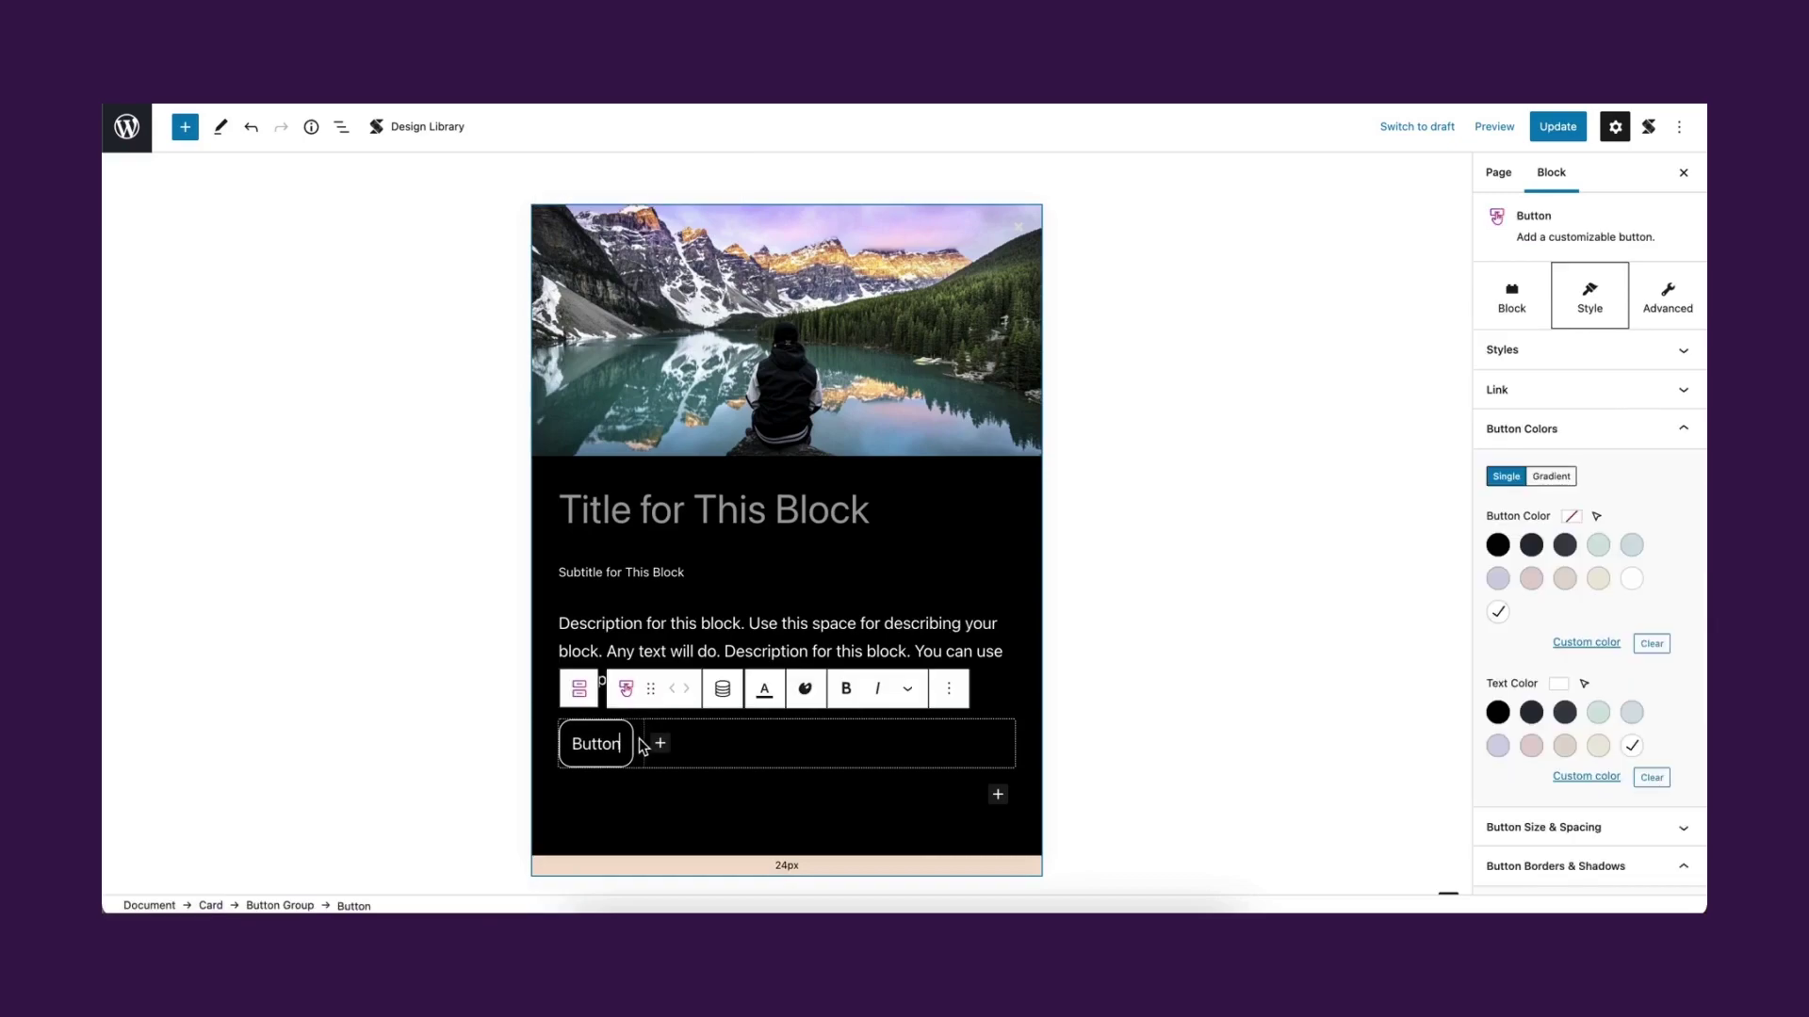
left_click(1684, 433)
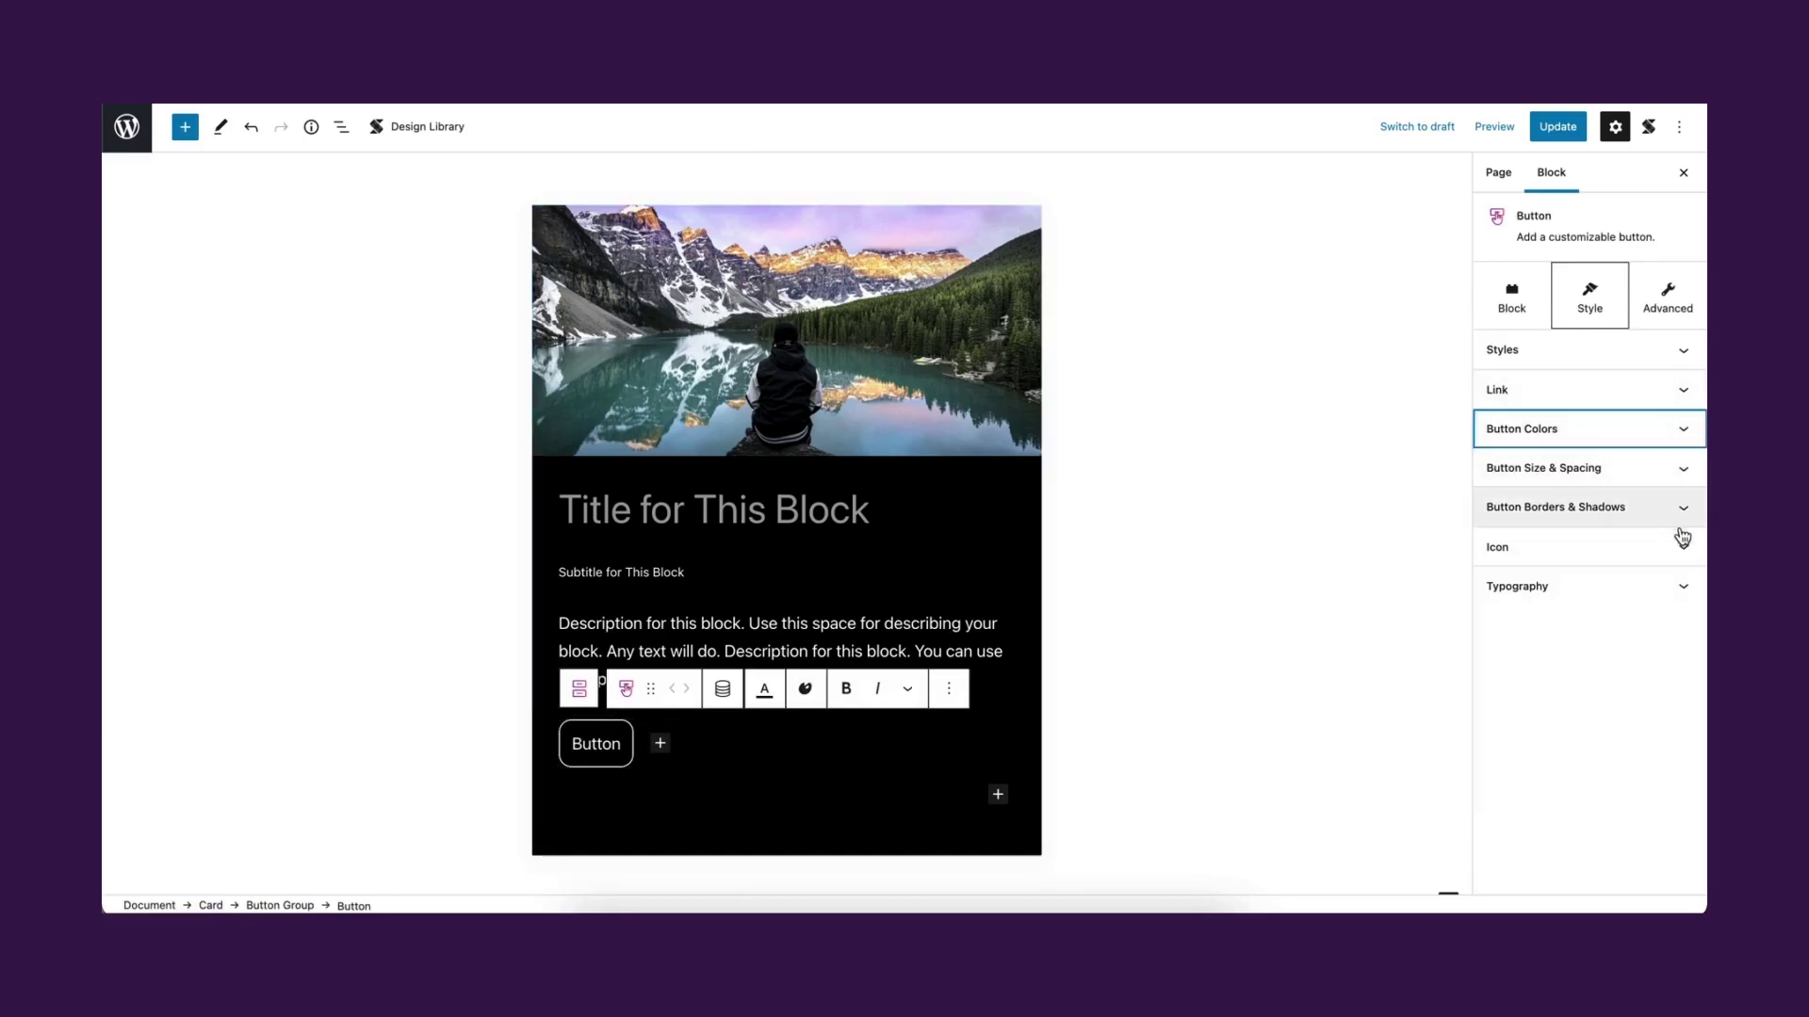
left_click(1683, 514)
scroll(1649, 707, "down", 3)
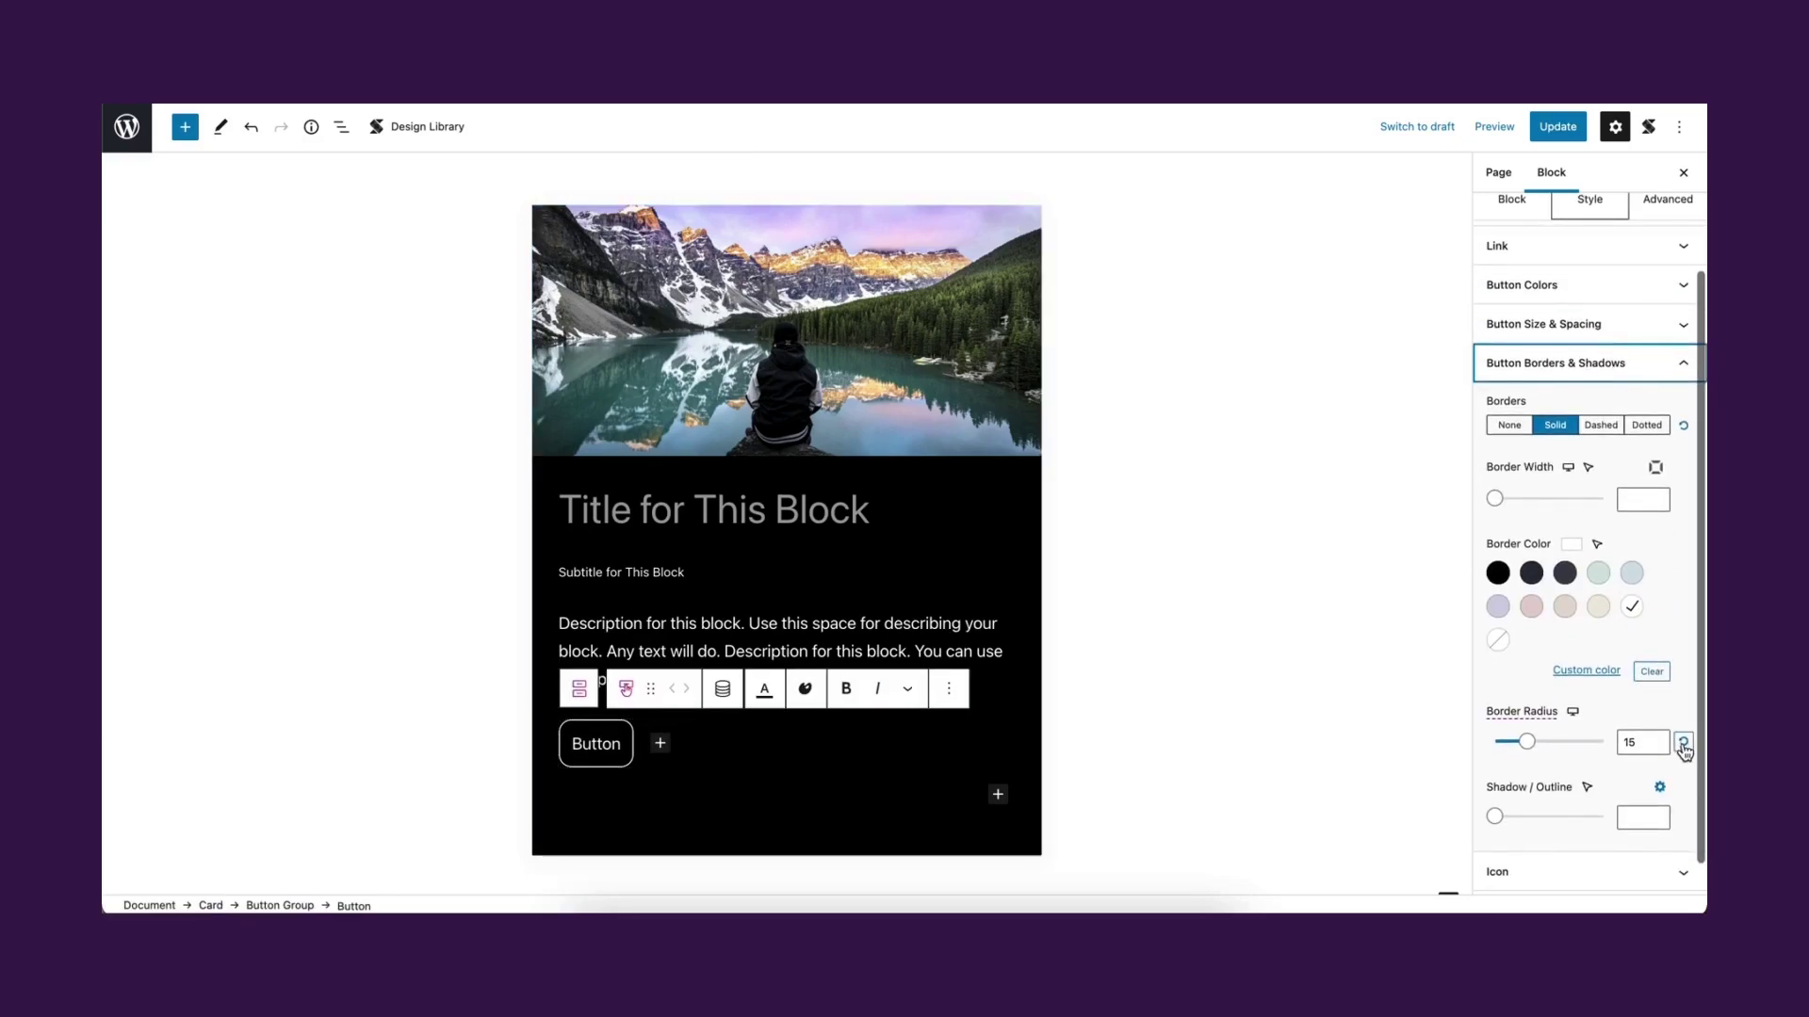
left_click(1682, 744)
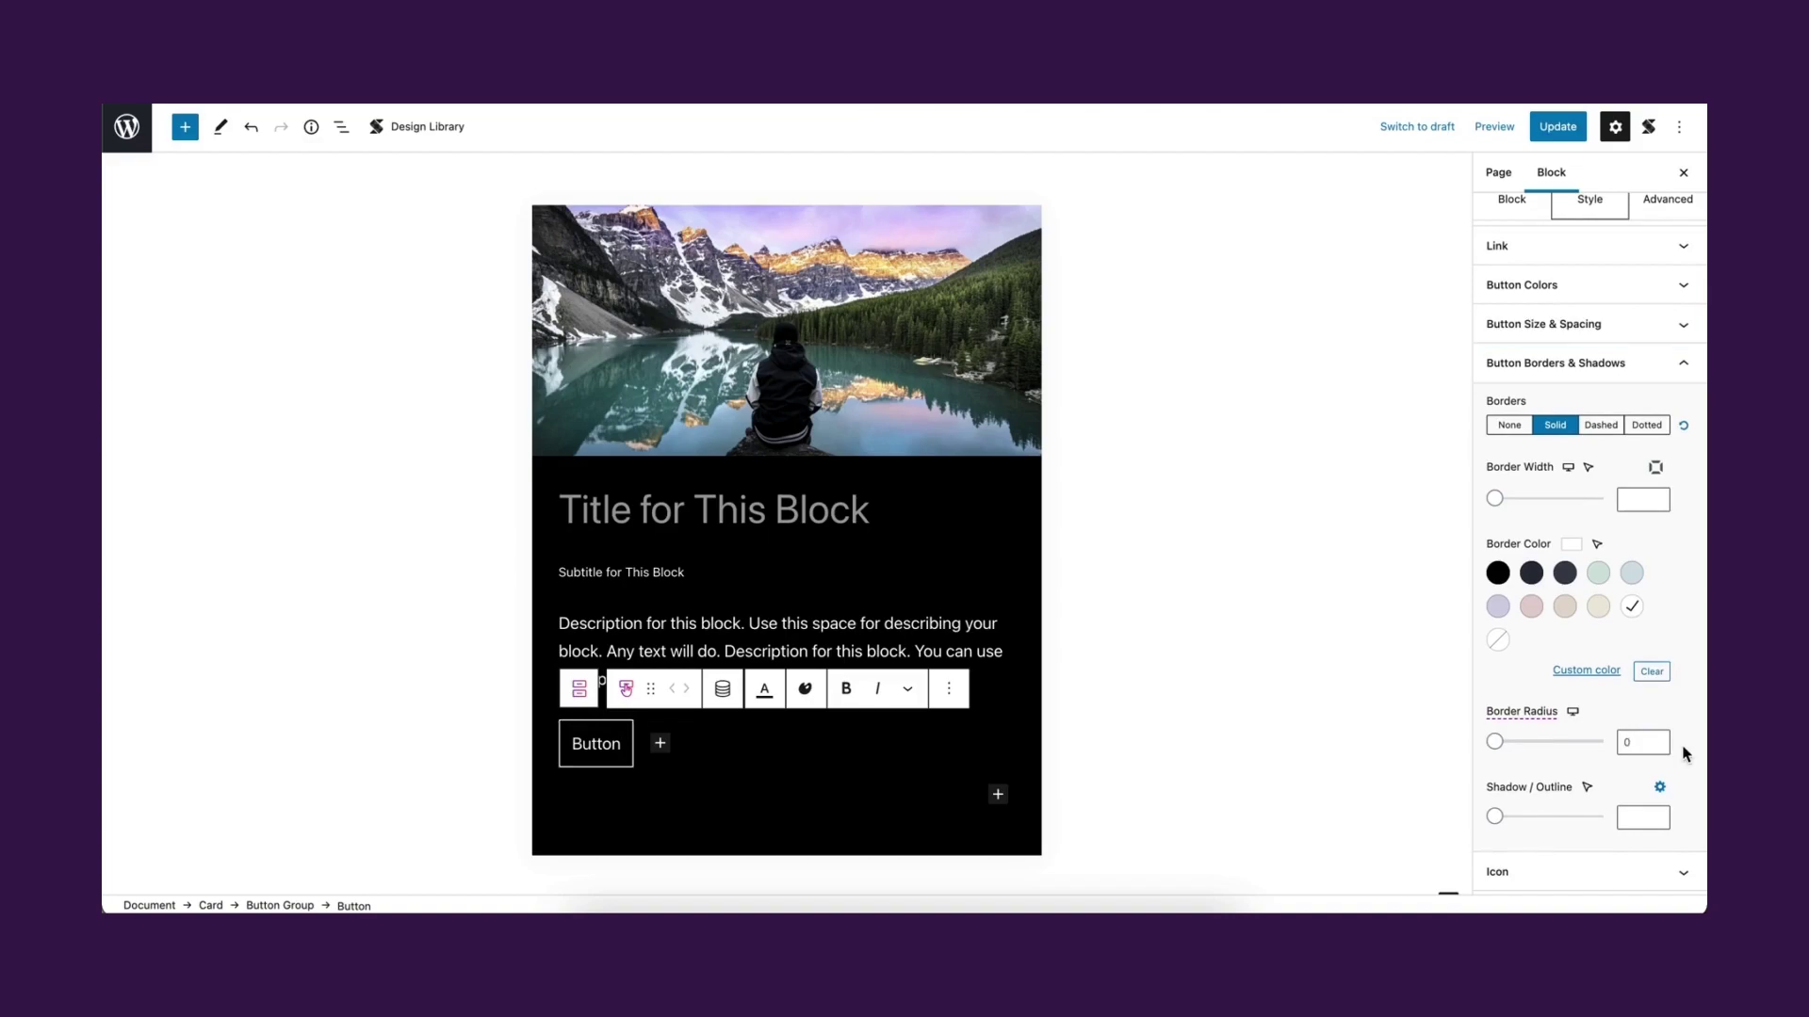
left_click(1681, 366)
left_click(730, 593)
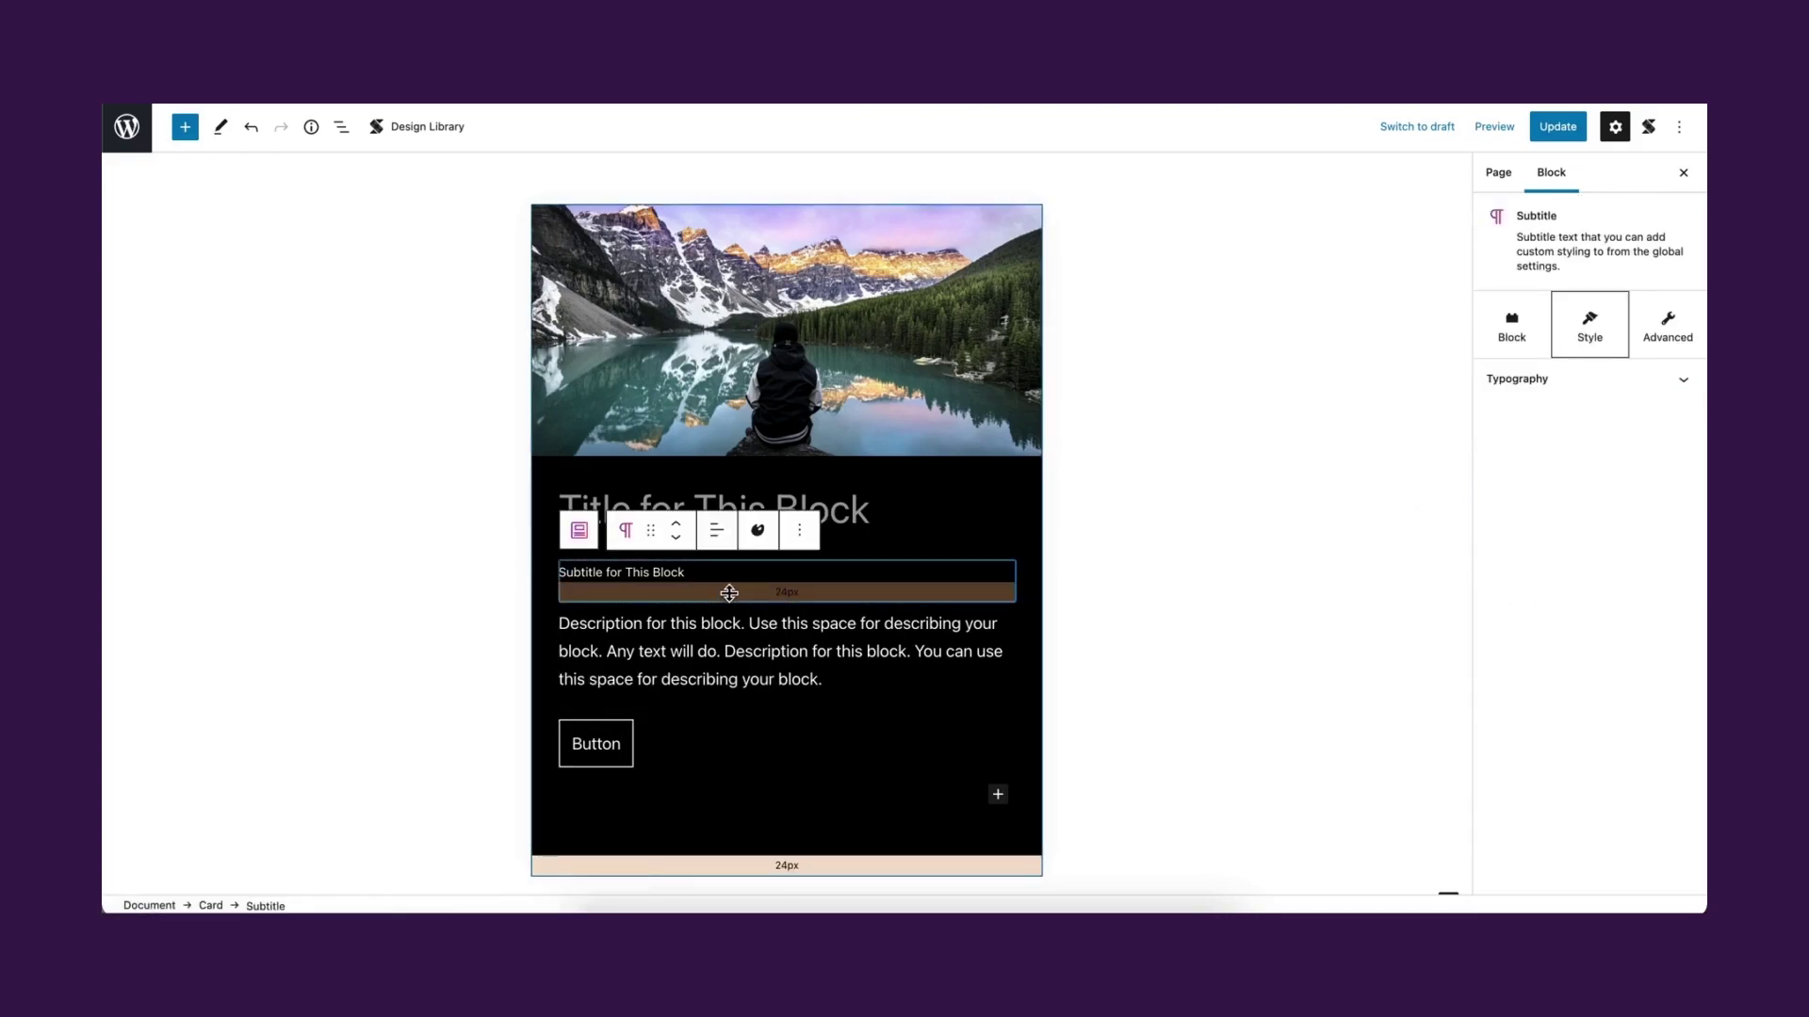
left_click(1648, 388)
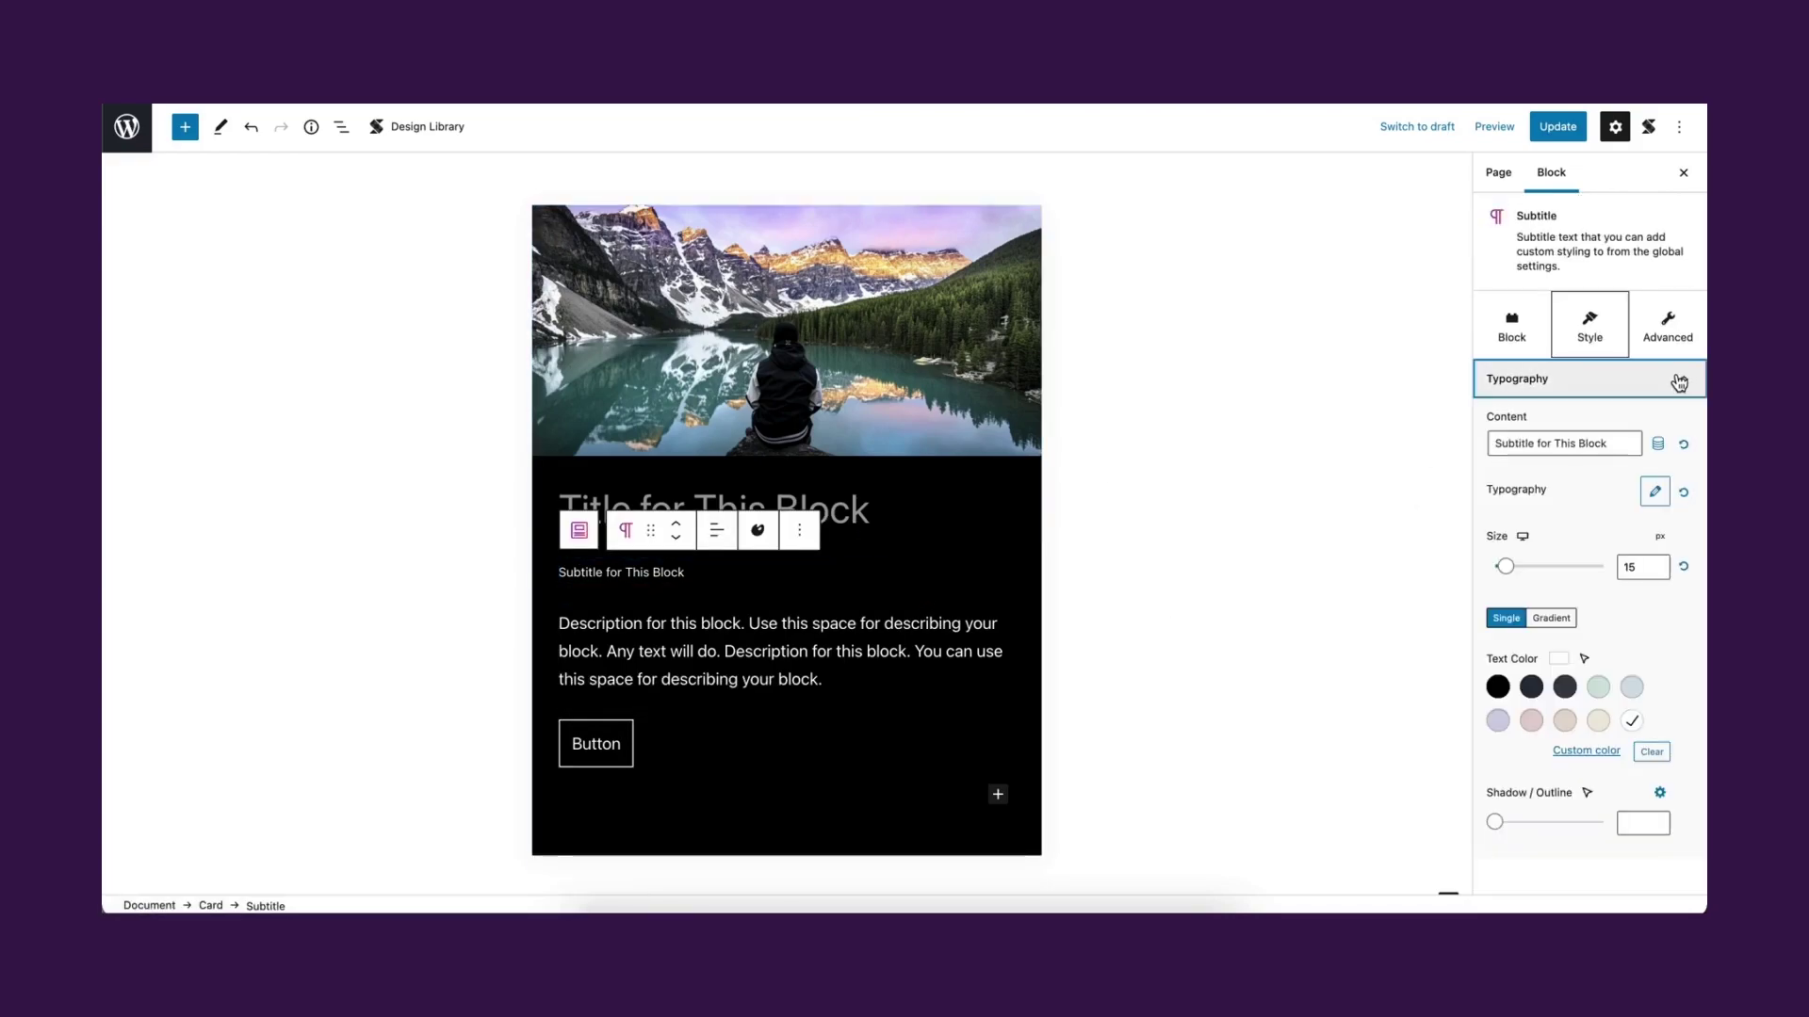
- Reset the subtitle's font size and give the card a light blue-grey hover background
left_click(1684, 568)
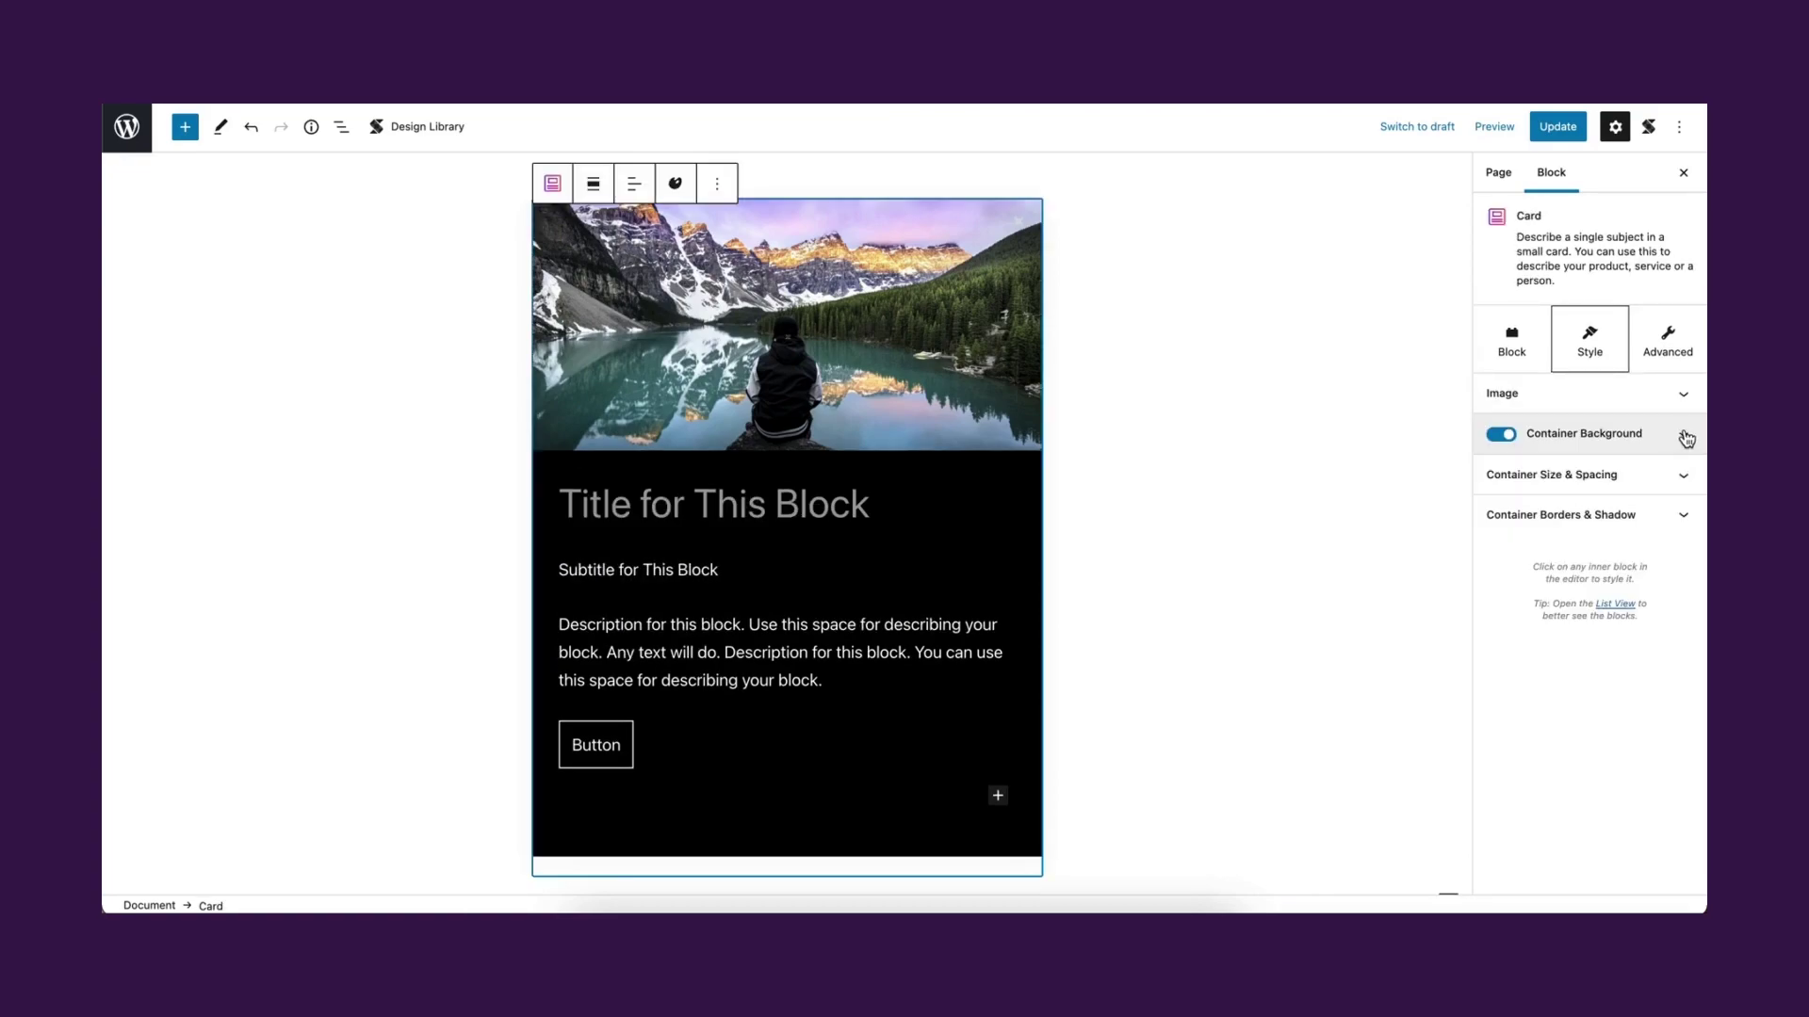
left_click(1685, 438)
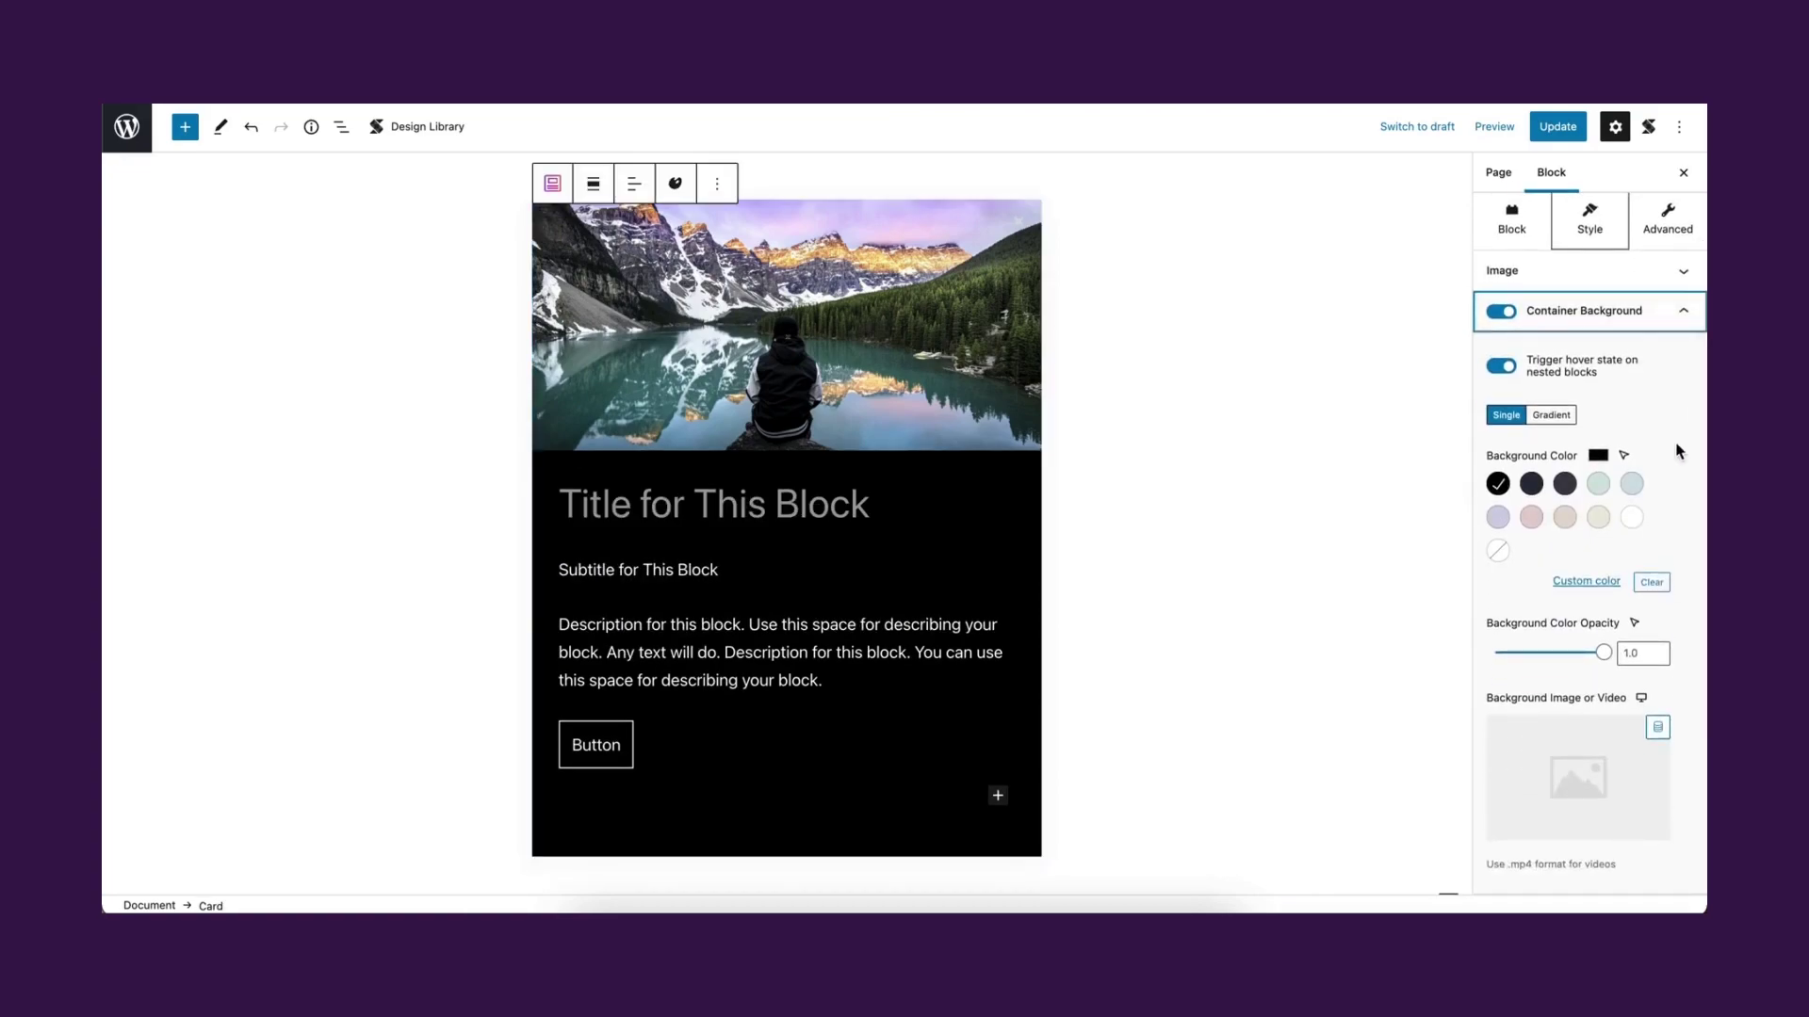
left_click(1623, 458)
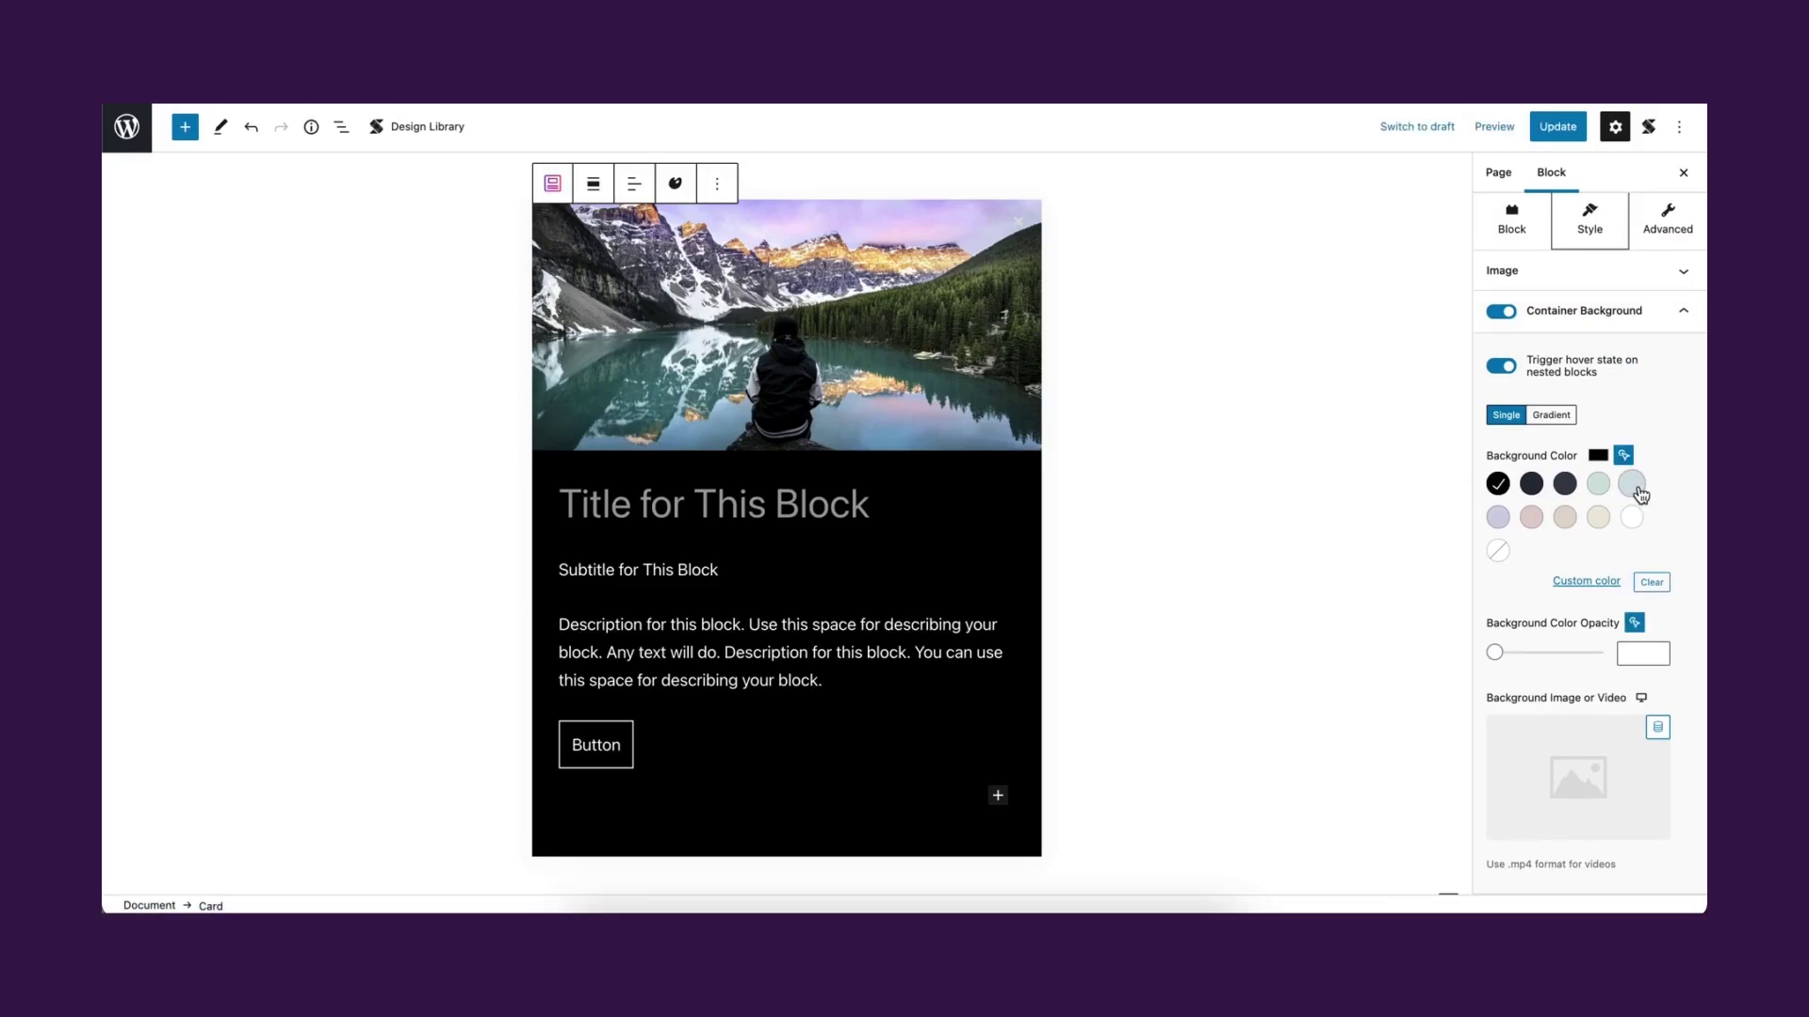
left_click(1634, 486)
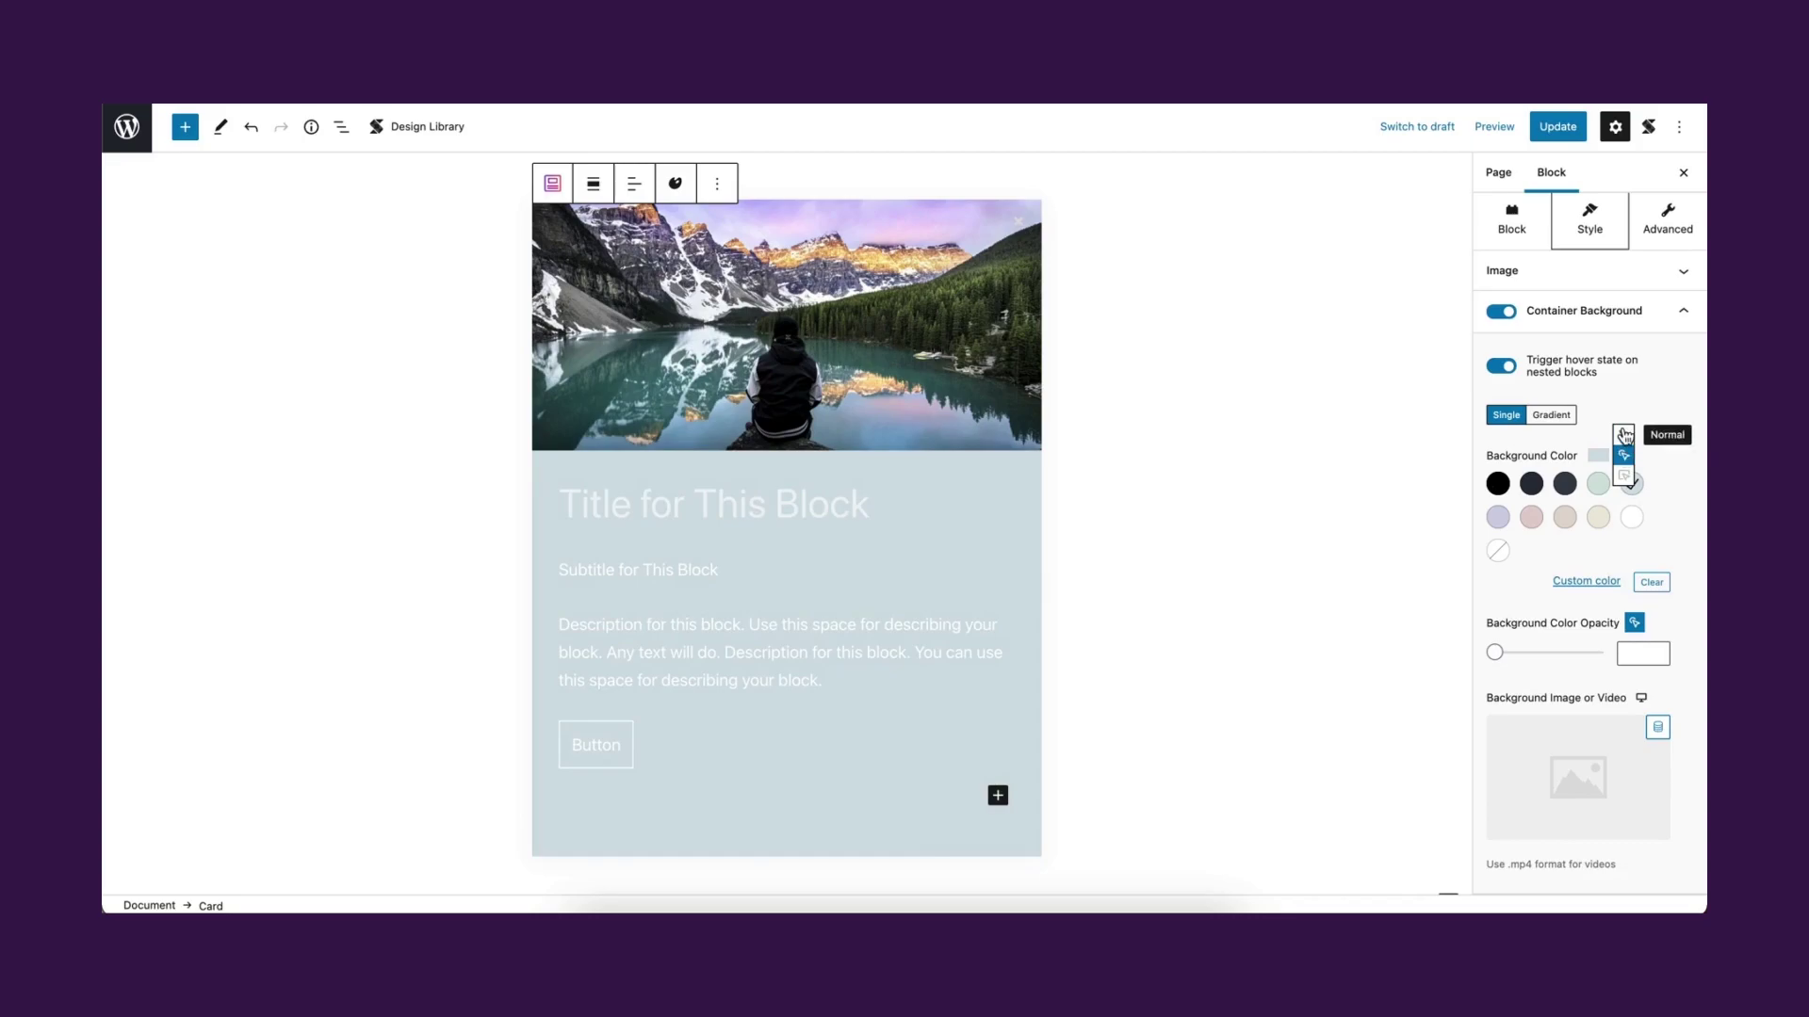
left_click(1624, 455)
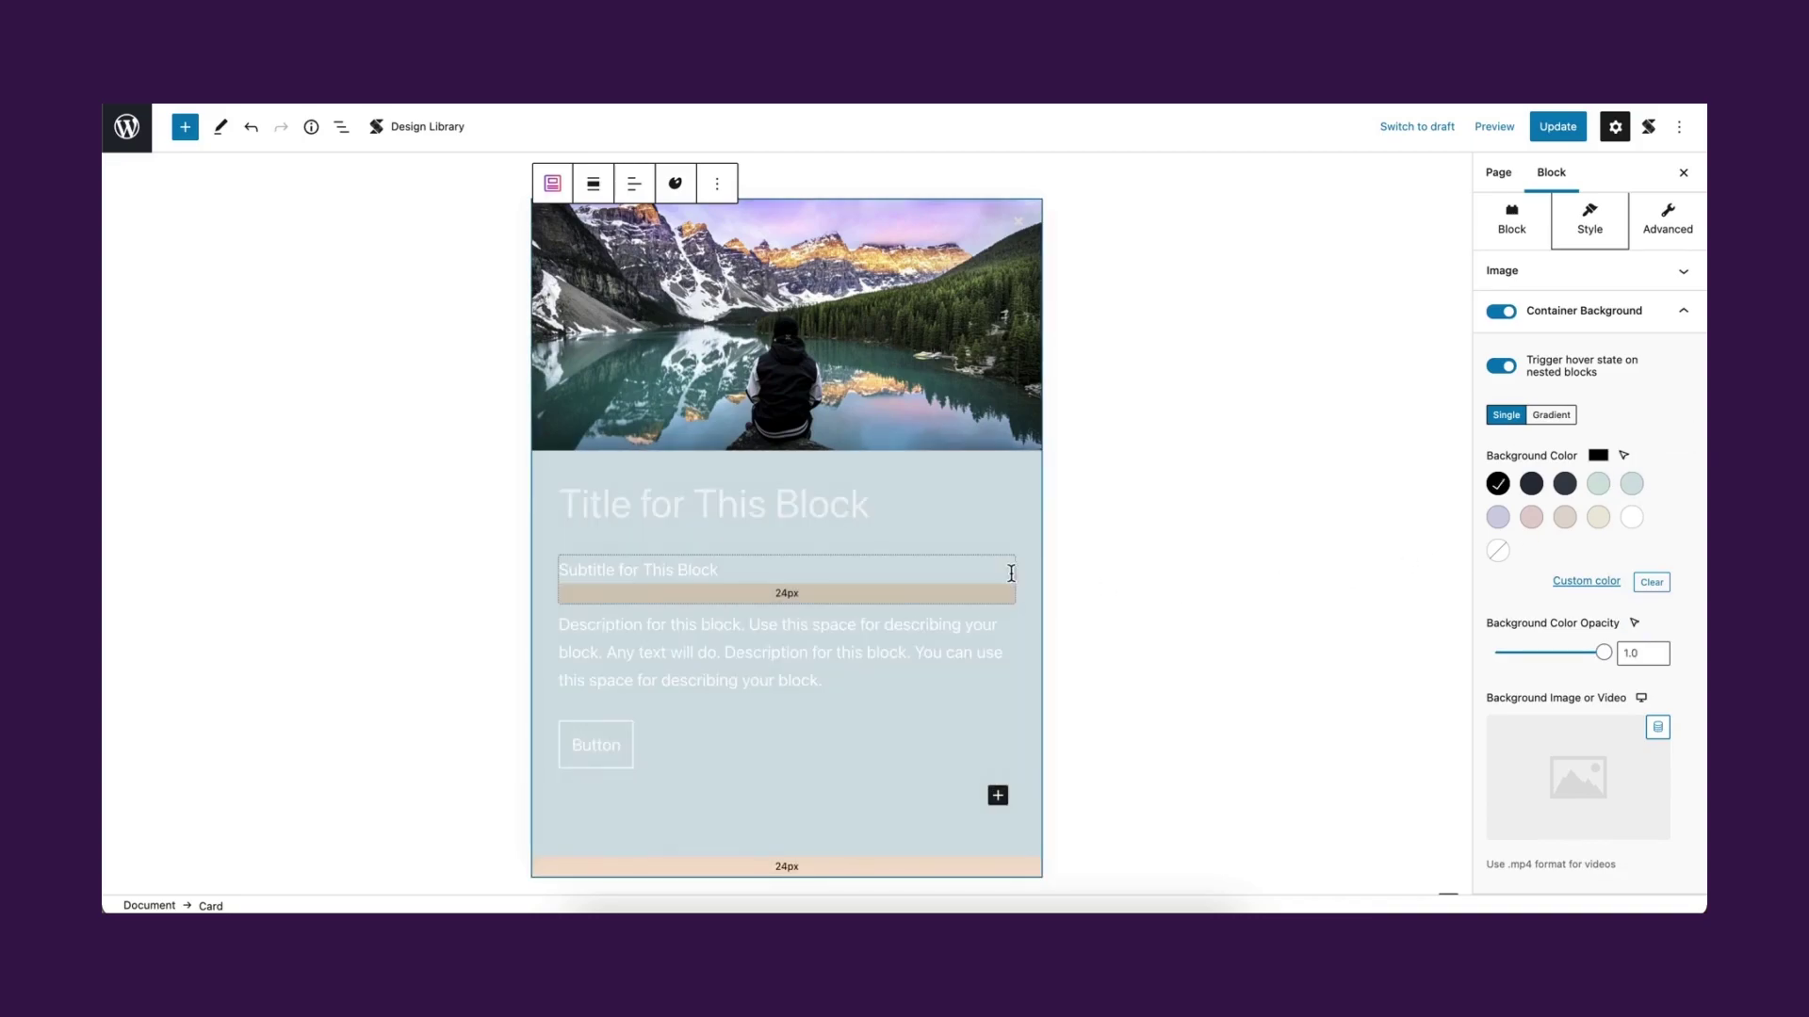